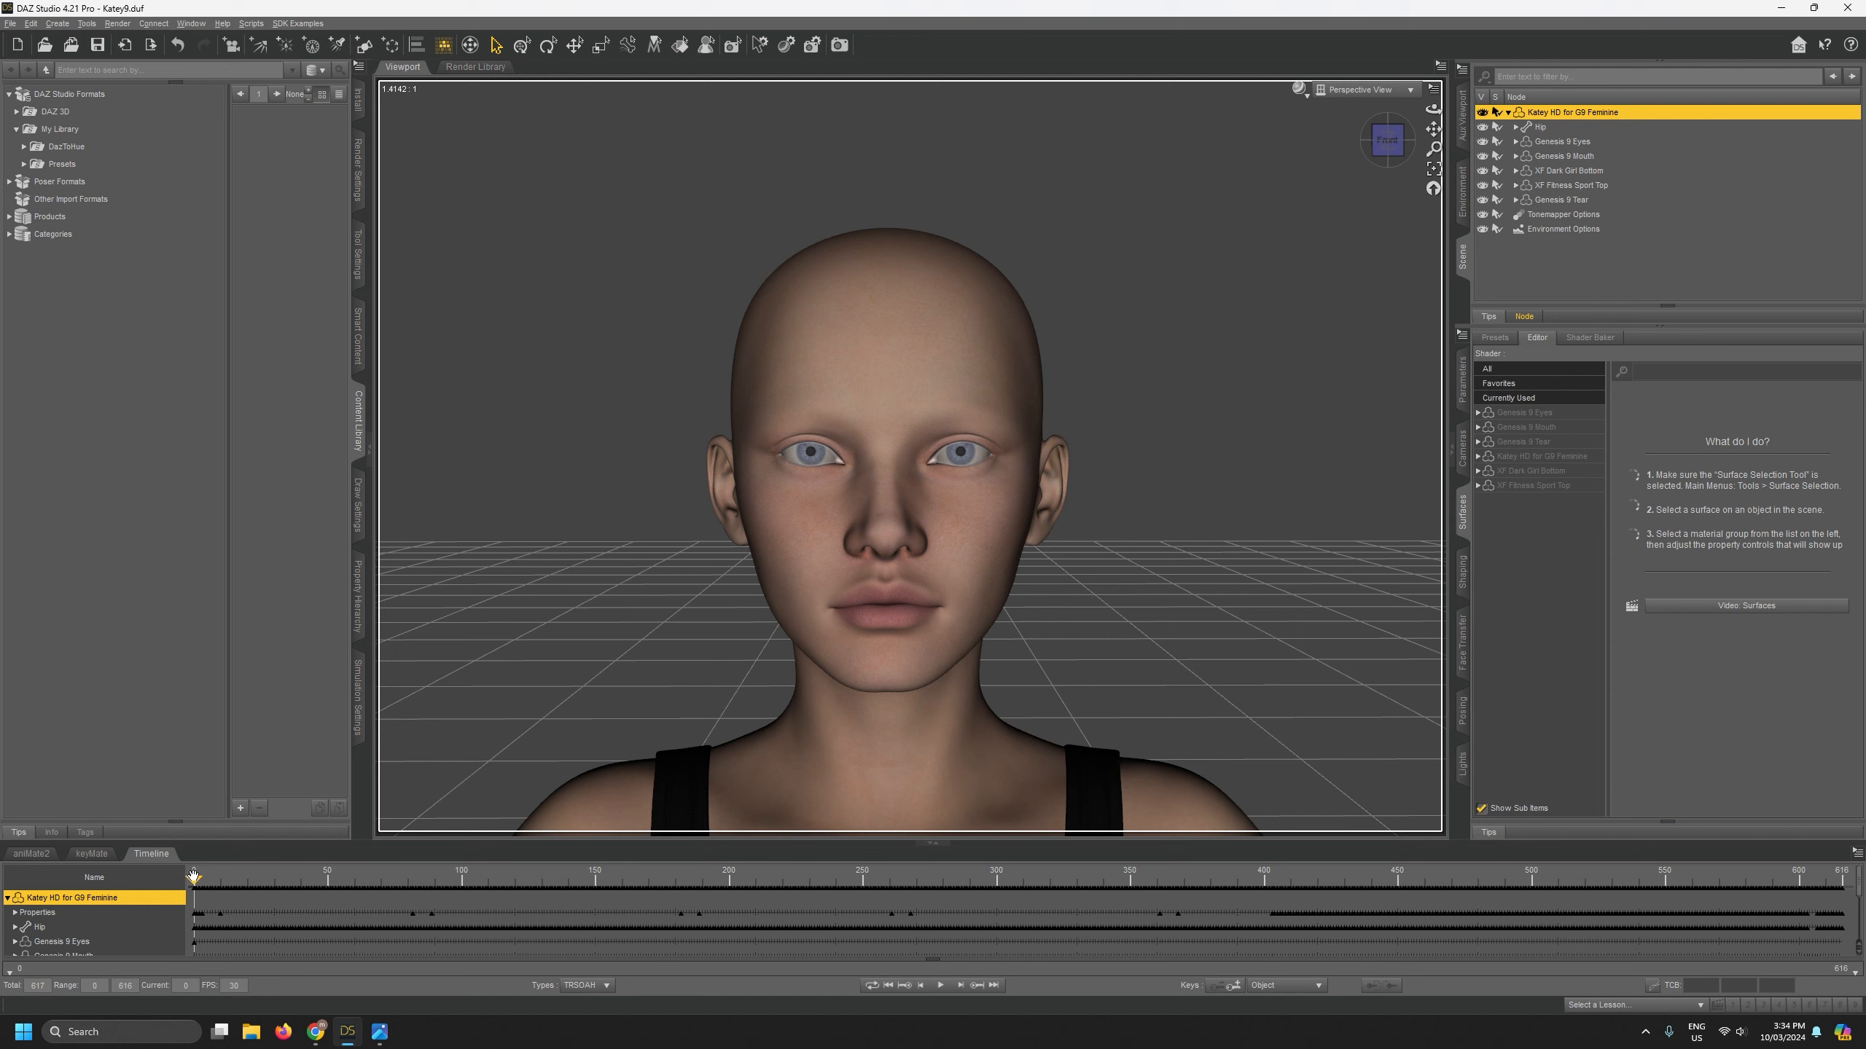
Step: Scrub through the character's animation on the timeline and return to frame 0
{"action": "left_click_drag", "start_coordinate": [193, 876], "coordinate": [1586, 890]}
{"action": "left_click", "coordinate": [888, 985]}
Step: Select the Genesis 9 Tear item in the scene and get a close view of the eyes
{"action": "left_click", "coordinate": [1568, 199]}
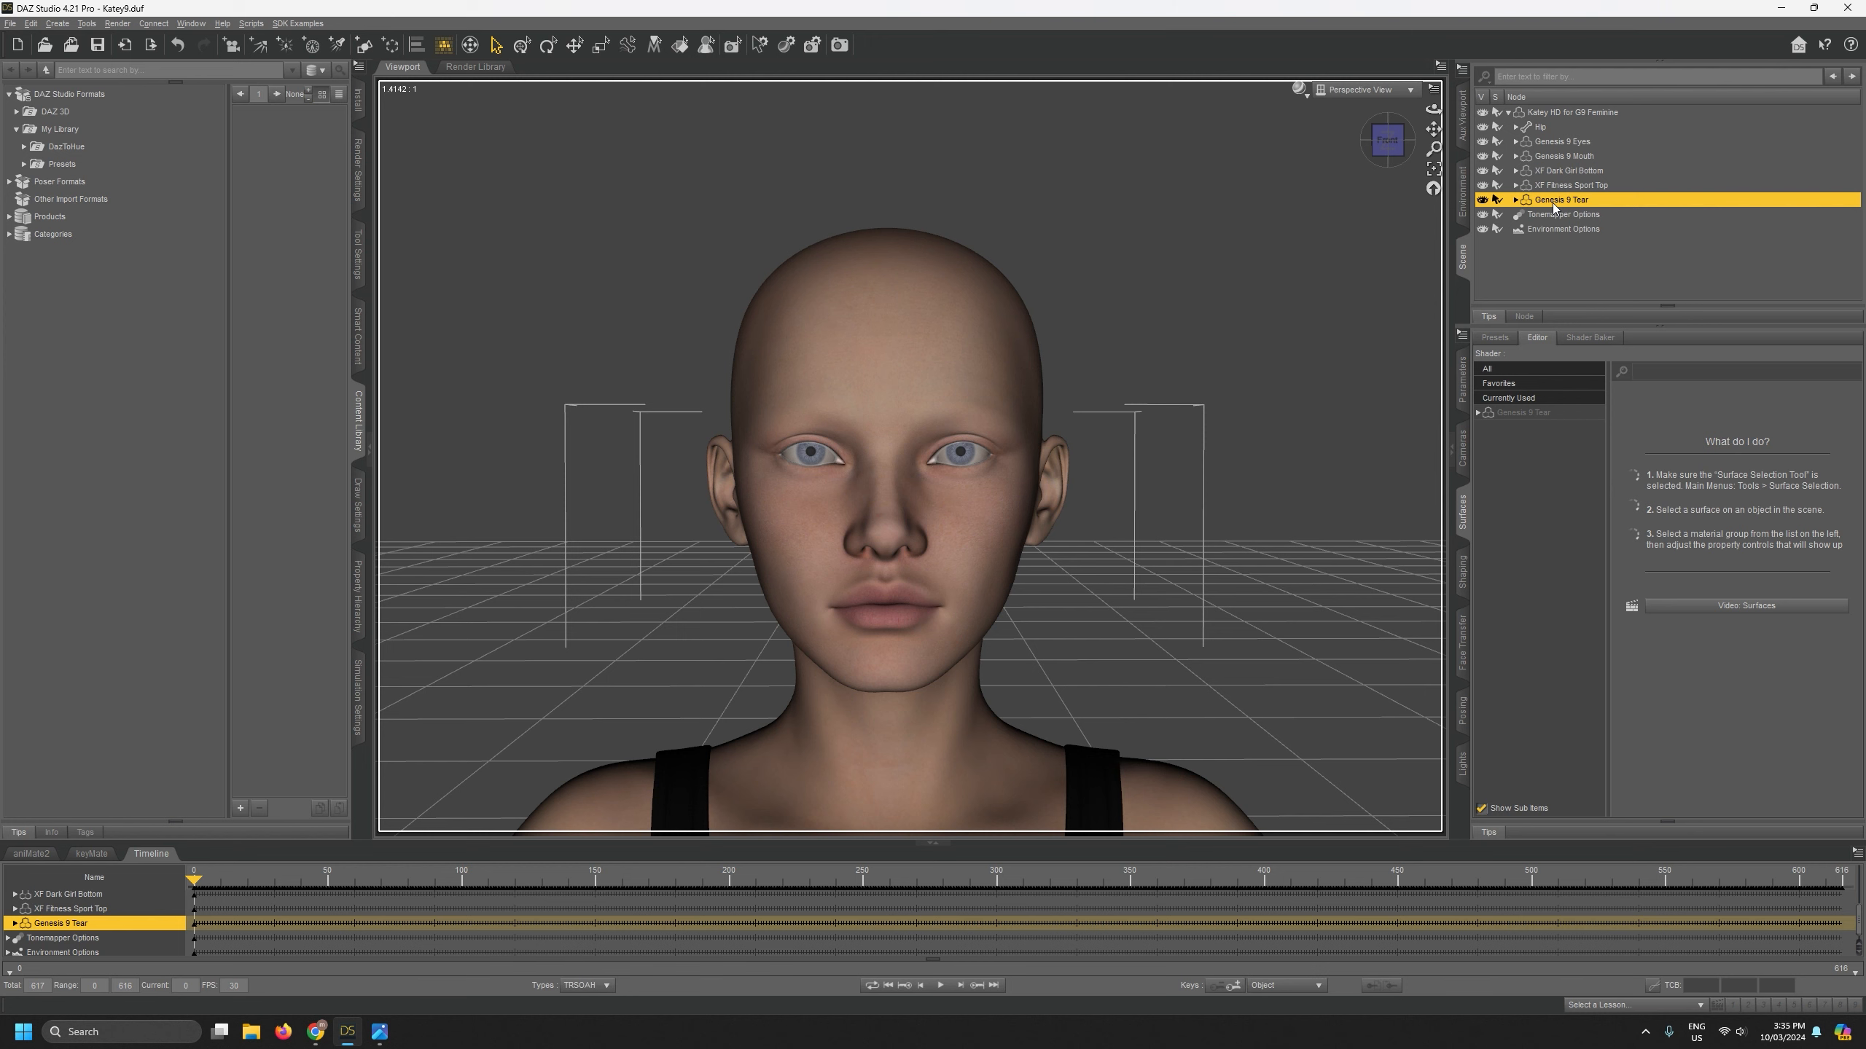
{"action": "left_click_drag", "start_coordinate": [1433, 149], "coordinate": [1432, 105]}
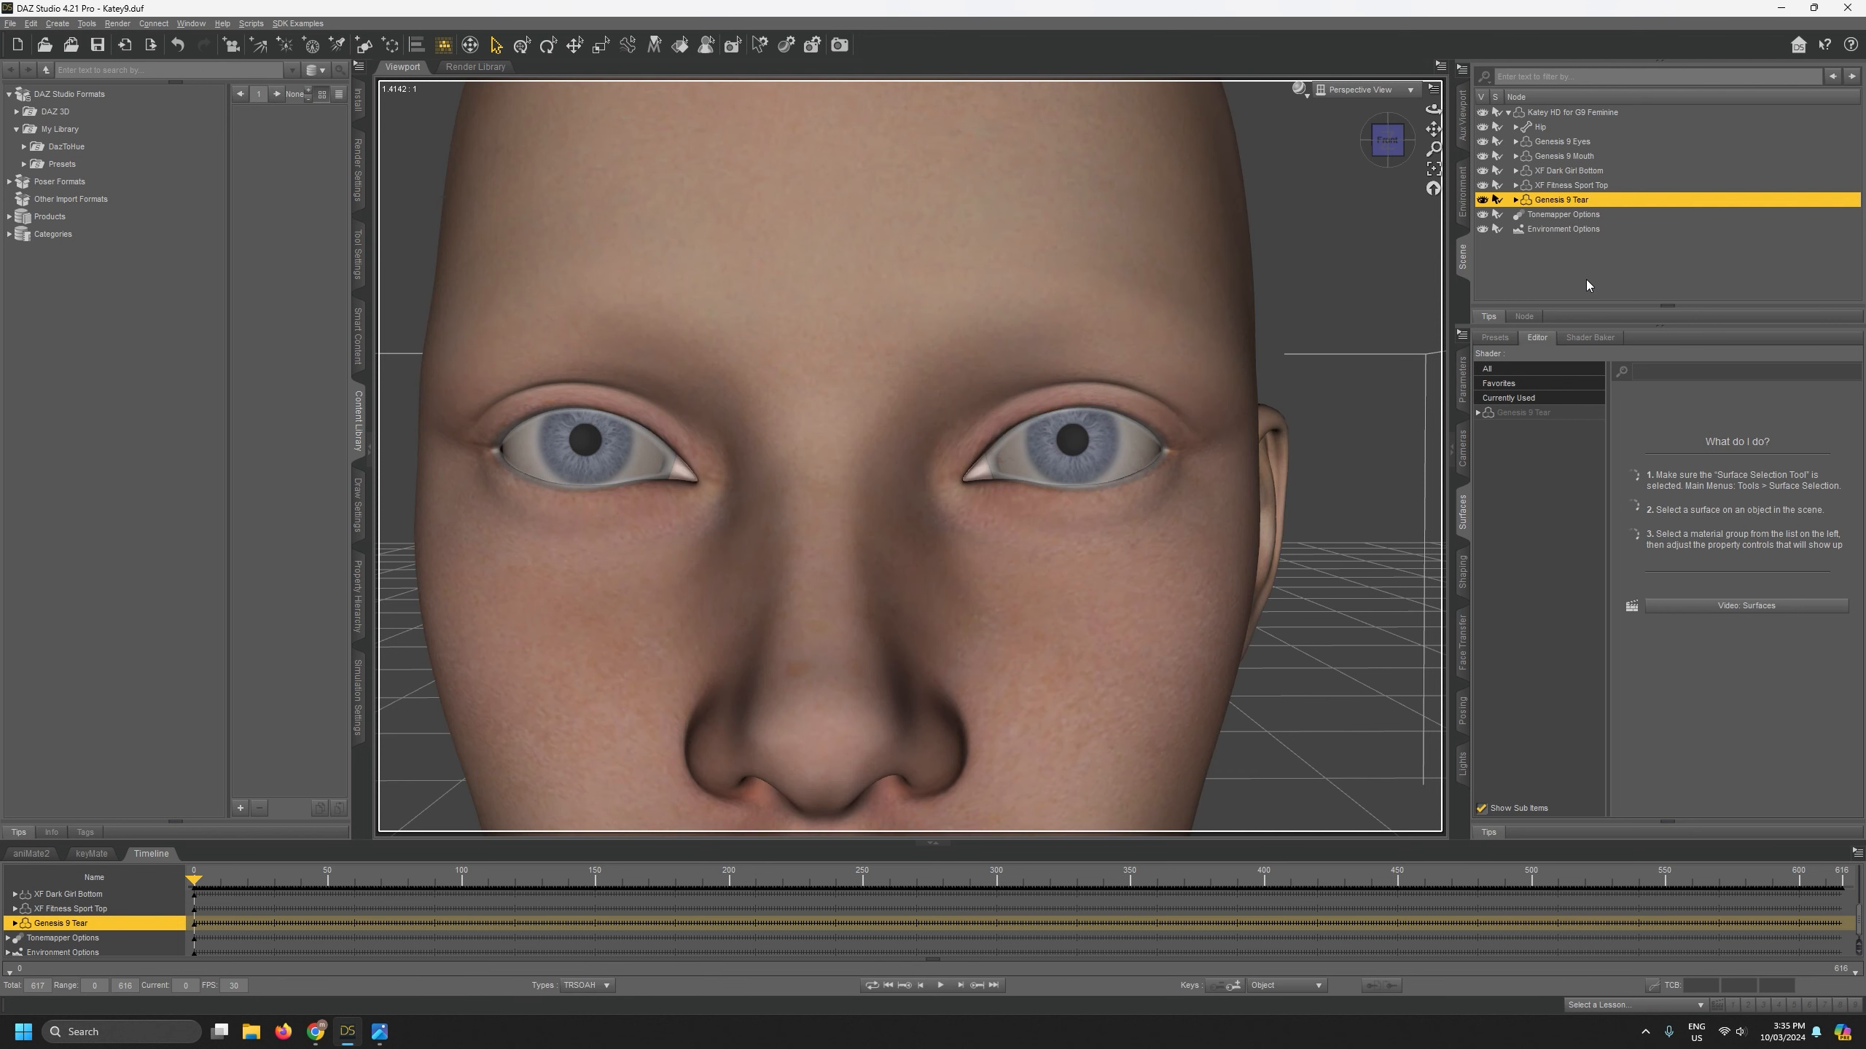
{"action": "left_click", "coordinate": [1586, 281]}
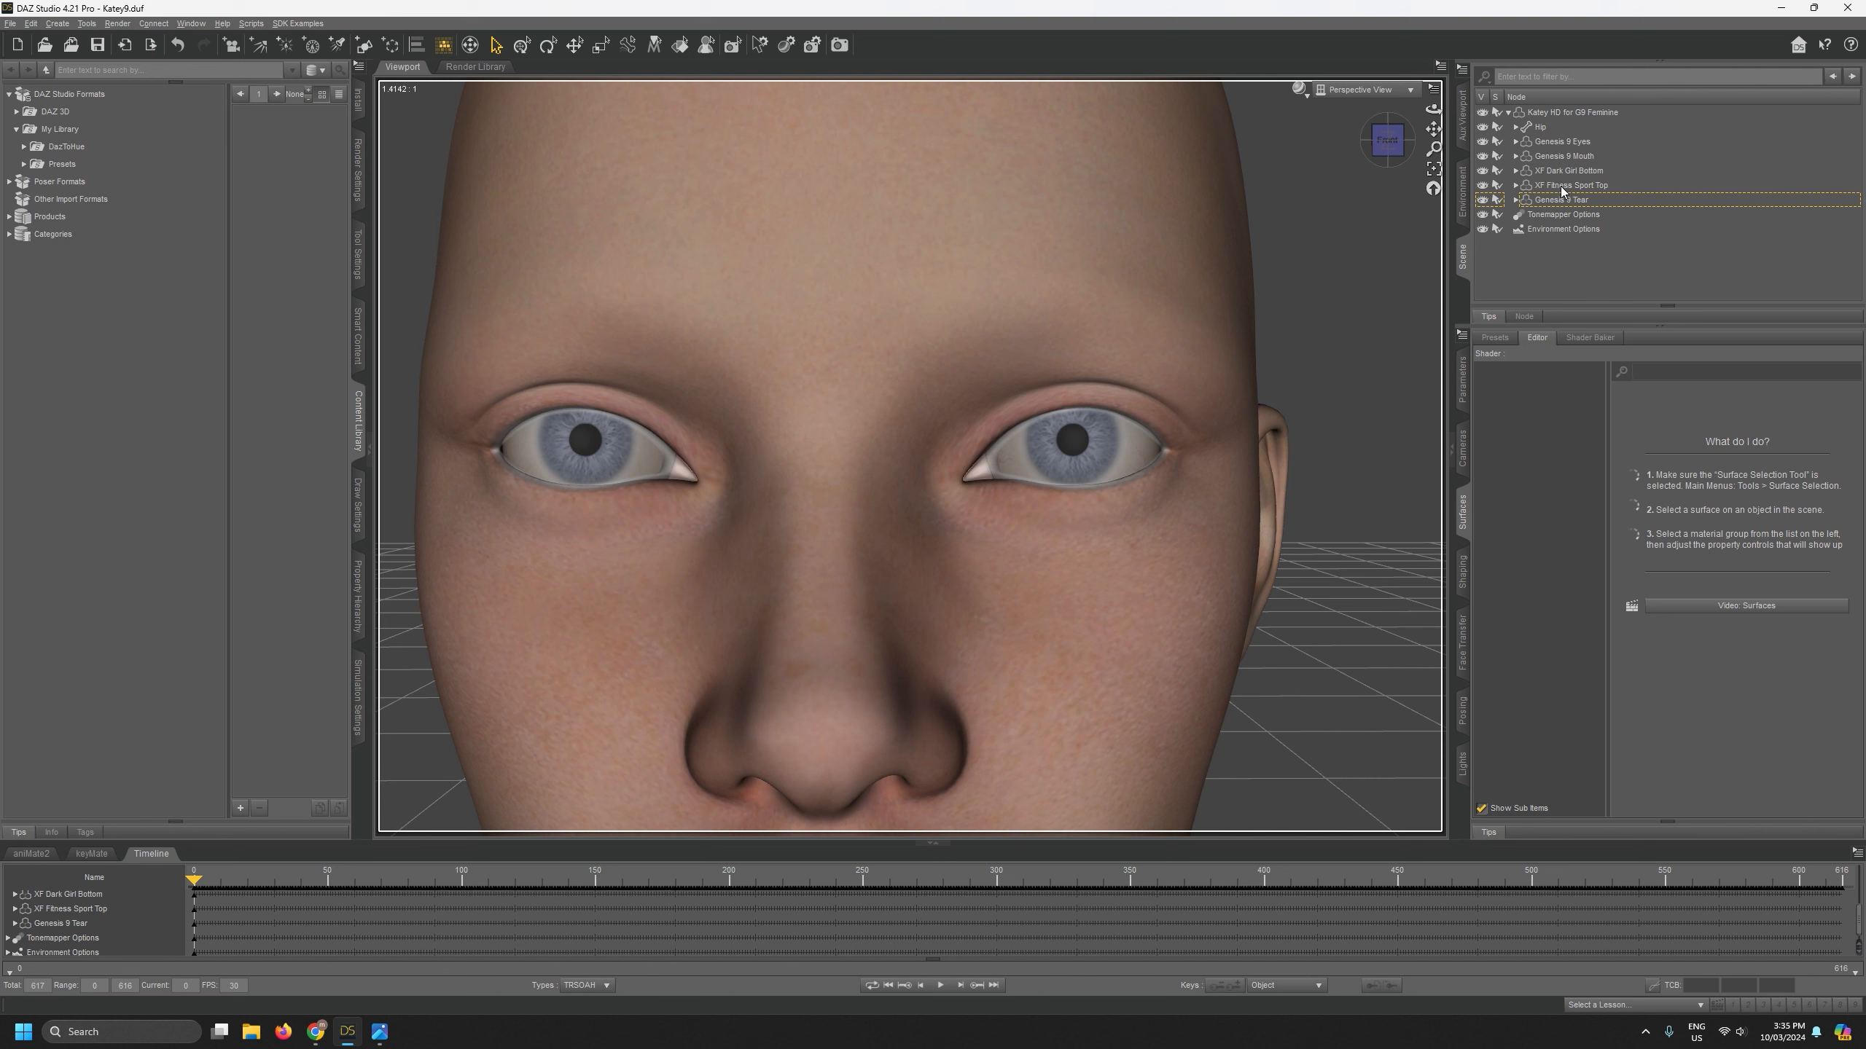
{"action": "left_click", "coordinate": [1562, 185]}
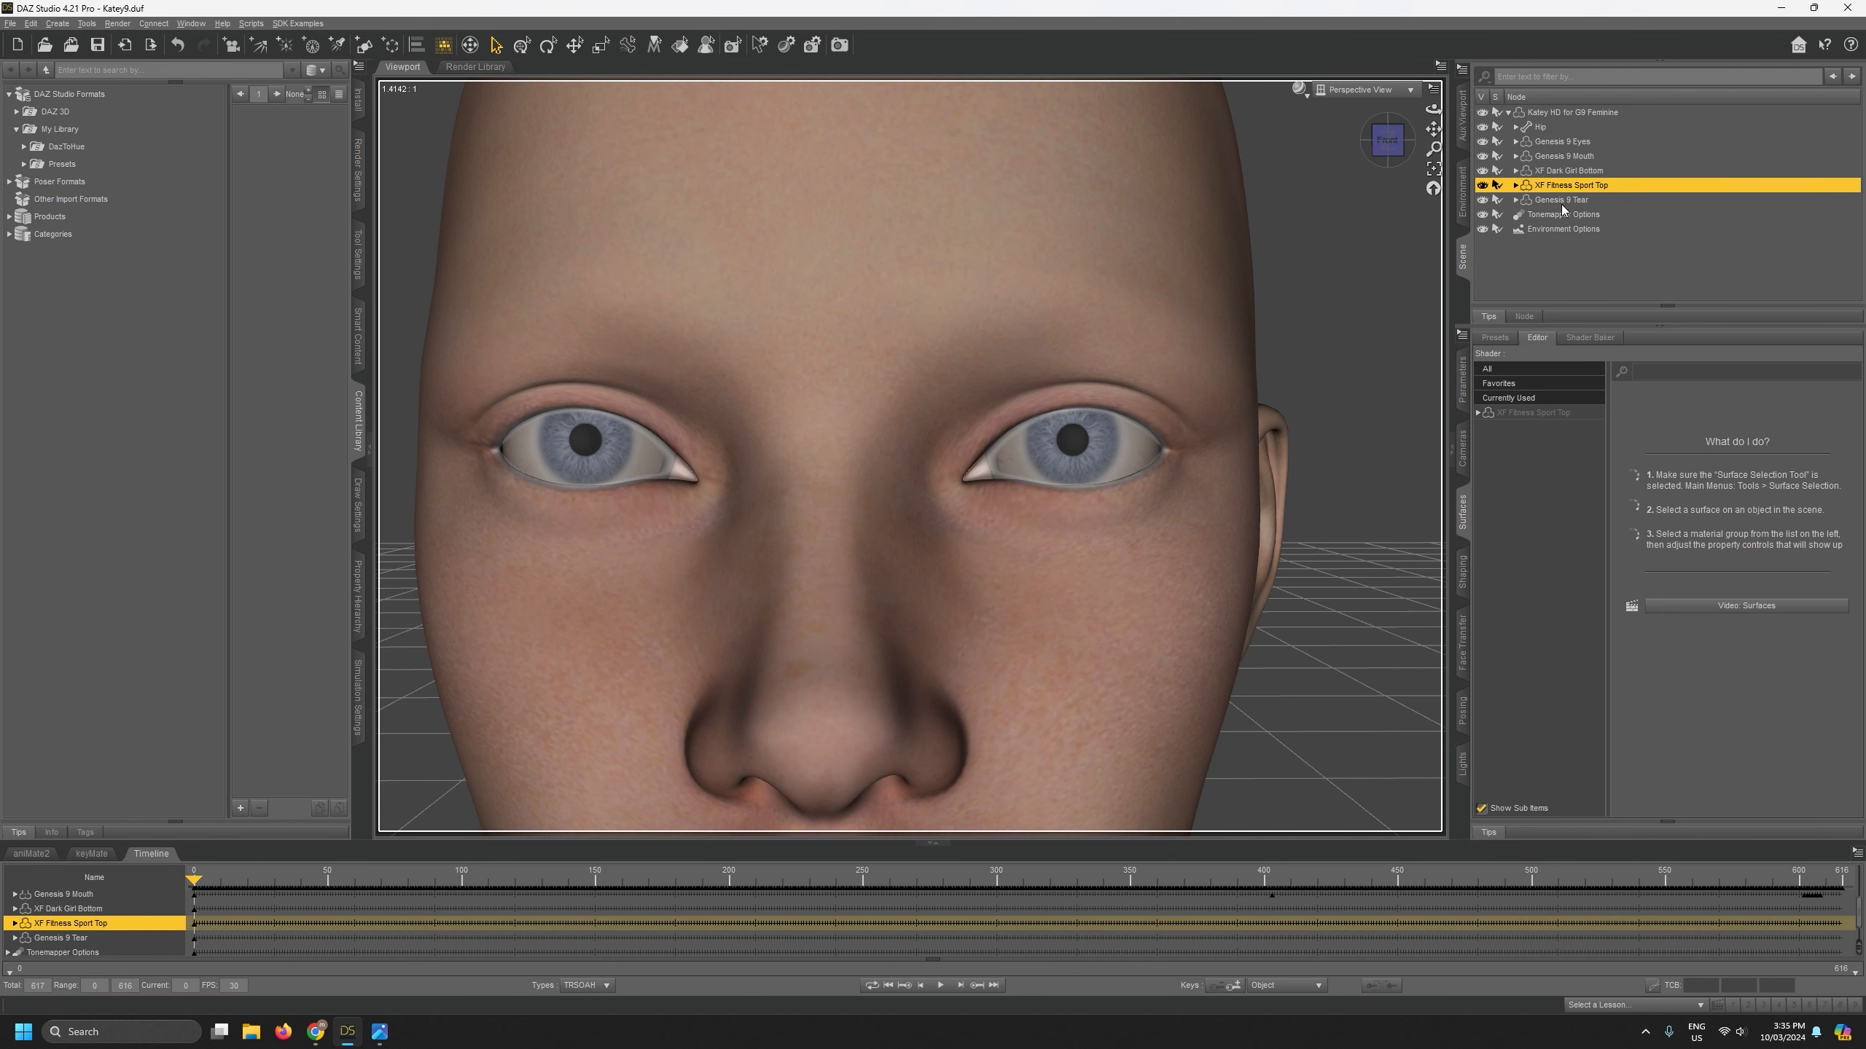
{"action": "left_click", "coordinate": [1562, 199]}
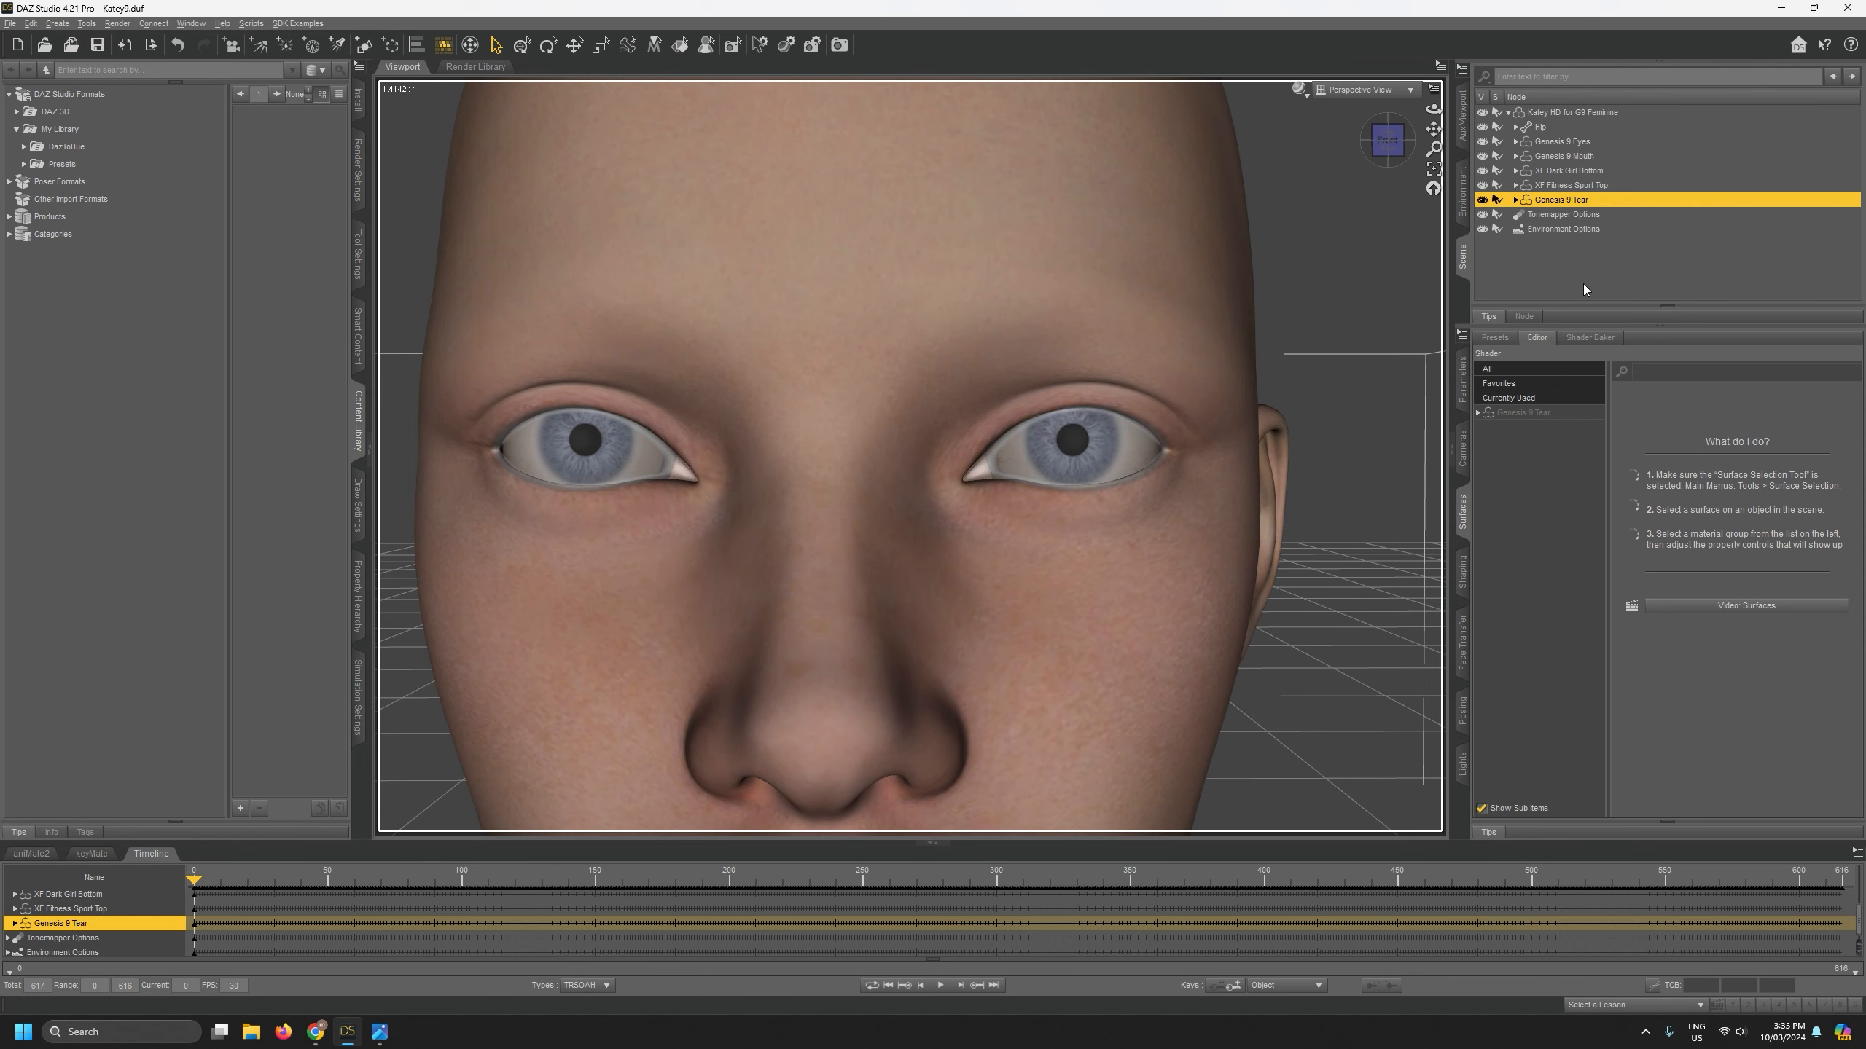
{"action": "left_click", "coordinate": [1583, 287]}
{"action": "left_click", "coordinate": [1572, 199]}
Step: Load the Genesis 9 Tear UV set from the DazToHue UVs > Genesis 9 library folder for the tear
{"action": "left_click", "coordinate": [24, 147]}
{"action": "left_click", "coordinate": [31, 199]}
{"action": "left_click", "coordinate": [184, 217]}
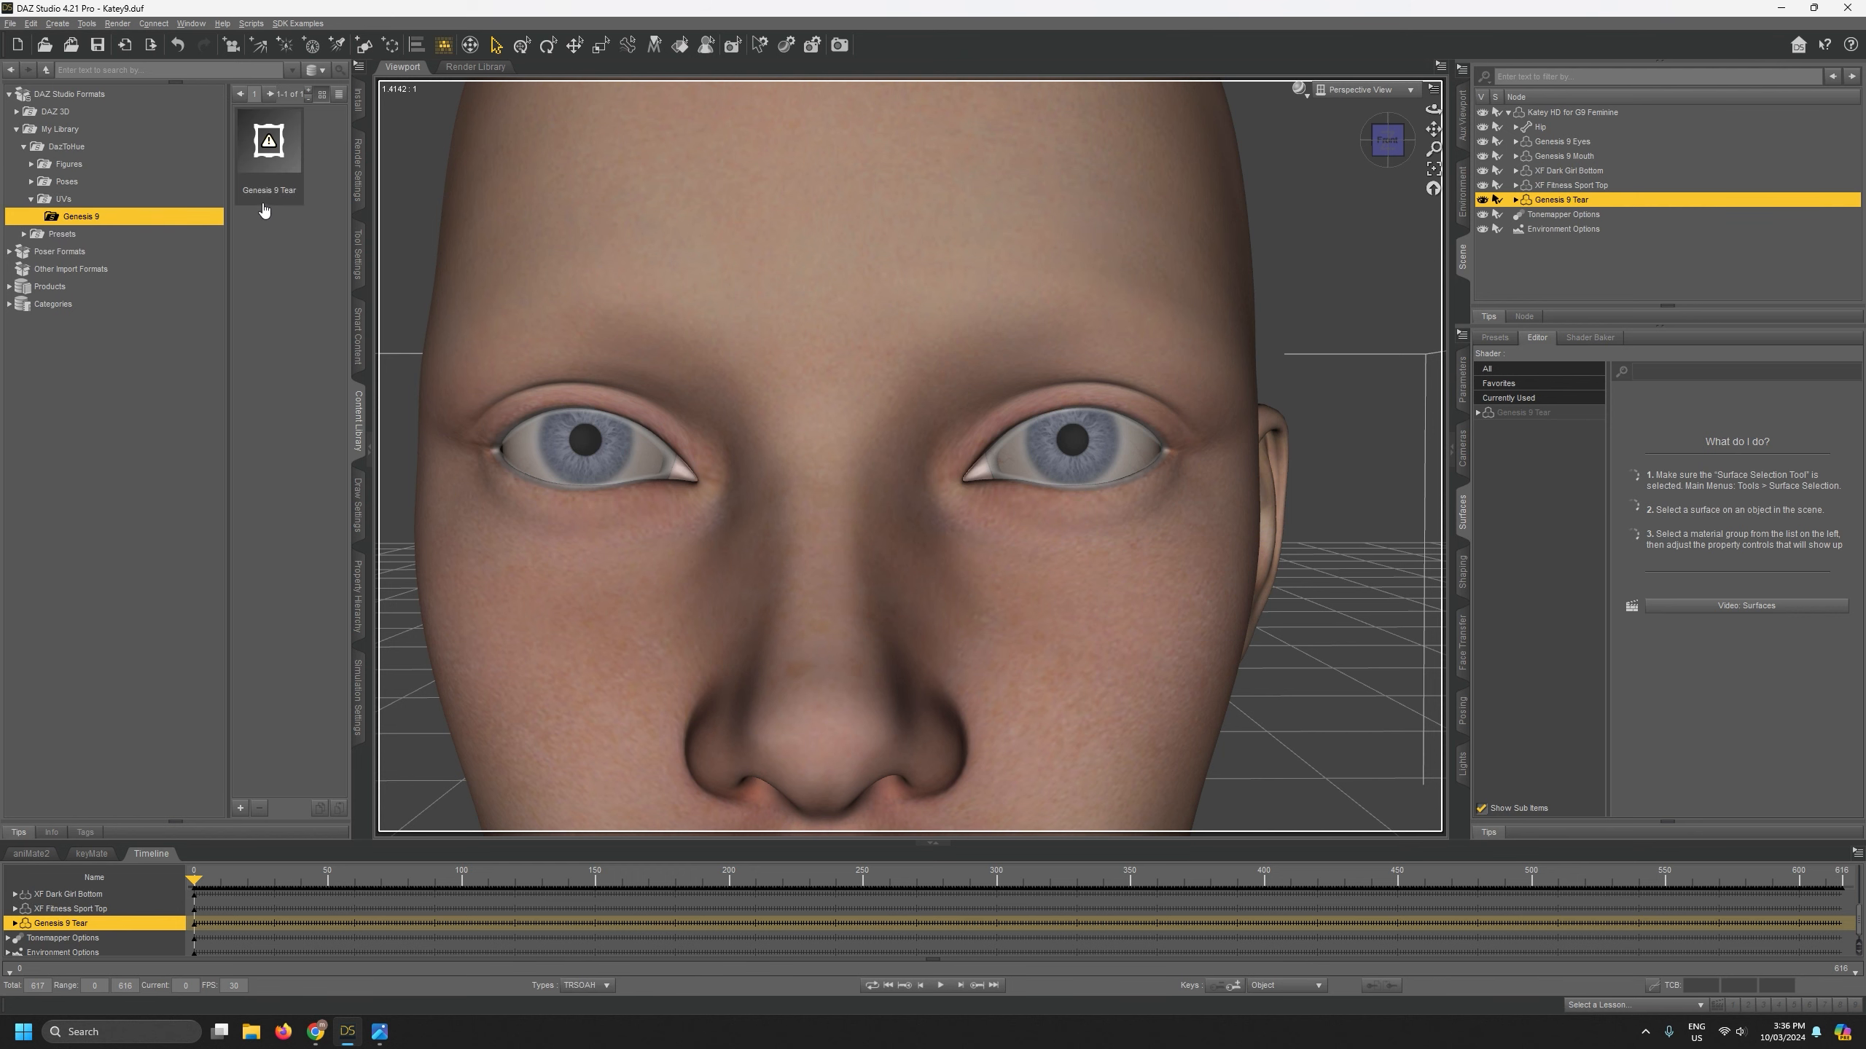
{"action": "mouse_move", "coordinate": [256, 198]}
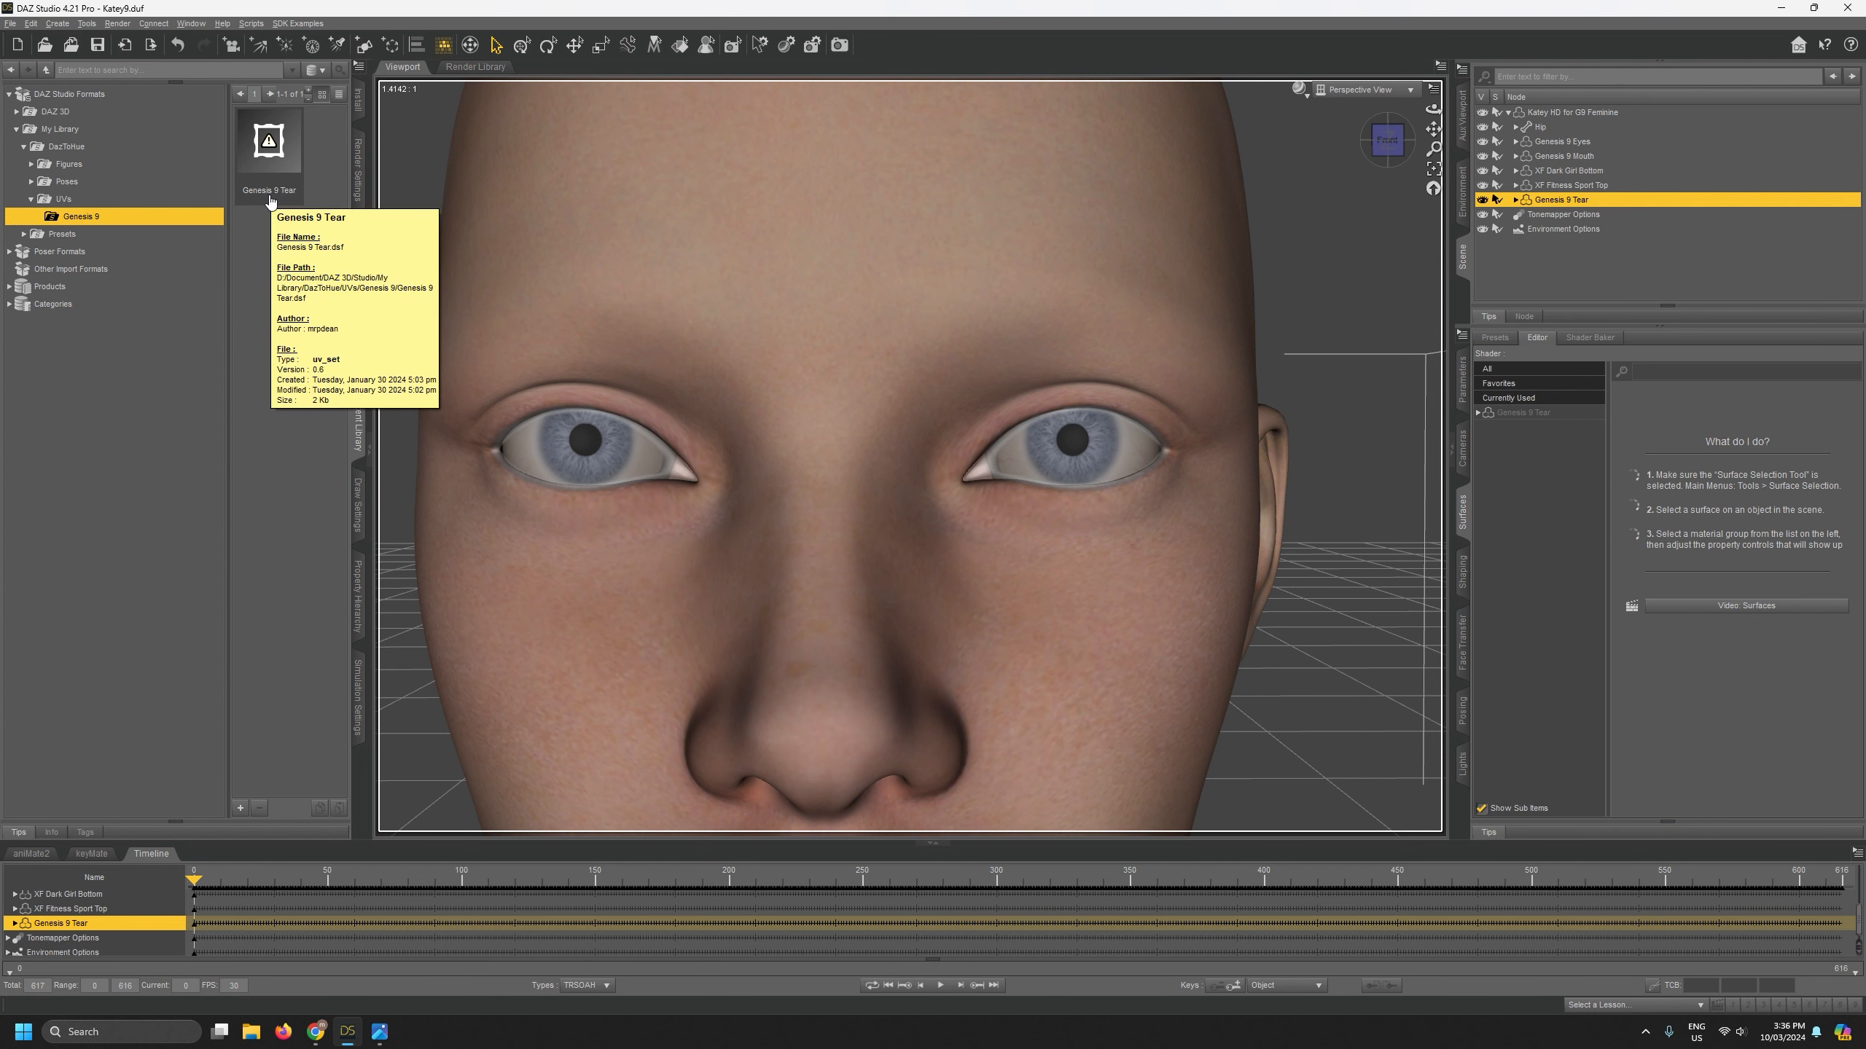
{"action": "left_click_drag", "start_coordinate": [276, 148], "coordinate": [1150, 497]}
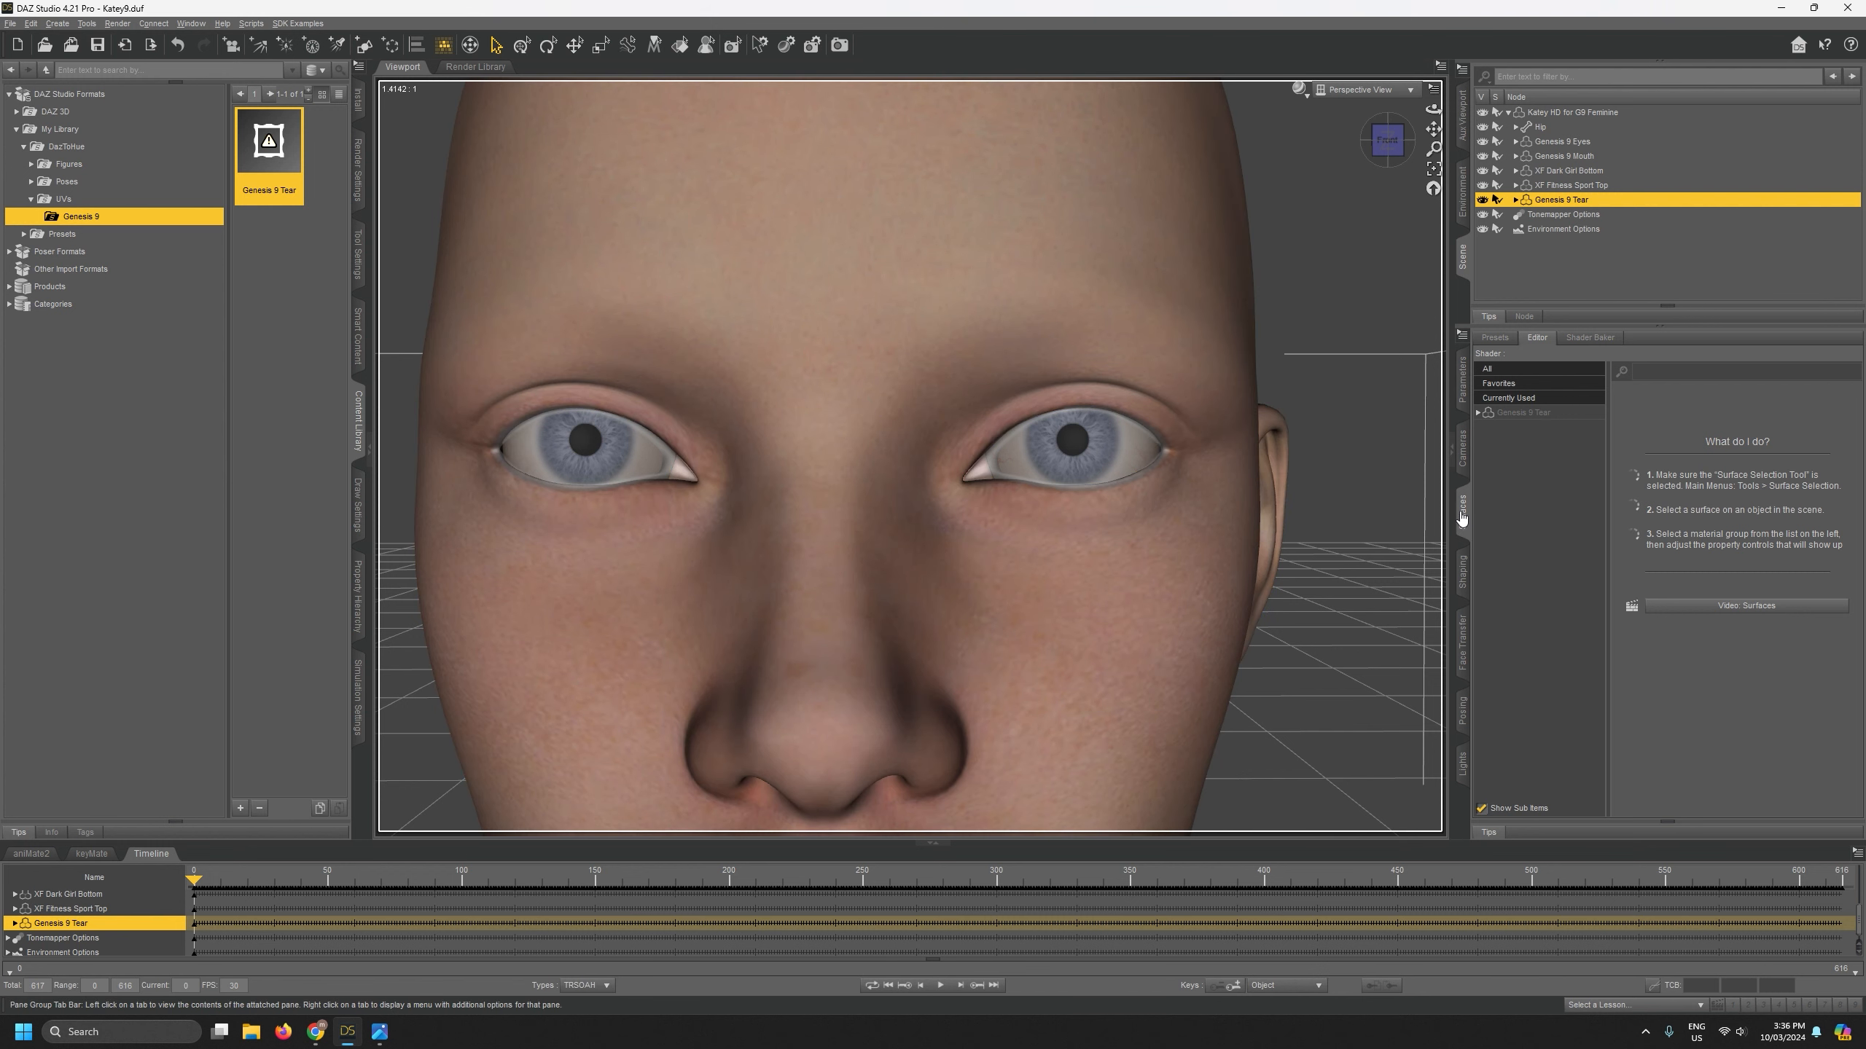
Step: Set the UV Set of the Genesis 9 Tear surface to UE5
{"action": "left_click", "coordinate": [1520, 412]}
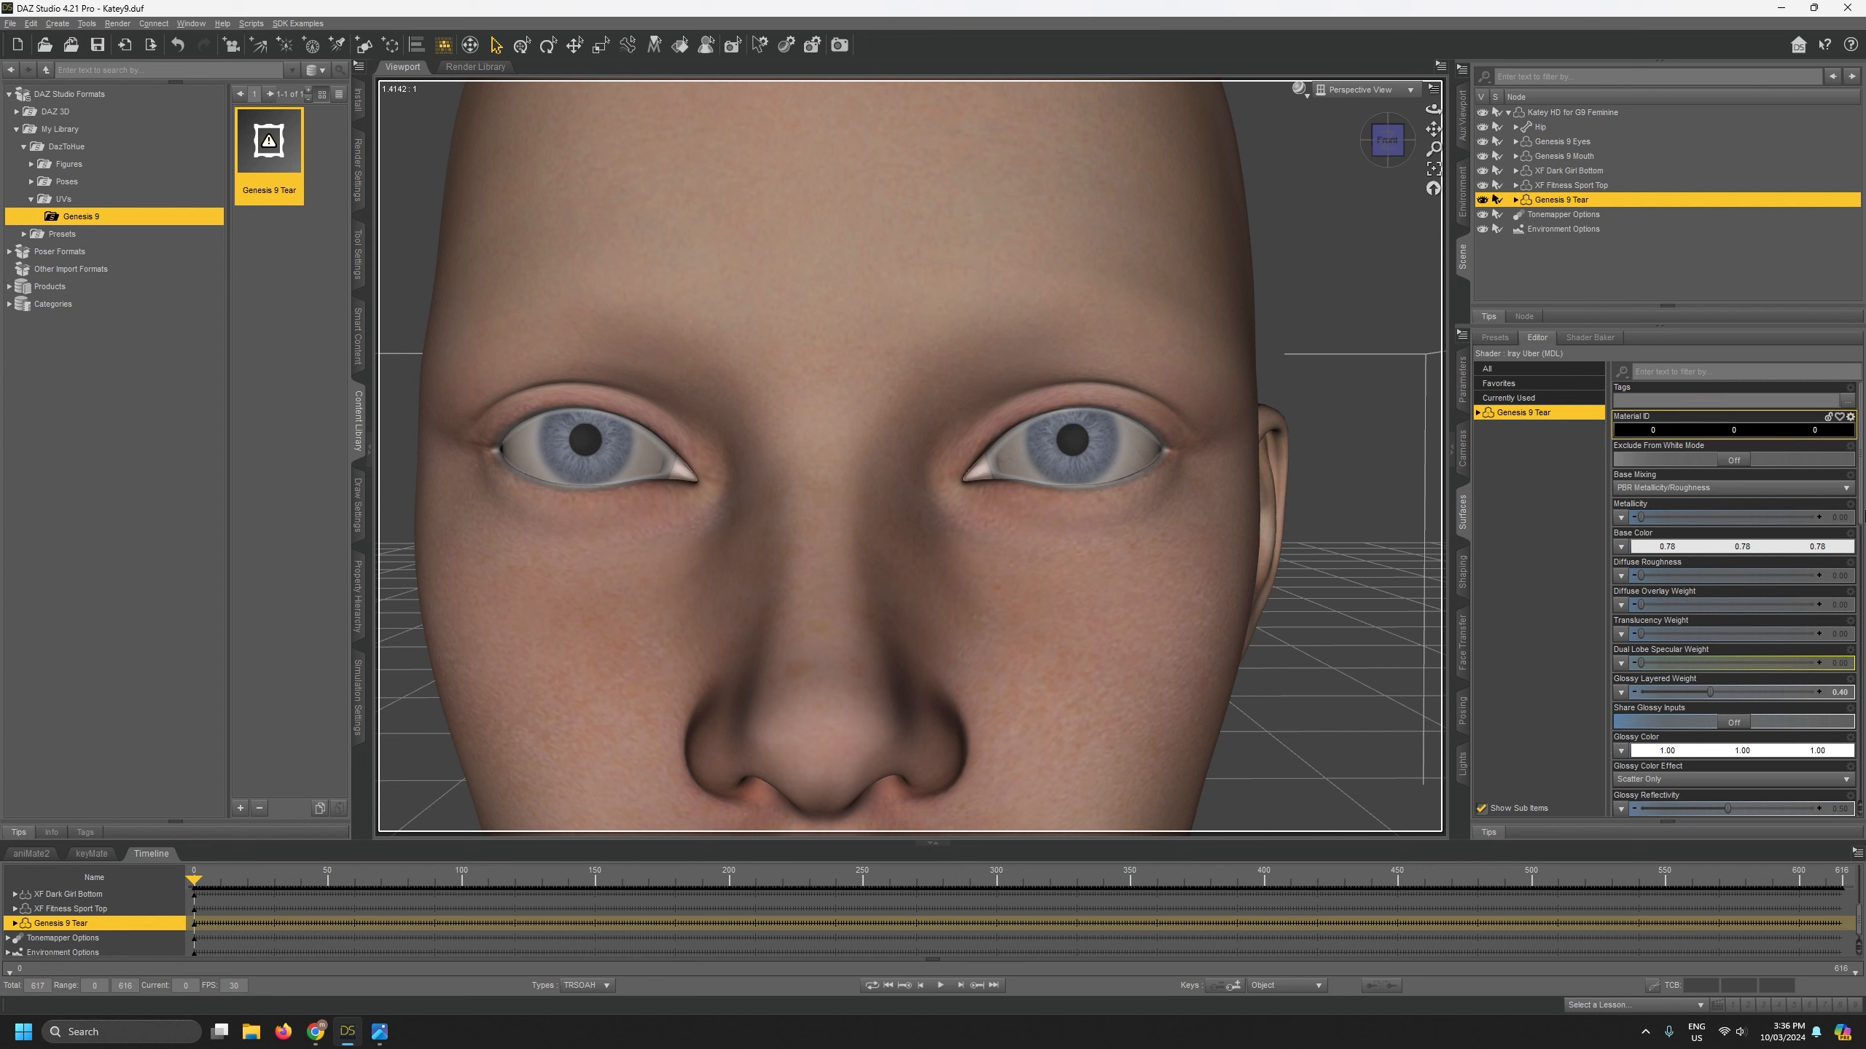
{"action": "left_click_drag", "start_coordinate": [1860, 519], "coordinate": [1856, 772]}
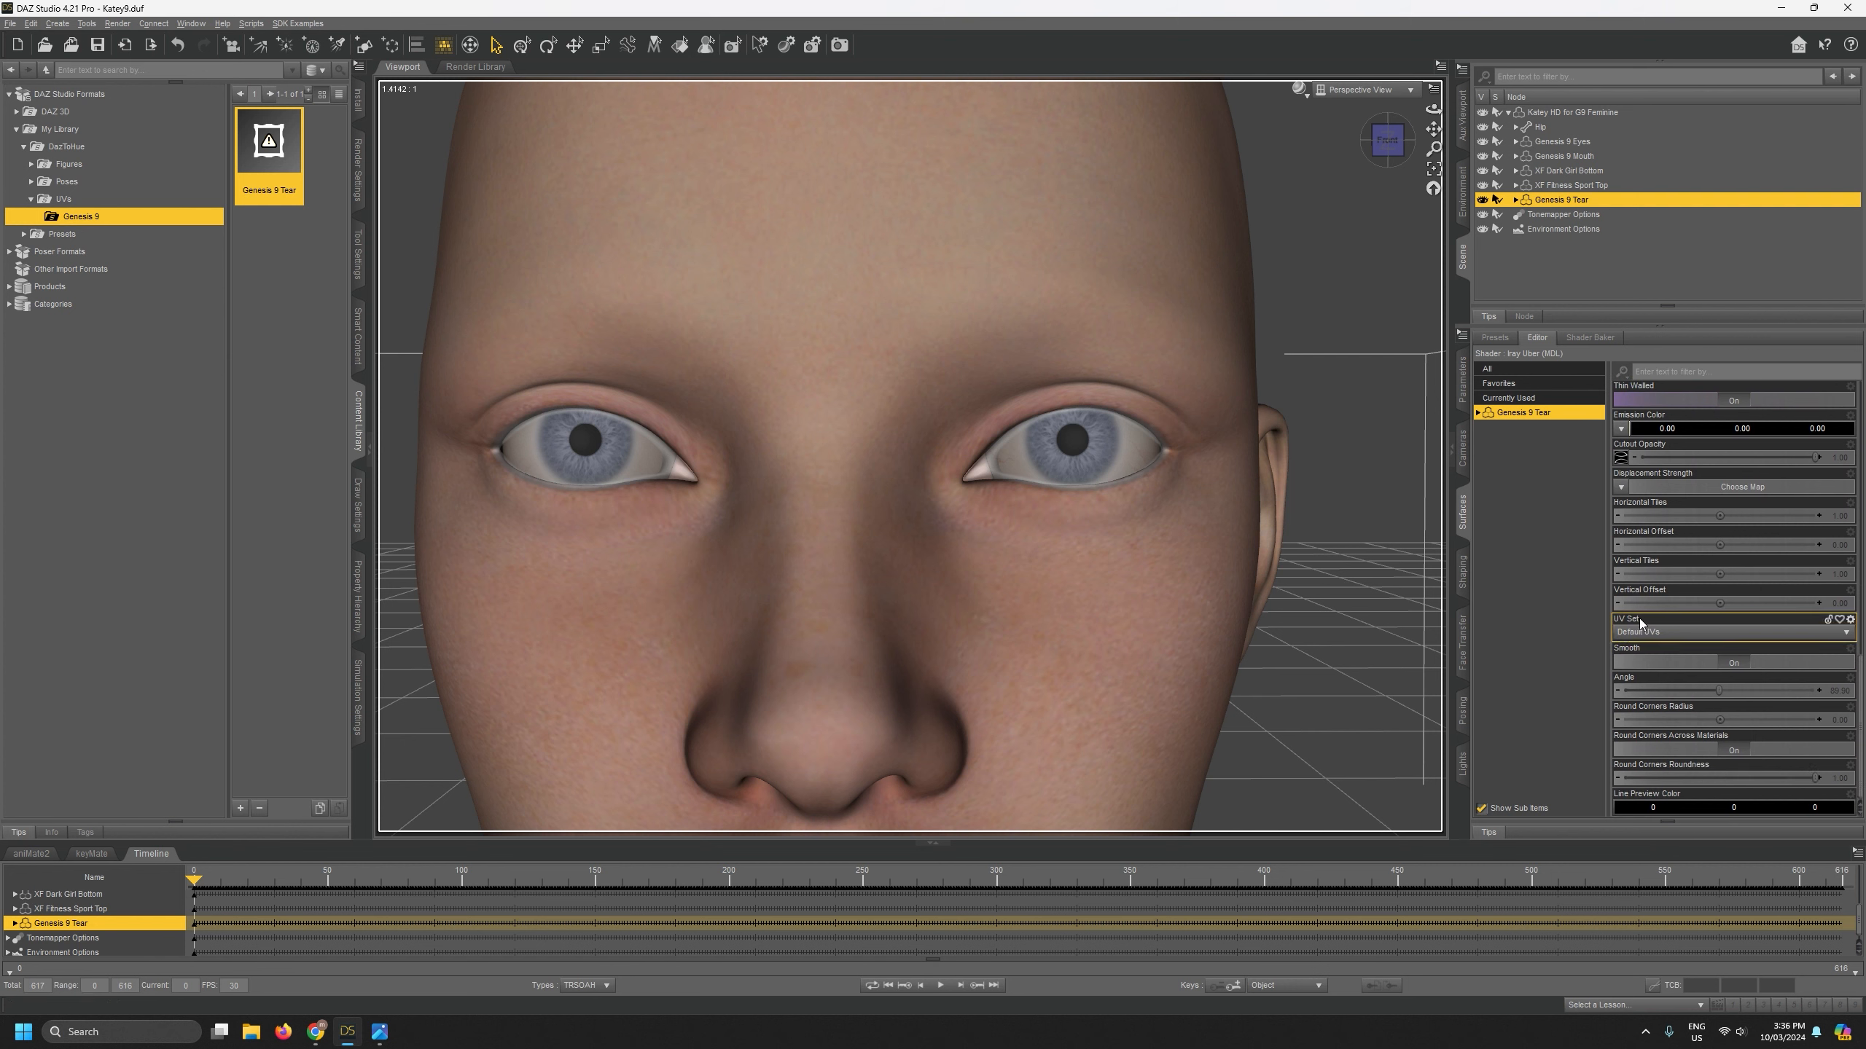
{"action": "left_click", "coordinate": [1670, 639]}
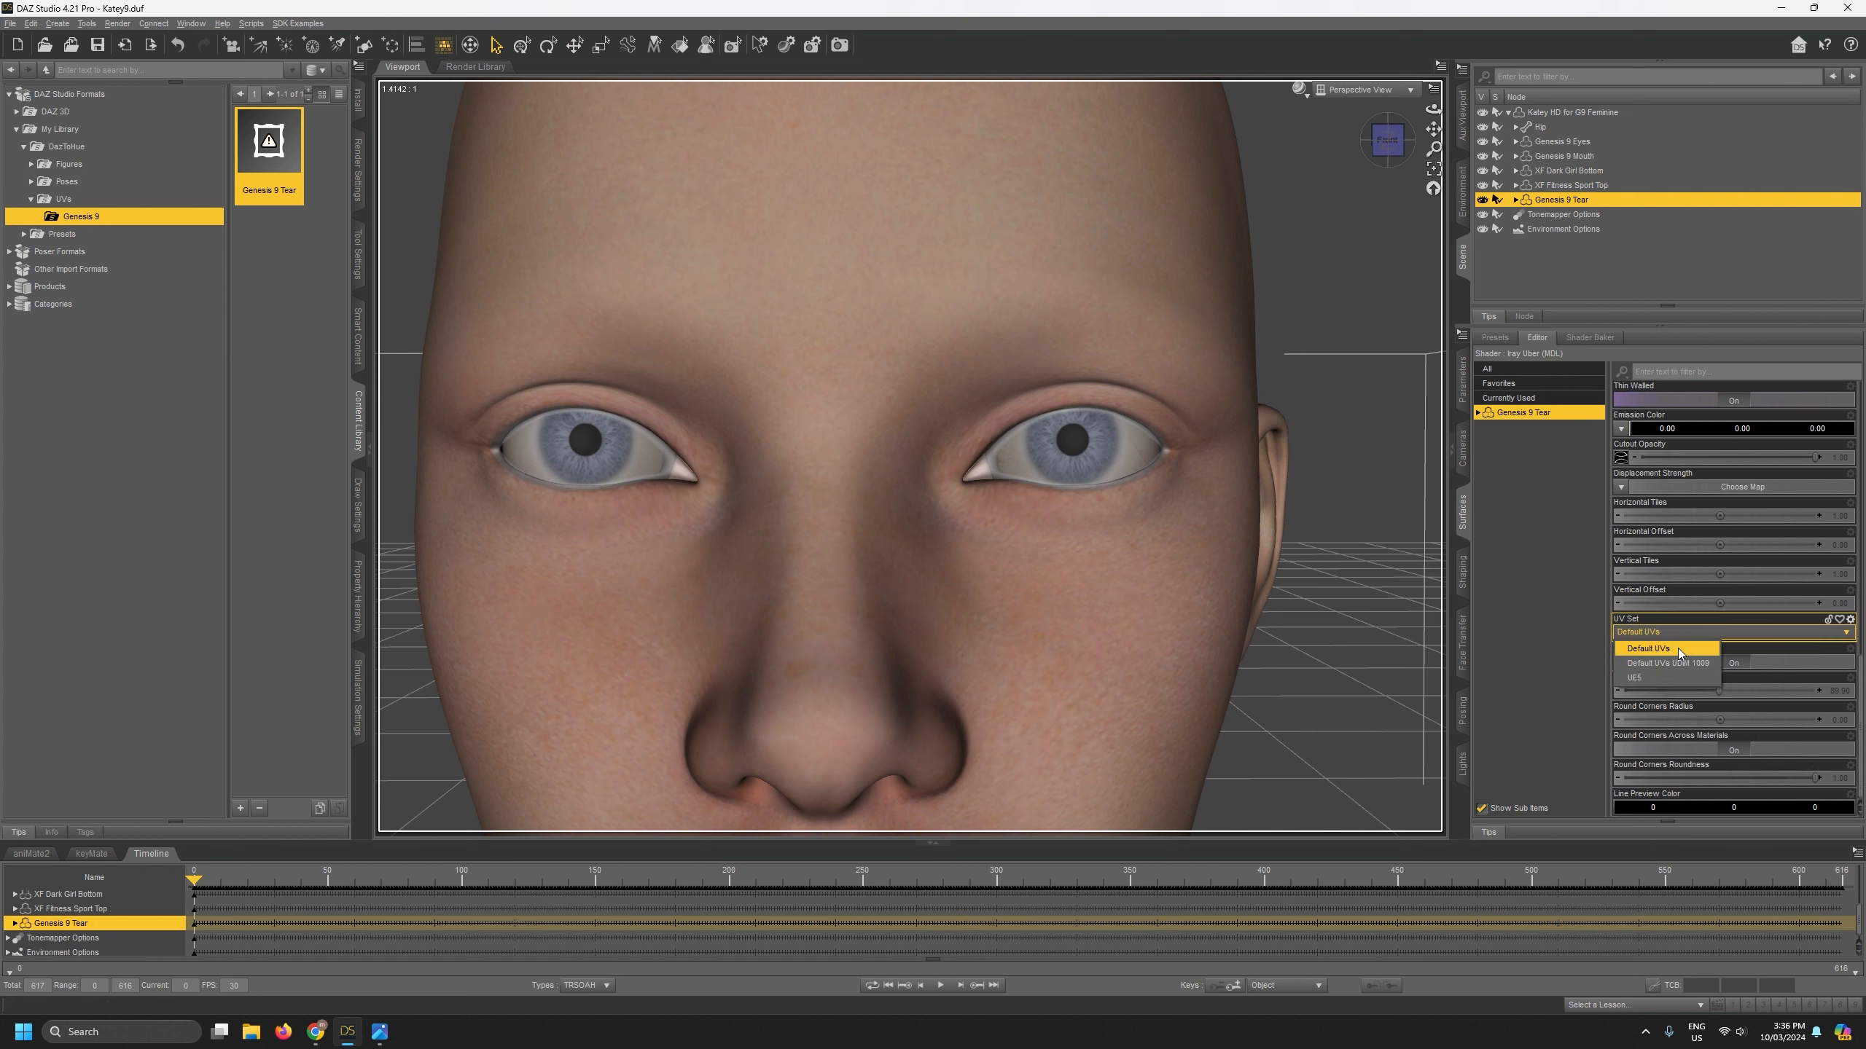
{"action": "left_click", "coordinate": [1648, 680]}
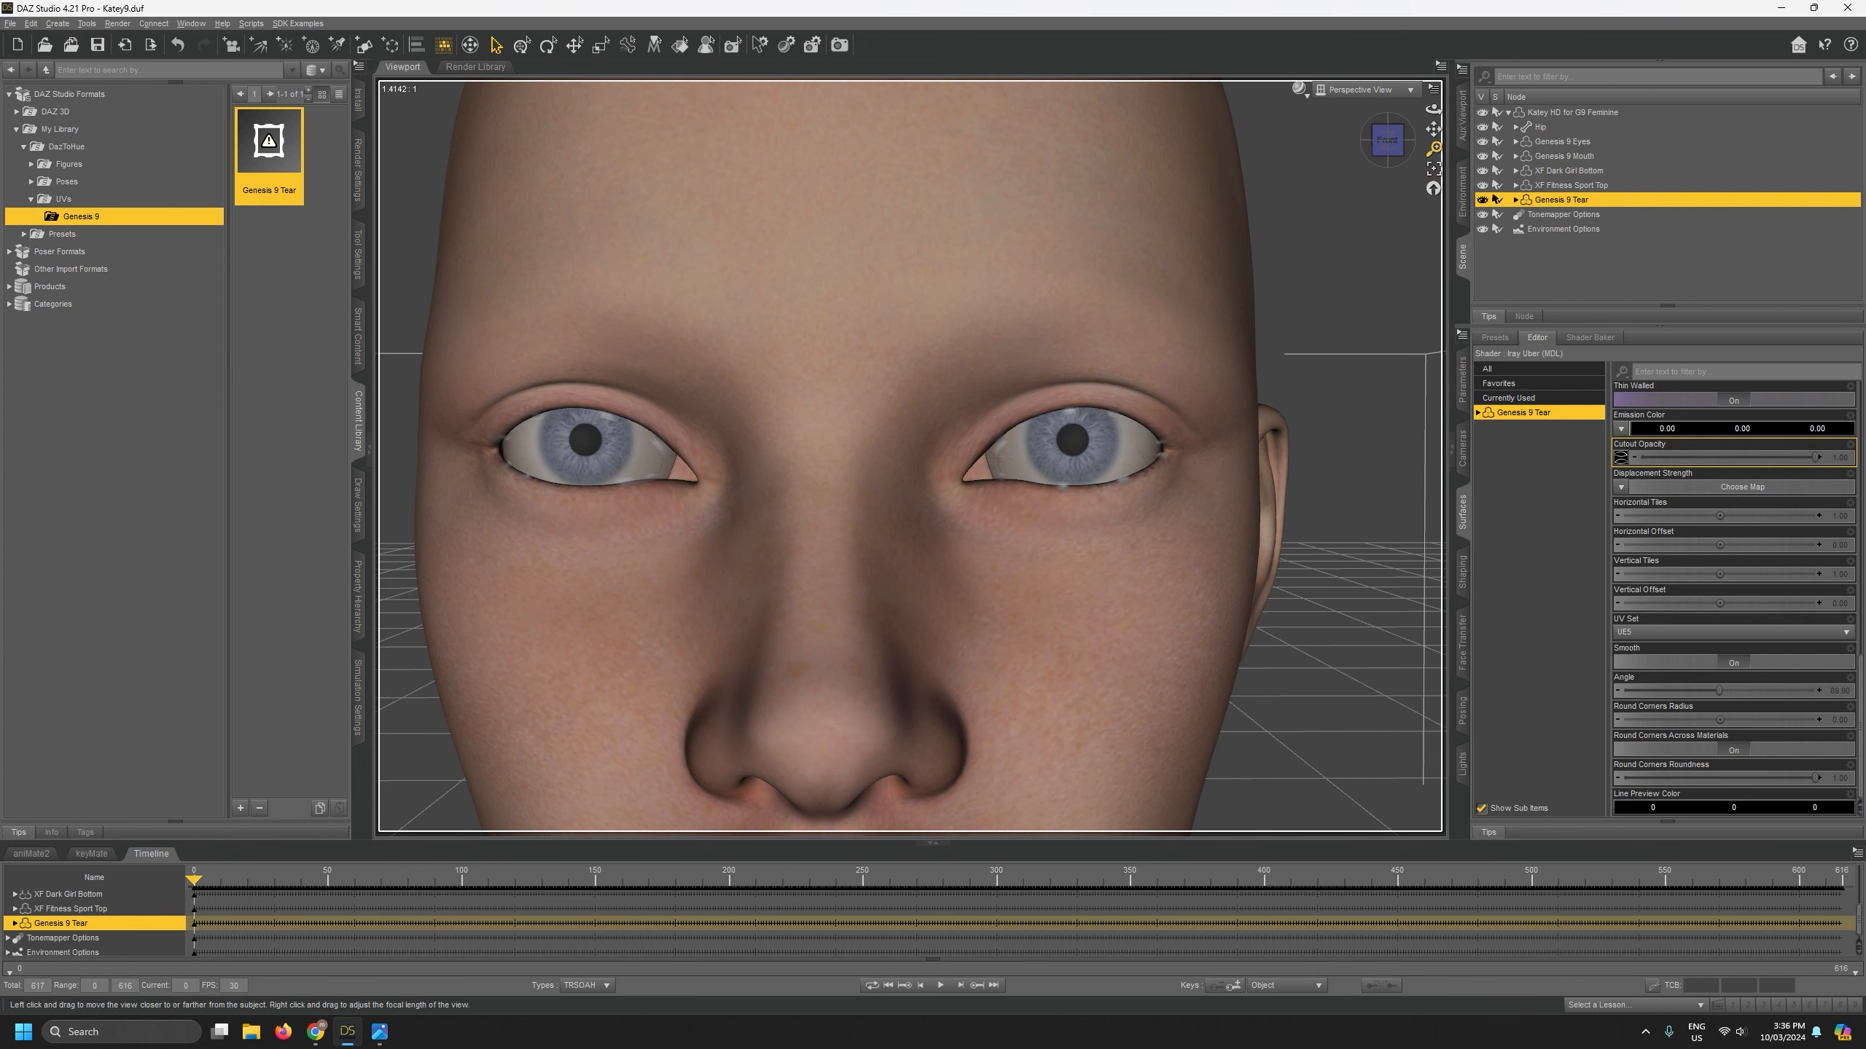
Step: Return to a view of the whole head and select the root figure Katey HD for G9 Feminine
{"action": "left_click_drag", "start_coordinate": [1433, 150], "coordinate": [1498, 138]}
{"action": "left_click", "coordinate": [1671, 297]}
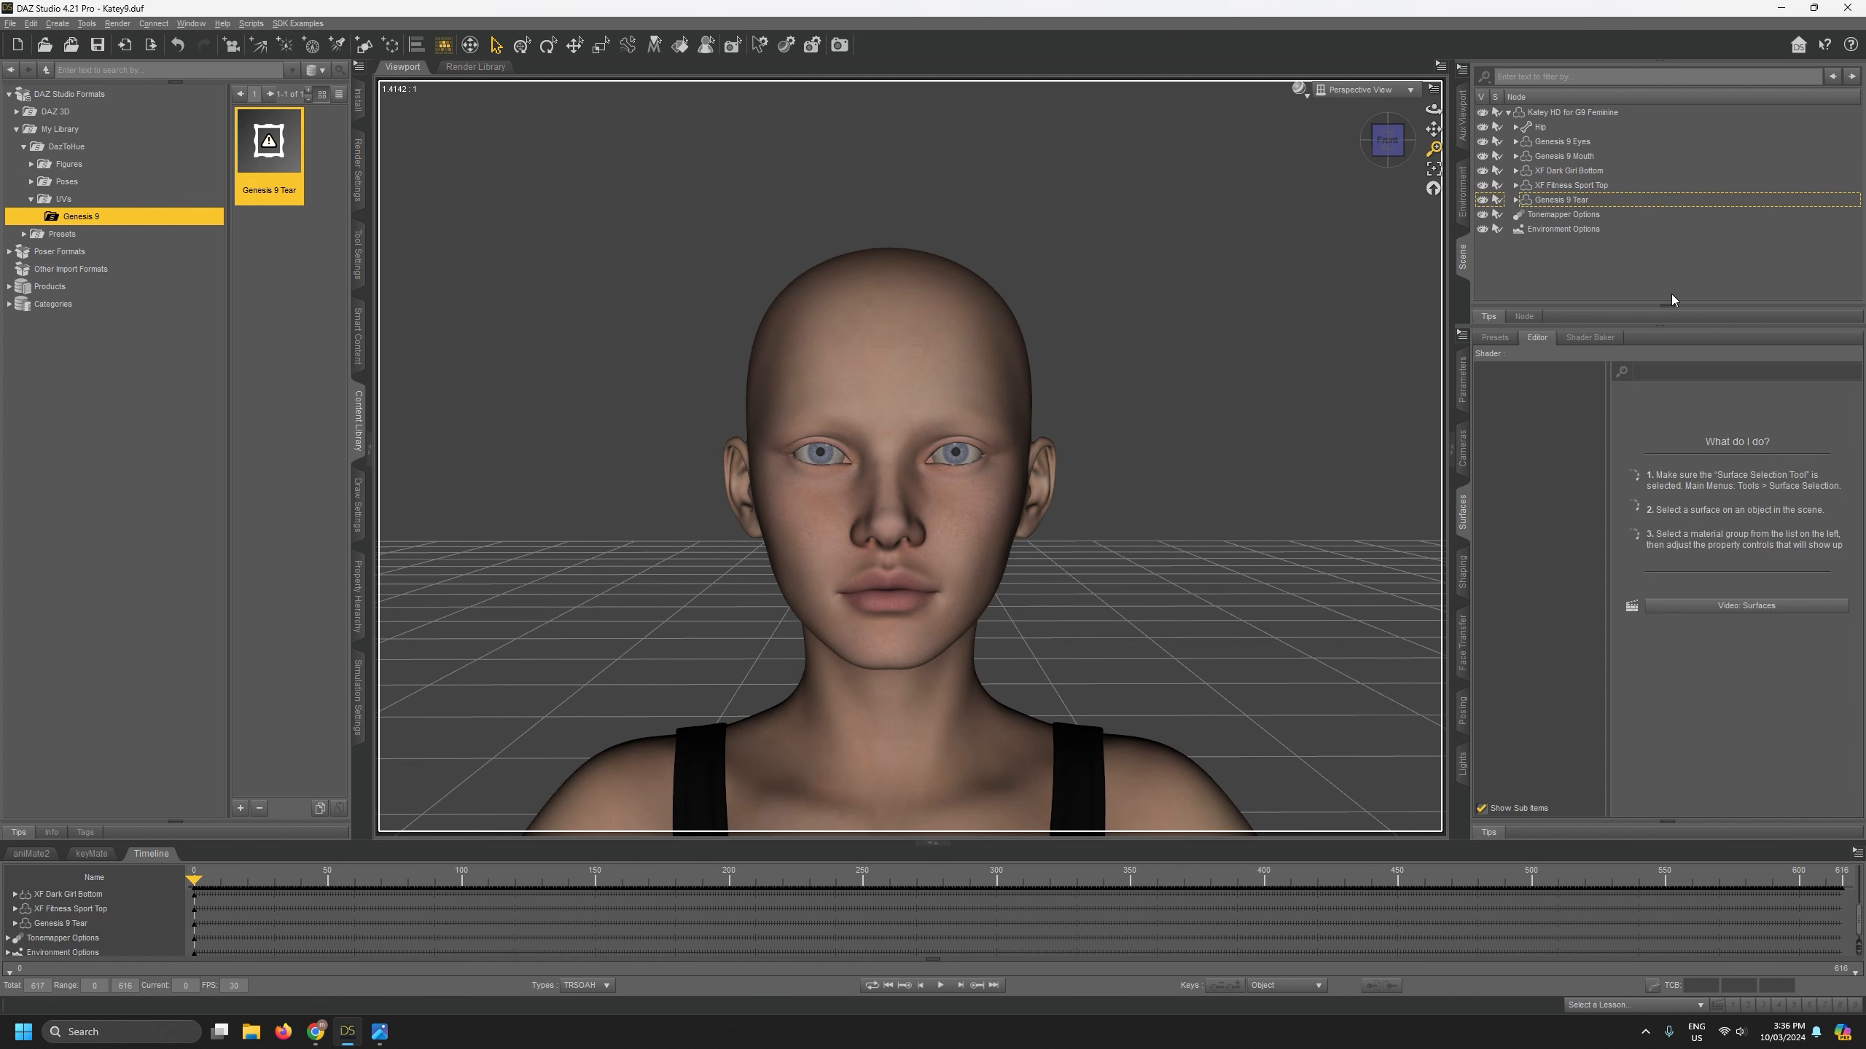
{"action": "left_click", "coordinate": [1587, 113]}
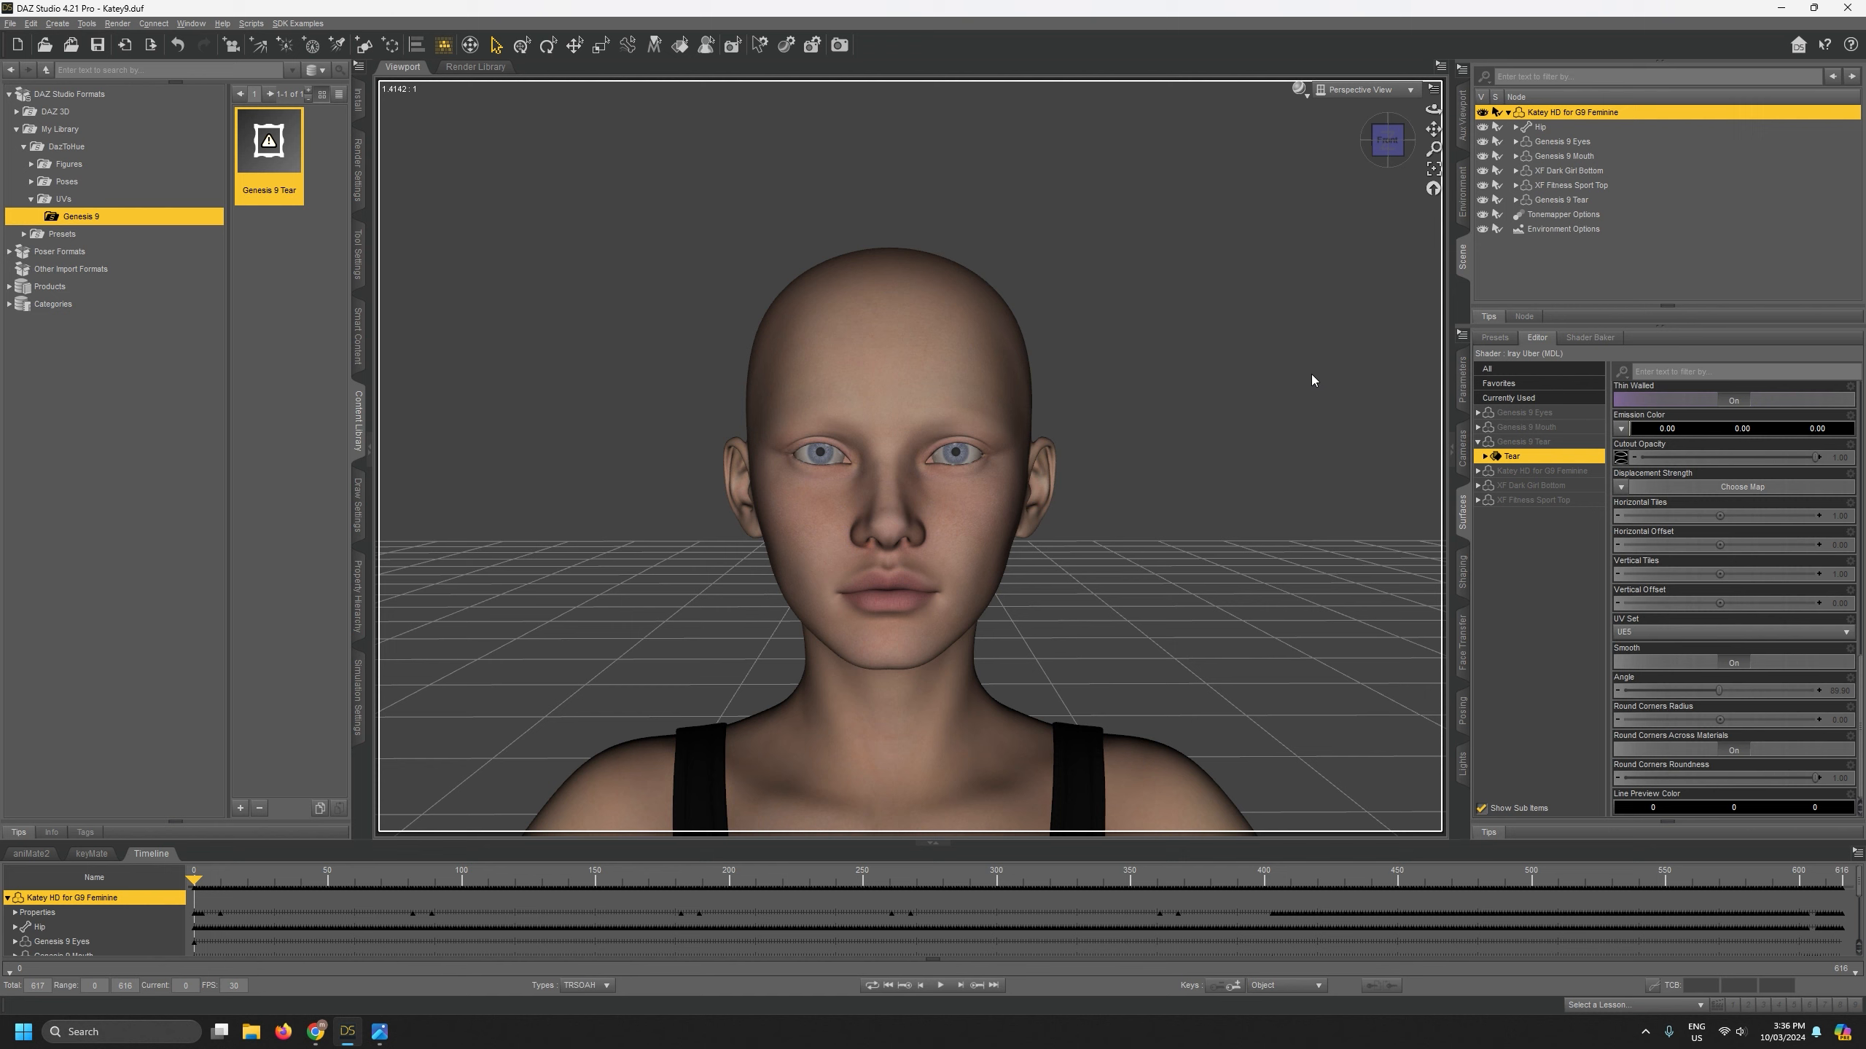
{"action": "left_click", "coordinate": [1571, 261]}
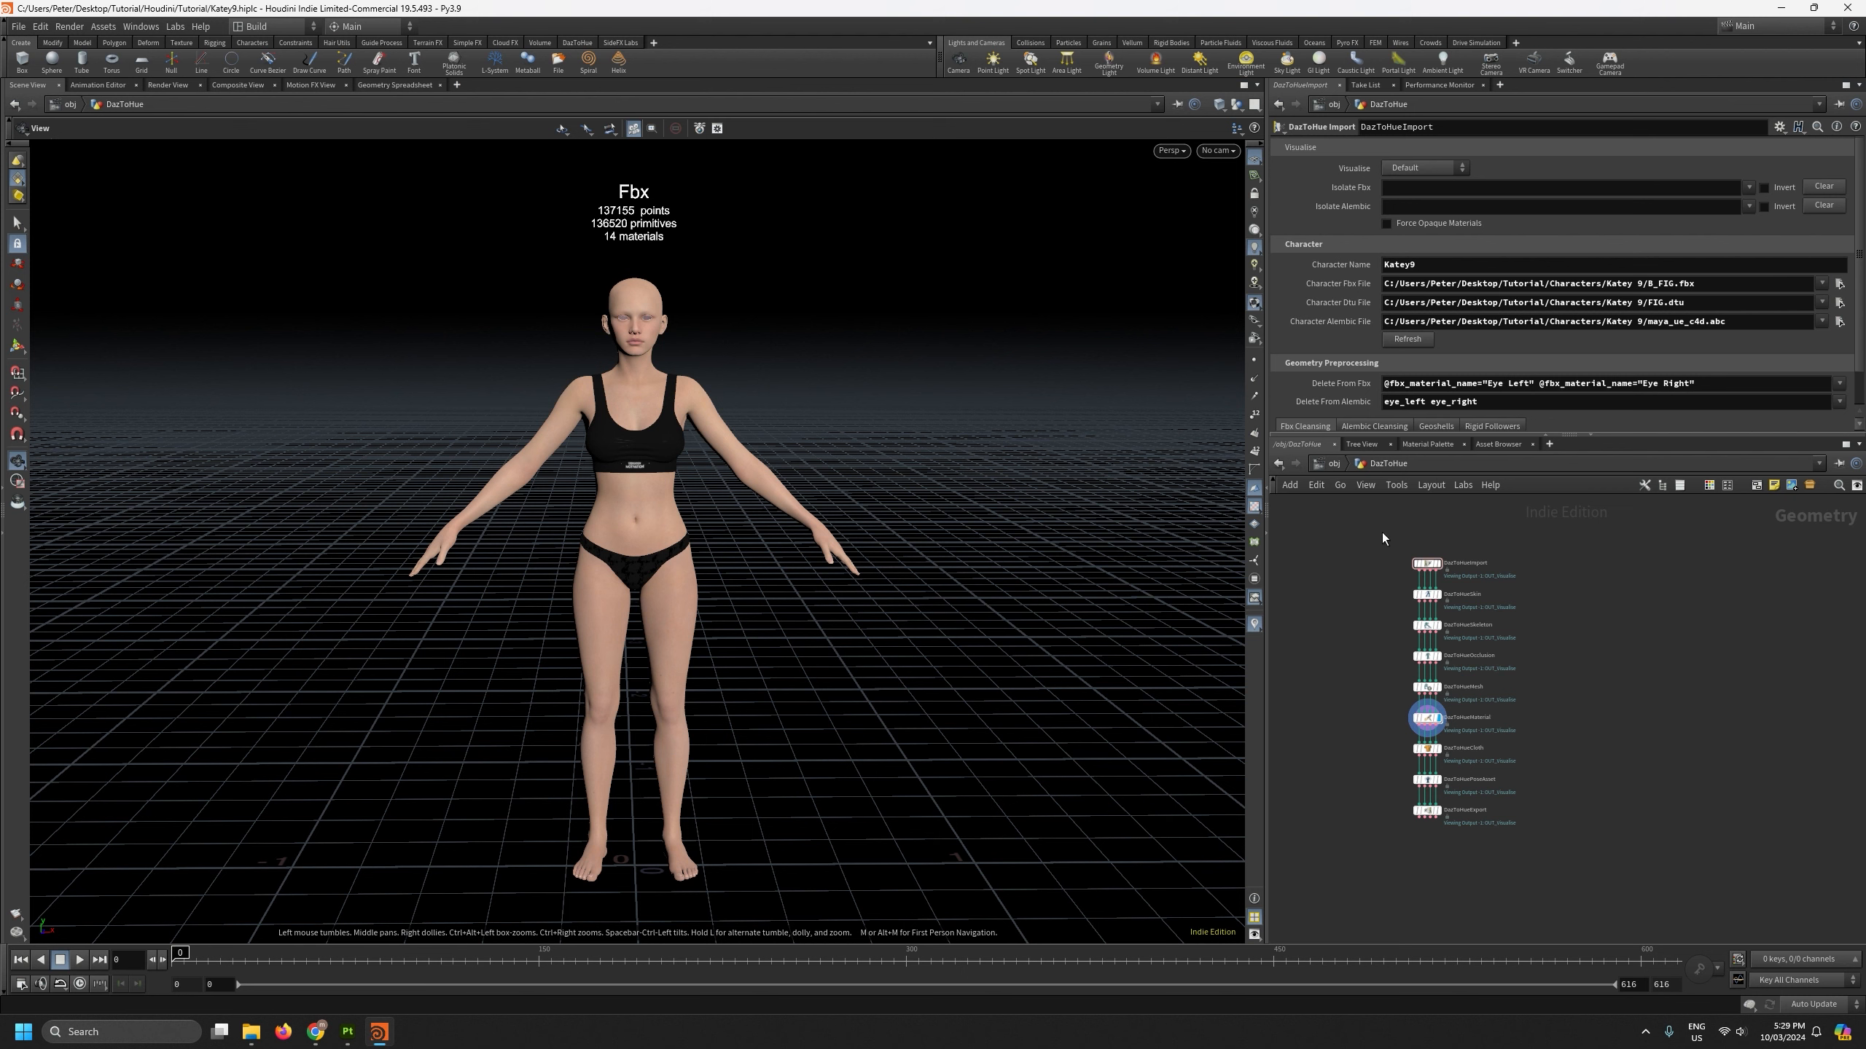
Step: Switch to Houdini and examine the Delete From Fbx and Delete From Alembic settings of the DazToHueImport node
{"action": "mouse_move", "coordinate": [1427, 724]}
{"action": "mouse_move", "coordinate": [1430, 566]}
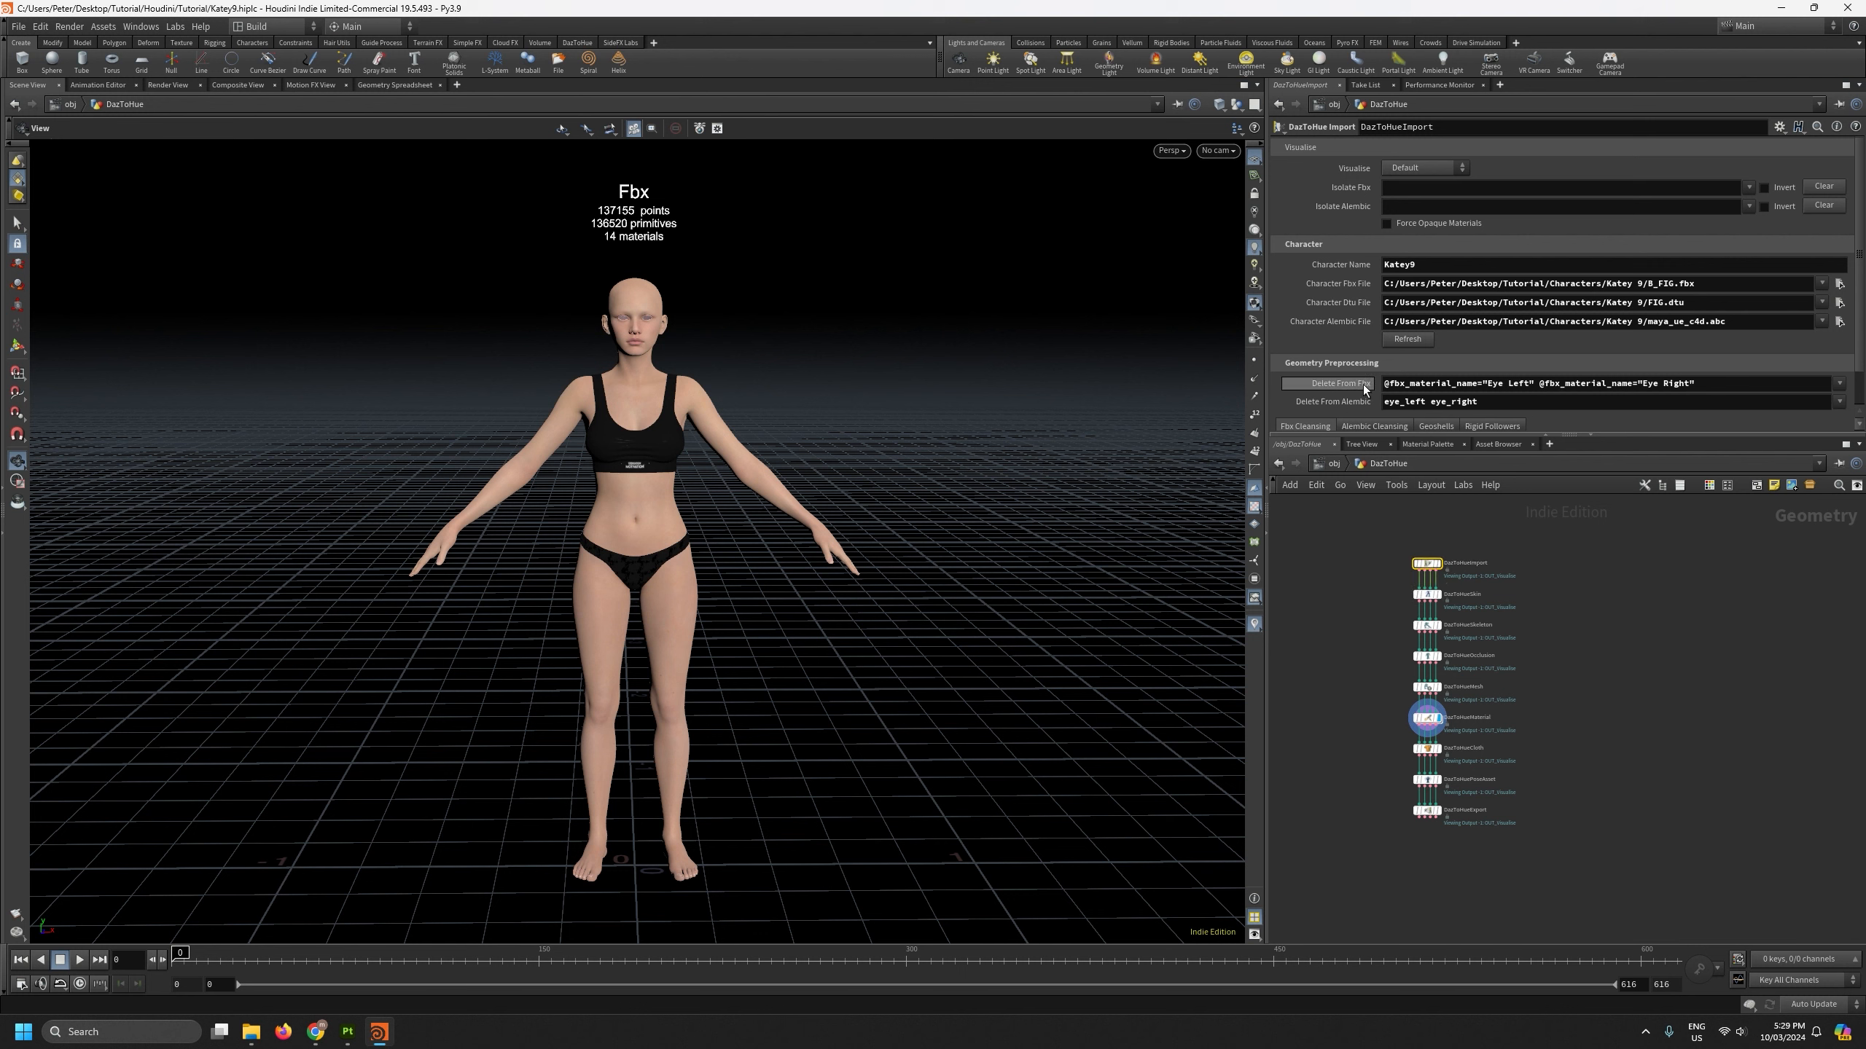
{"action": "mouse_move", "coordinate": [724, 313]}
{"action": "left_mouse_down"}
{"action": "mouse_move", "coordinate": [778, 318]}
{"action": "mouse_move", "coordinate": [712, 322]}
{"action": "left_mouse_up"}
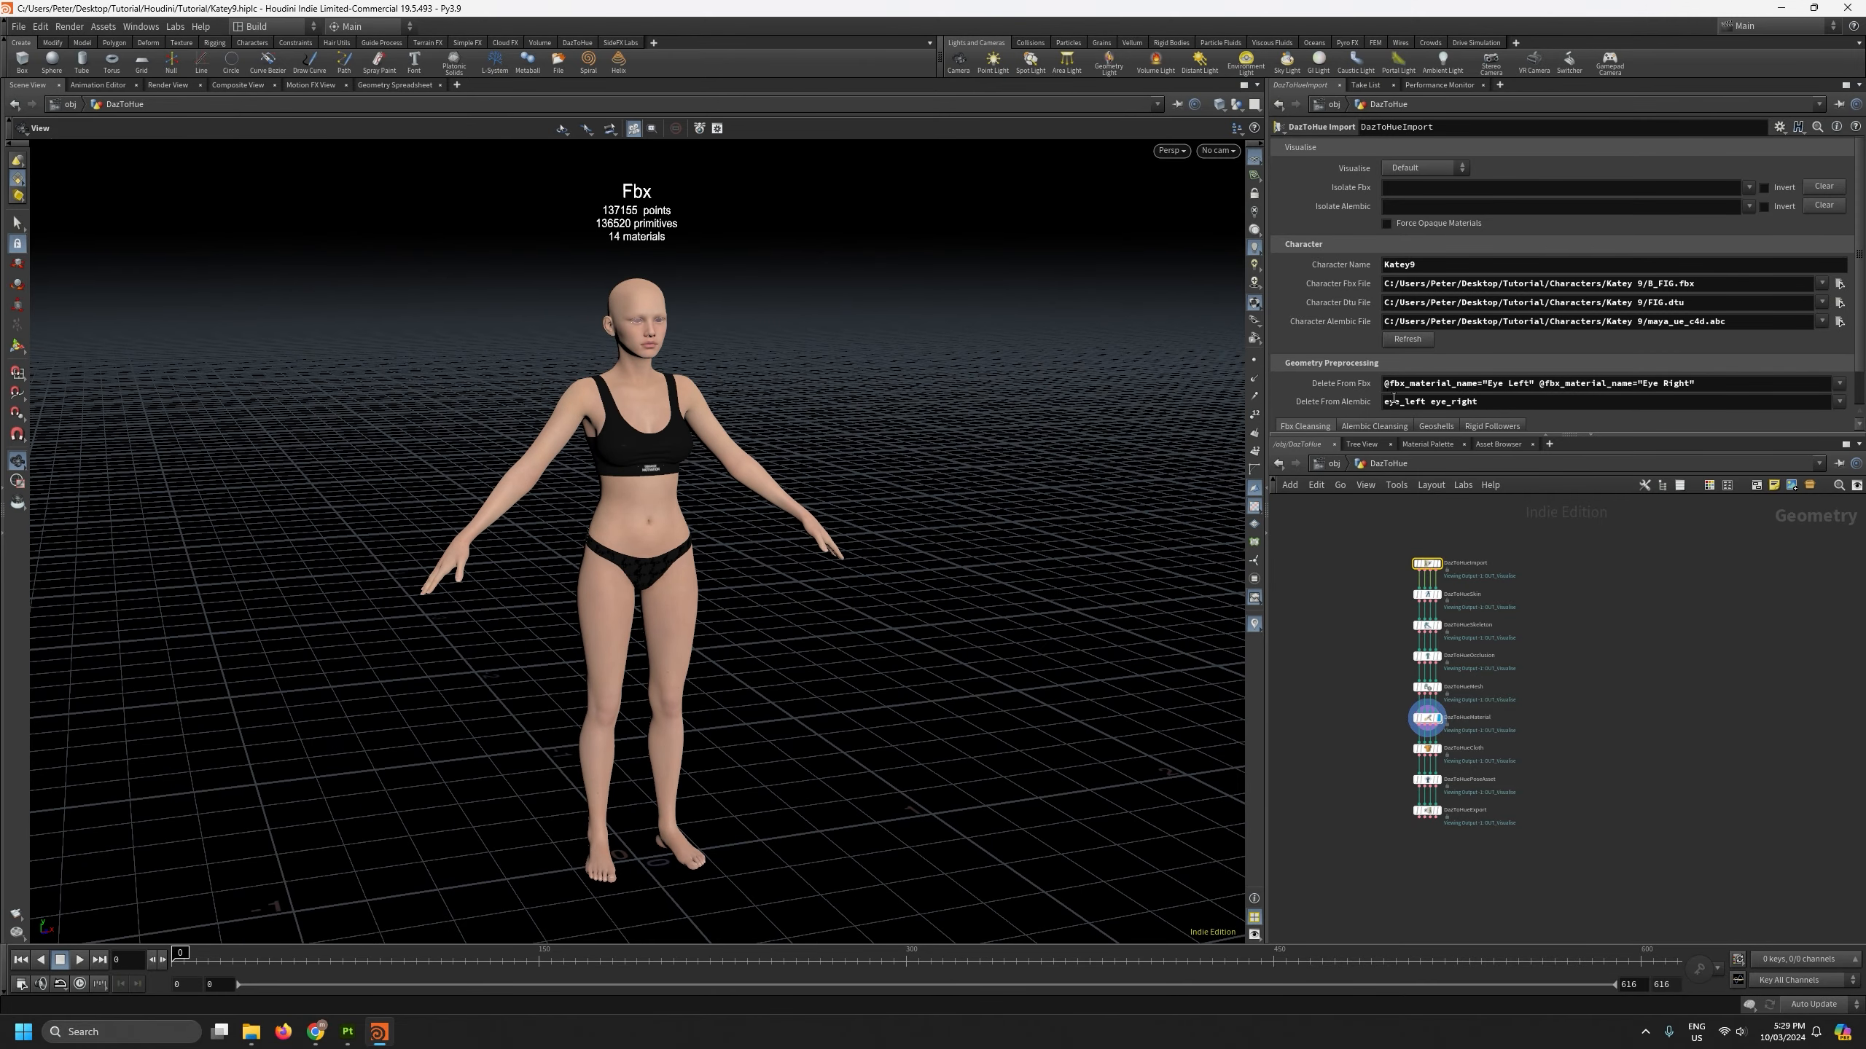
{"action": "left_click", "coordinate": [1490, 406]}
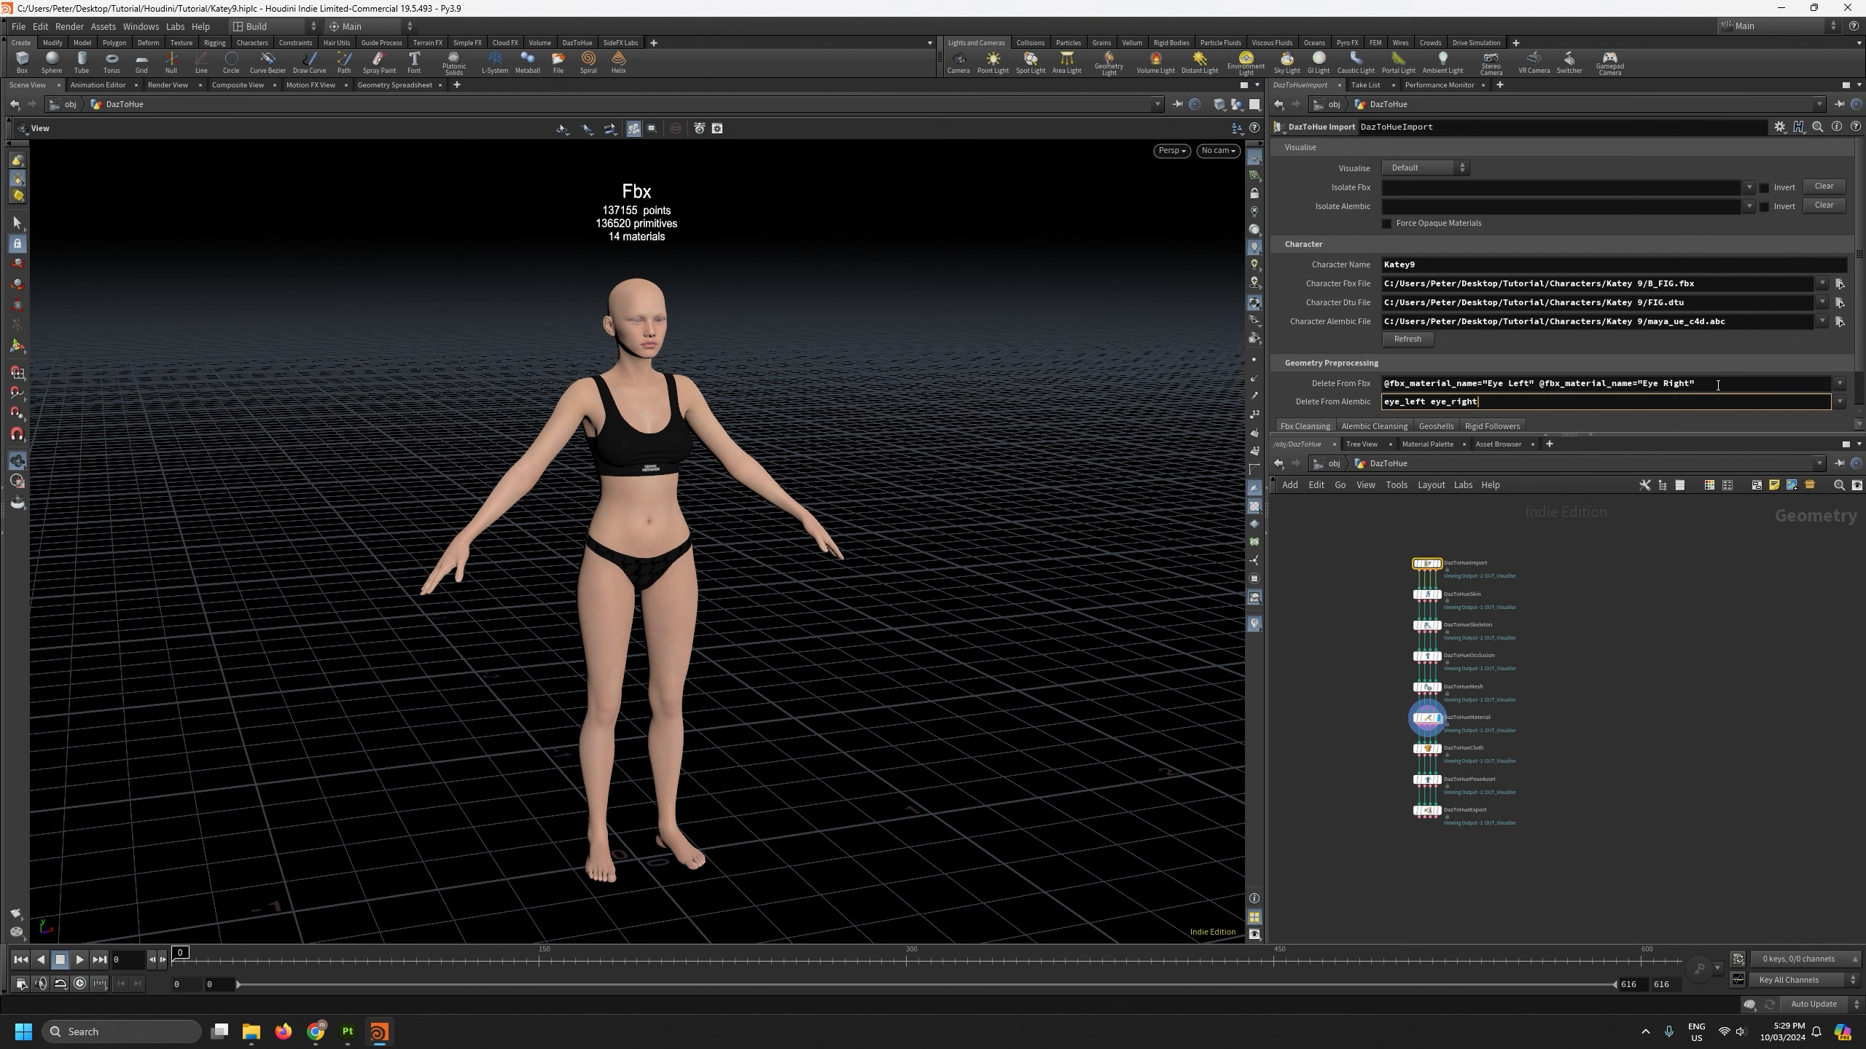
Step: Set the Eye Geometry of the DazToHueMaterial node to the eyemoisture_left and eyemoisture_right groups
{"action": "scroll", "coordinate": [1498, 643], "scroll_direction": "up", "scroll_amount": 3}
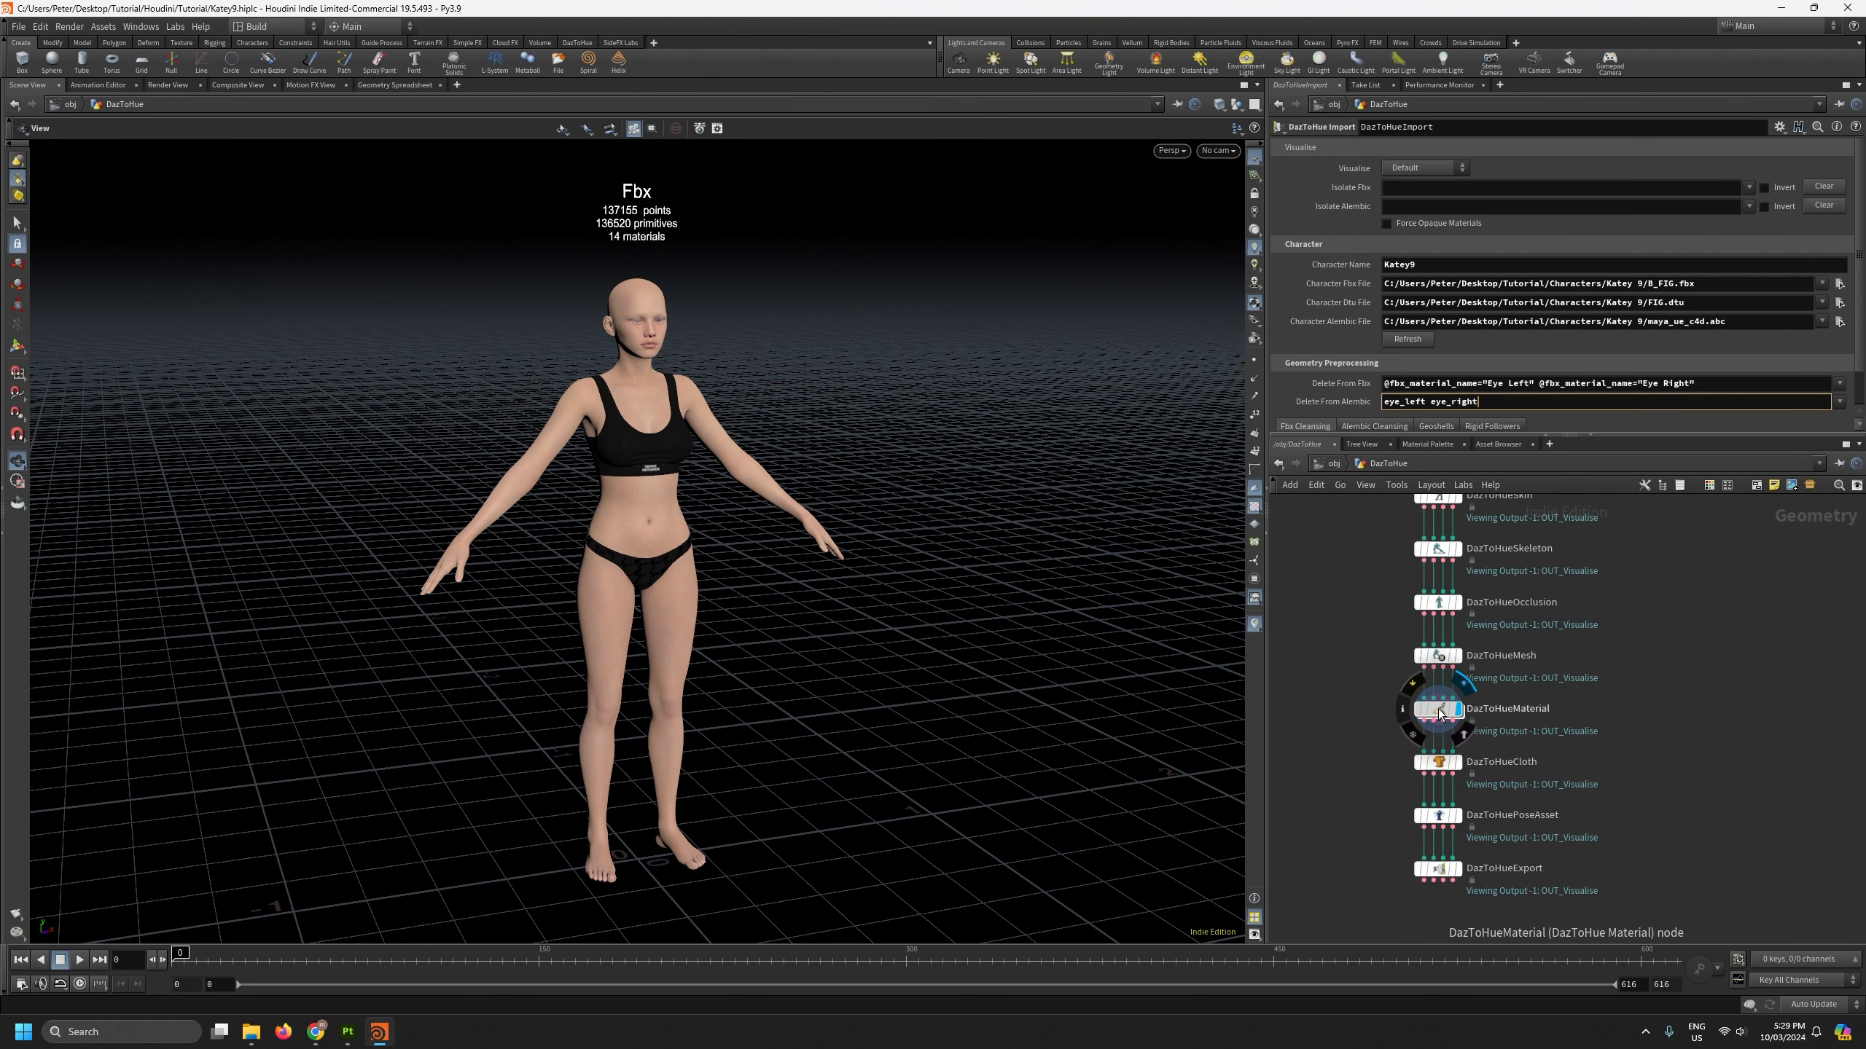
{"action": "left_click", "coordinate": [1430, 709]}
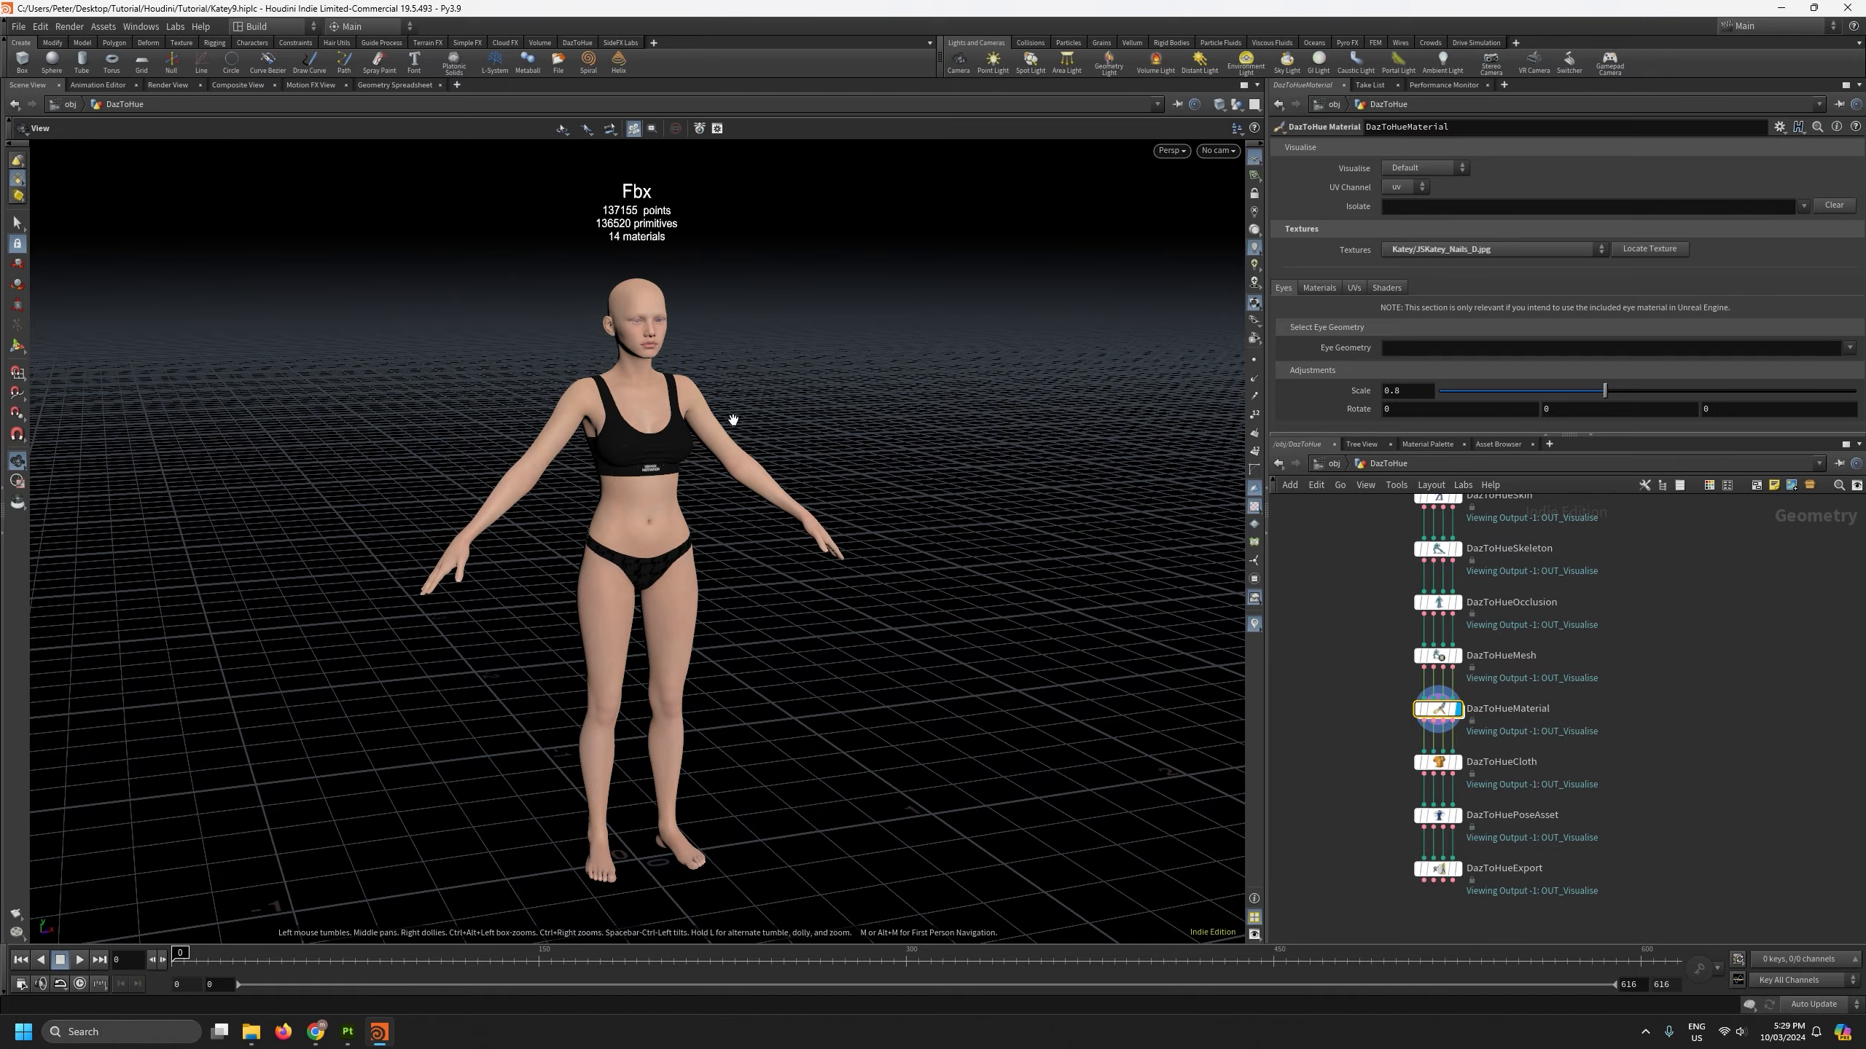
{"action": "scroll", "coordinate": [661, 311], "scroll_direction": "up", "scroll_amount": 3}
{"action": "middle_click_drag", "start_coordinate": [676, 268], "coordinate": [667, 486]}
{"action": "right_click_drag", "start_coordinate": [666, 487], "coordinate": [695, 299]}
{"action": "left_click_drag", "start_coordinate": [713, 412], "coordinate": [668, 392]}
{"action": "right_click_drag", "start_coordinate": [579, 462], "coordinate": [598, 308]}
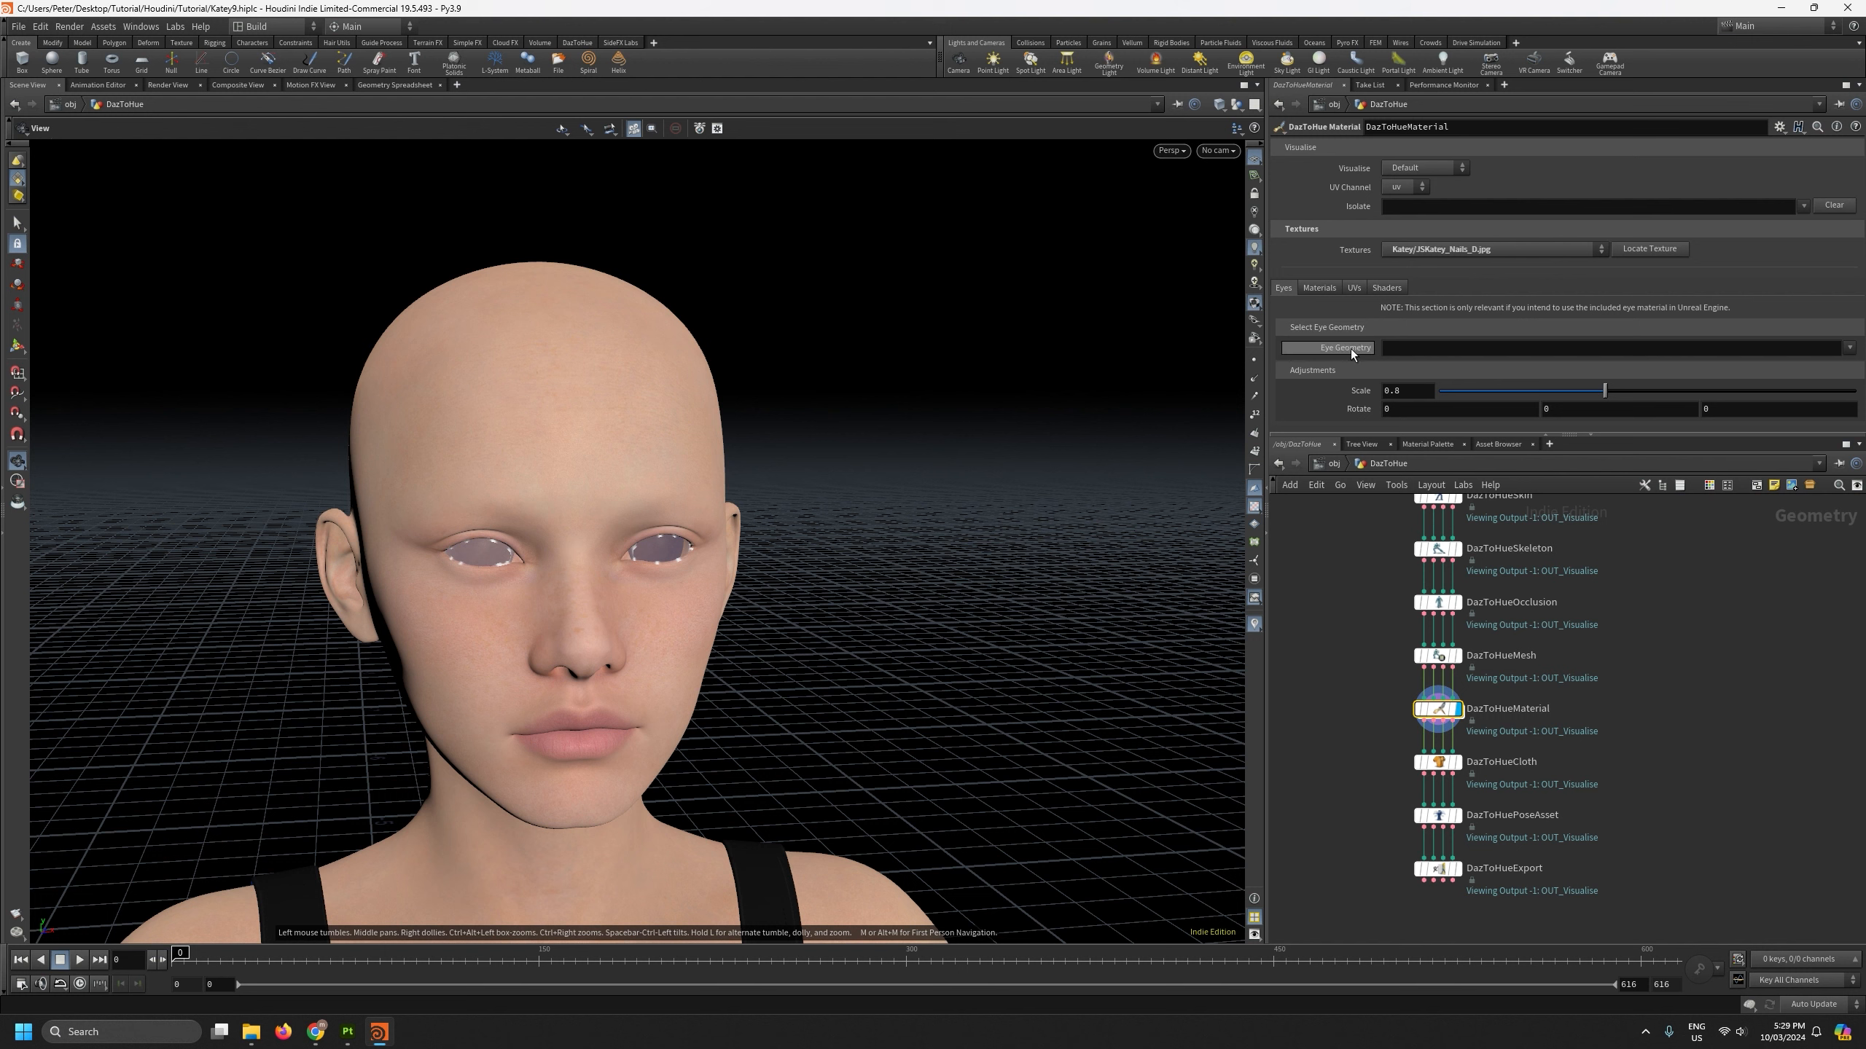
{"action": "left_click", "coordinate": [1849, 348]}
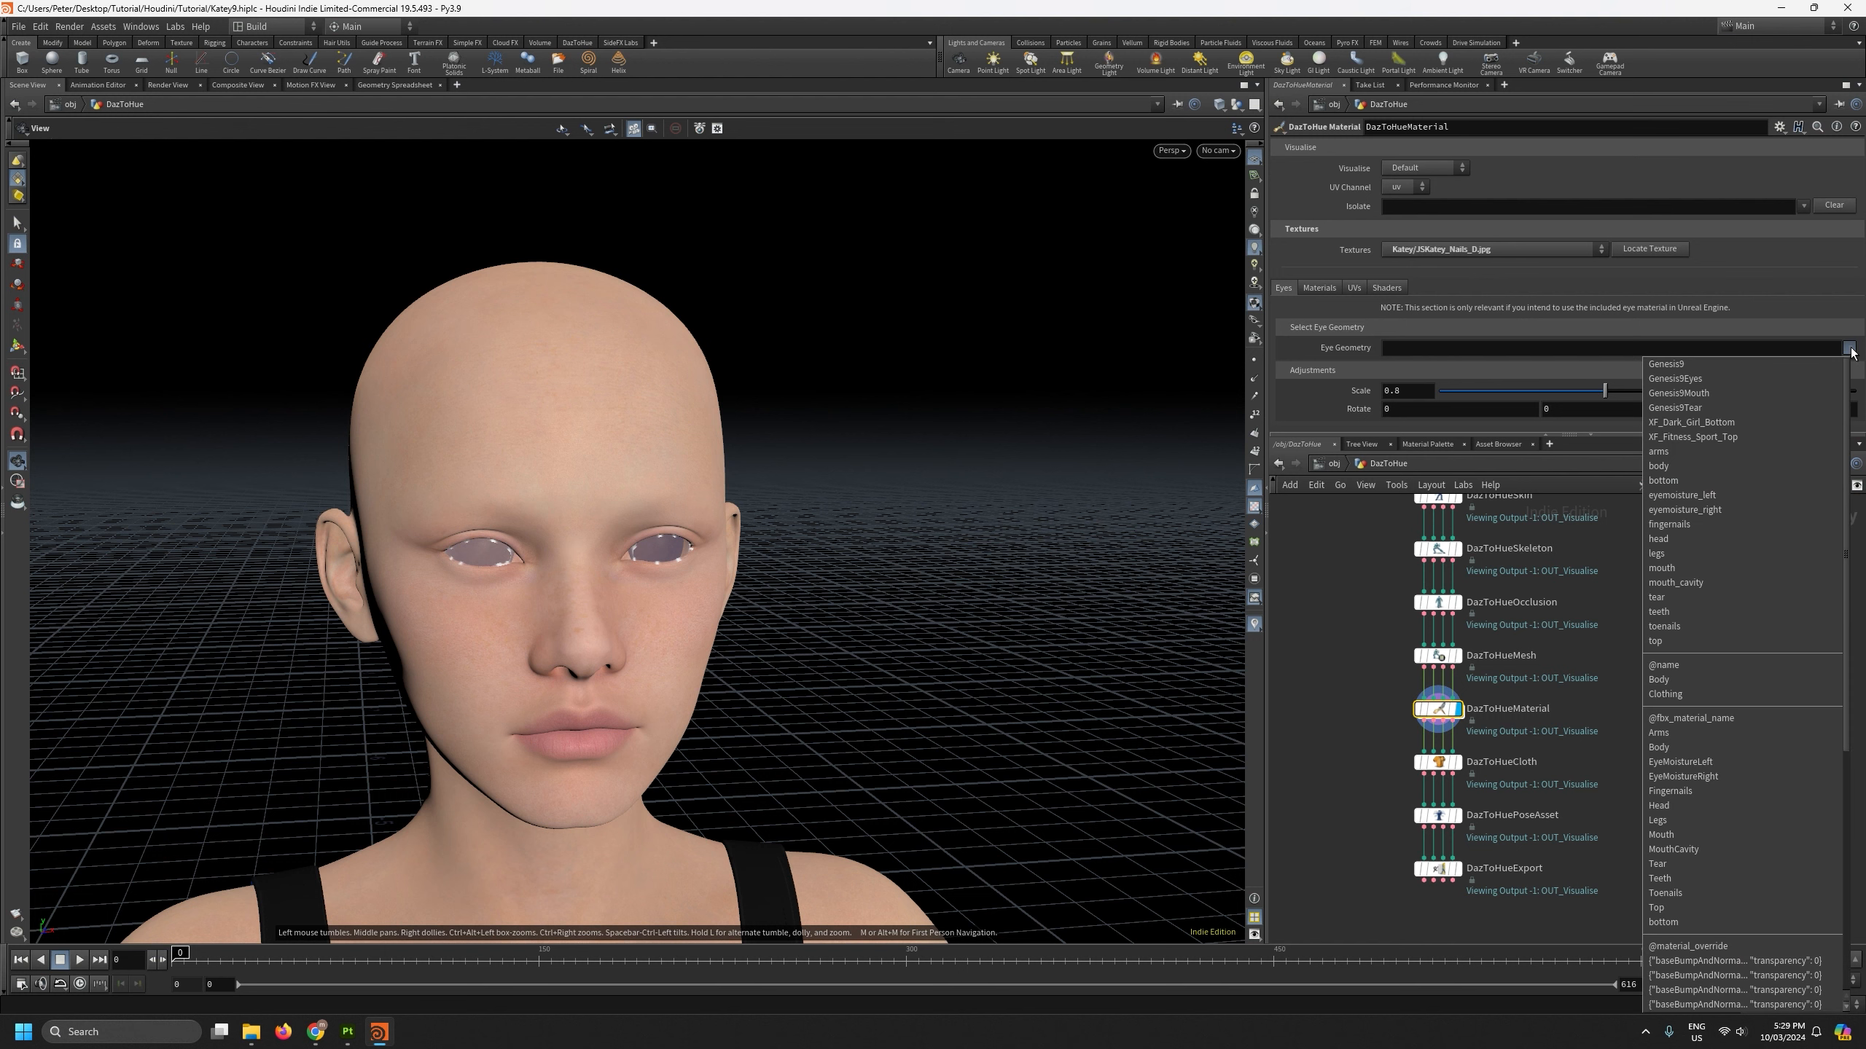
{"action": "left_click", "coordinate": [1723, 497]}
{"action": "left_click", "coordinate": [1849, 348]}
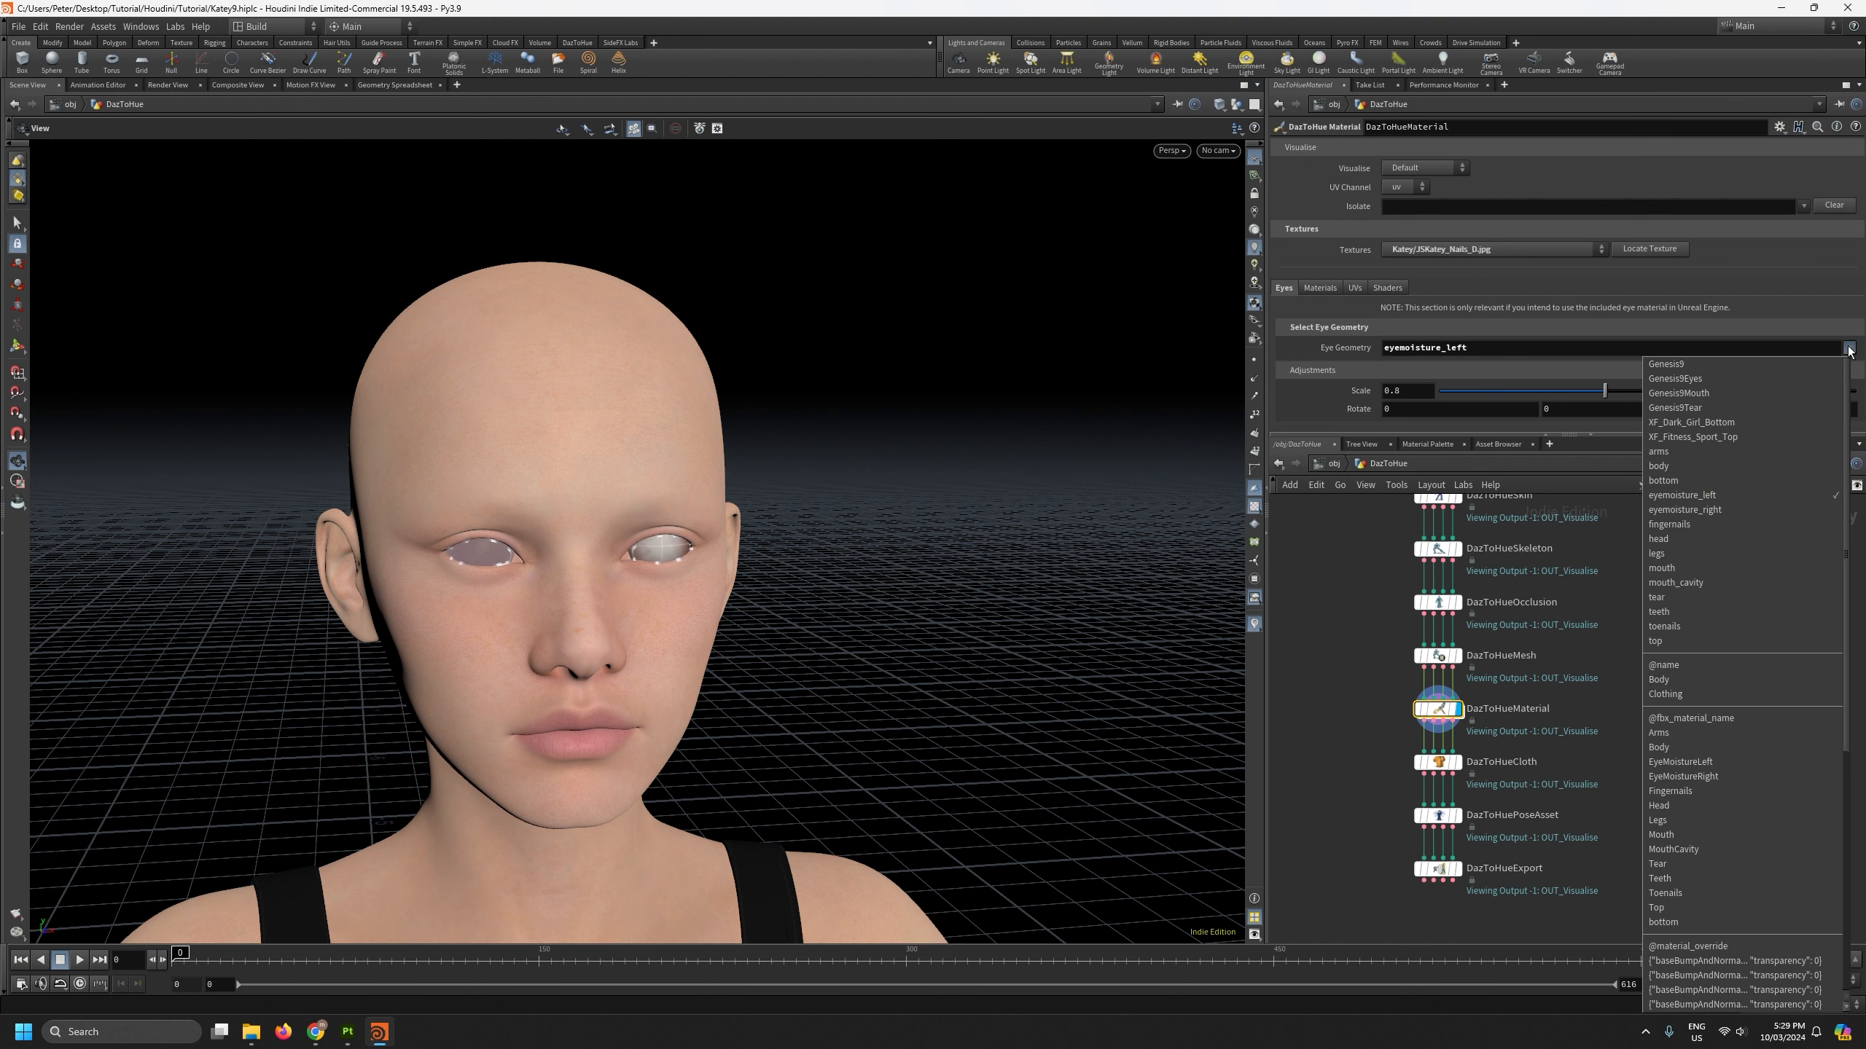
{"action": "left_click", "coordinate": [1723, 513]}
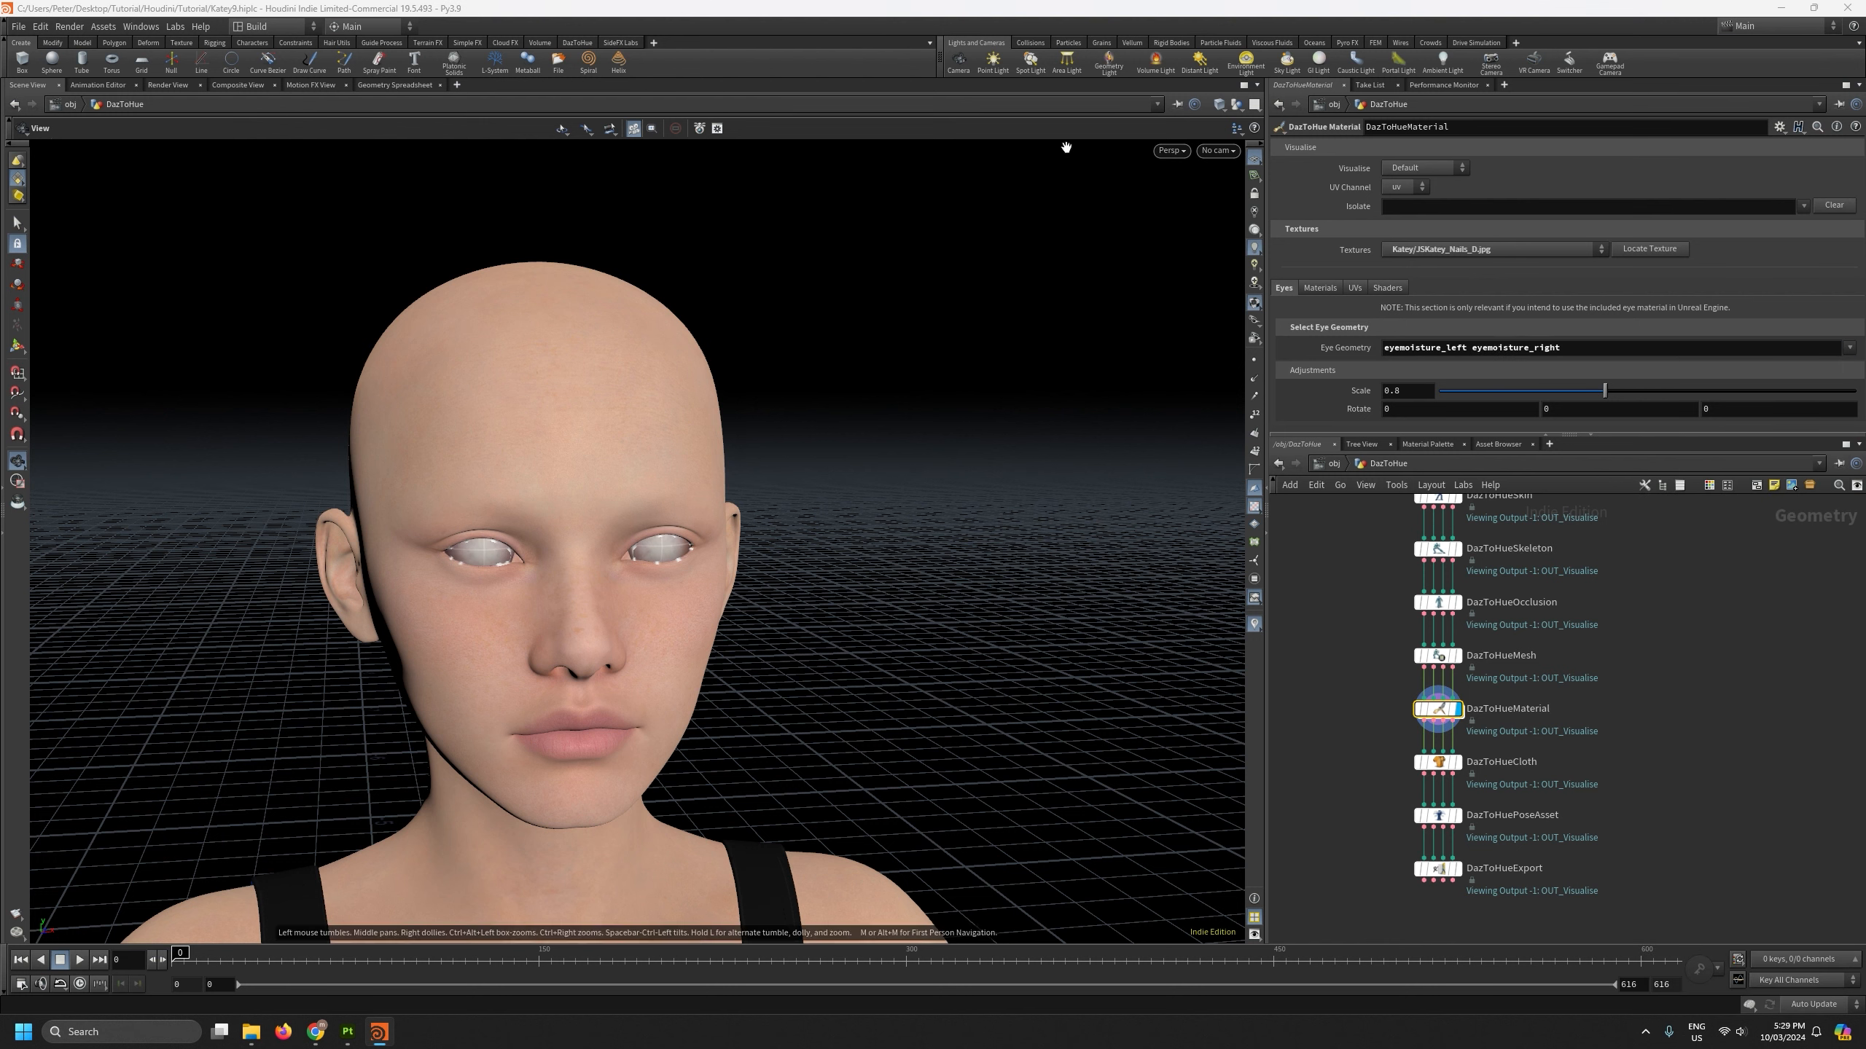
Step: Inspect the eye mesh up close with wireframe over shaded display, and restore plain smooth shading
{"action": "left_click", "coordinate": [1219, 104]}
{"action": "left_click", "coordinate": [1257, 283]}
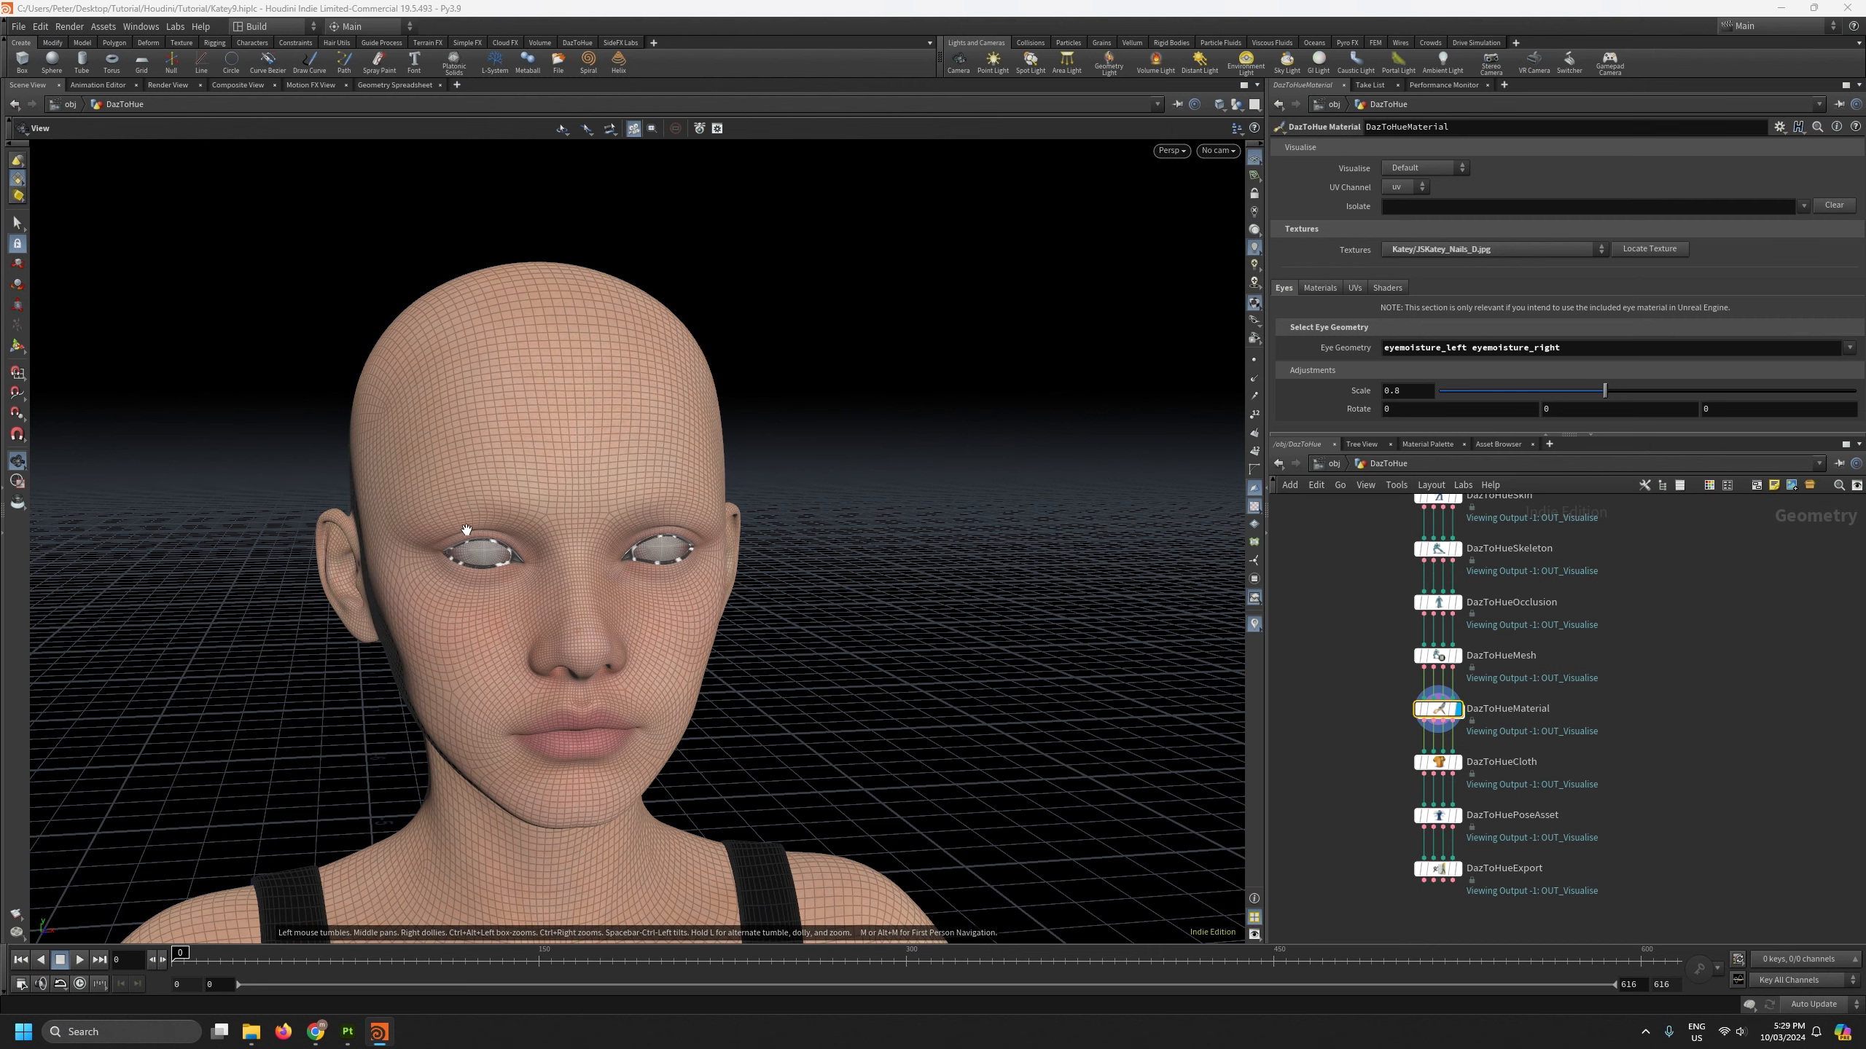
{"action": "right_click_drag", "start_coordinate": [488, 570], "coordinate": [450, 53]}
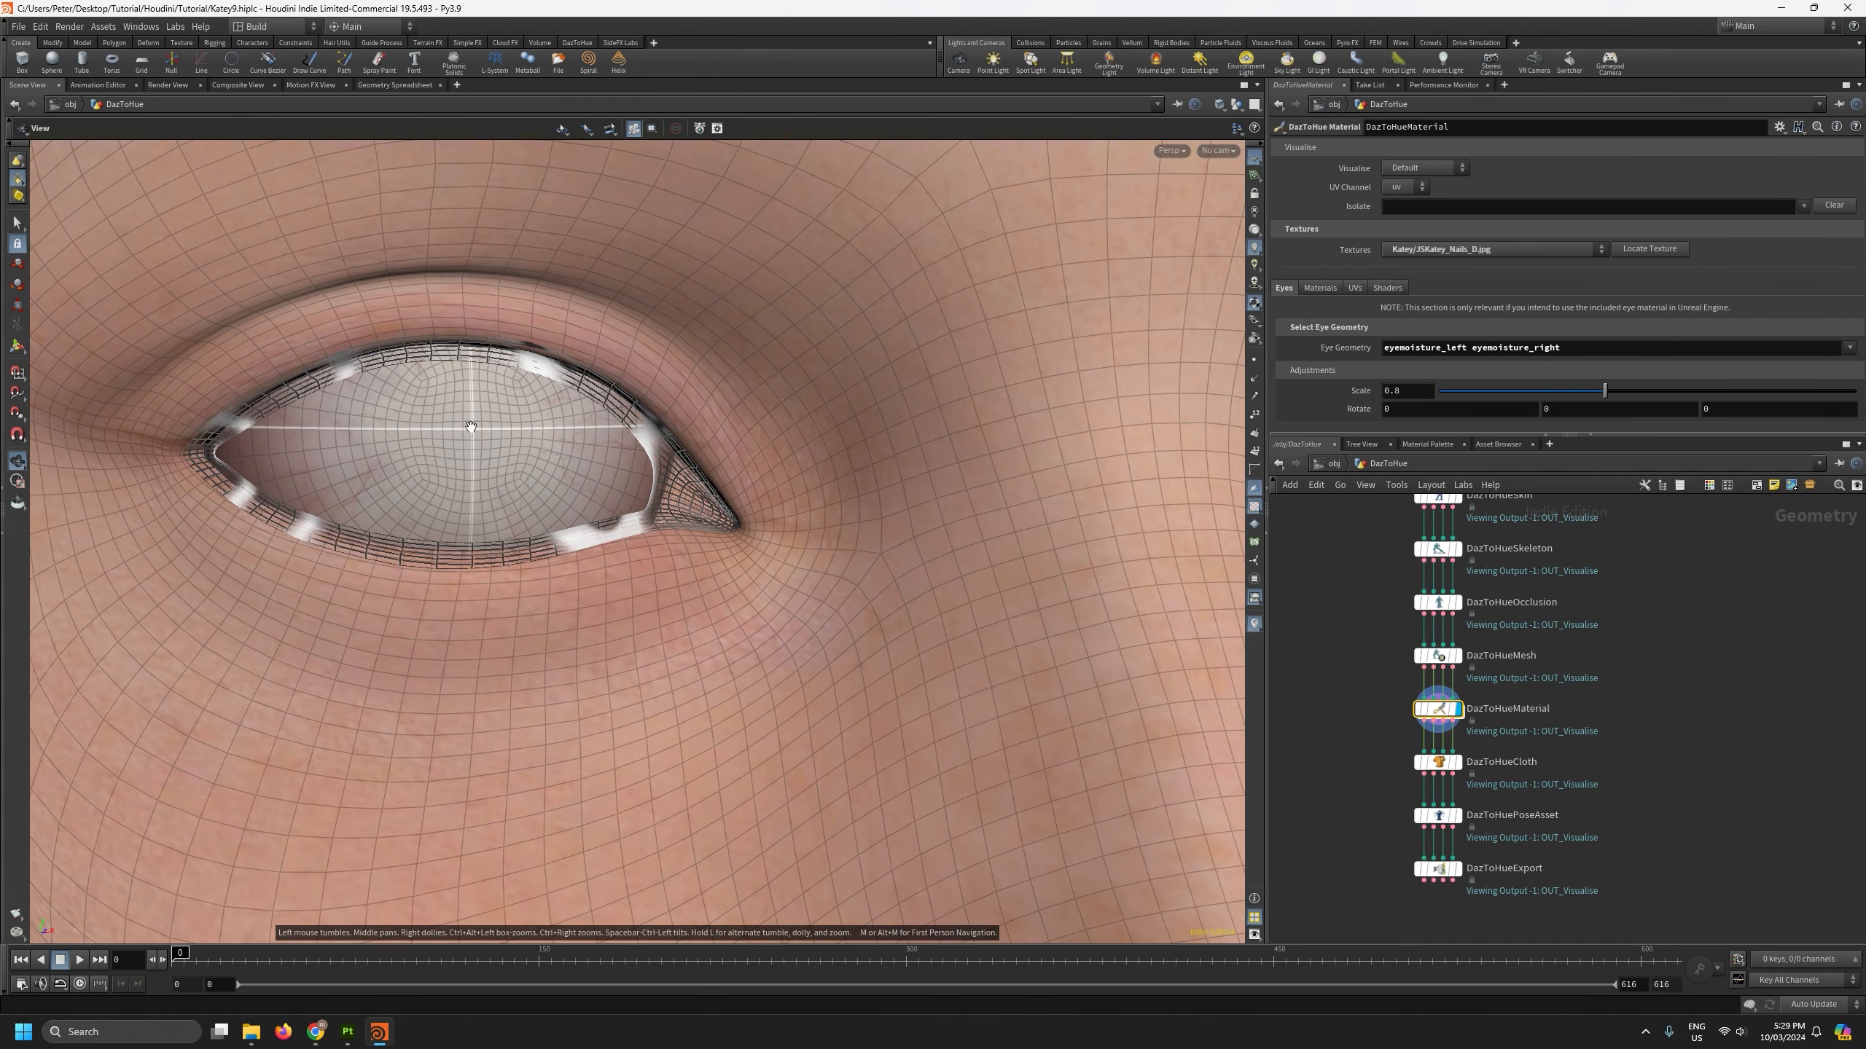
{"action": "right_click_drag", "start_coordinate": [471, 427], "coordinate": [484, 845]}
{"action": "left_click", "coordinate": [1220, 104]}
{"action": "left_click", "coordinate": [1260, 268]}
{"action": "left_click_drag", "start_coordinate": [1478, 435], "coordinate": [1481, 485]}
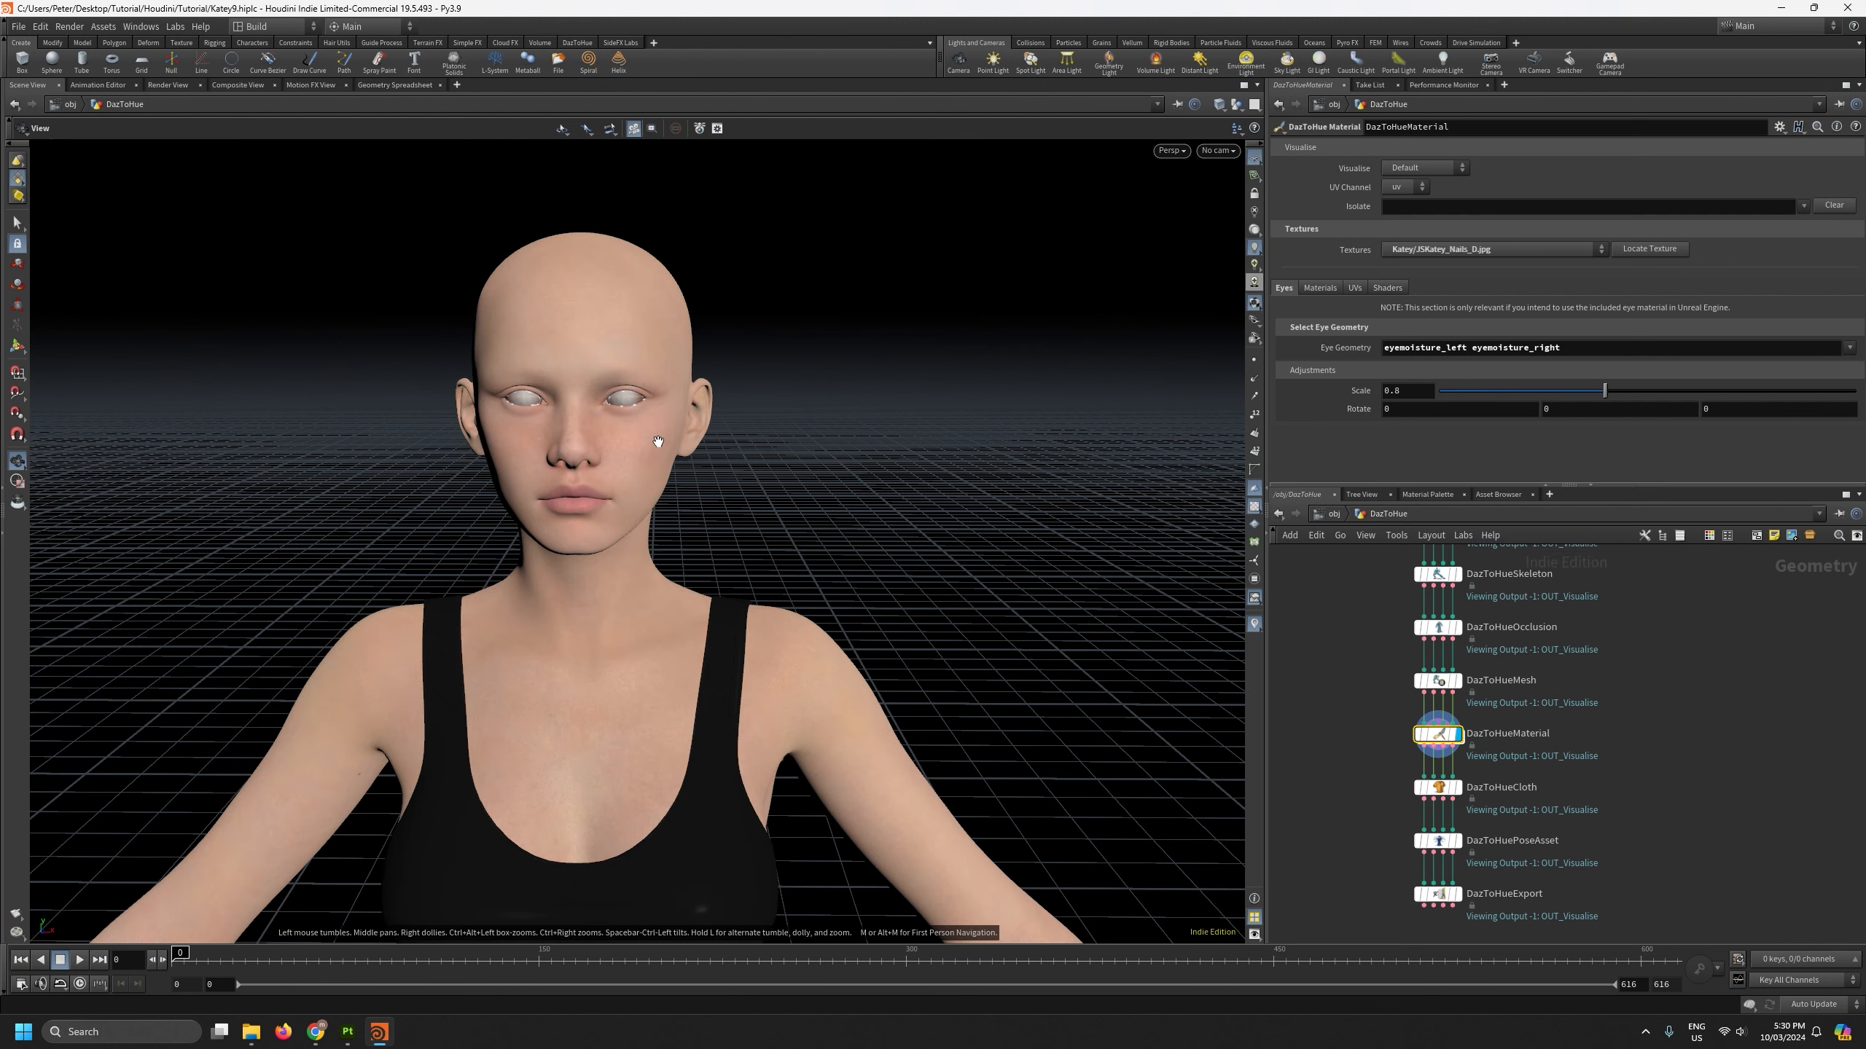
Step: Examine the character's head and eye geometry from several angles
{"action": "left_click_drag", "start_coordinate": [816, 467], "coordinate": [850, 478]}
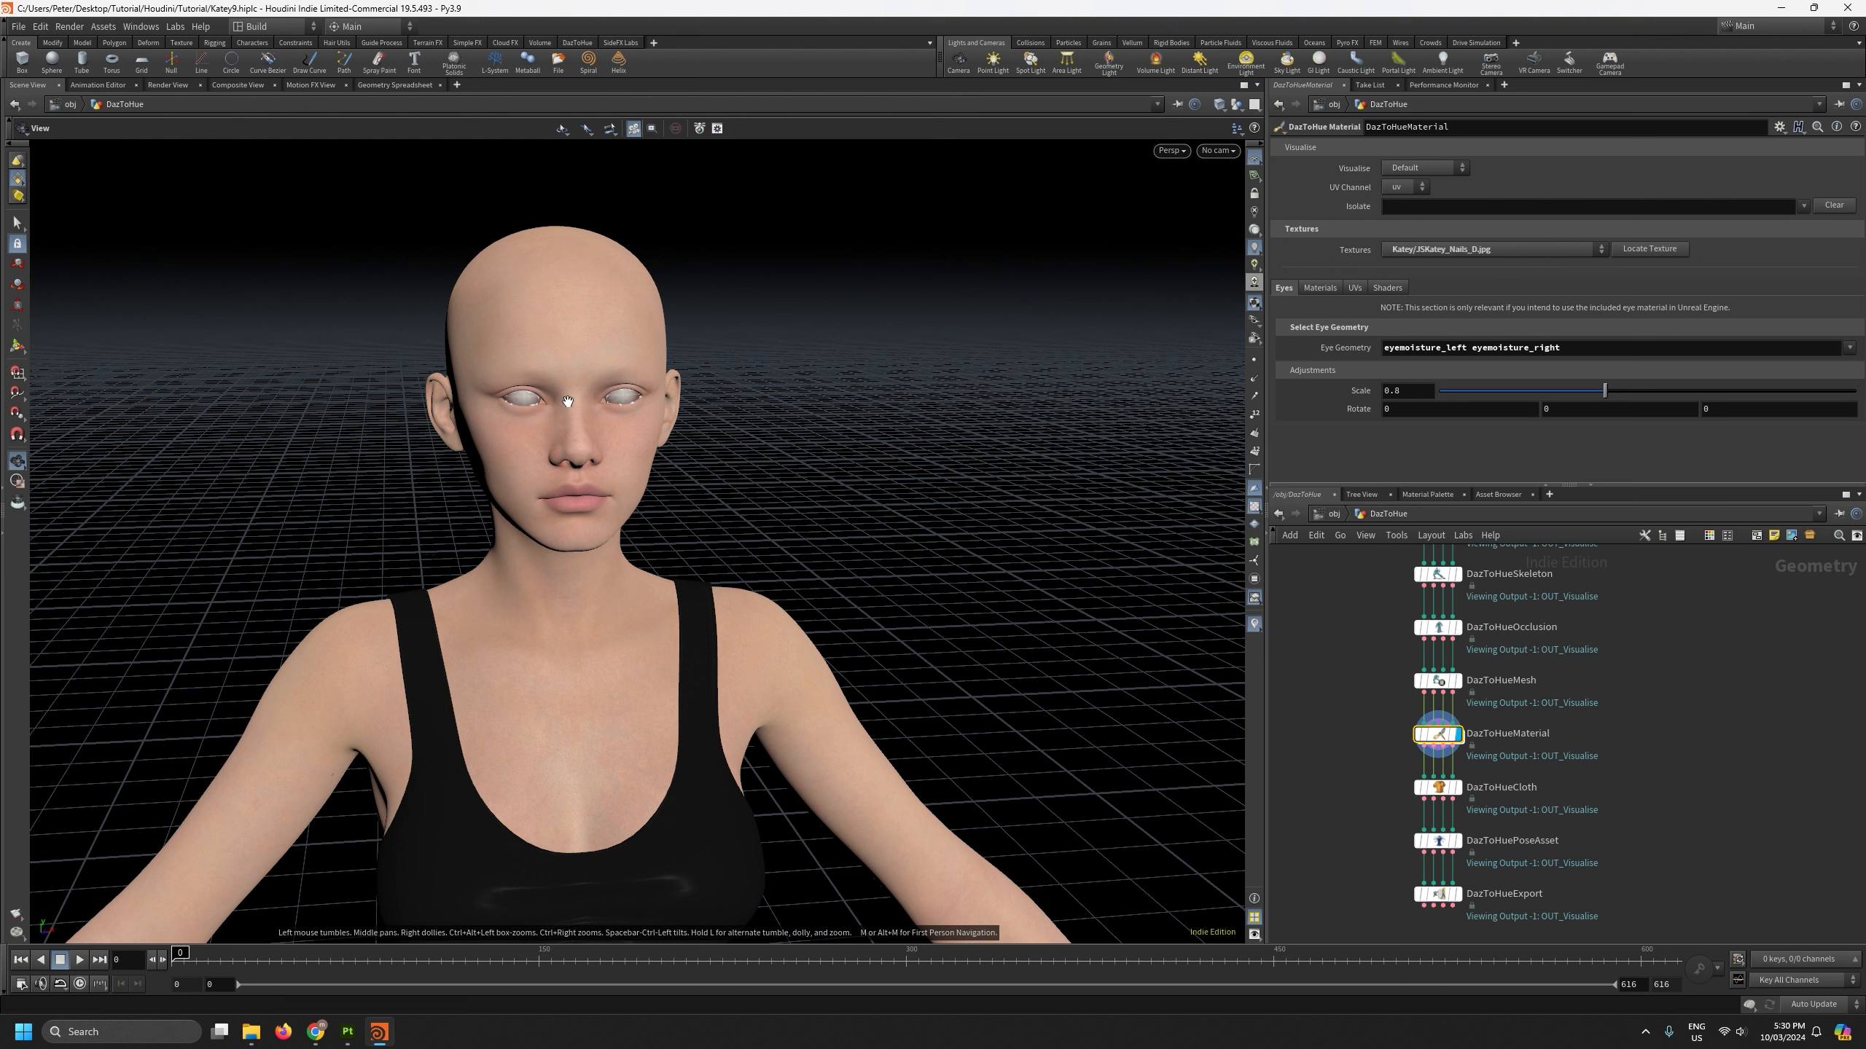
{"action": "left_click_drag", "start_coordinate": [887, 441], "coordinate": [954, 428]}
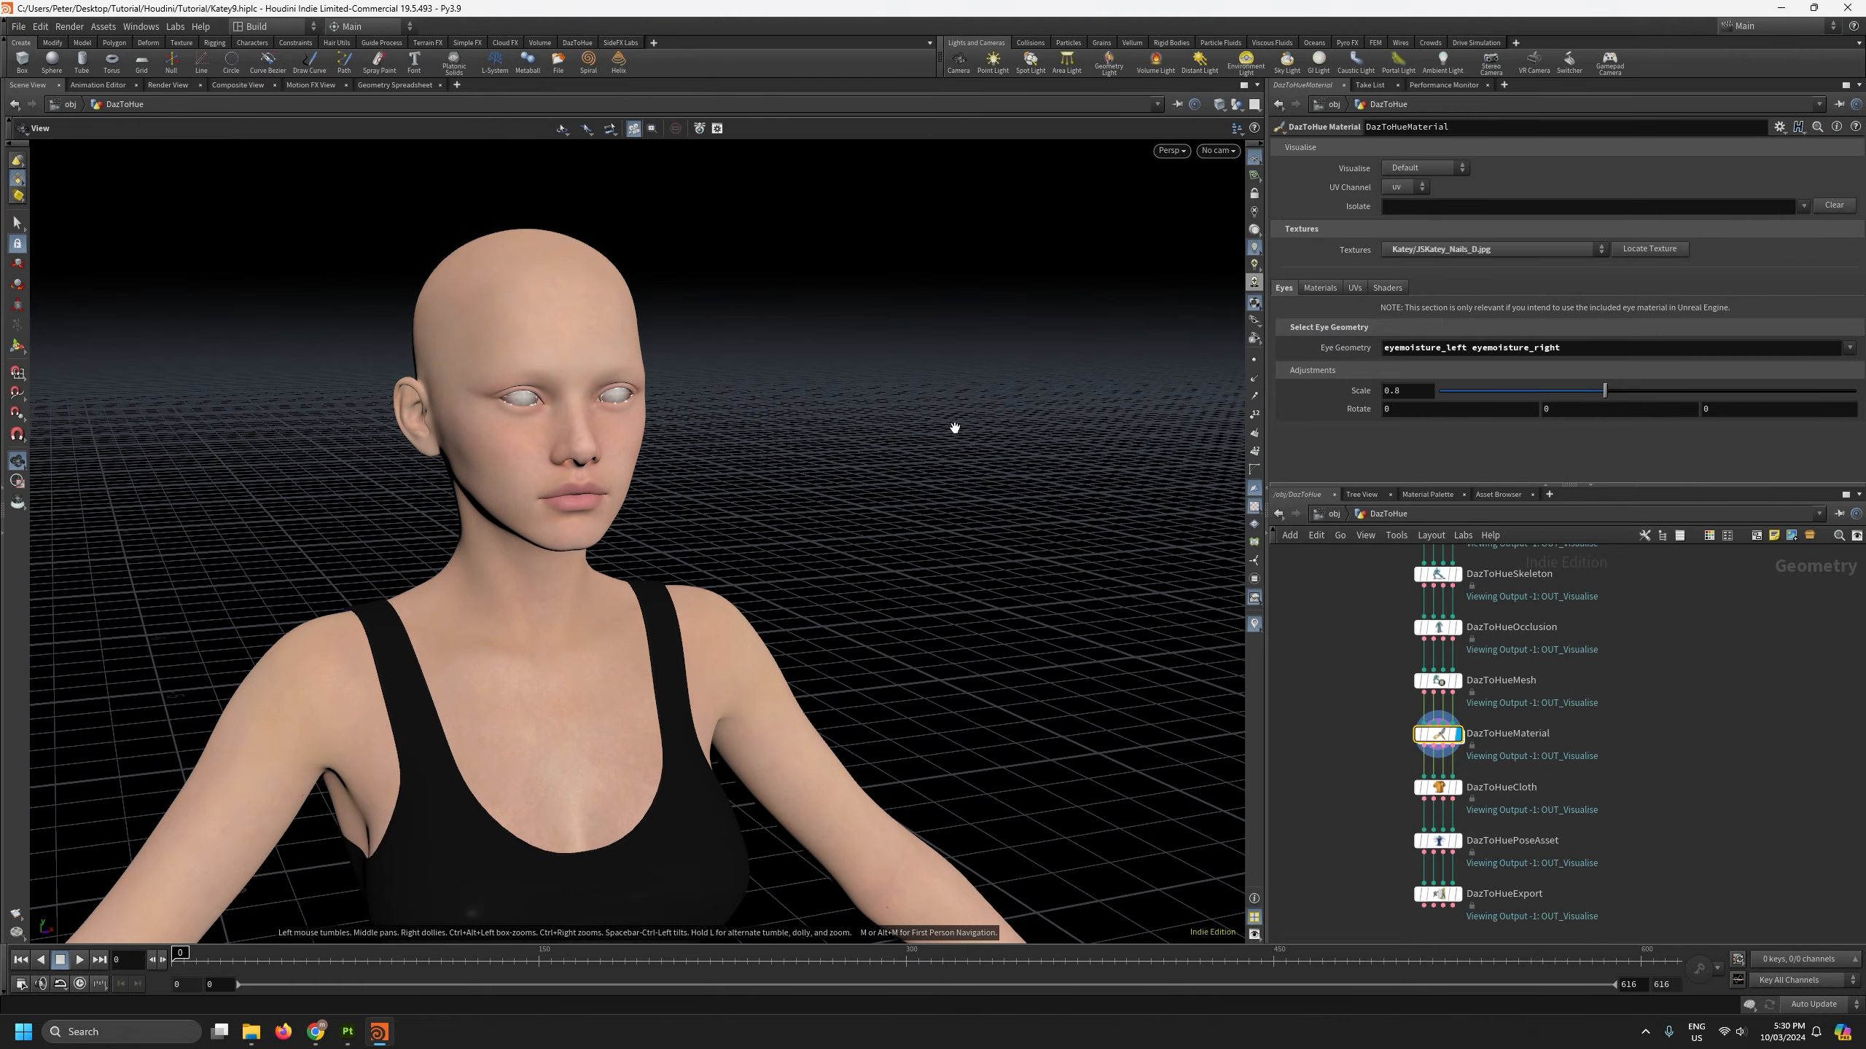
{"action": "mouse_move", "coordinate": [732, 472]}
{"action": "left_mouse_down"}
{"action": "mouse_move", "coordinate": [531, 479]}
{"action": "mouse_move", "coordinate": [751, 479]}
{"action": "left_mouse_up"}
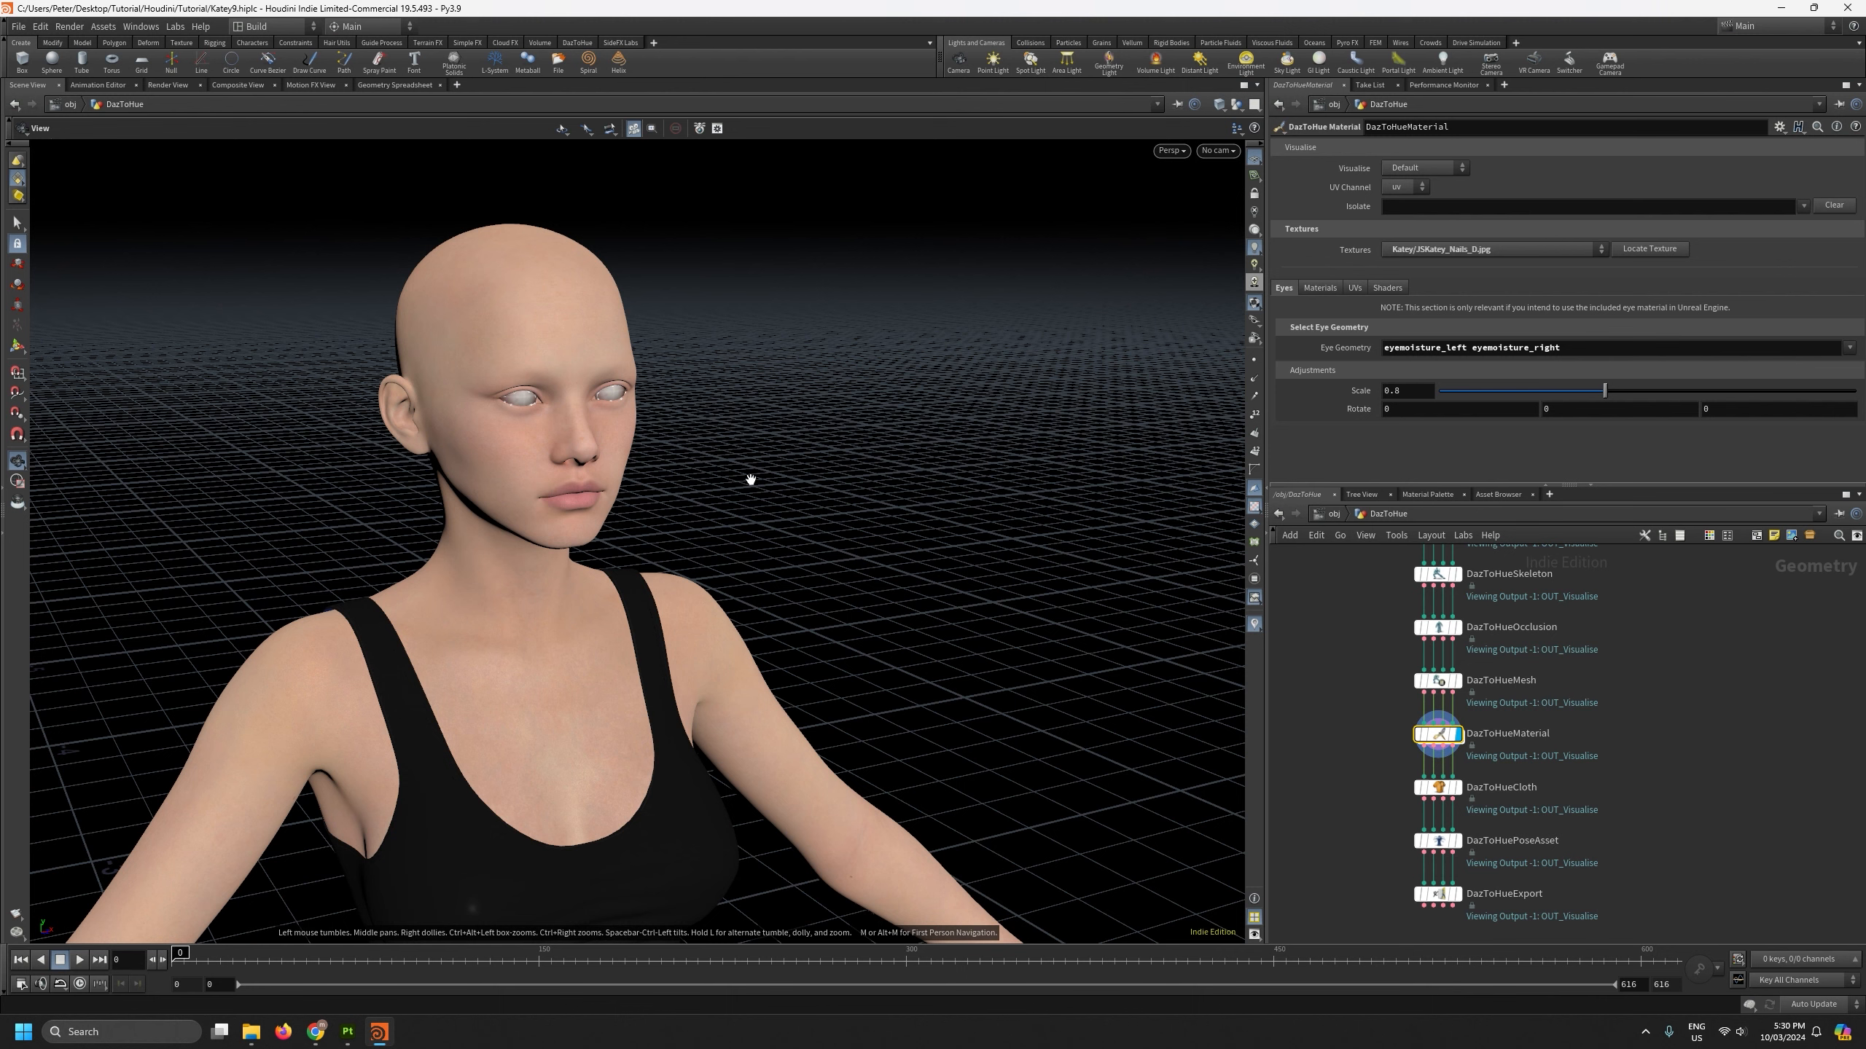
{"action": "left_click_drag", "start_coordinate": [678, 409], "coordinate": [658, 384]}
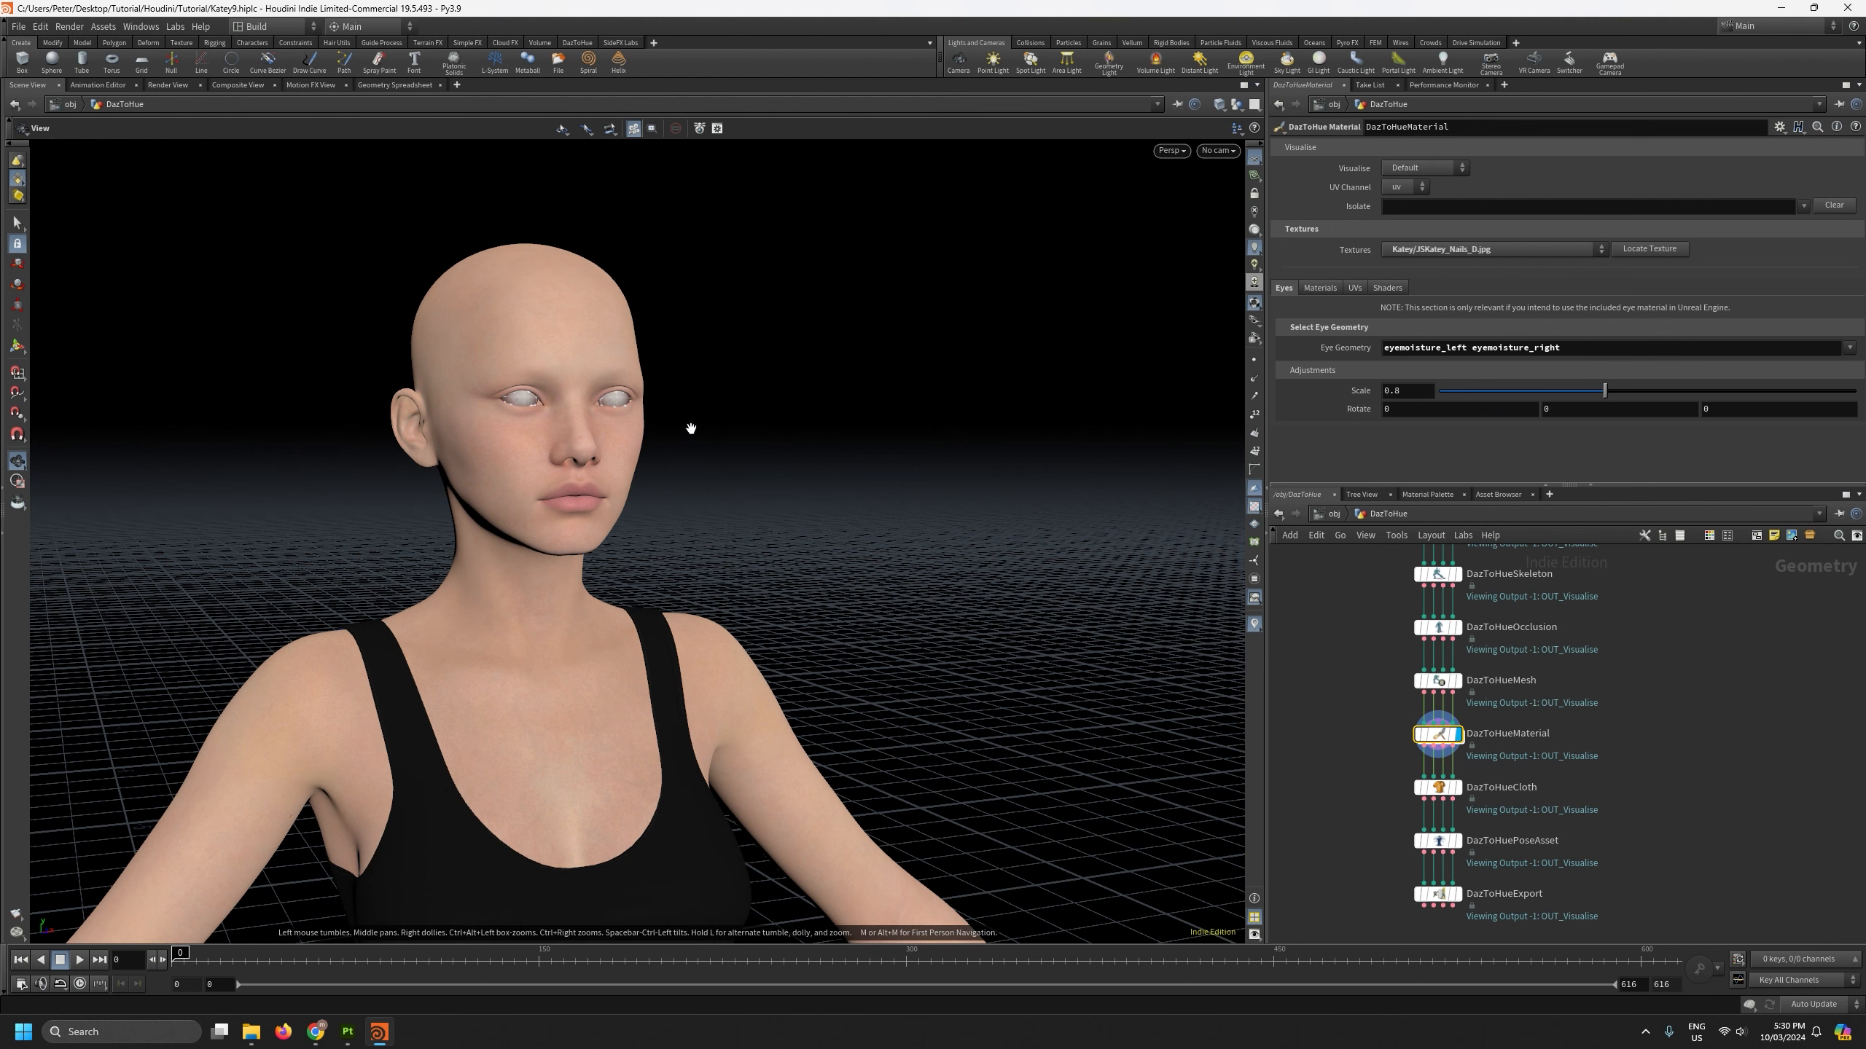
{"action": "middle_click_drag", "start_coordinate": [657, 419], "coordinate": [661, 585]}
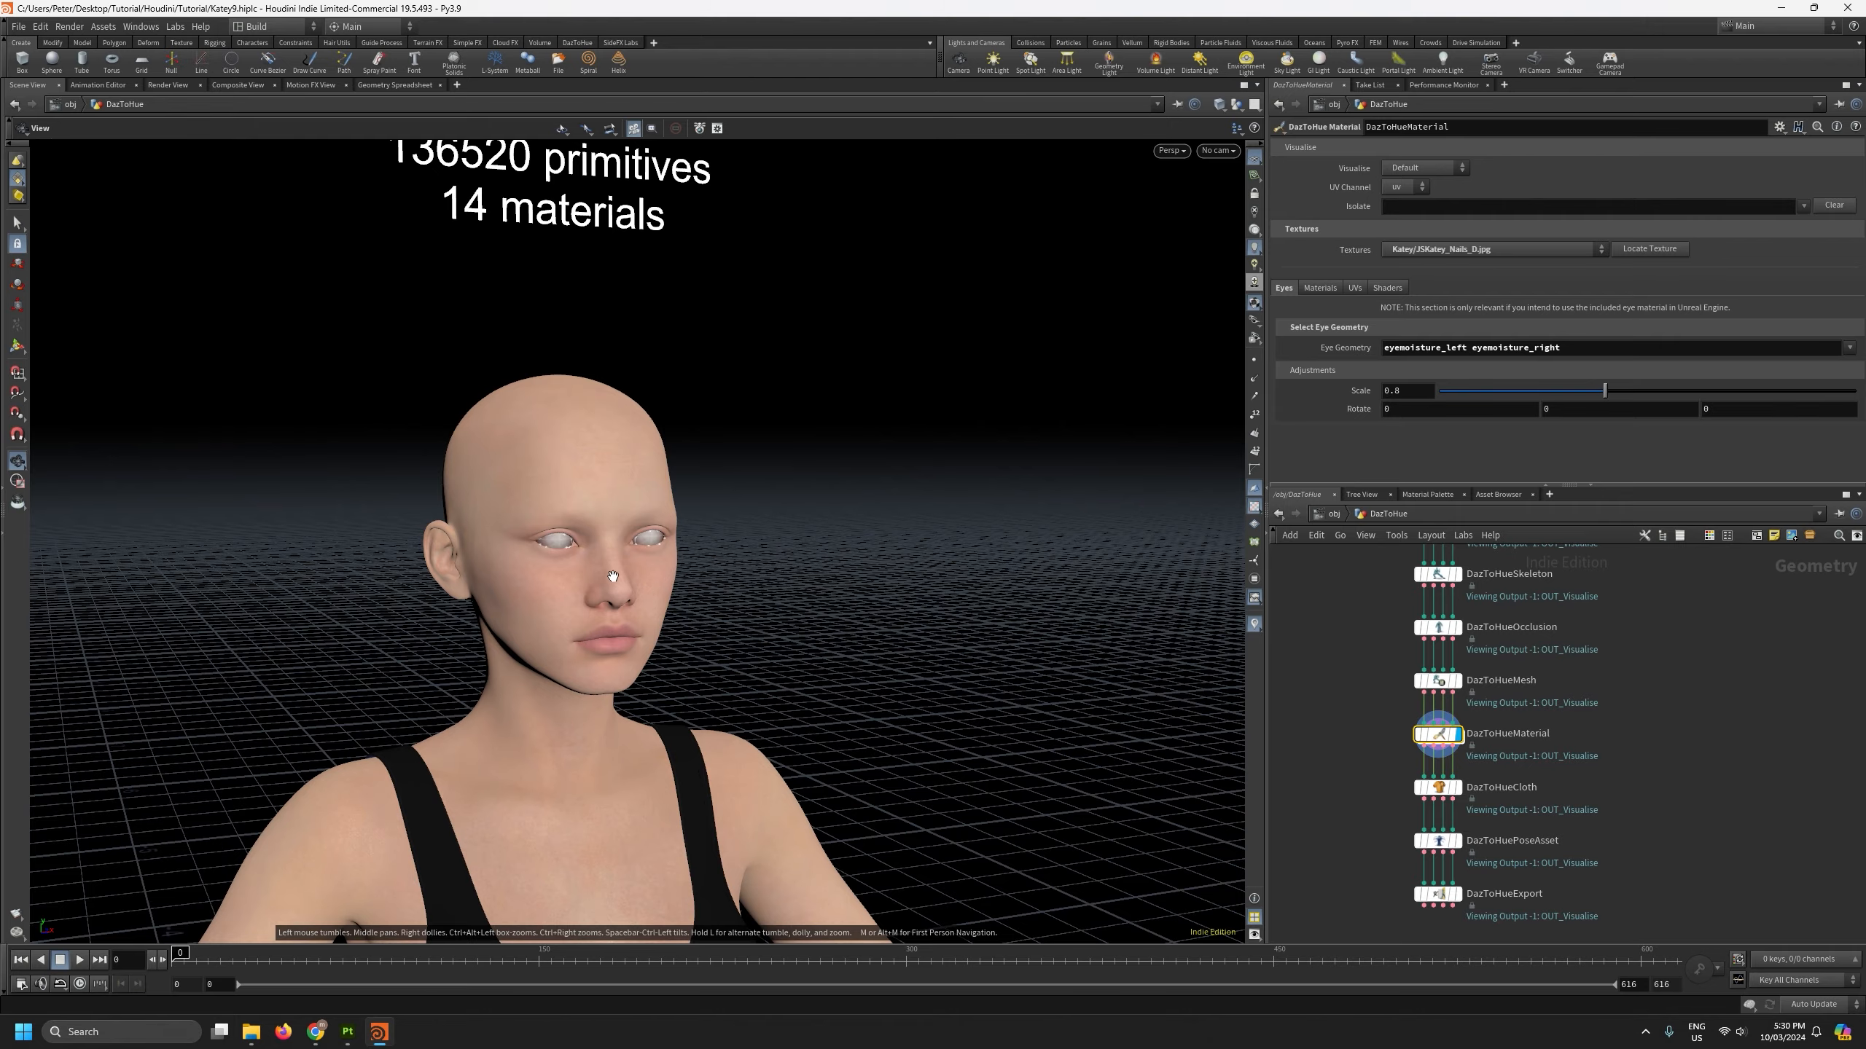
{"action": "right_click_drag", "start_coordinate": [614, 577], "coordinate": [615, 355]}
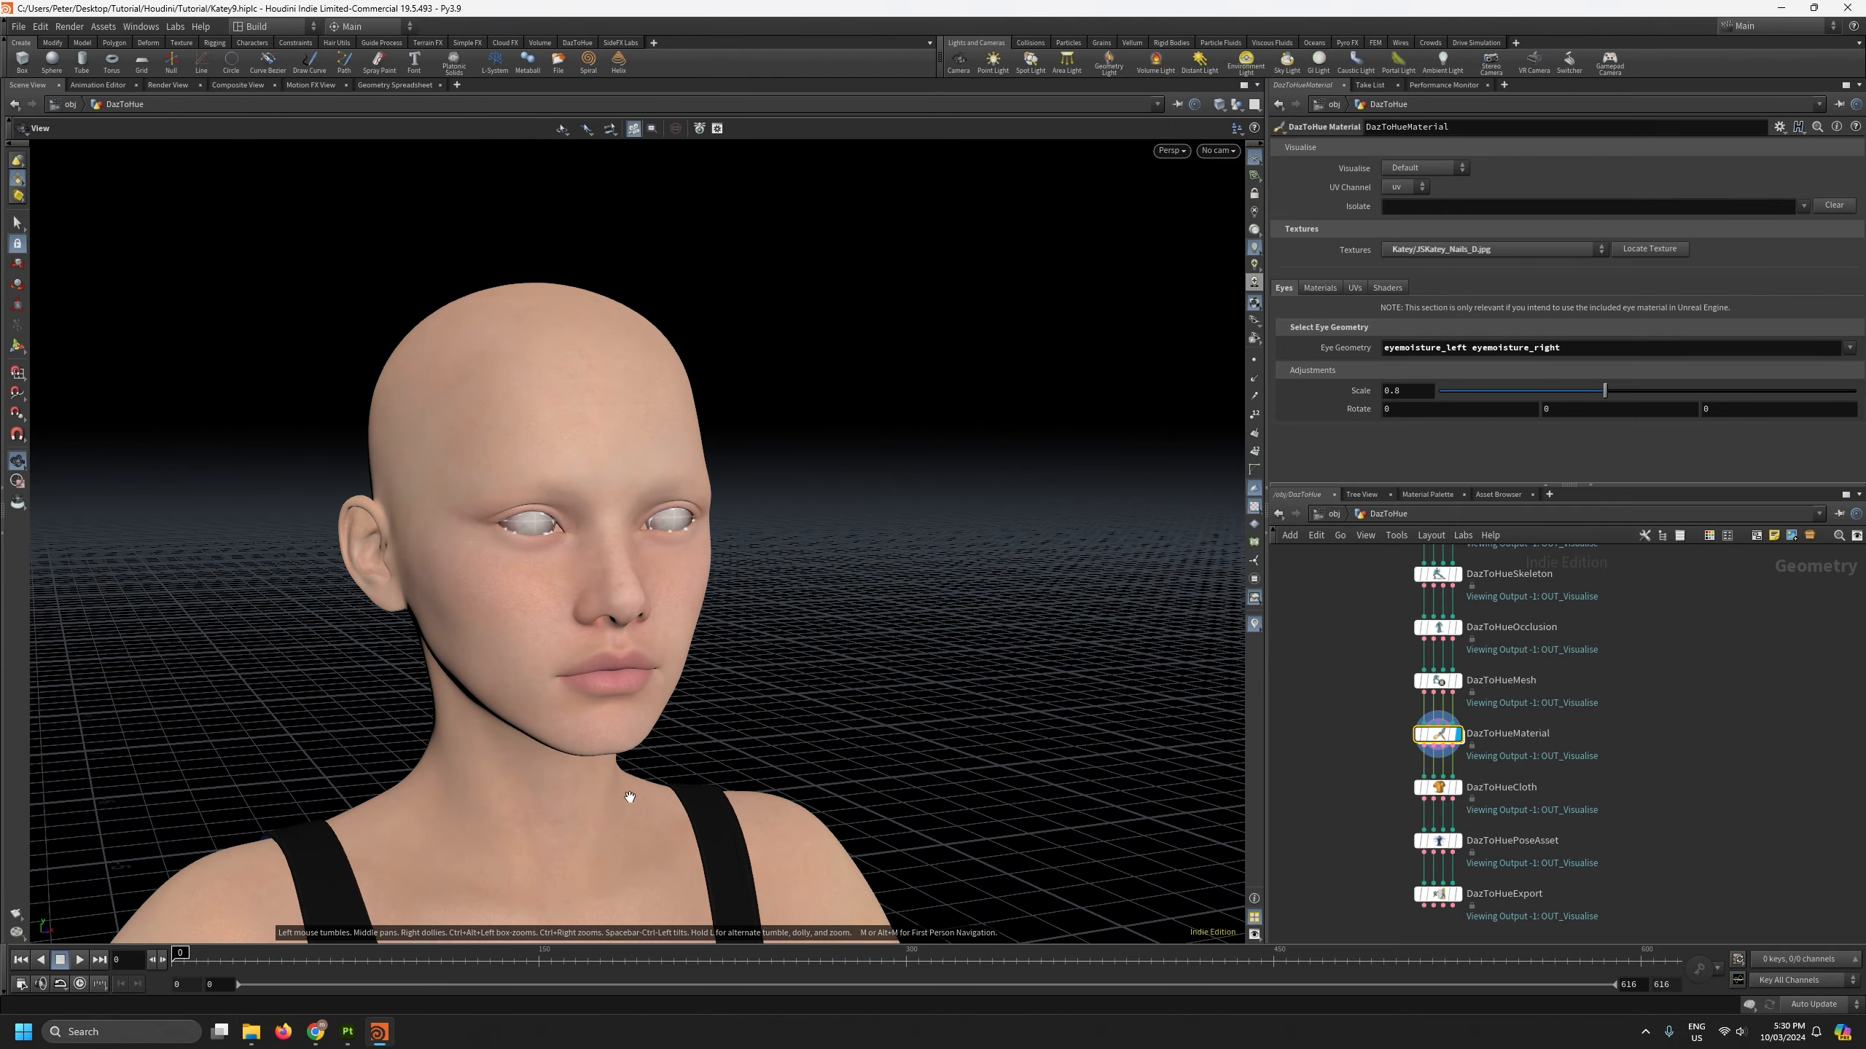
{"action": "middle_click_drag", "start_coordinate": [675, 706], "coordinate": [648, 699]}
{"action": "mouse_move", "coordinate": [648, 700]}
{"action": "left_mouse_down"}
{"action": "mouse_move", "coordinate": [602, 698]}
{"action": "mouse_move", "coordinate": [657, 698]}
{"action": "left_mouse_up"}
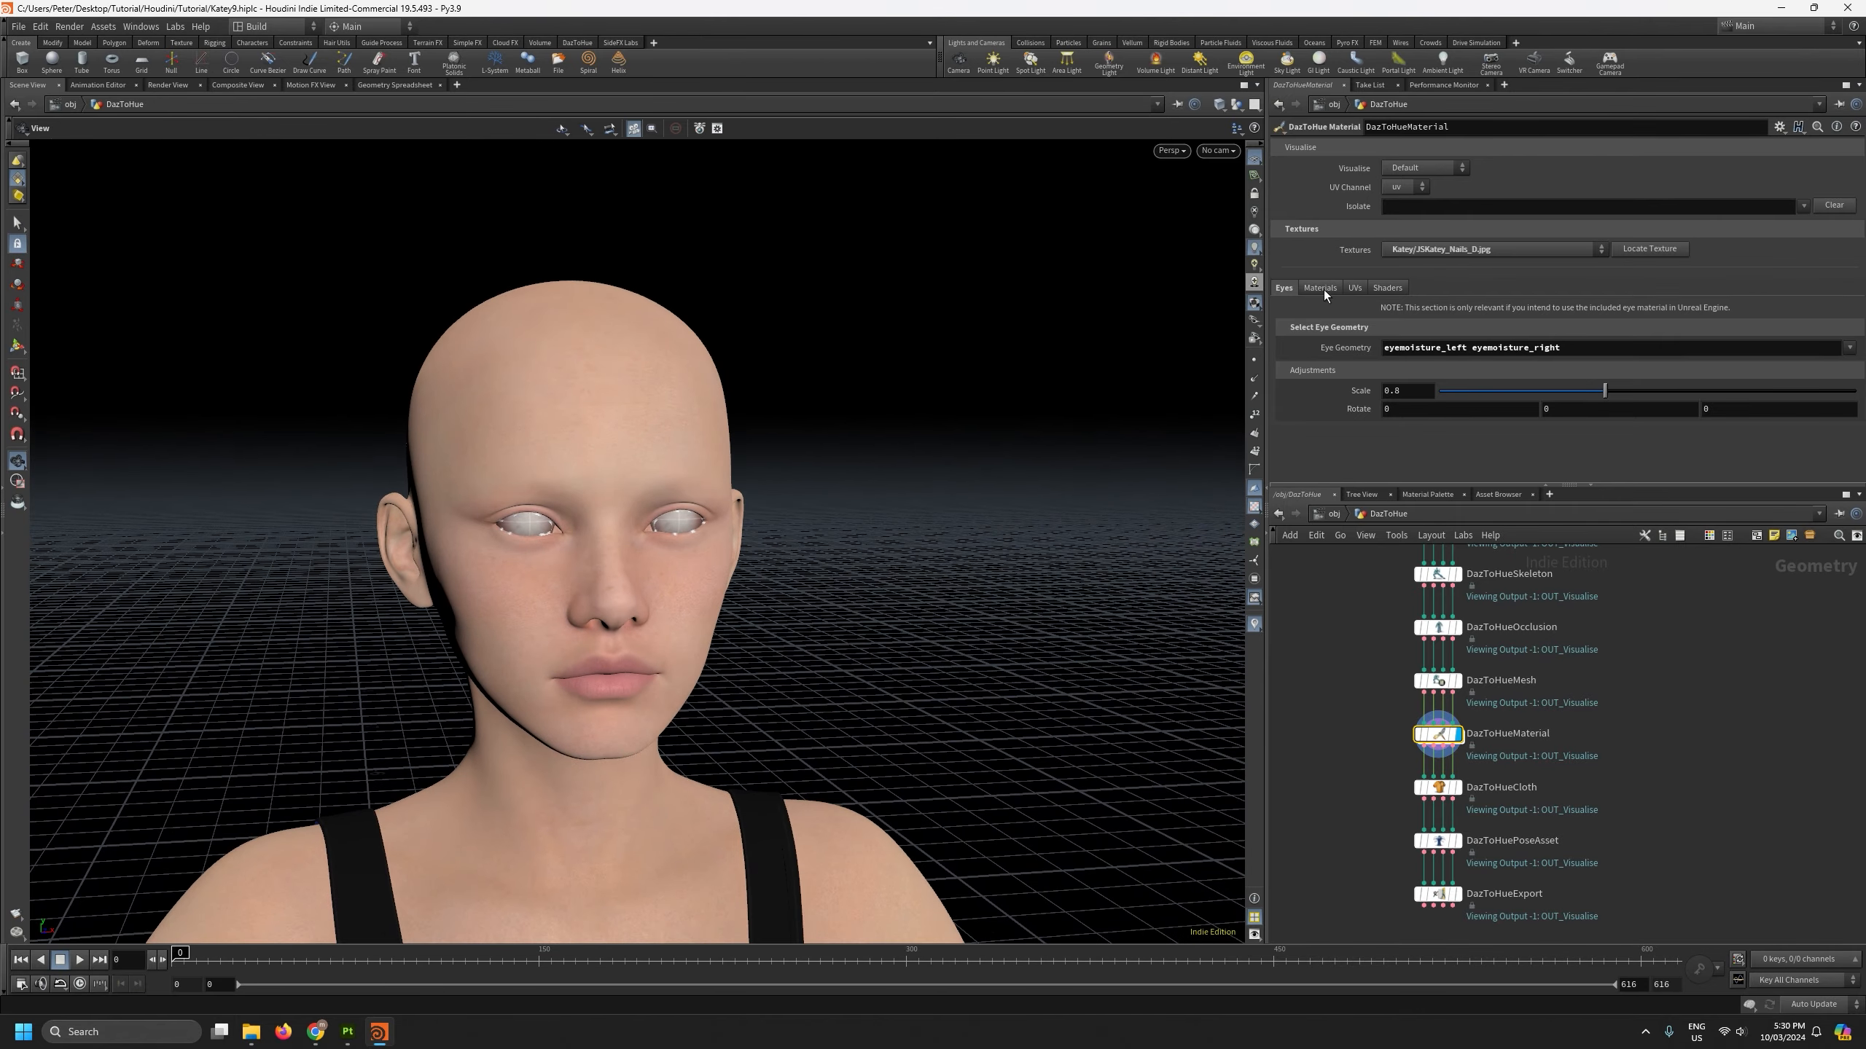
Step: Auto-populate the materials list of the DazToHueMaterial node
{"action": "left_click", "coordinate": [1324, 288]}
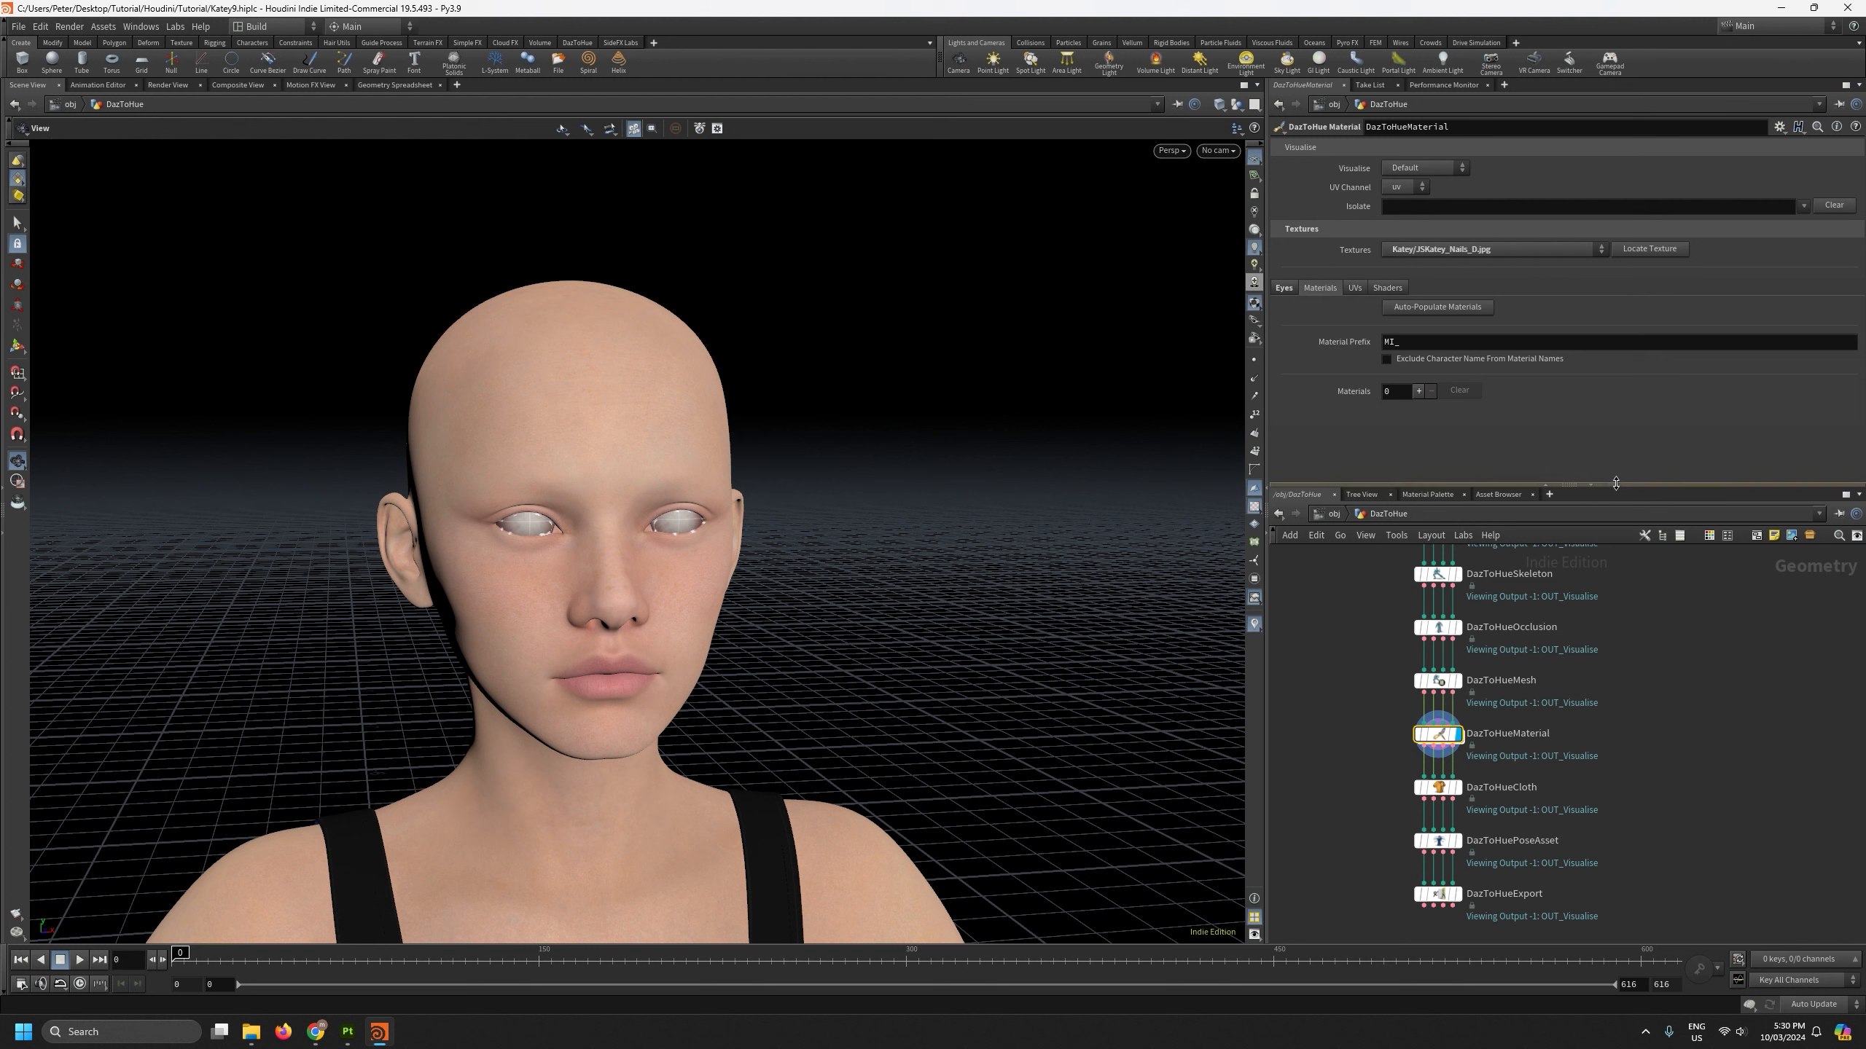
{"action": "left_click_drag", "start_coordinate": [1600, 486], "coordinate": [1615, 638]}
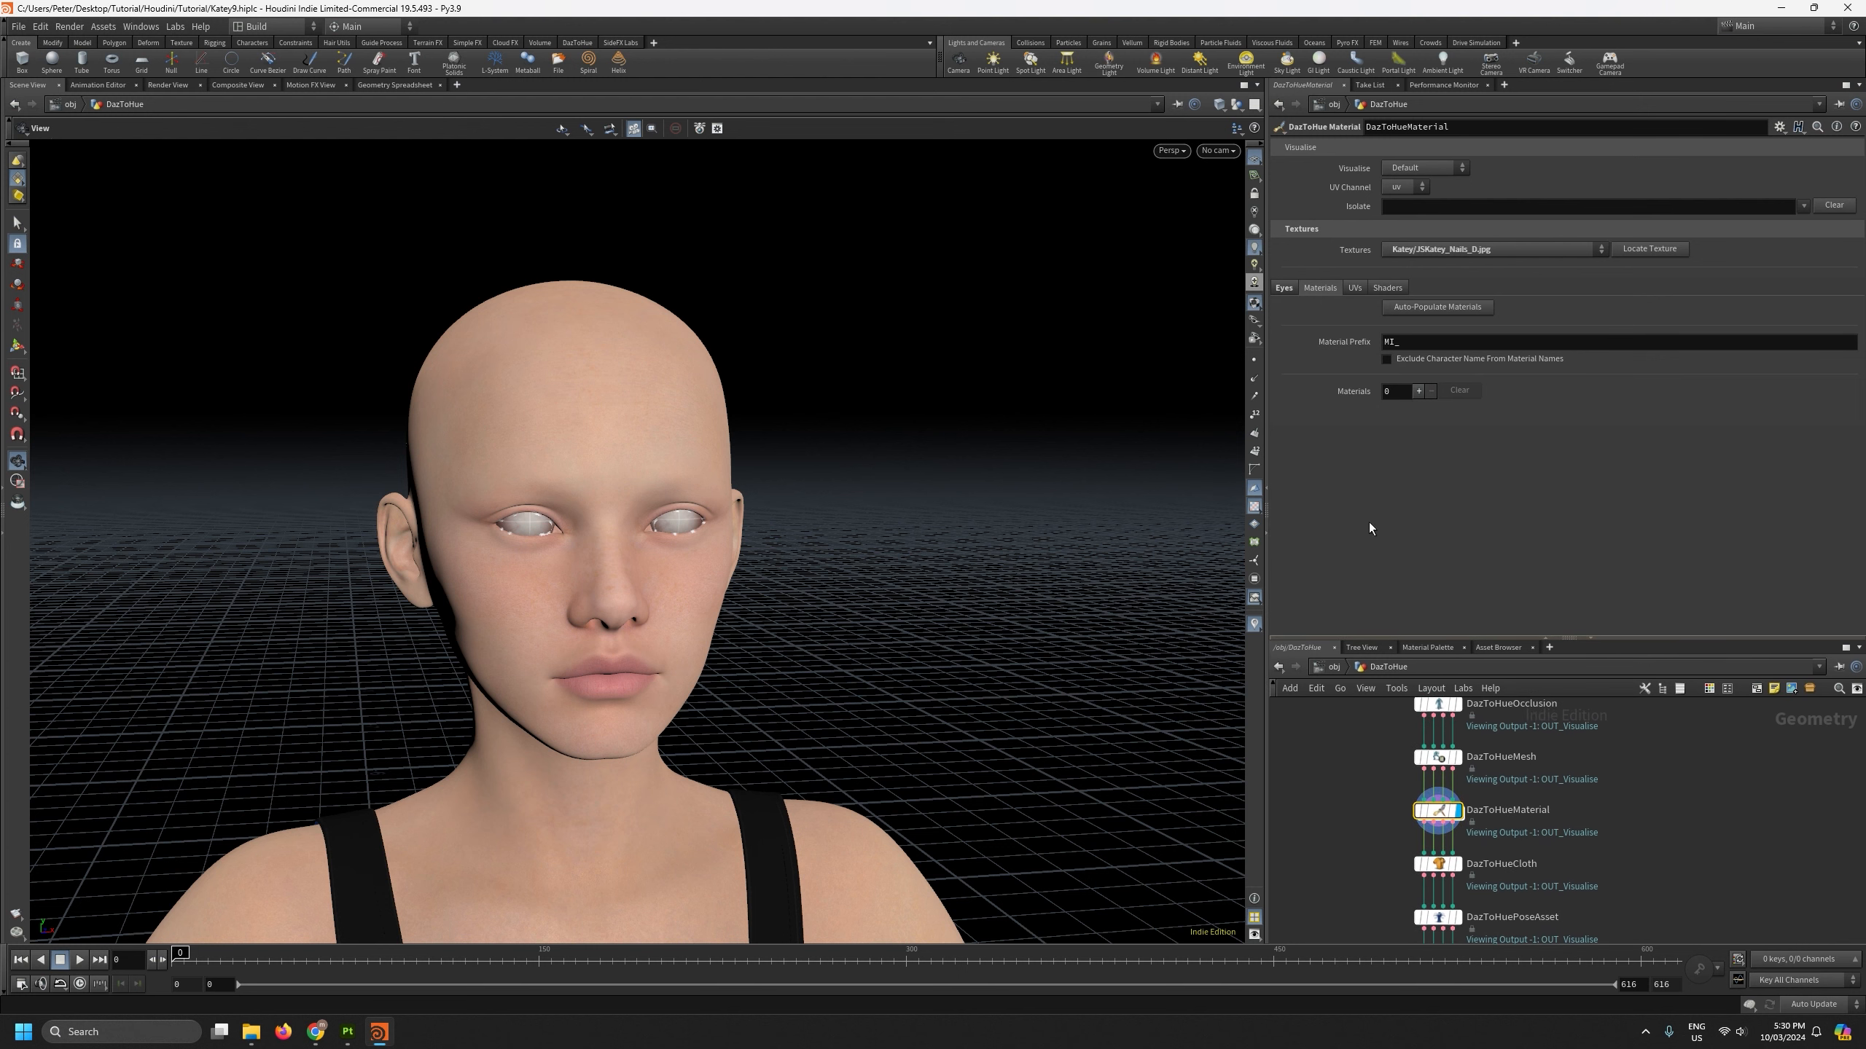
{"action": "left_click", "coordinate": [1424, 310]}
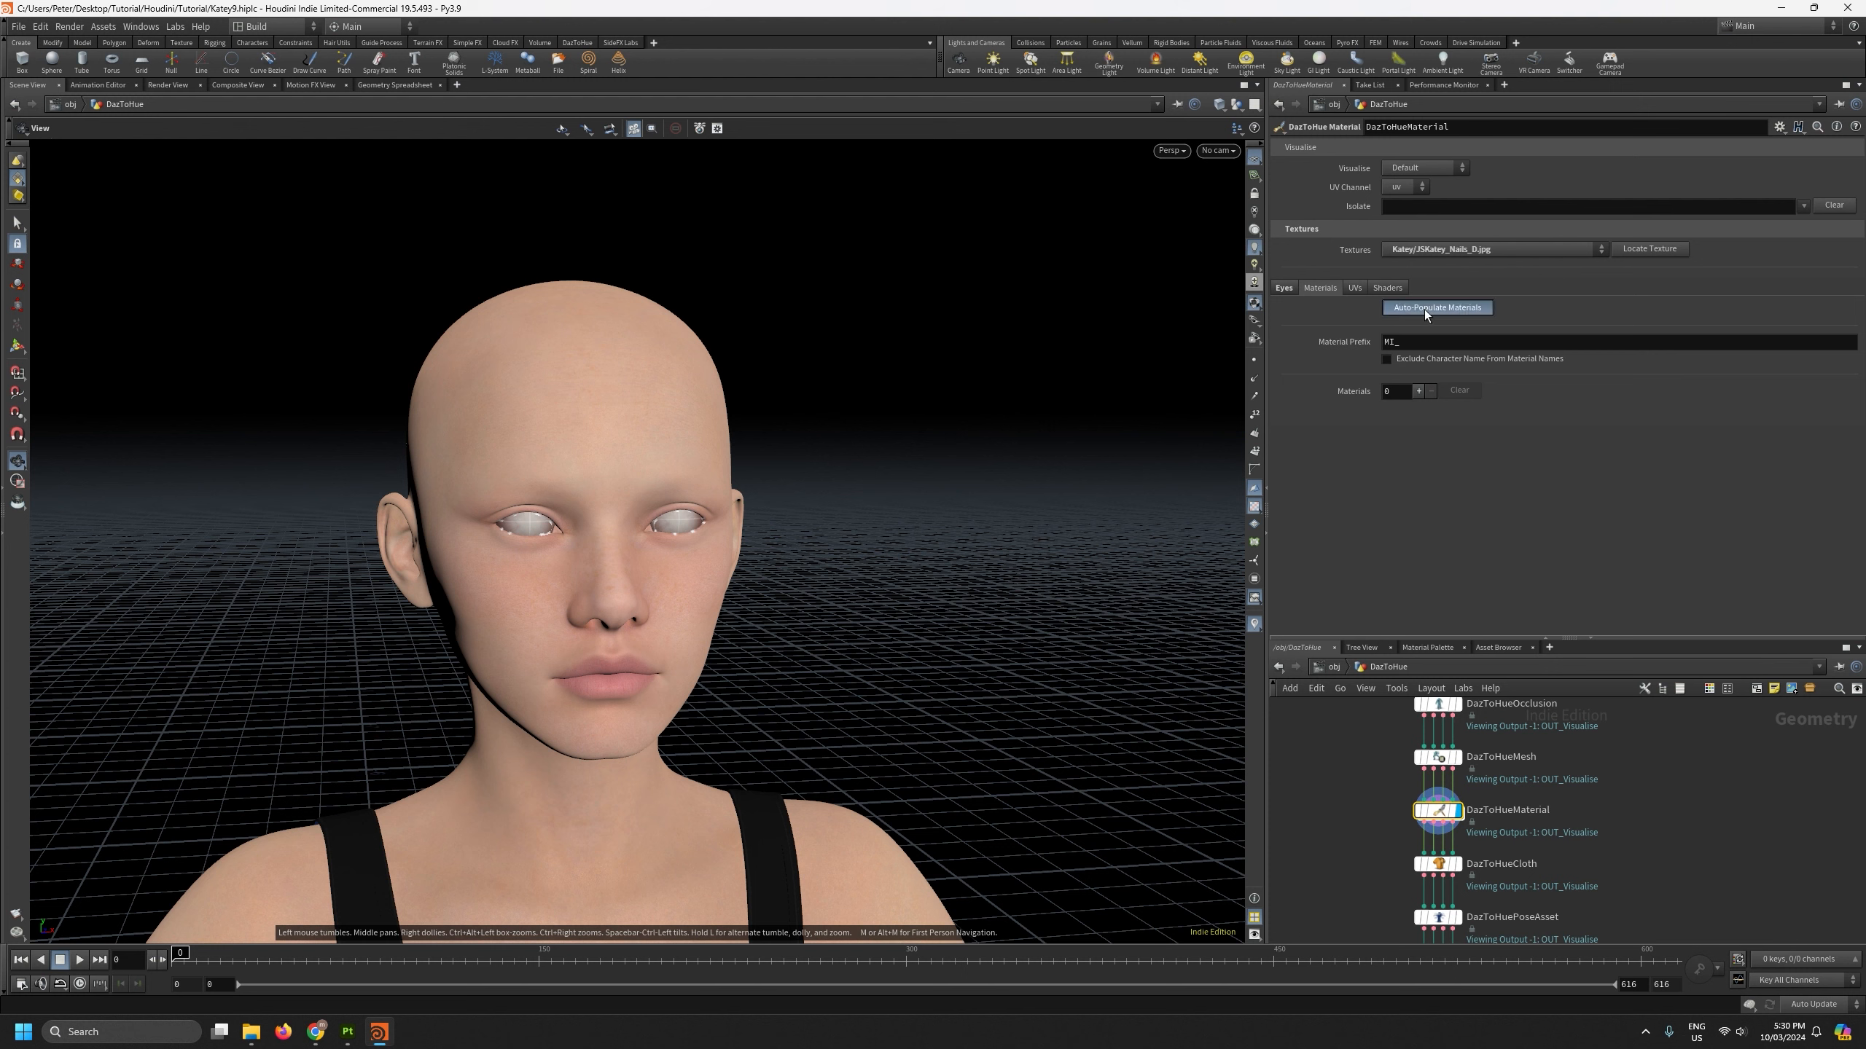
Step: Examine the populated materials list and the material statistics shown above the character's head
{"action": "scroll", "coordinate": [1632, 400], "scroll_direction": "down", "scroll_amount": 2}
{"action": "scroll", "coordinate": [1632, 400], "scroll_direction": "down", "scroll_amount": 3}
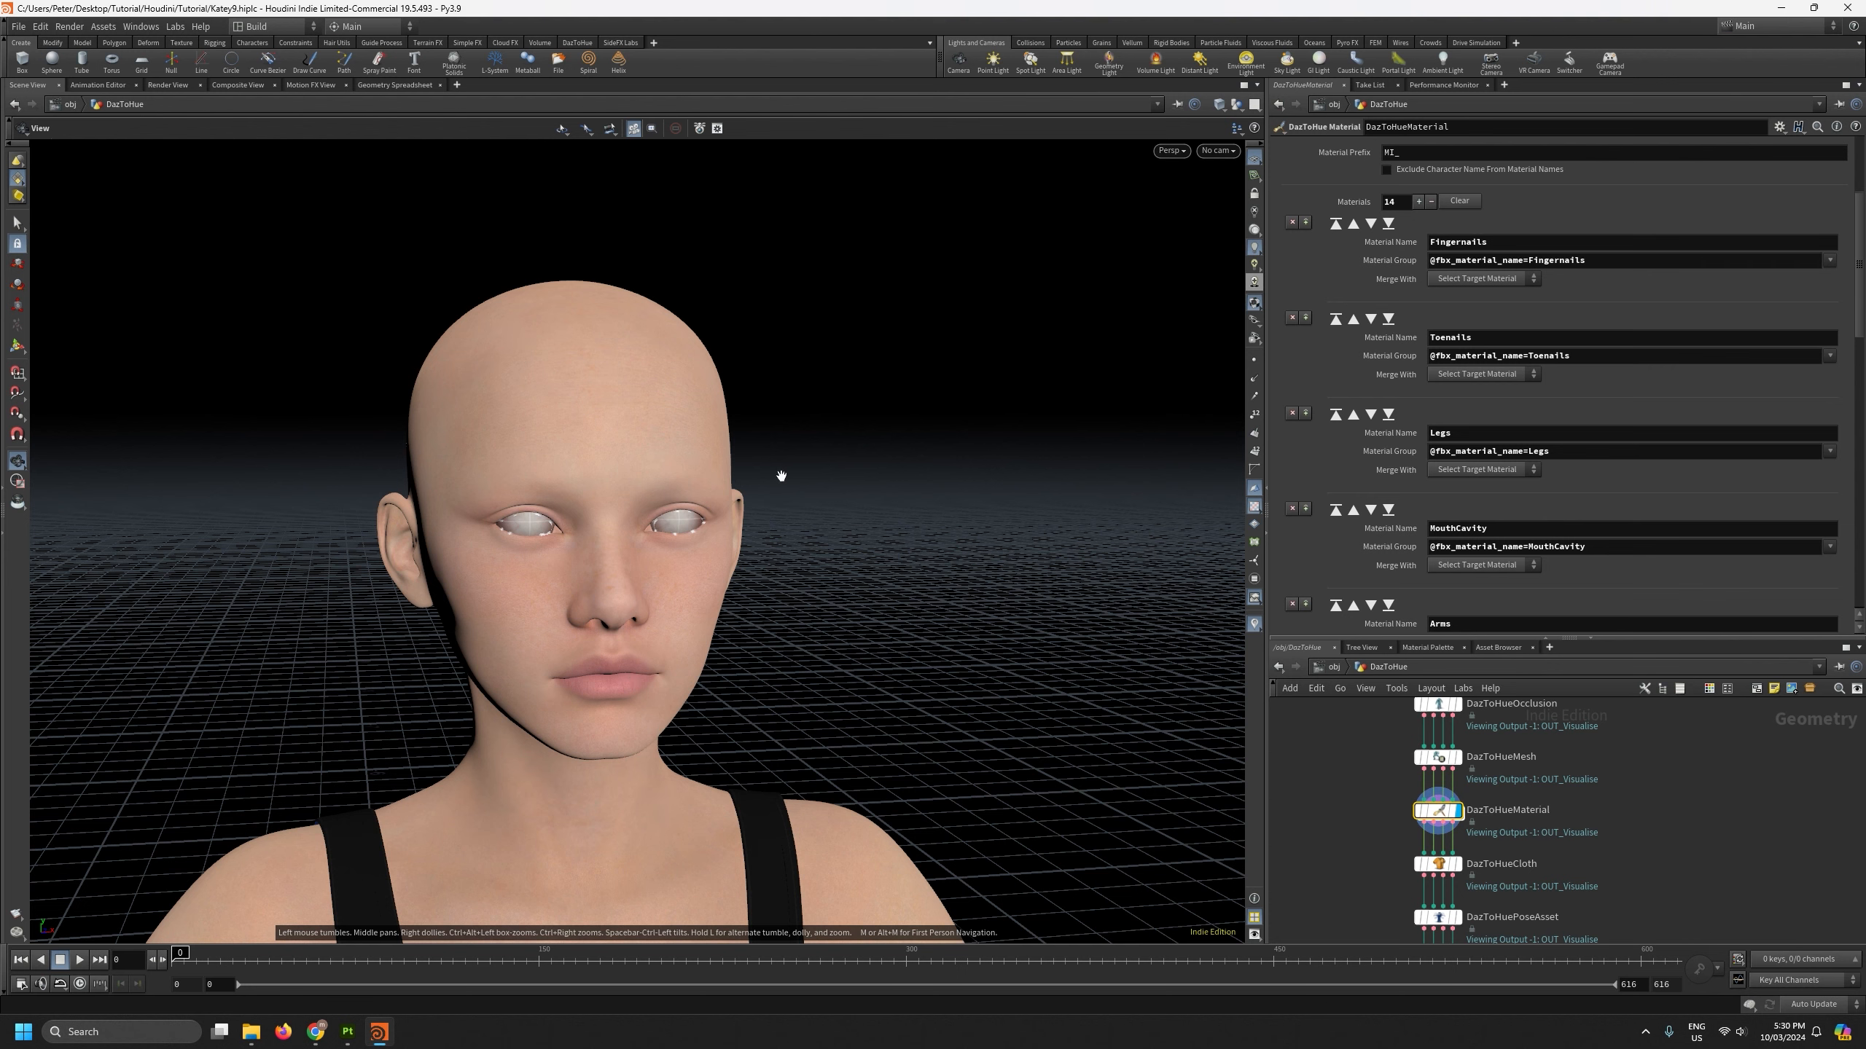
{"action": "scroll", "coordinate": [779, 470], "scroll_direction": "down", "scroll_amount": 5}
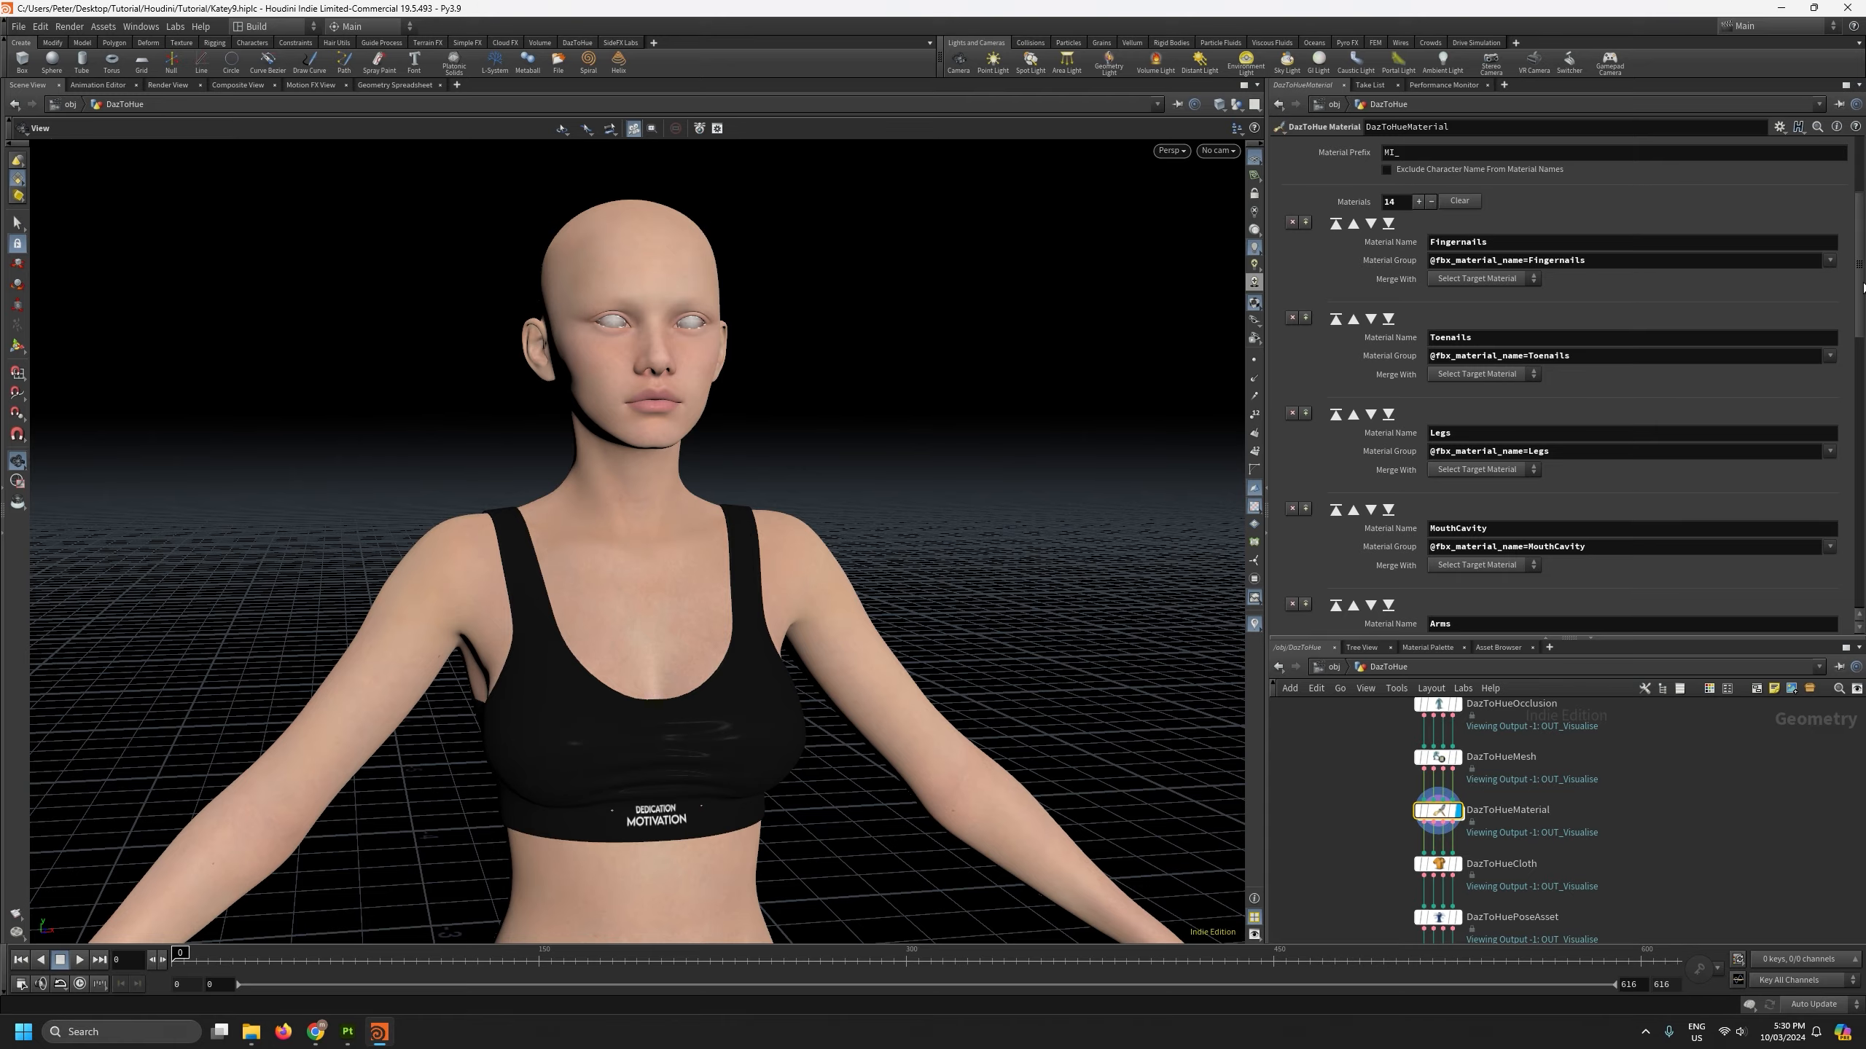
{"action": "scroll", "coordinate": [1842, 318], "scroll_direction": "down", "scroll_amount": 10}
{"action": "scroll", "coordinate": [1842, 318], "scroll_direction": "up", "scroll_amount": 15}
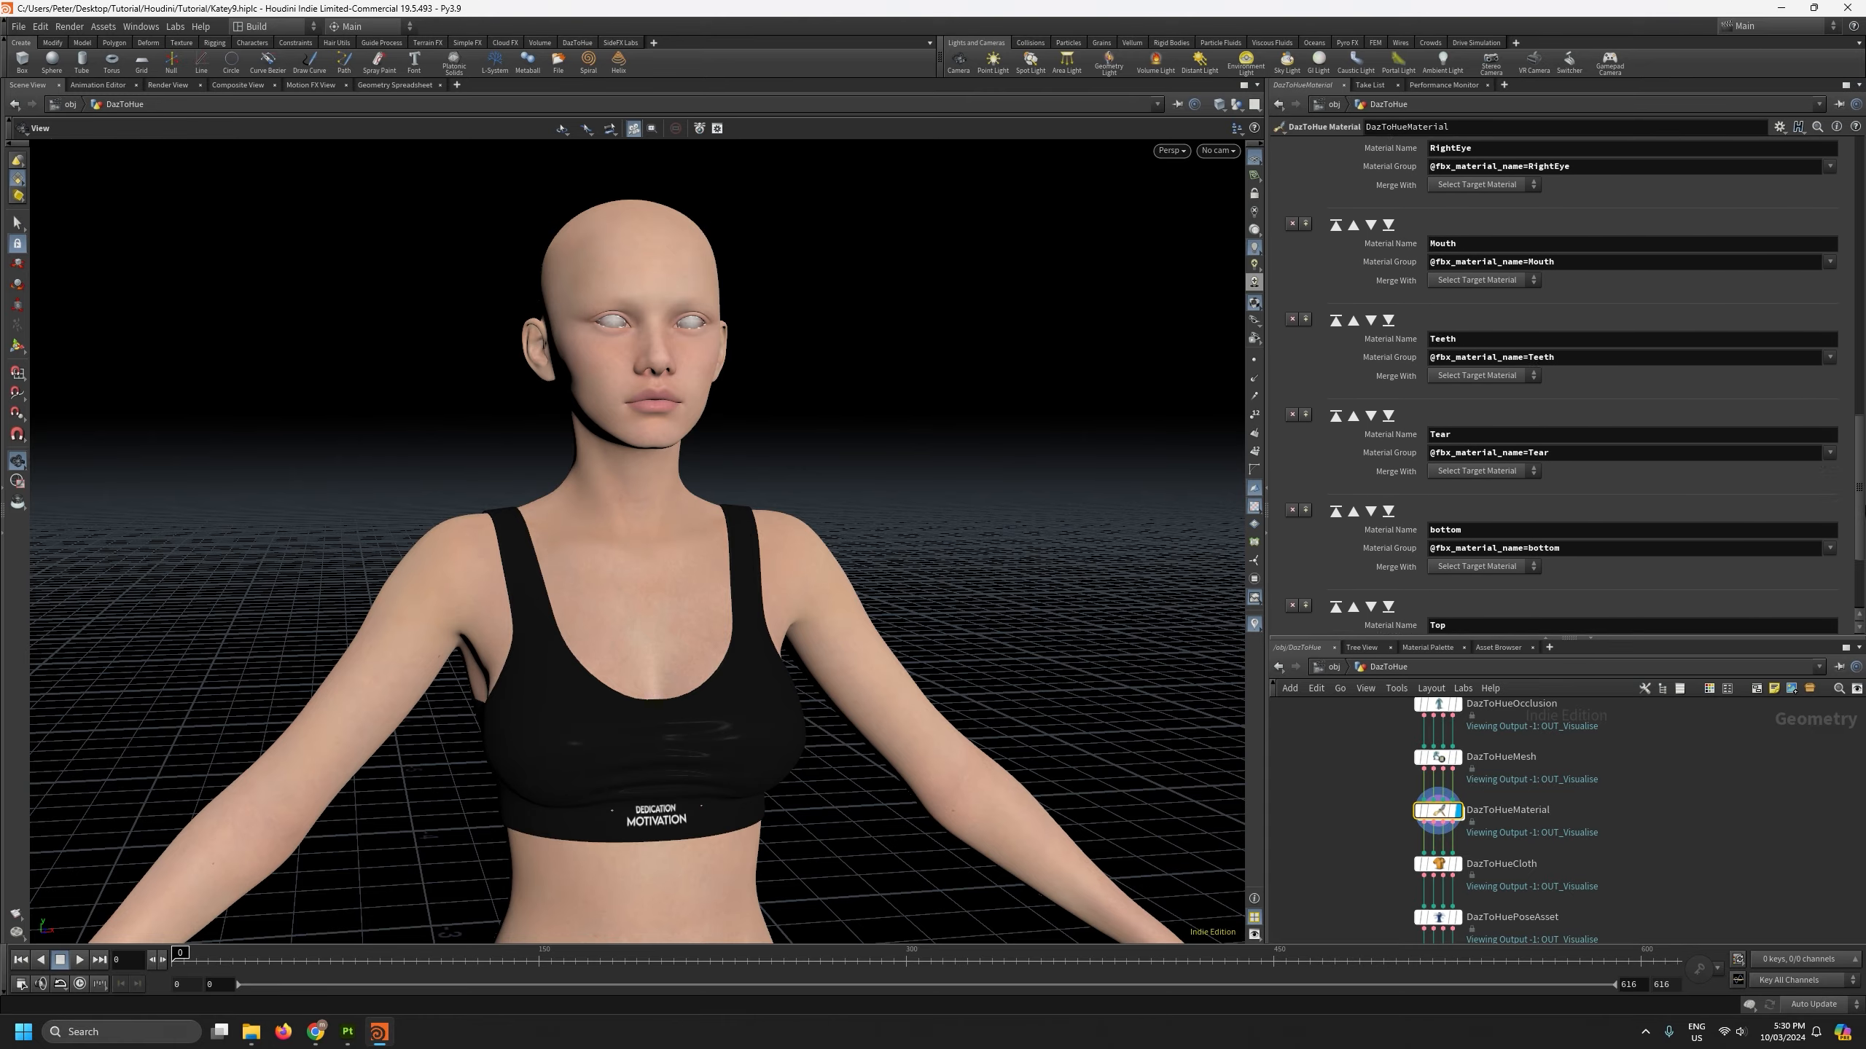
{"action": "middle_click_drag", "start_coordinate": [716, 429], "coordinate": [713, 641]}
{"action": "right_click_drag", "start_coordinate": [714, 641], "coordinate": [671, 297]}
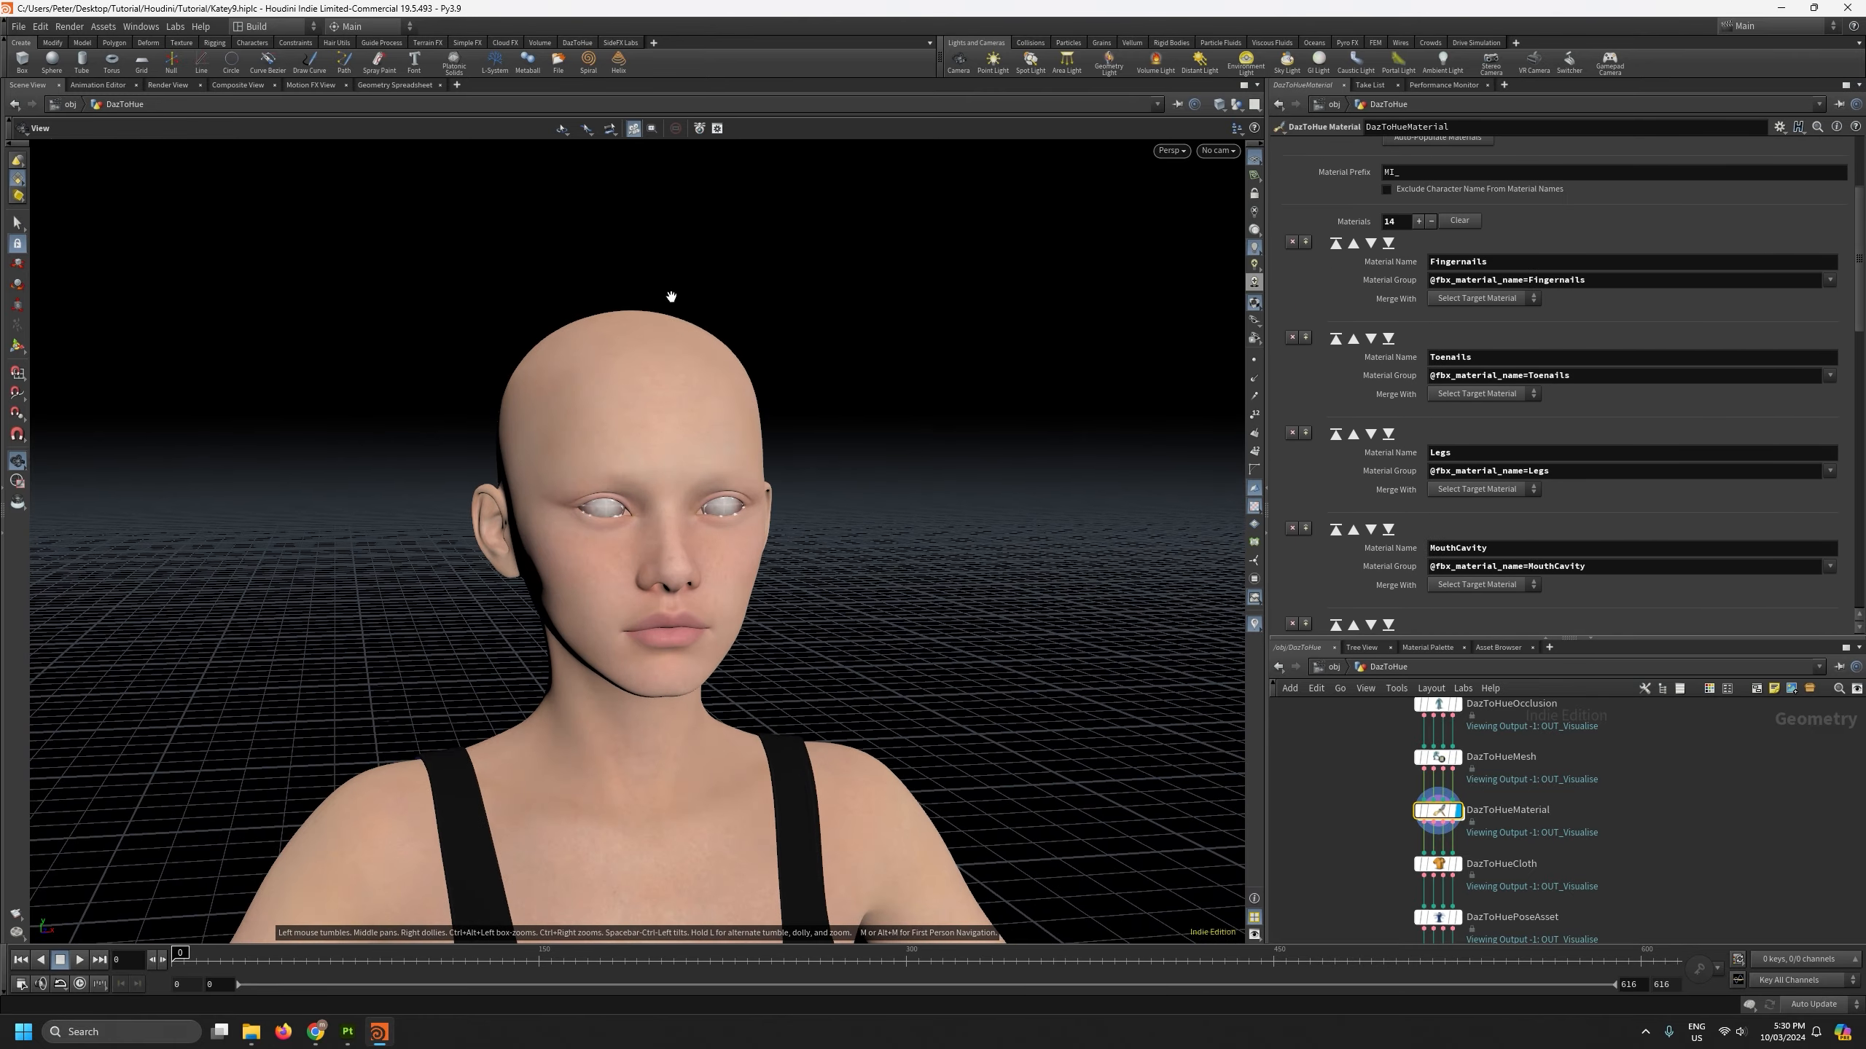
{"action": "middle_click_drag", "start_coordinate": [704, 369], "coordinate": [684, 544]}
{"action": "right_click_drag", "start_coordinate": [684, 544], "coordinate": [660, 731]}
{"action": "mouse_move", "coordinate": [686, 648]}
{"action": "left_mouse_down"}
{"action": "mouse_move", "coordinate": [657, 652]}
{"action": "mouse_move", "coordinate": [674, 654]}
{"action": "left_mouse_up"}
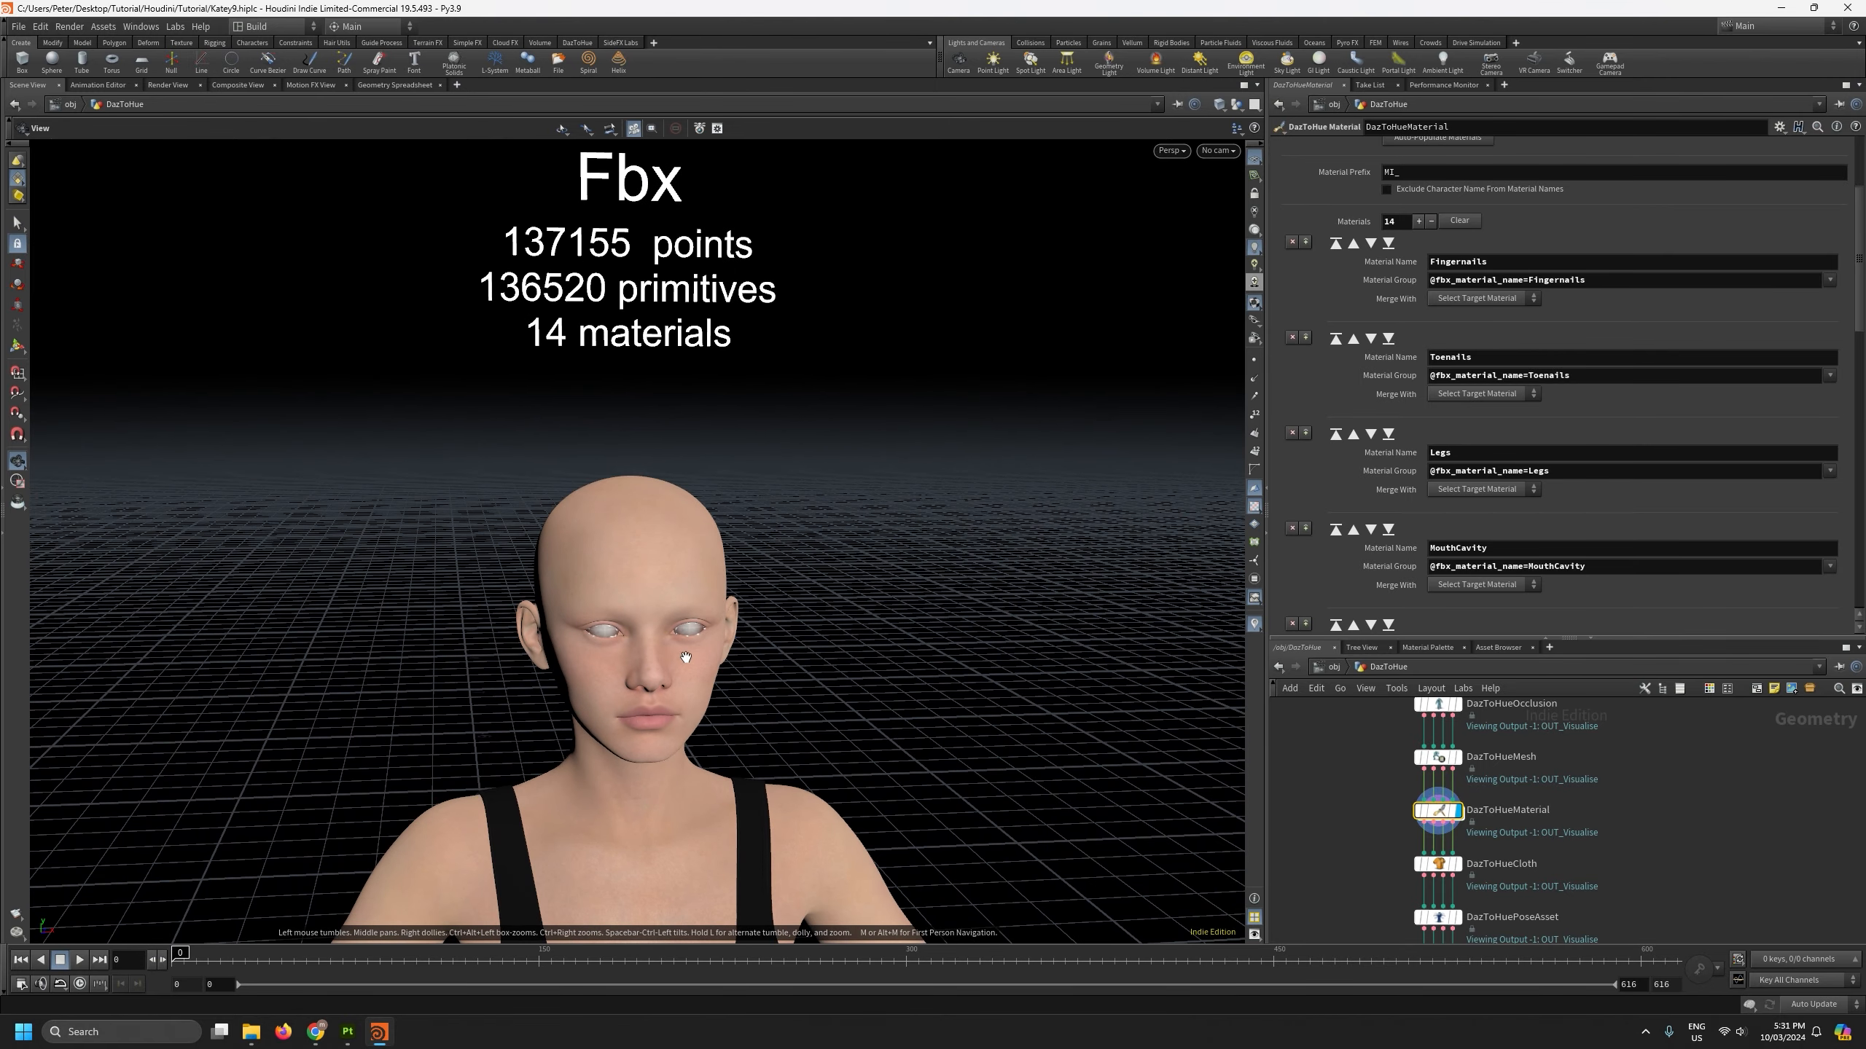
Step: Review the name, group and merge settings of the material entries from Fingernails through bottom
{"action": "left_click_drag", "start_coordinate": [1859, 275], "coordinate": [1849, 526]}
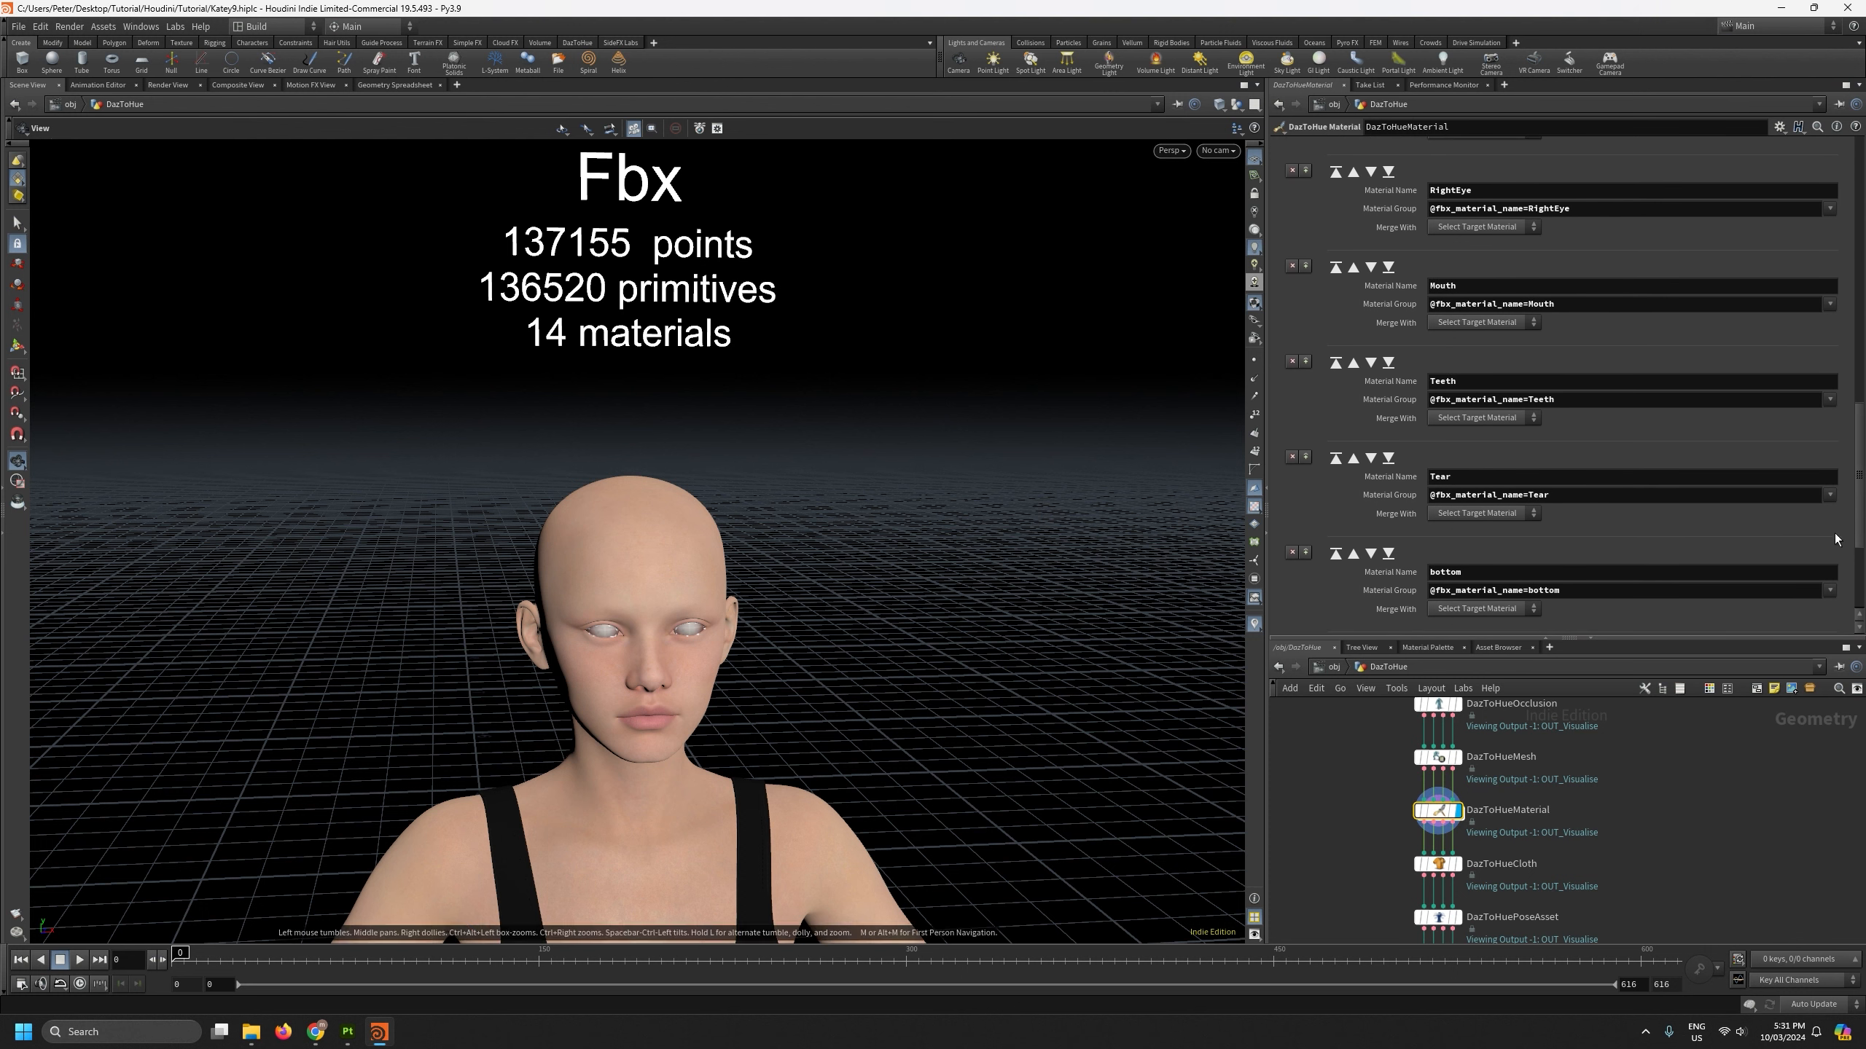
{"action": "scroll", "coordinate": [1864, 531], "scroll_direction": "up", "scroll_amount": 2}
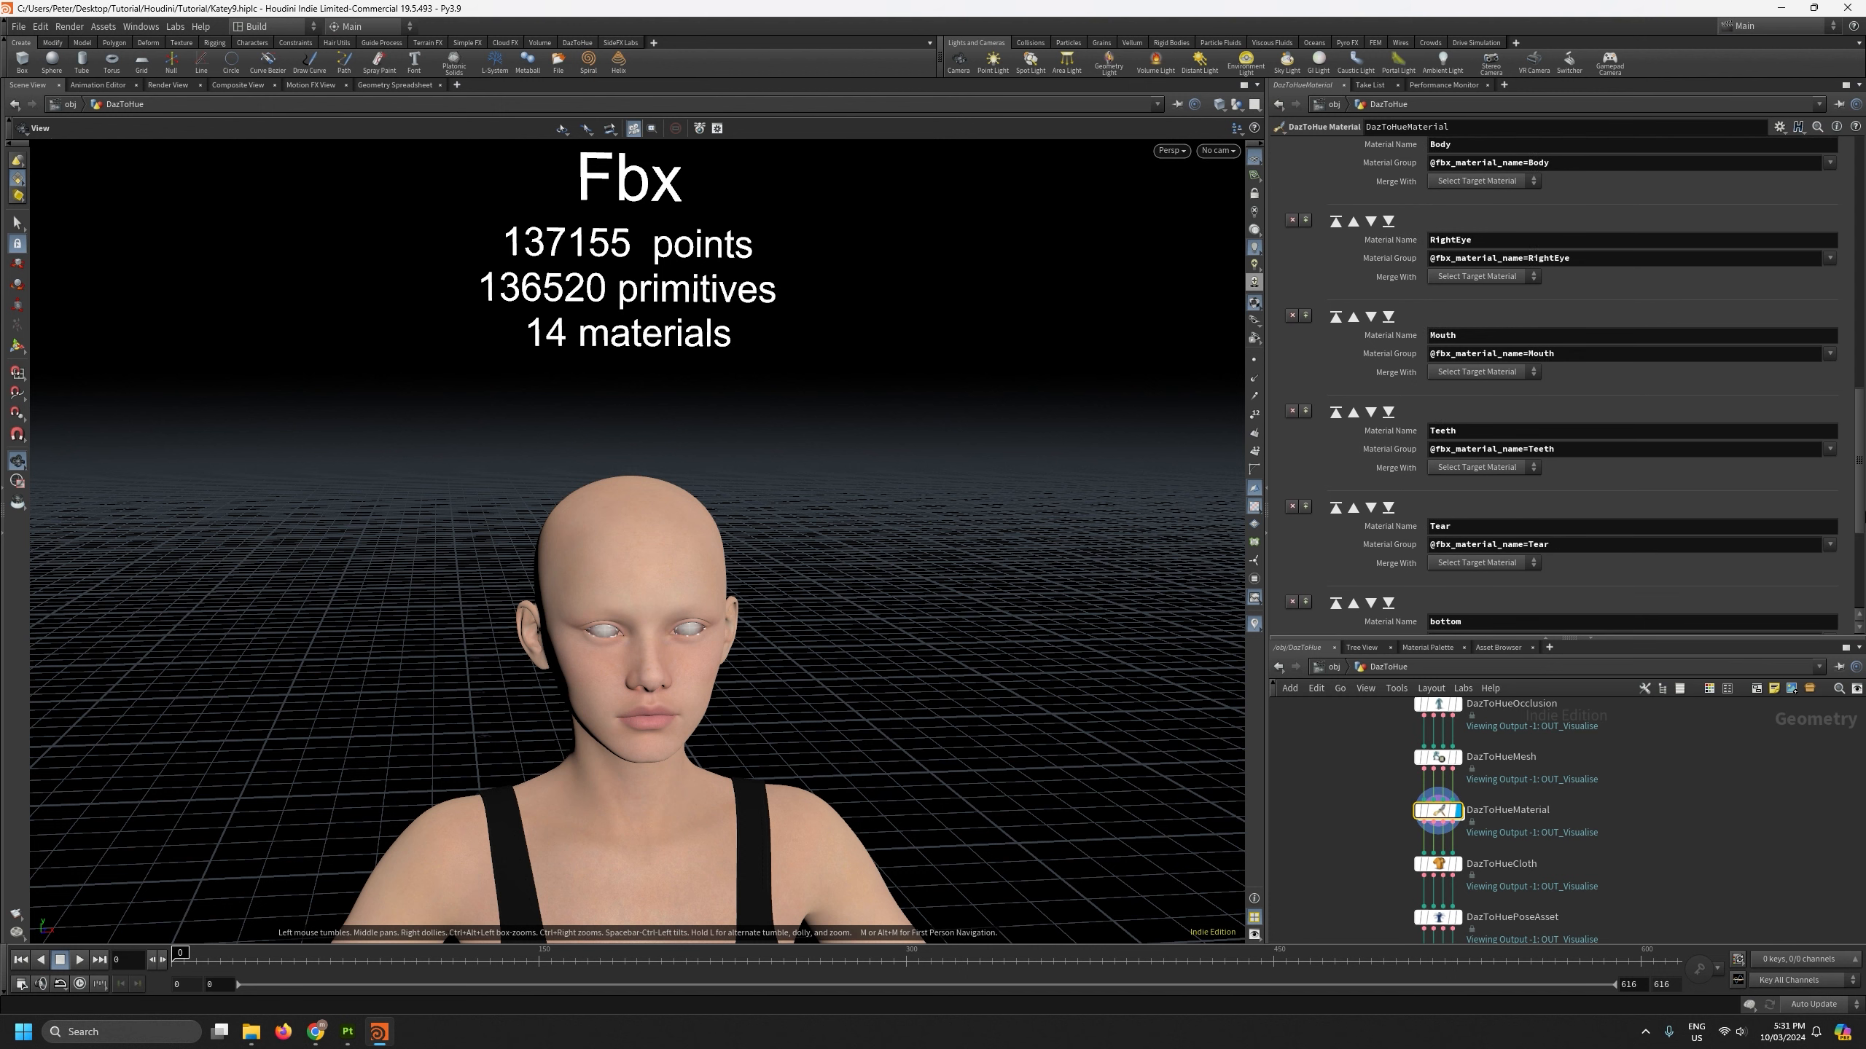
{"action": "scroll", "coordinate": [1864, 530], "scroll_direction": "up", "scroll_amount": 20}
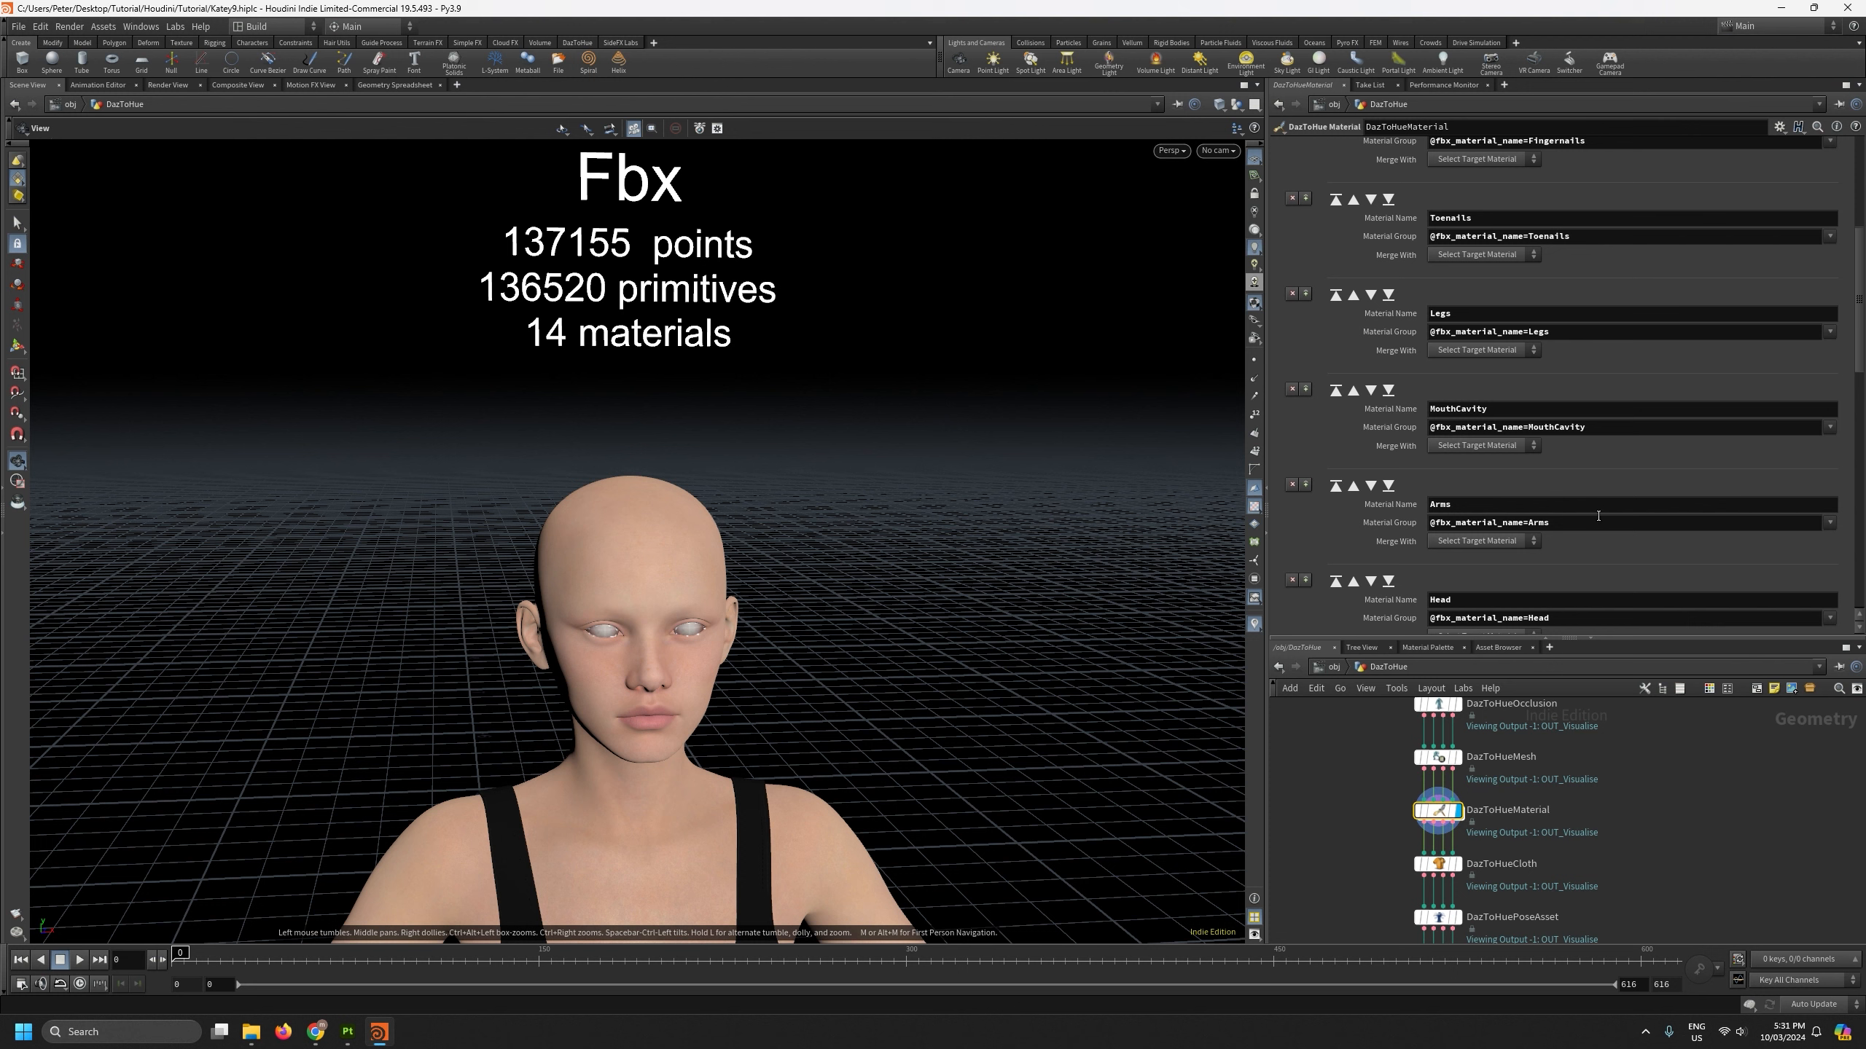
{"action": "scroll", "coordinate": [1626, 542], "scroll_direction": "down", "scroll_amount": 6}
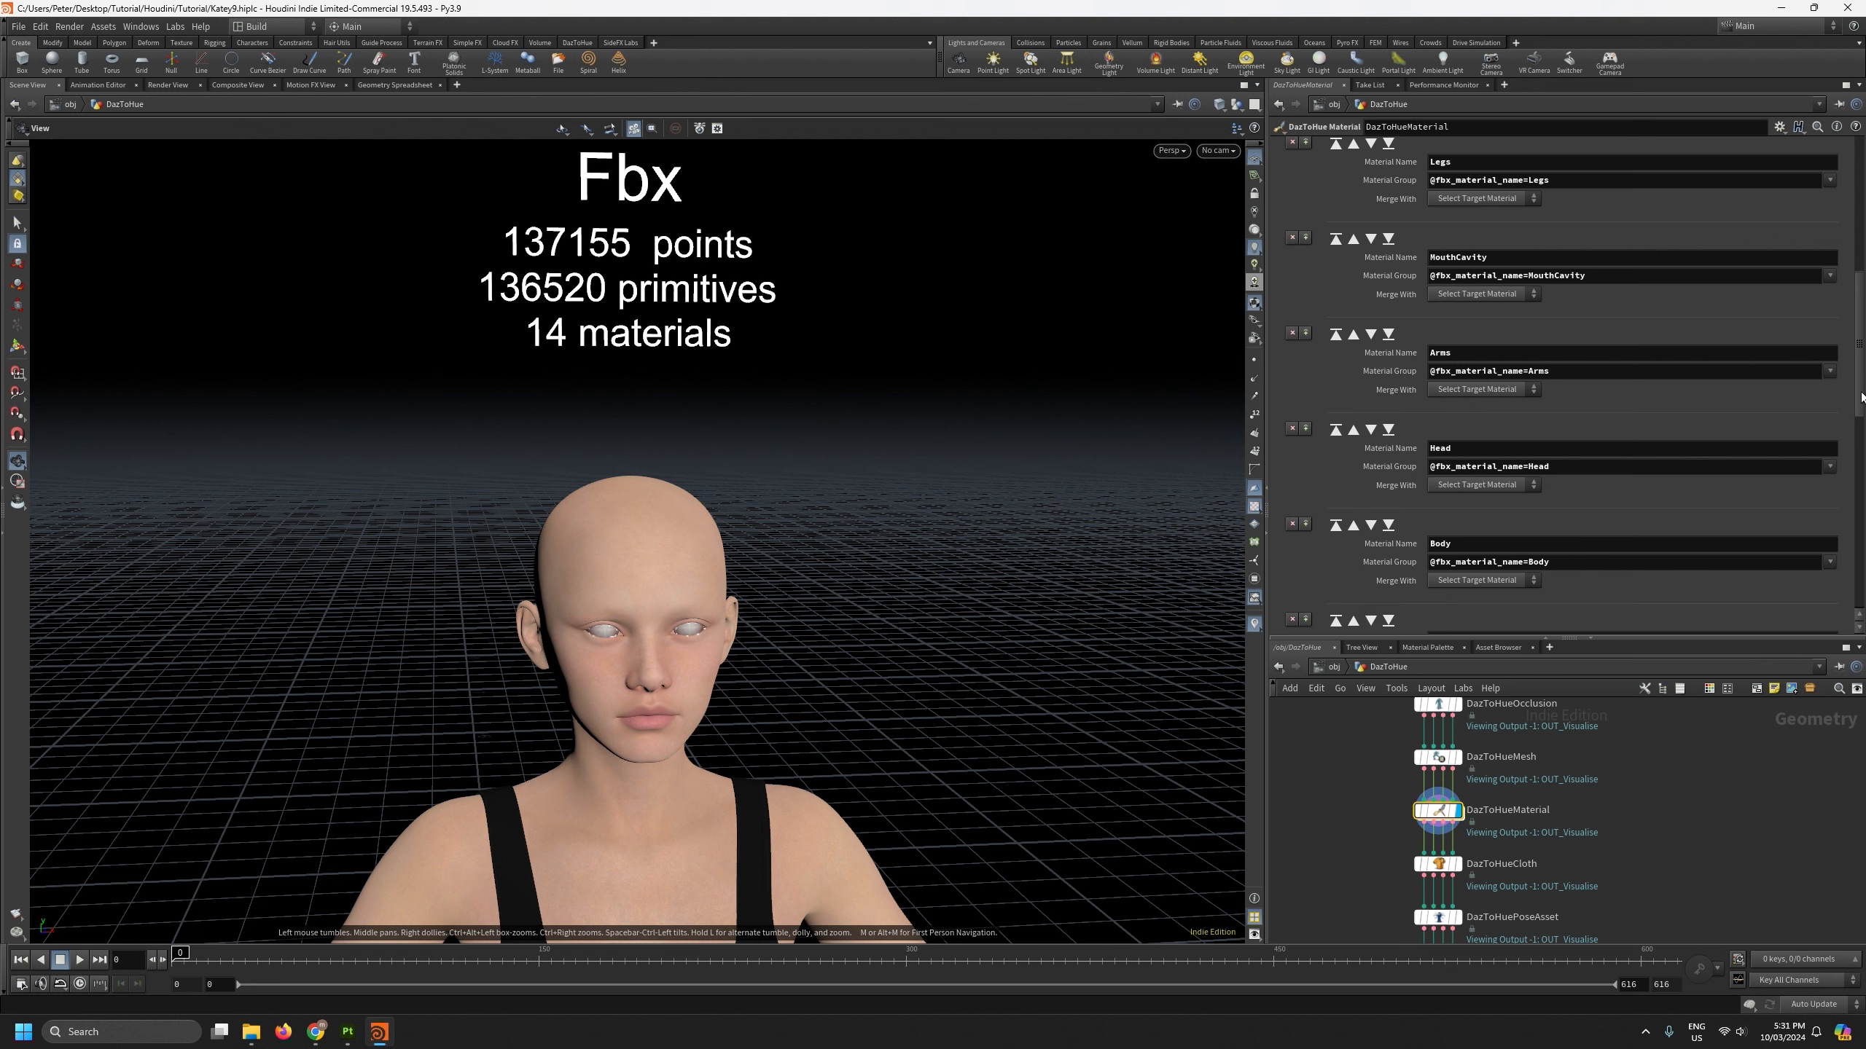
{"action": "left_click_drag", "start_coordinate": [1862, 397], "coordinate": [1864, 296]}
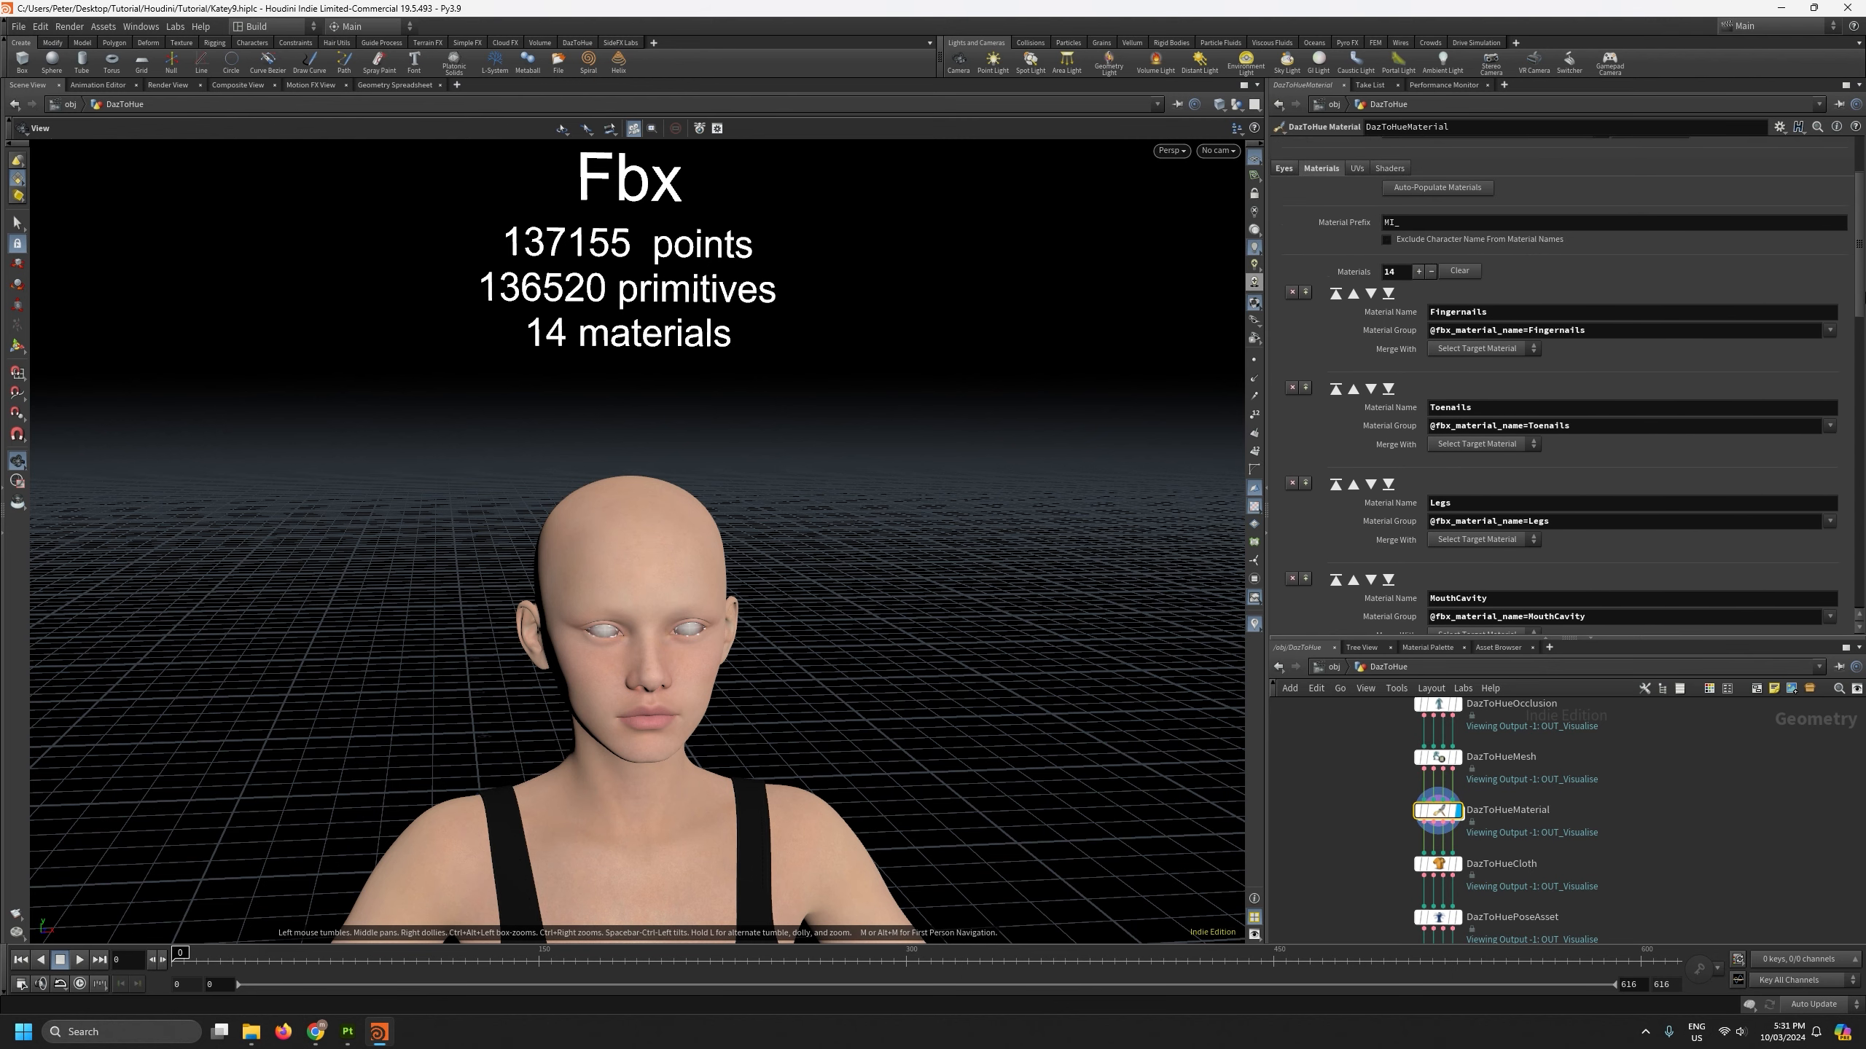
{"action": "right_click_drag", "start_coordinate": [845, 556], "coordinate": [847, 629]}
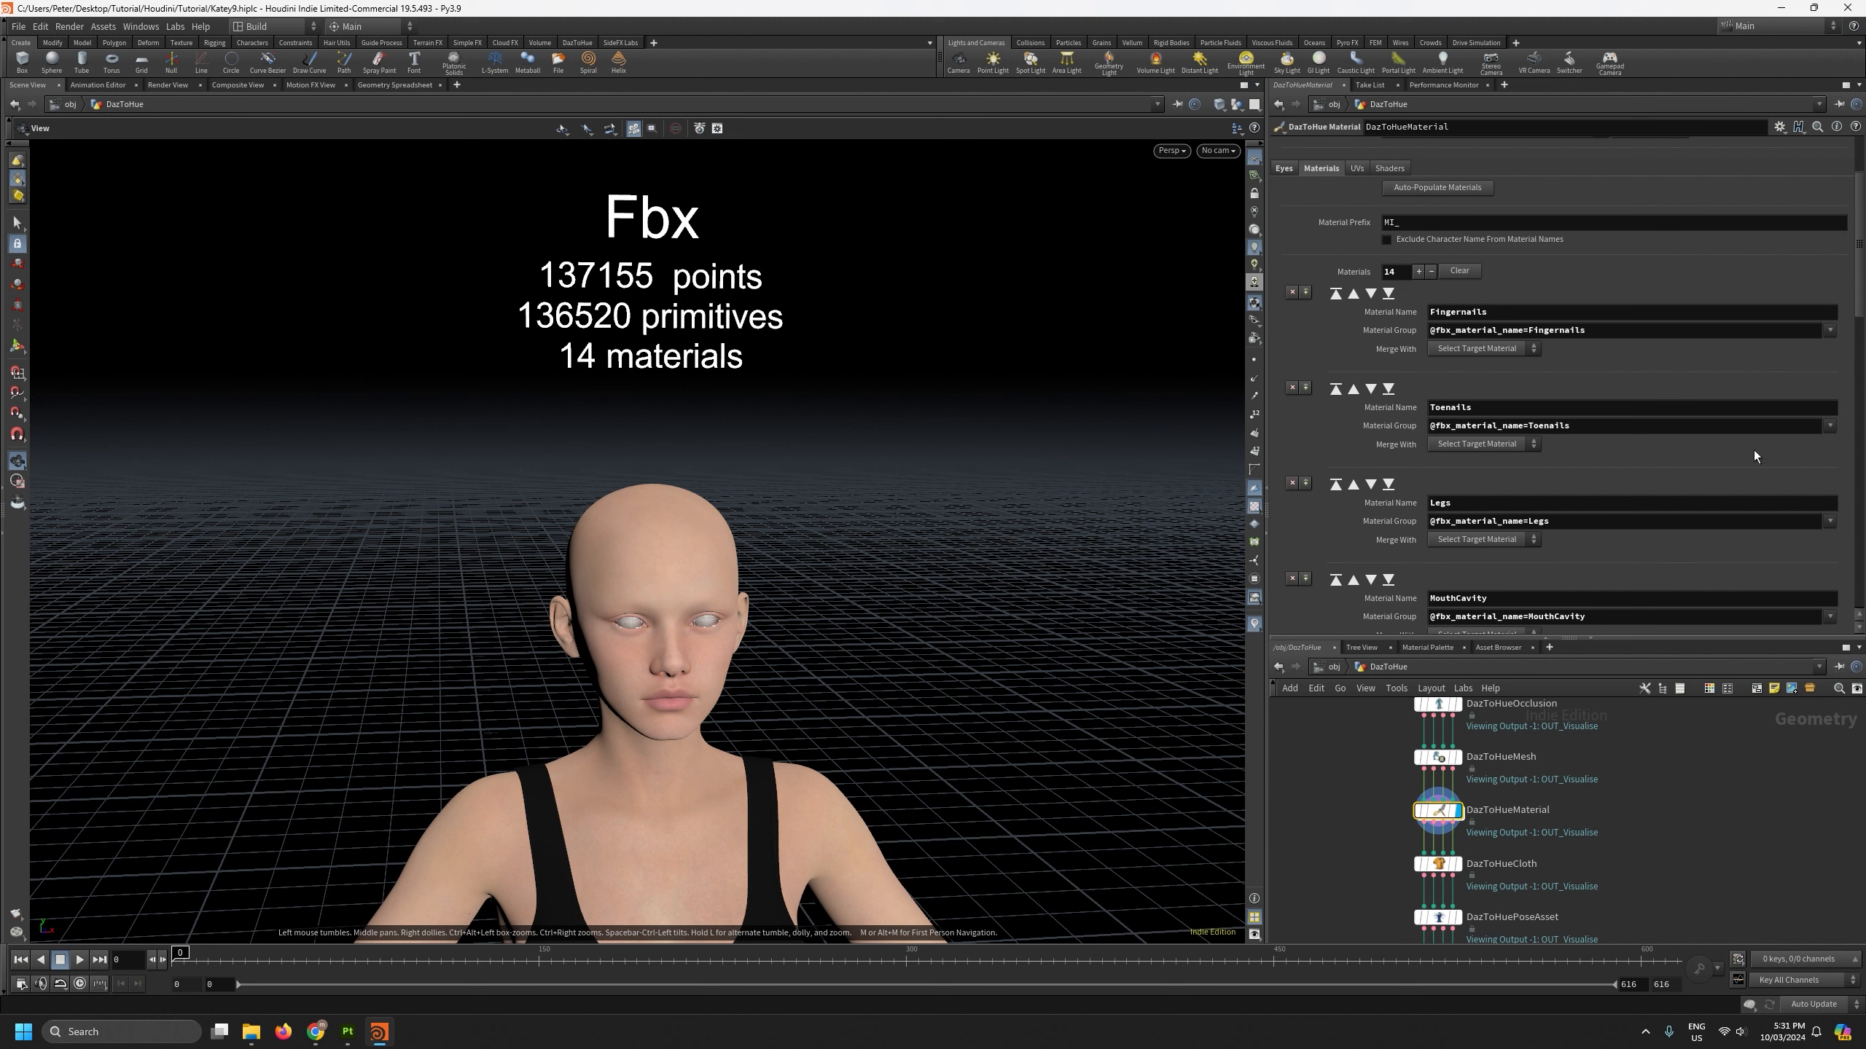
{"action": "scroll", "coordinate": [1753, 449], "scroll_direction": "down", "scroll_amount": 1}
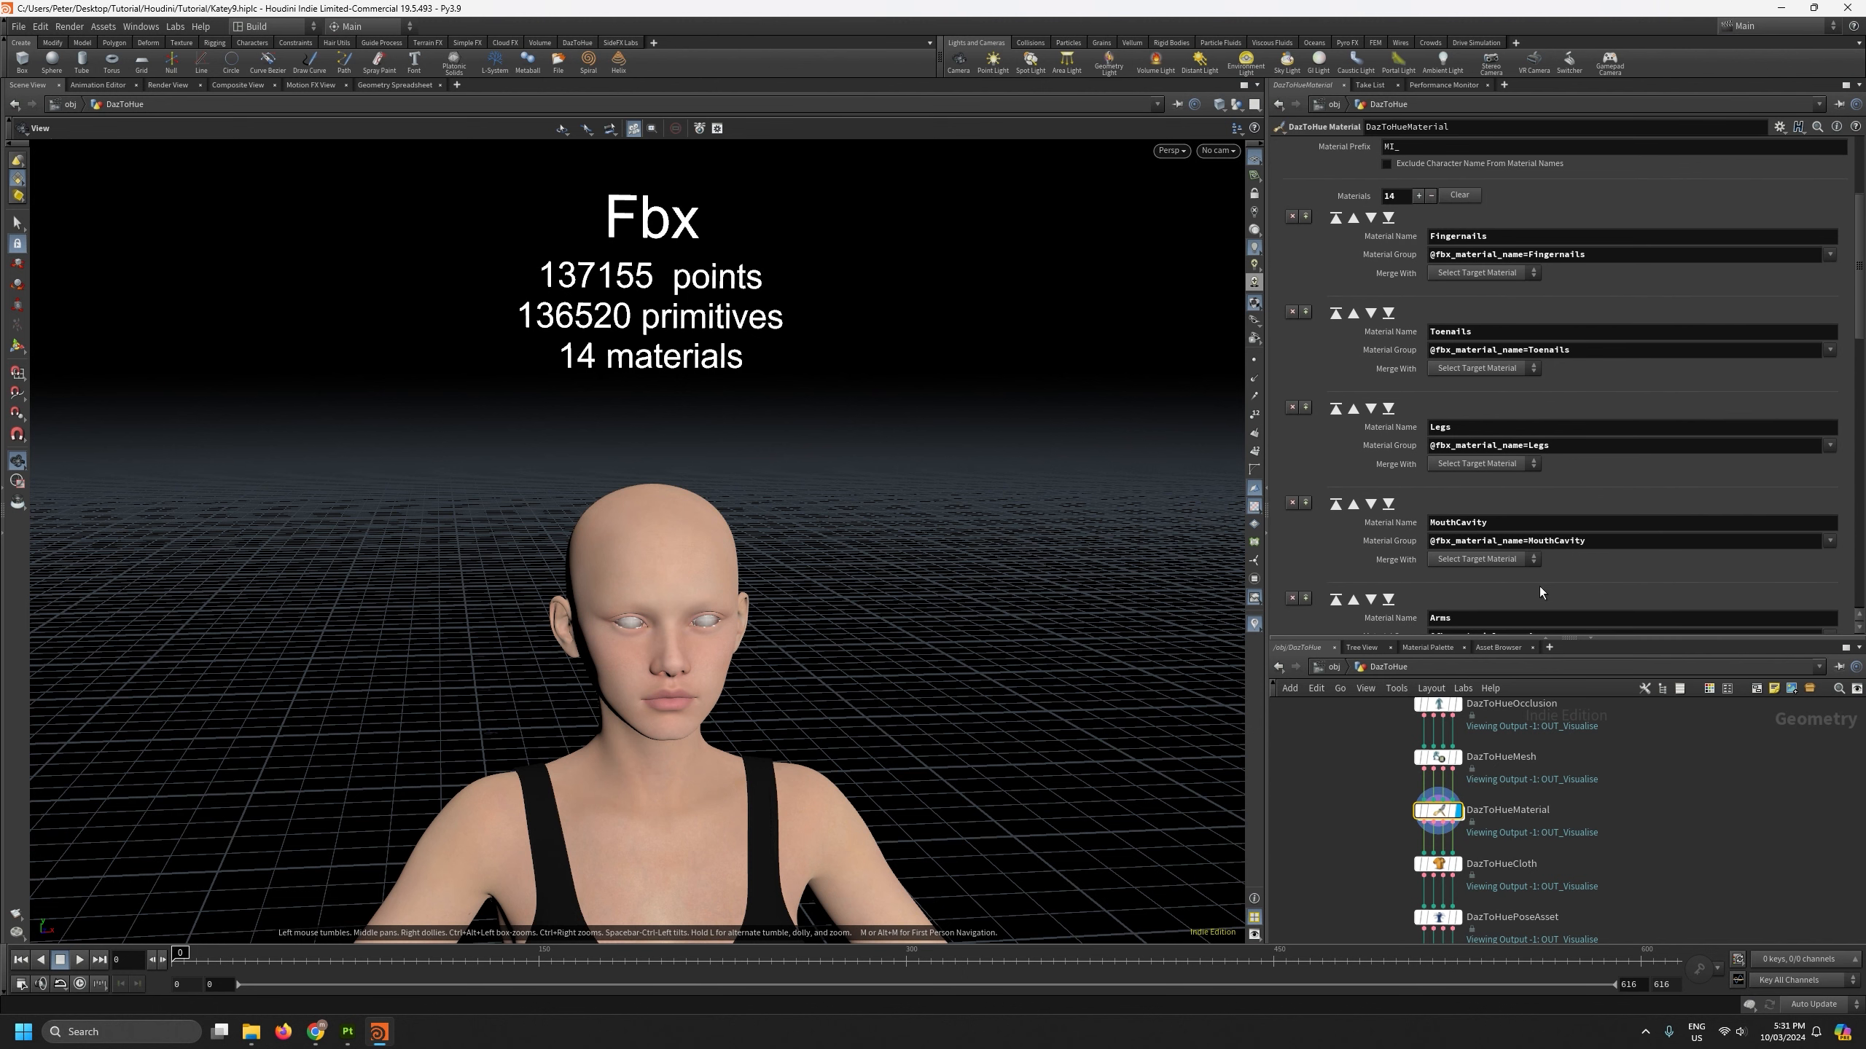
{"action": "scroll", "coordinate": [1574, 589], "scroll_direction": "up", "scroll_amount": 3}
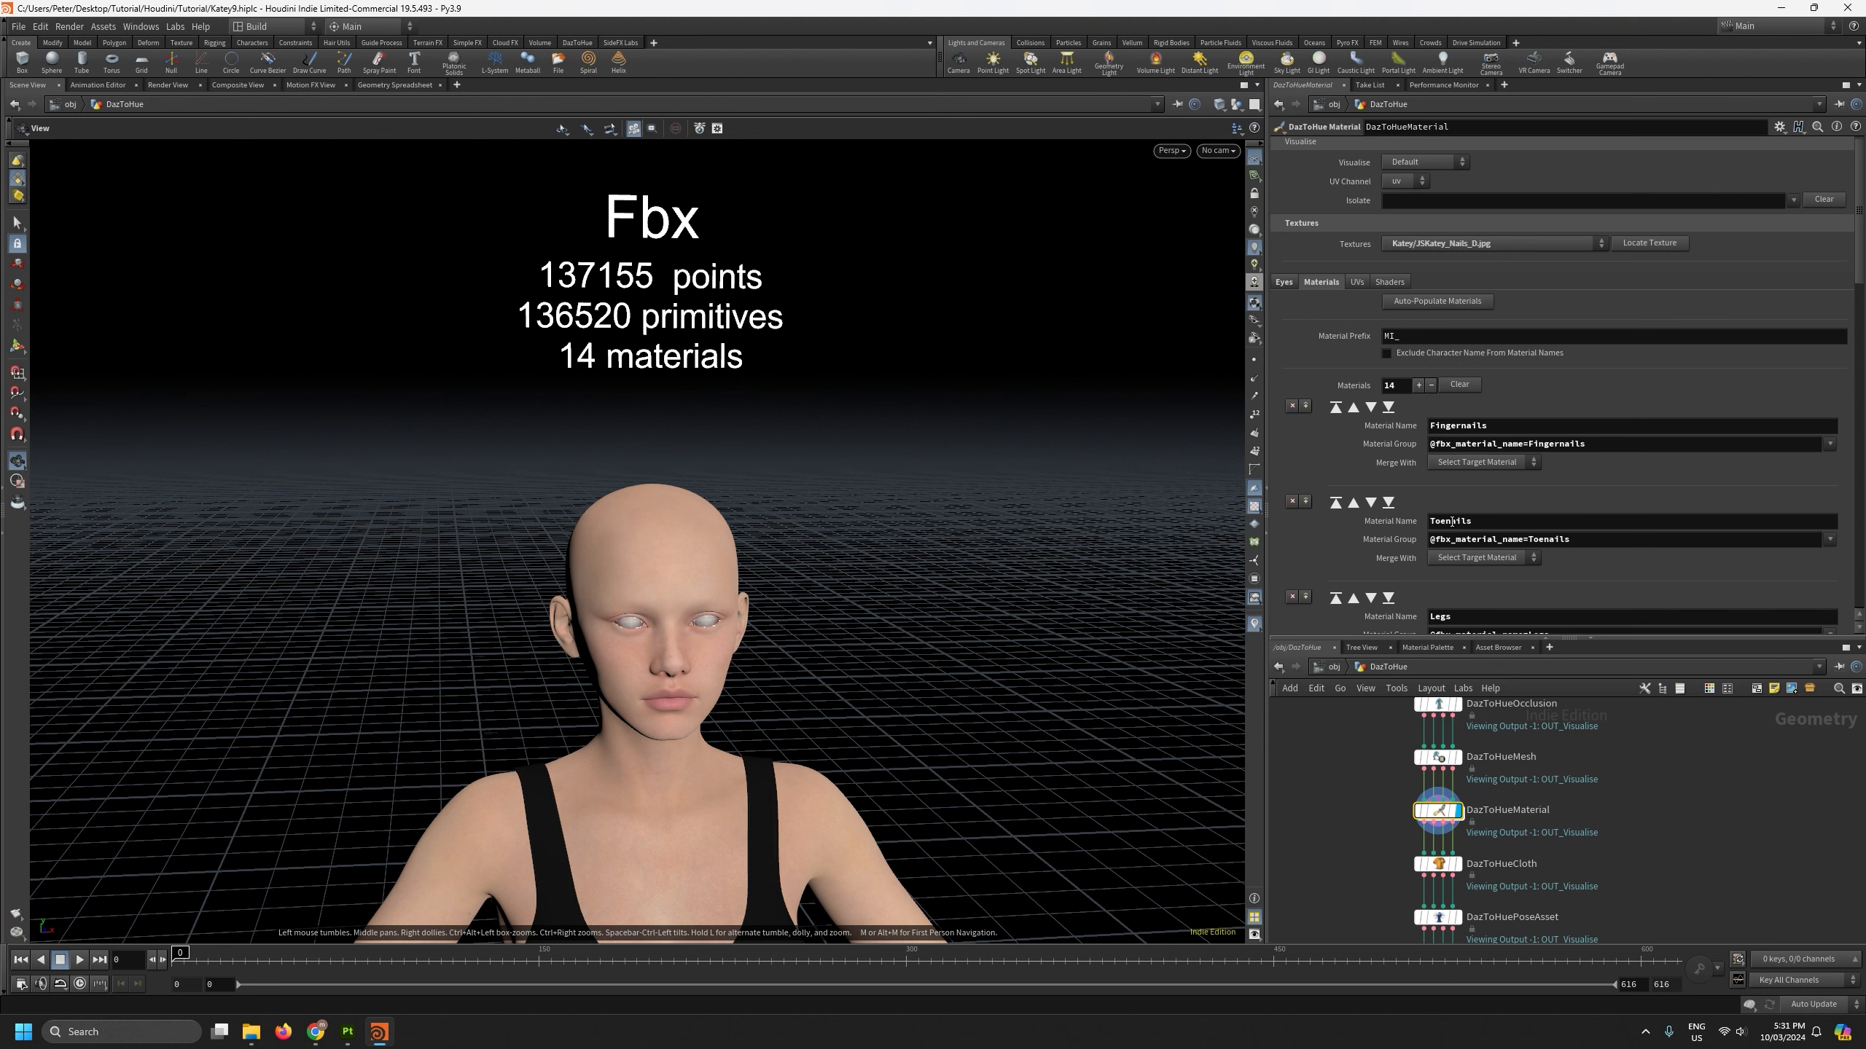
{"action": "scroll", "coordinate": [1501, 434], "scroll_direction": "up", "scroll_amount": 1}
{"action": "left_click", "coordinate": [1606, 449]}
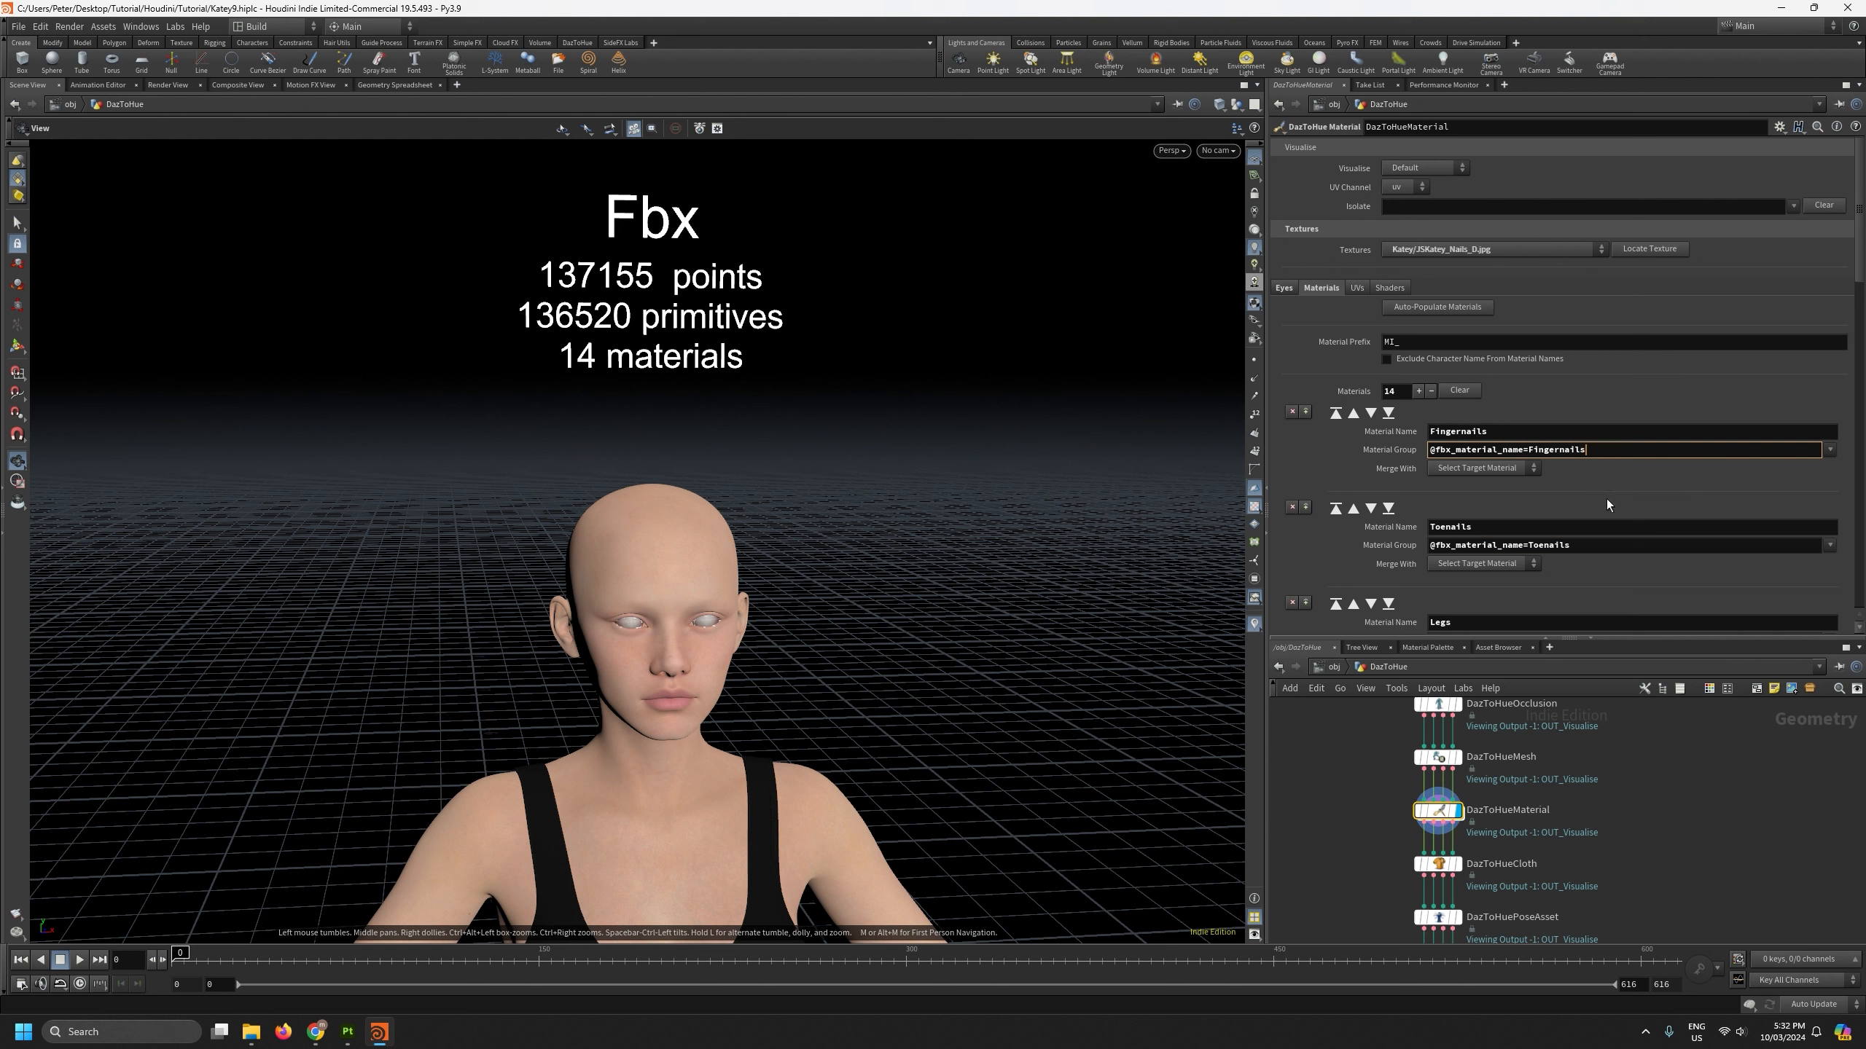
{"action": "left_click", "coordinate": [1612, 409]}
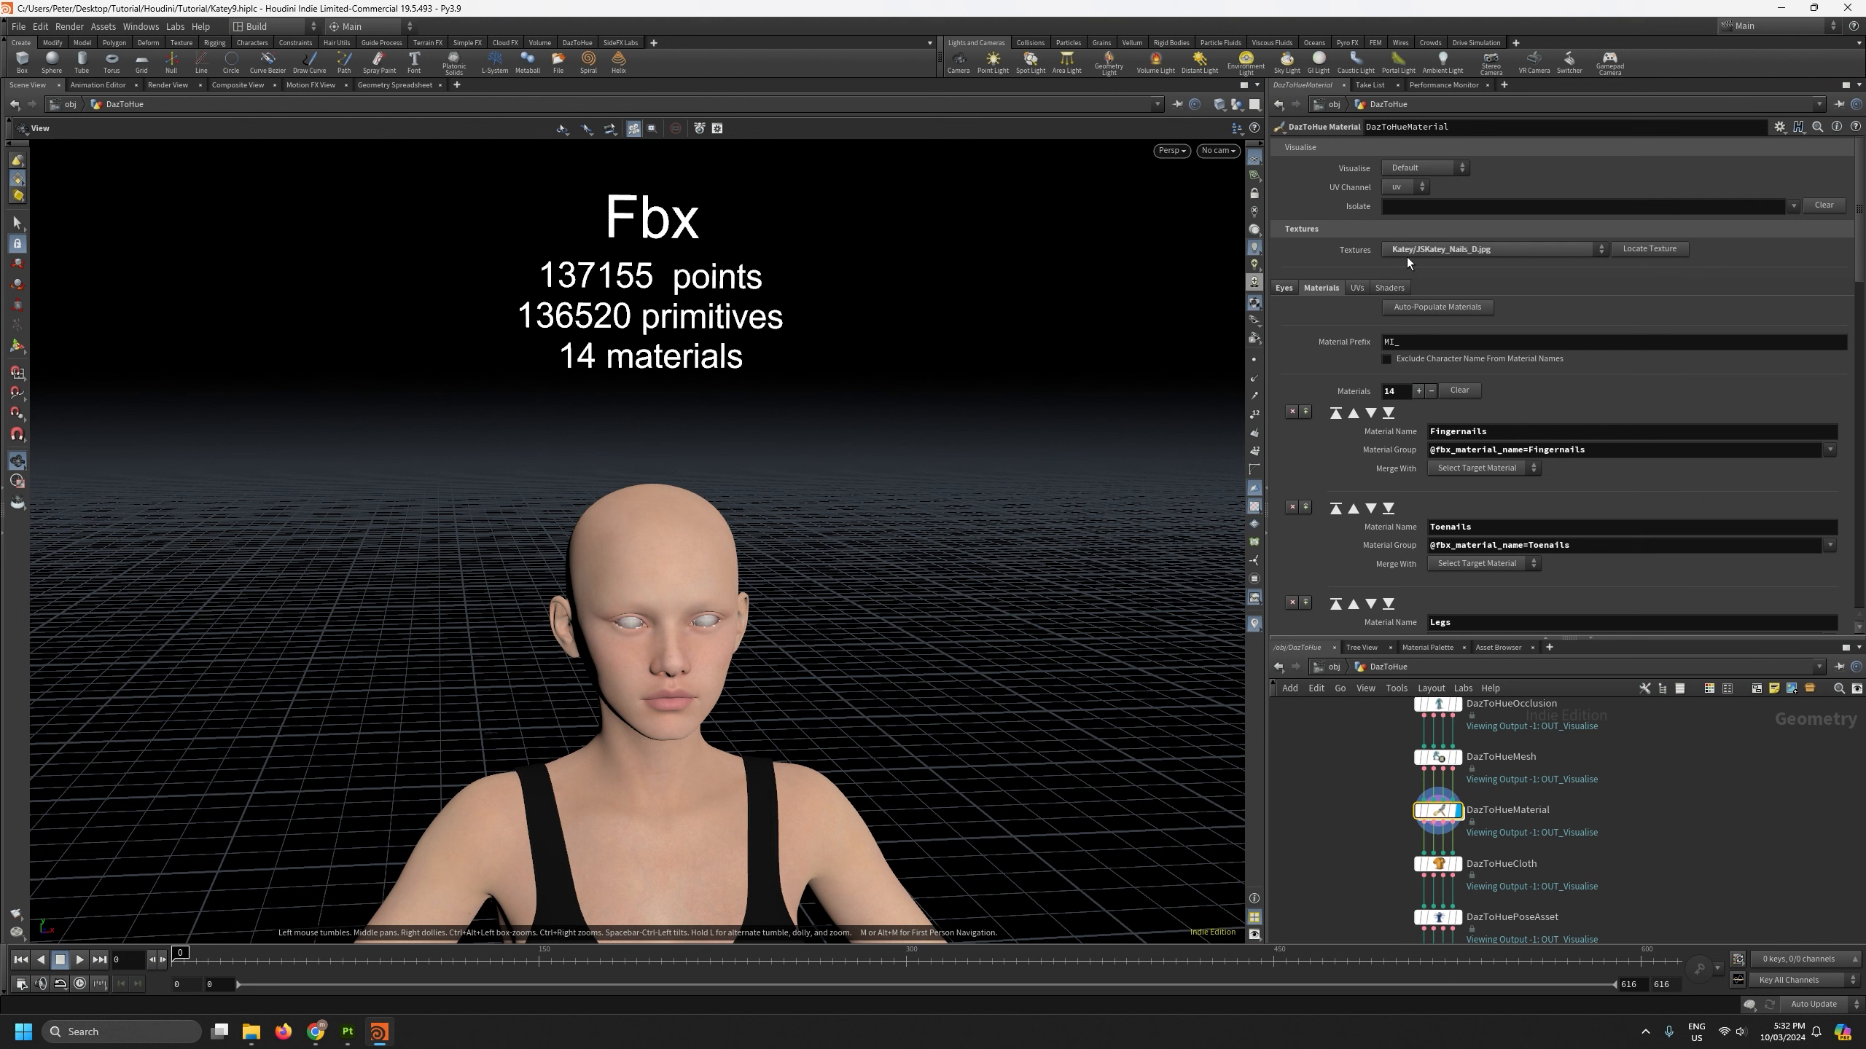
Step: Locate the JSKatey_Nails_D.jpg texture on disk, view the image, and close it along with its folder
{"action": "left_click", "coordinate": [1434, 253]}
{"action": "left_click", "coordinate": [1471, 267]}
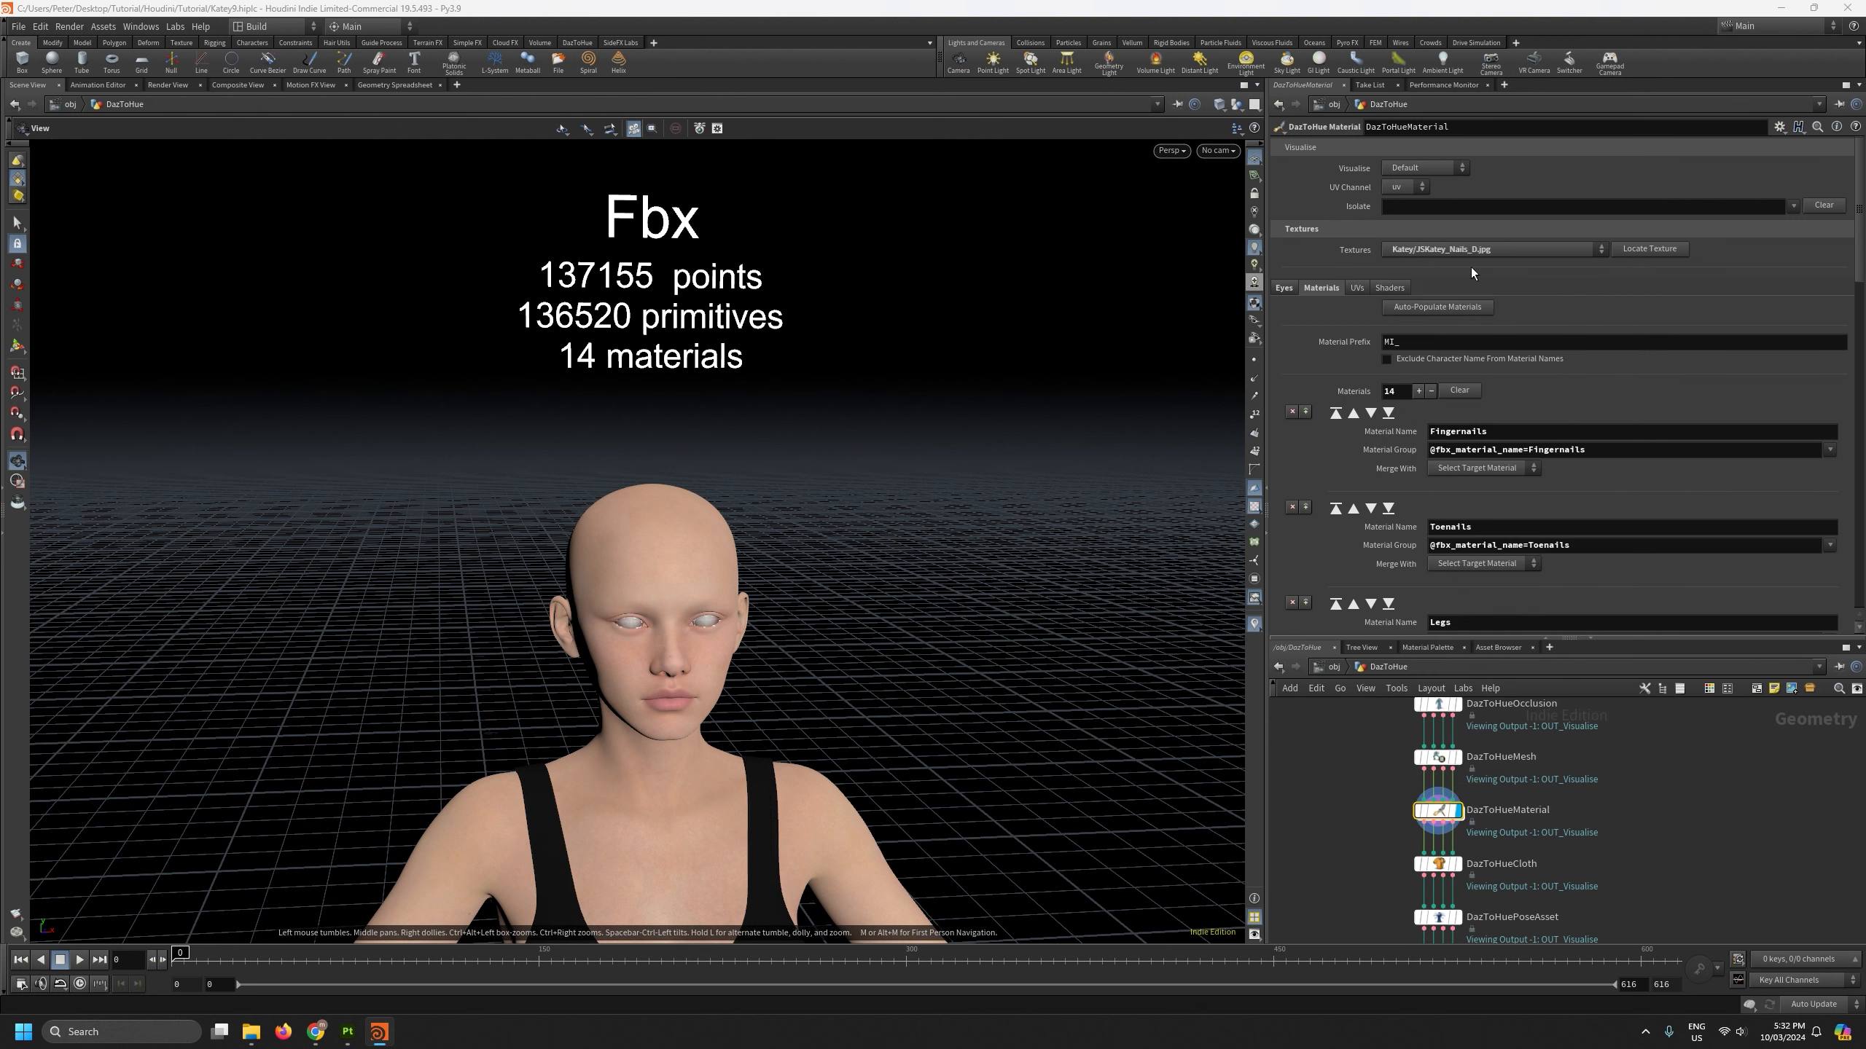
{"action": "left_click", "coordinate": [1647, 248]}
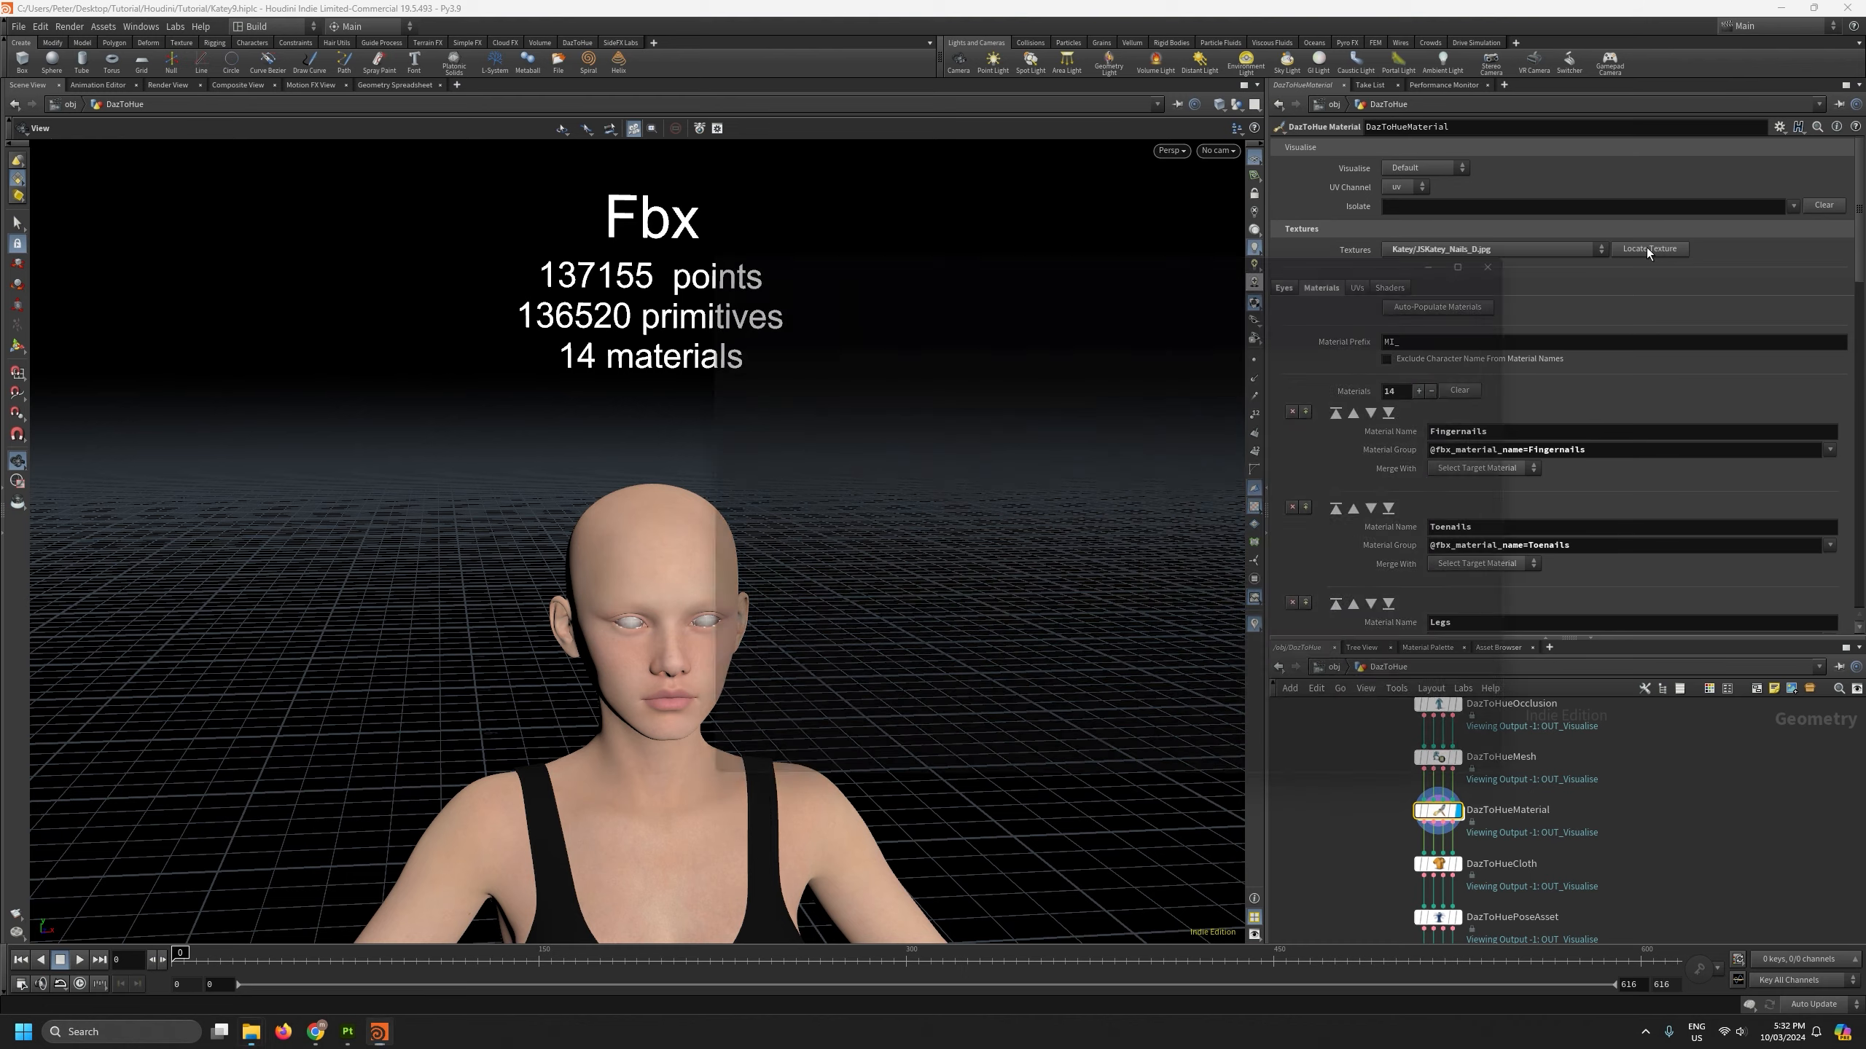
{"action": "double_click", "coordinate": [1490, 717]}
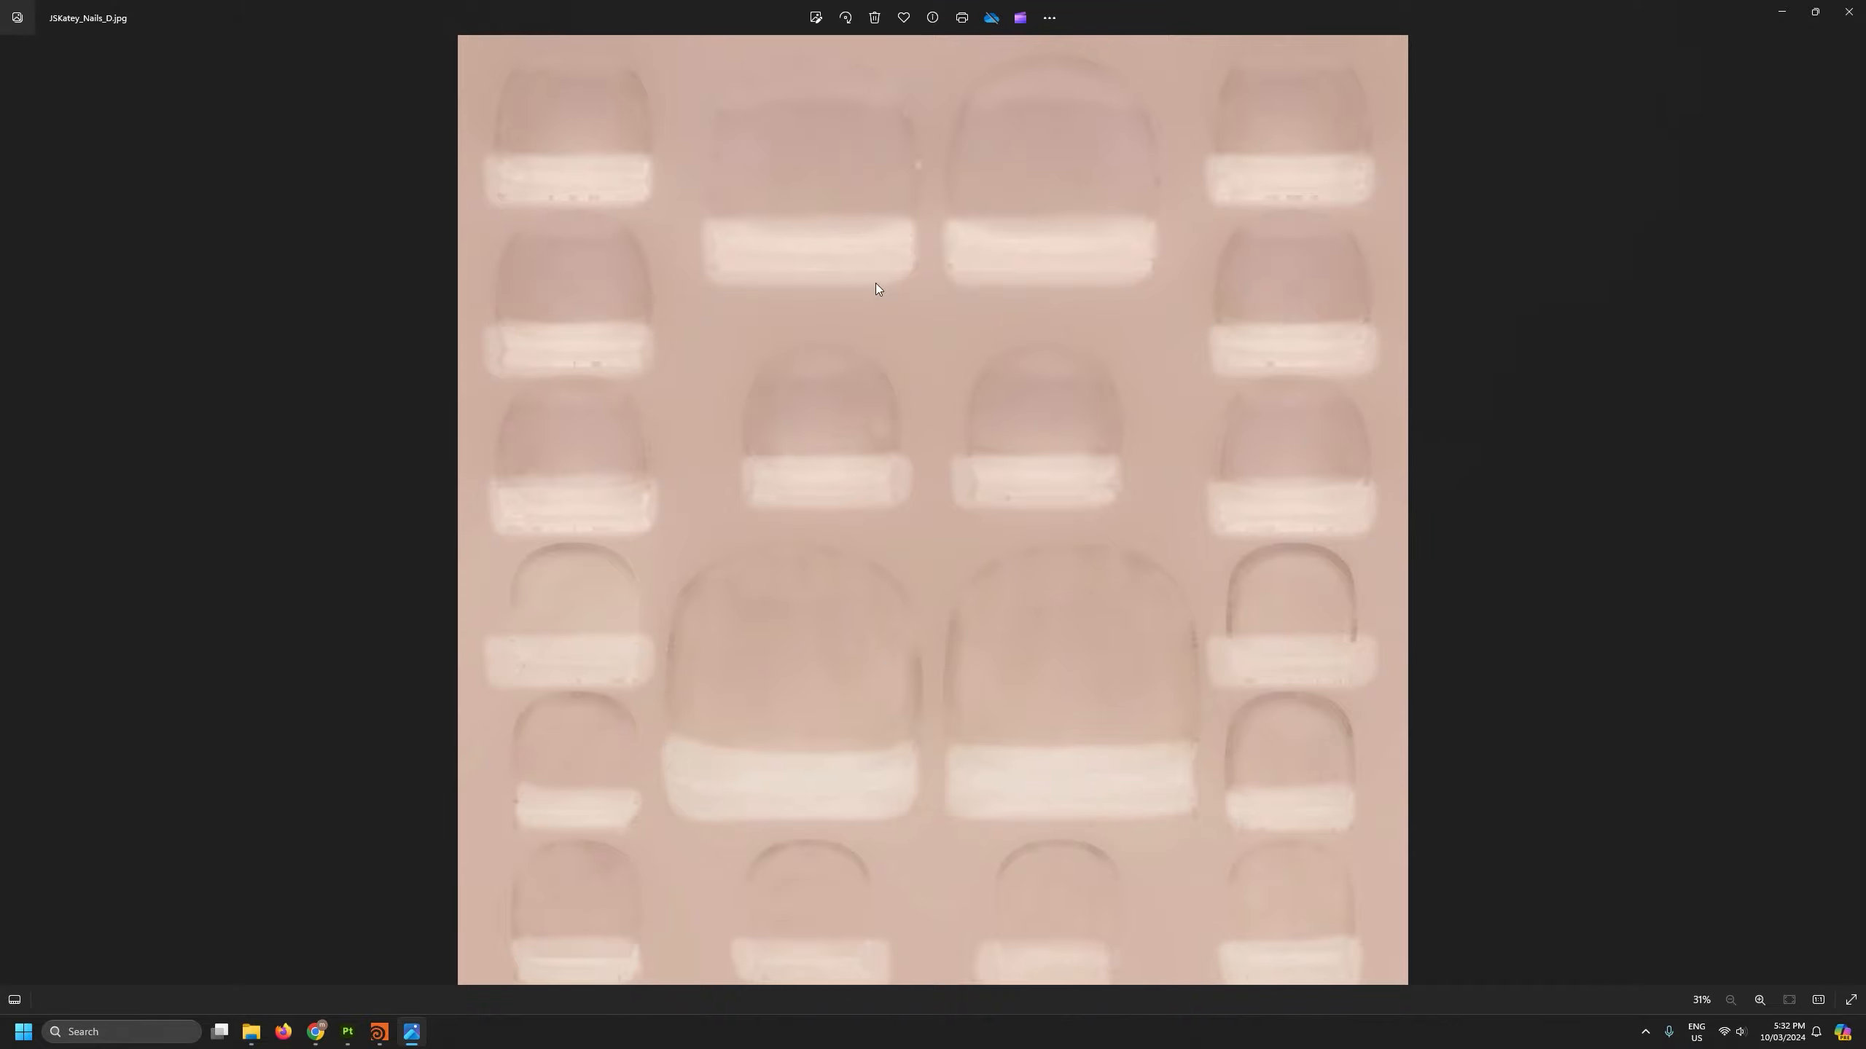
{"action": "left_click", "coordinate": [1848, 11]}
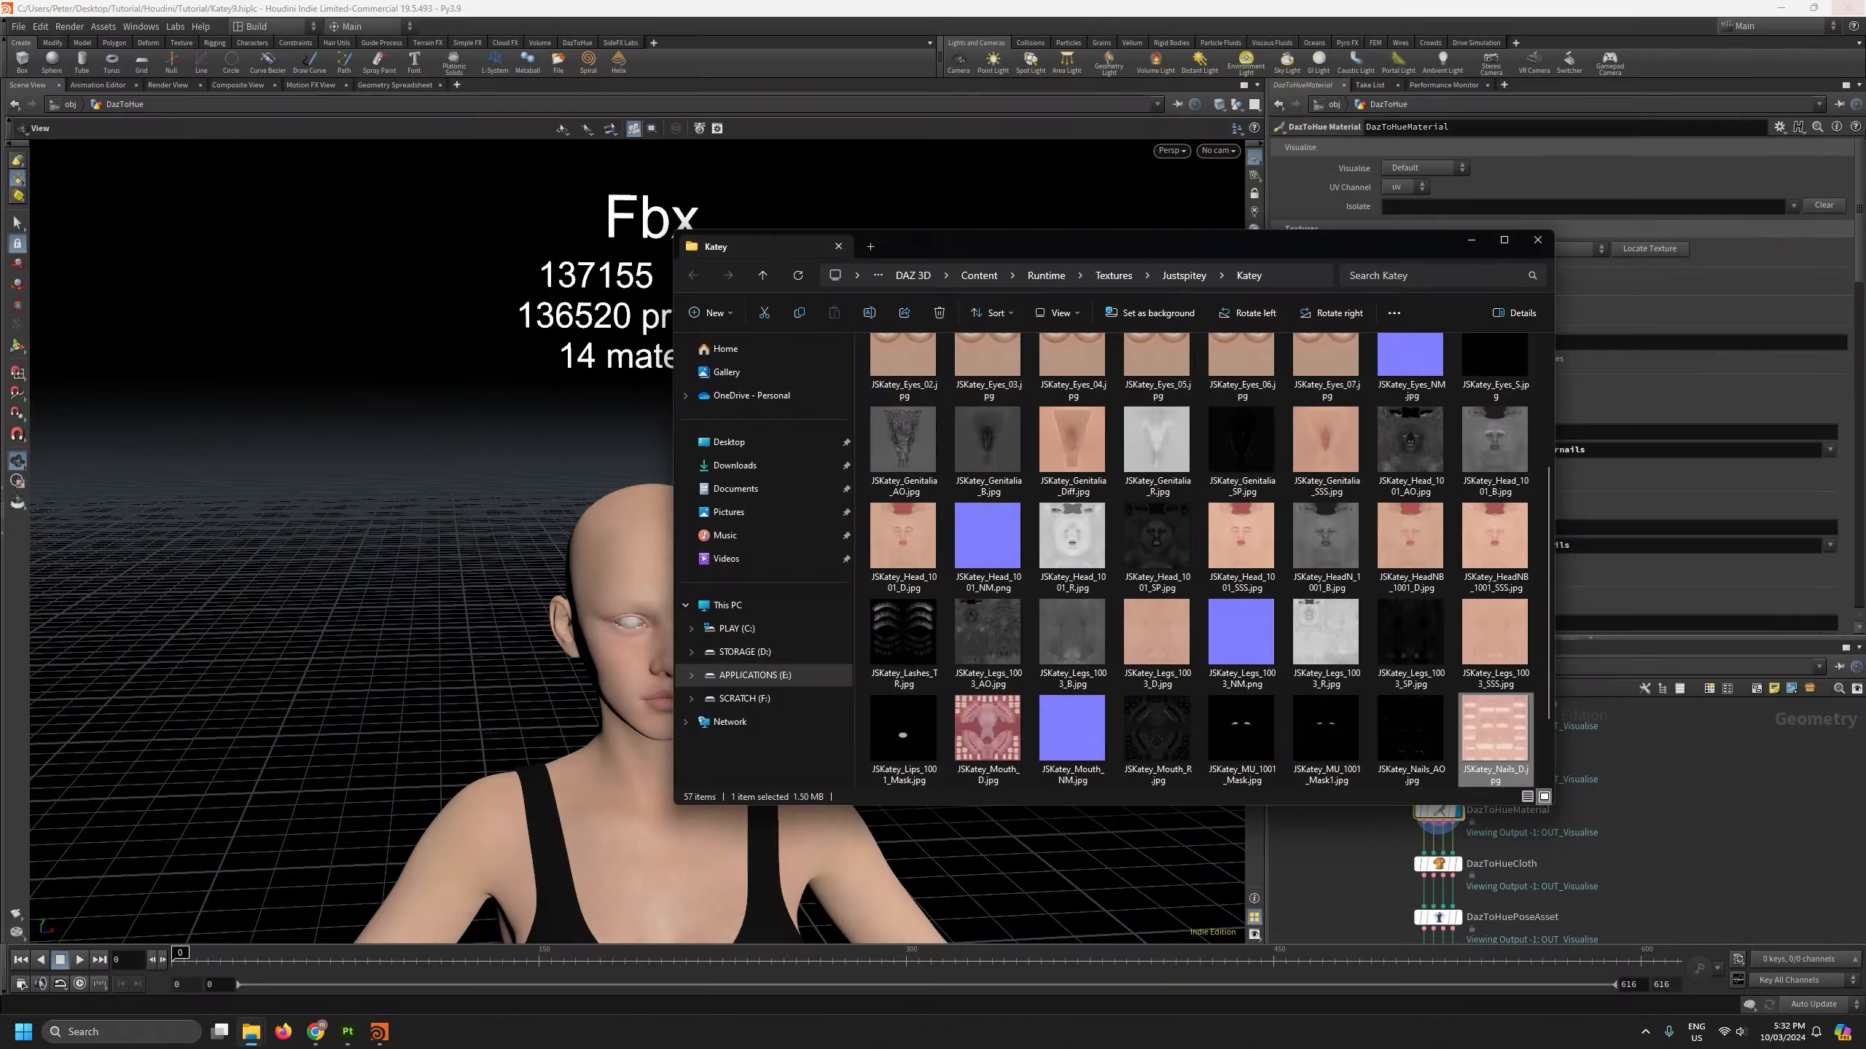
{"action": "left_click", "coordinate": [1541, 239]}
Step: Merge the Toenails material into Fingernails and rename the combined material Nails
{"action": "scroll", "coordinate": [1619, 487], "scroll_direction": "down", "scroll_amount": 1}
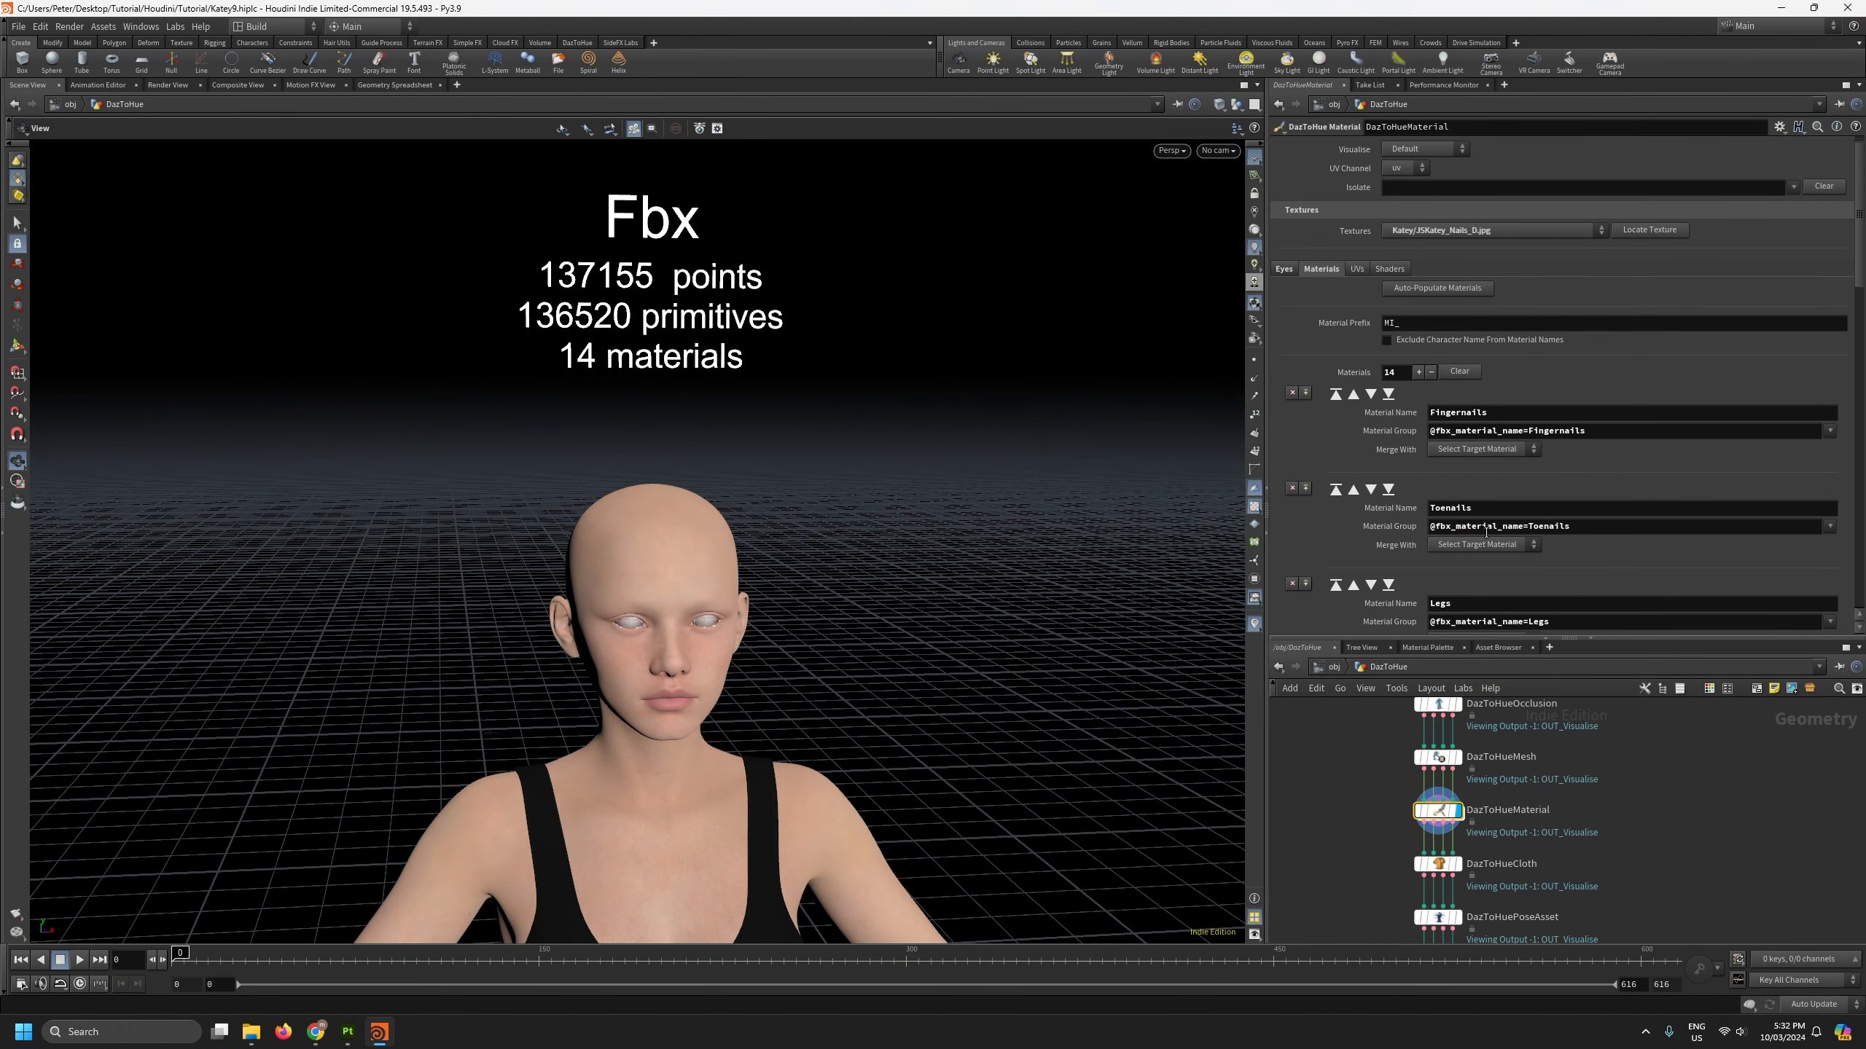
{"action": "left_click", "coordinate": [1306, 489]}
{"action": "left_click_drag", "start_coordinate": [1745, 433], "coordinate": [1610, 432]}
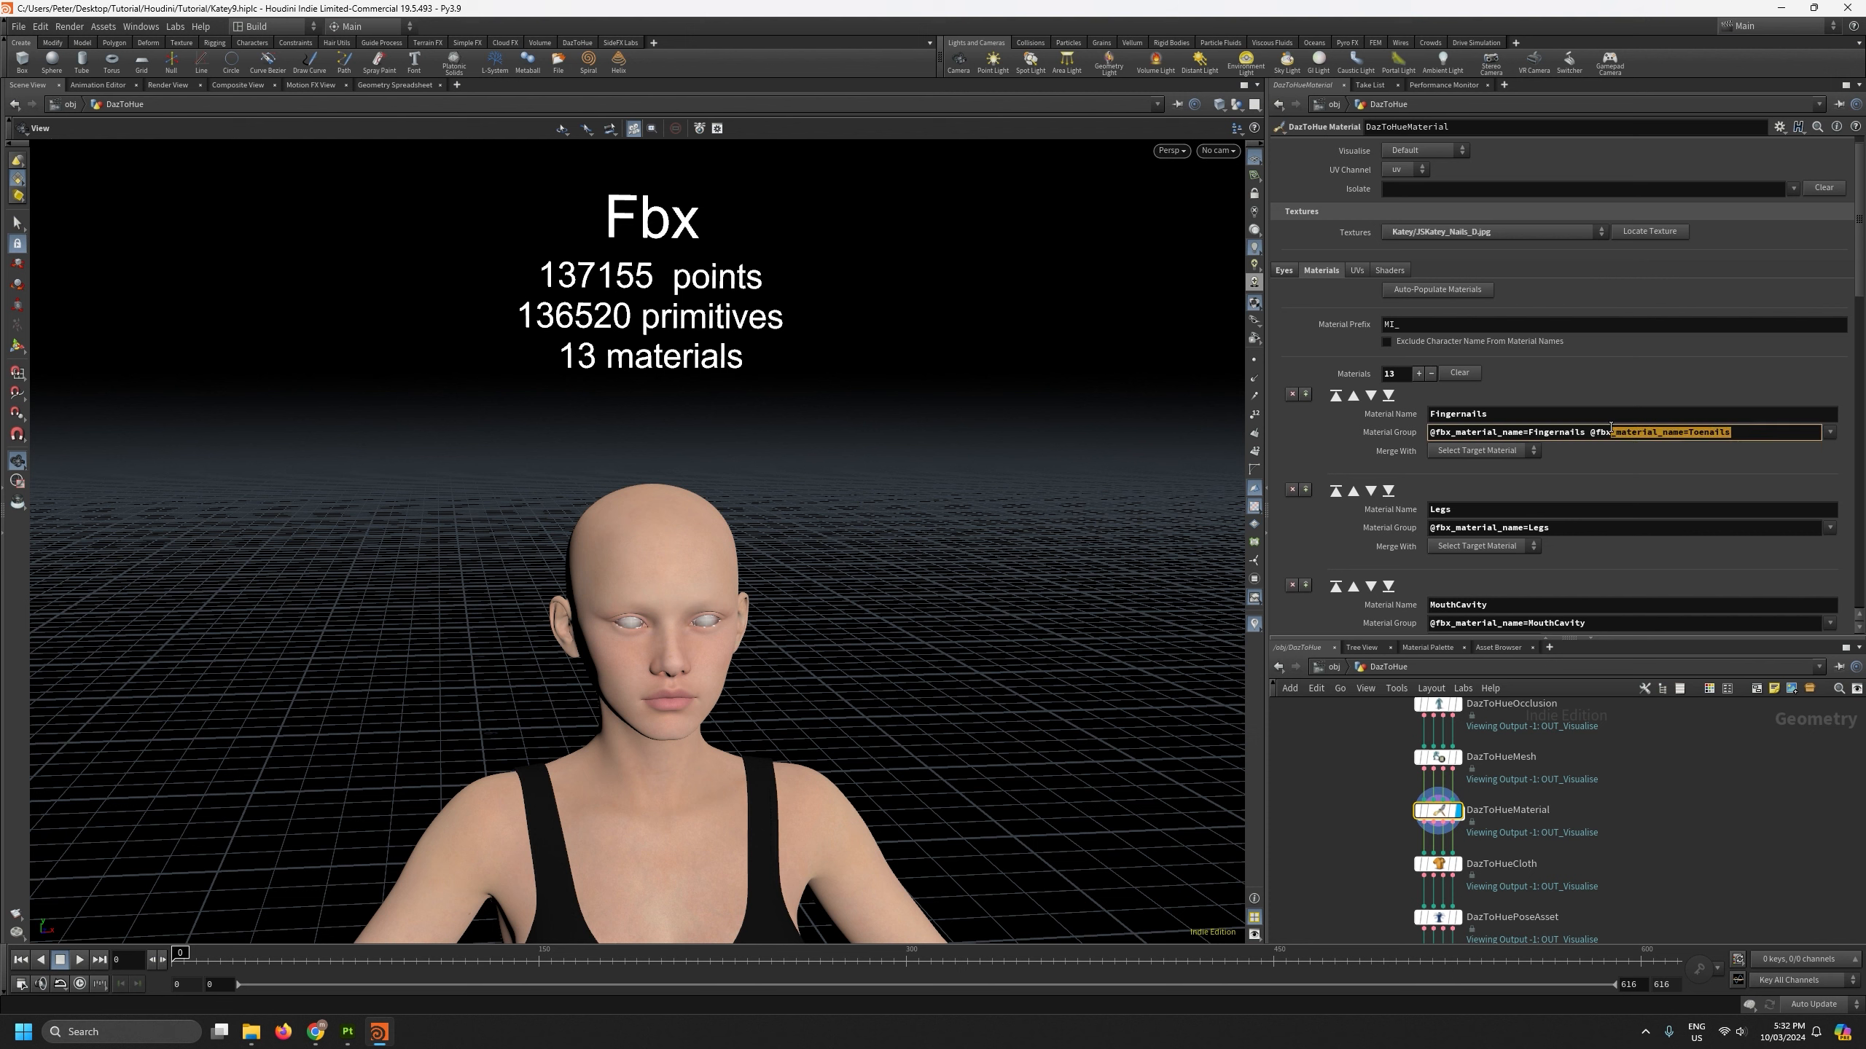
{"action": "left_click_drag", "start_coordinate": [1467, 414], "coordinate": [1246, 413]}
{"action": "type", "text": "N"}
{"action": "key", "text": "Return"}
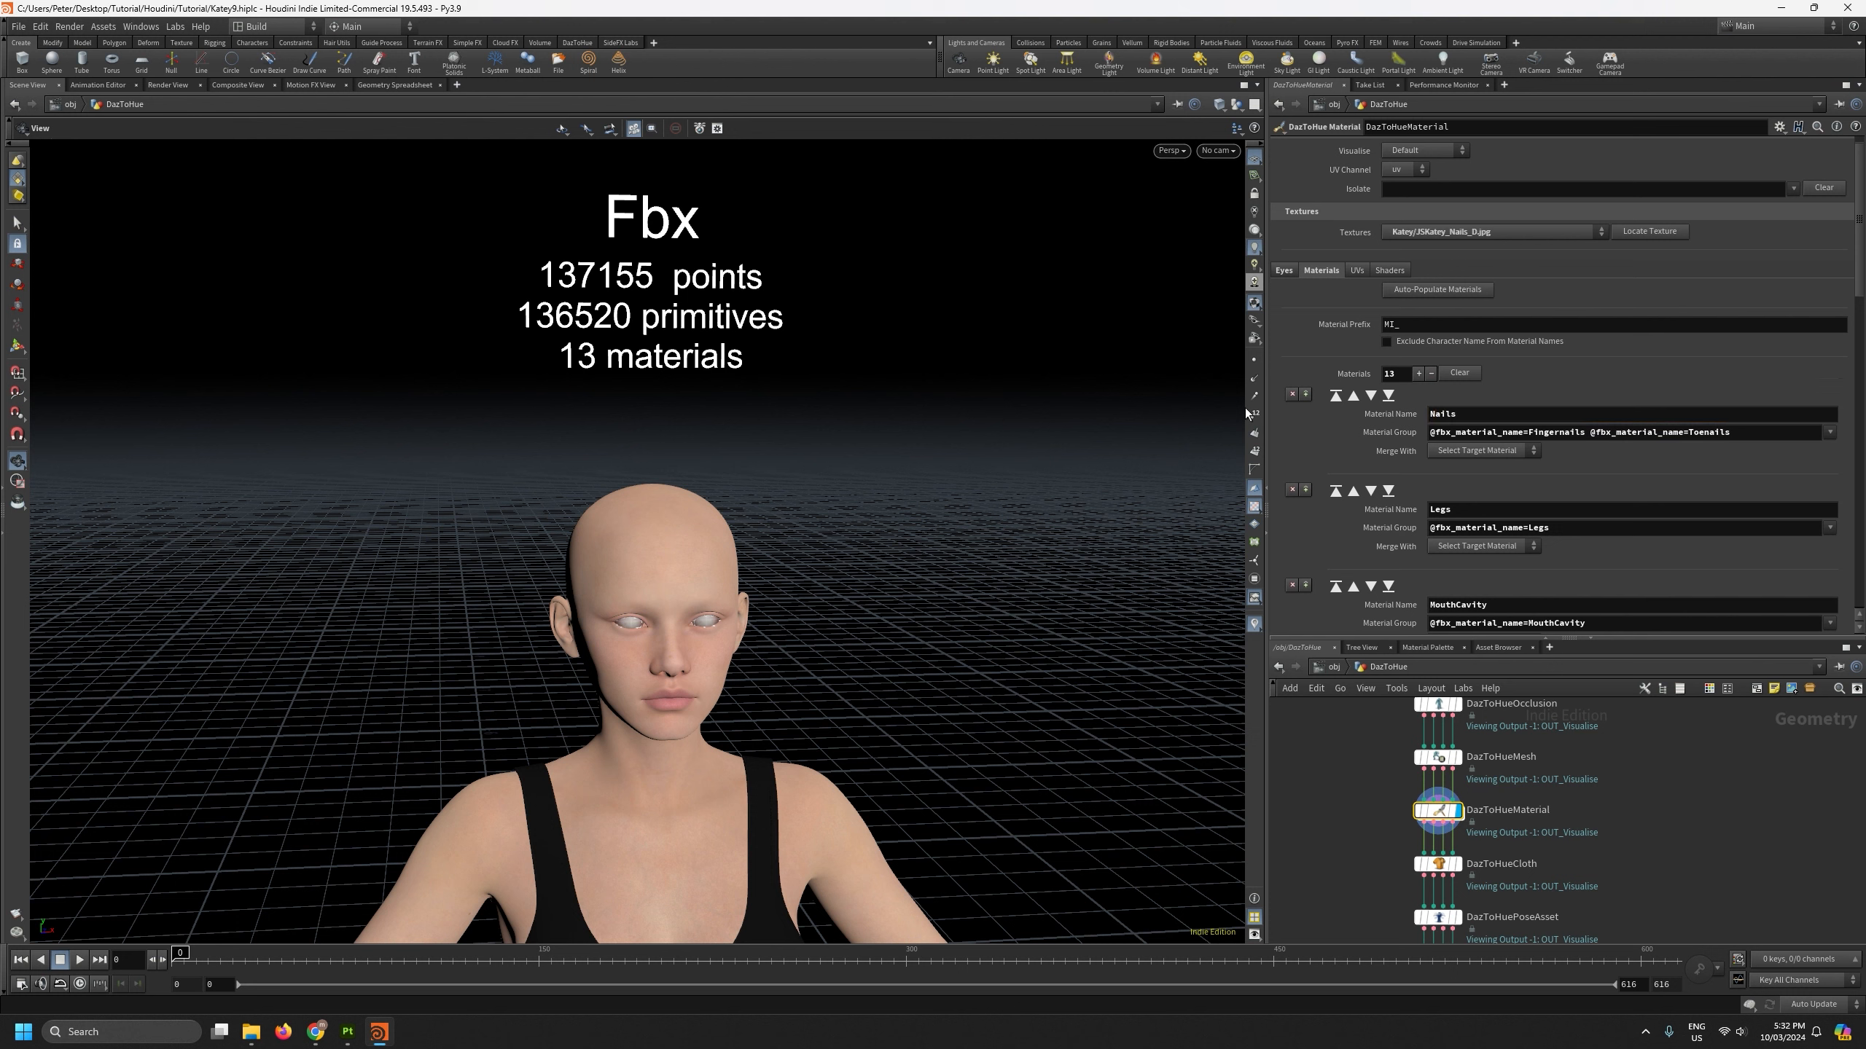
Step: Merge the MouthCavity material into the Head material
{"action": "scroll", "coordinate": [1621, 471], "scroll_direction": "down", "scroll_amount": 2}
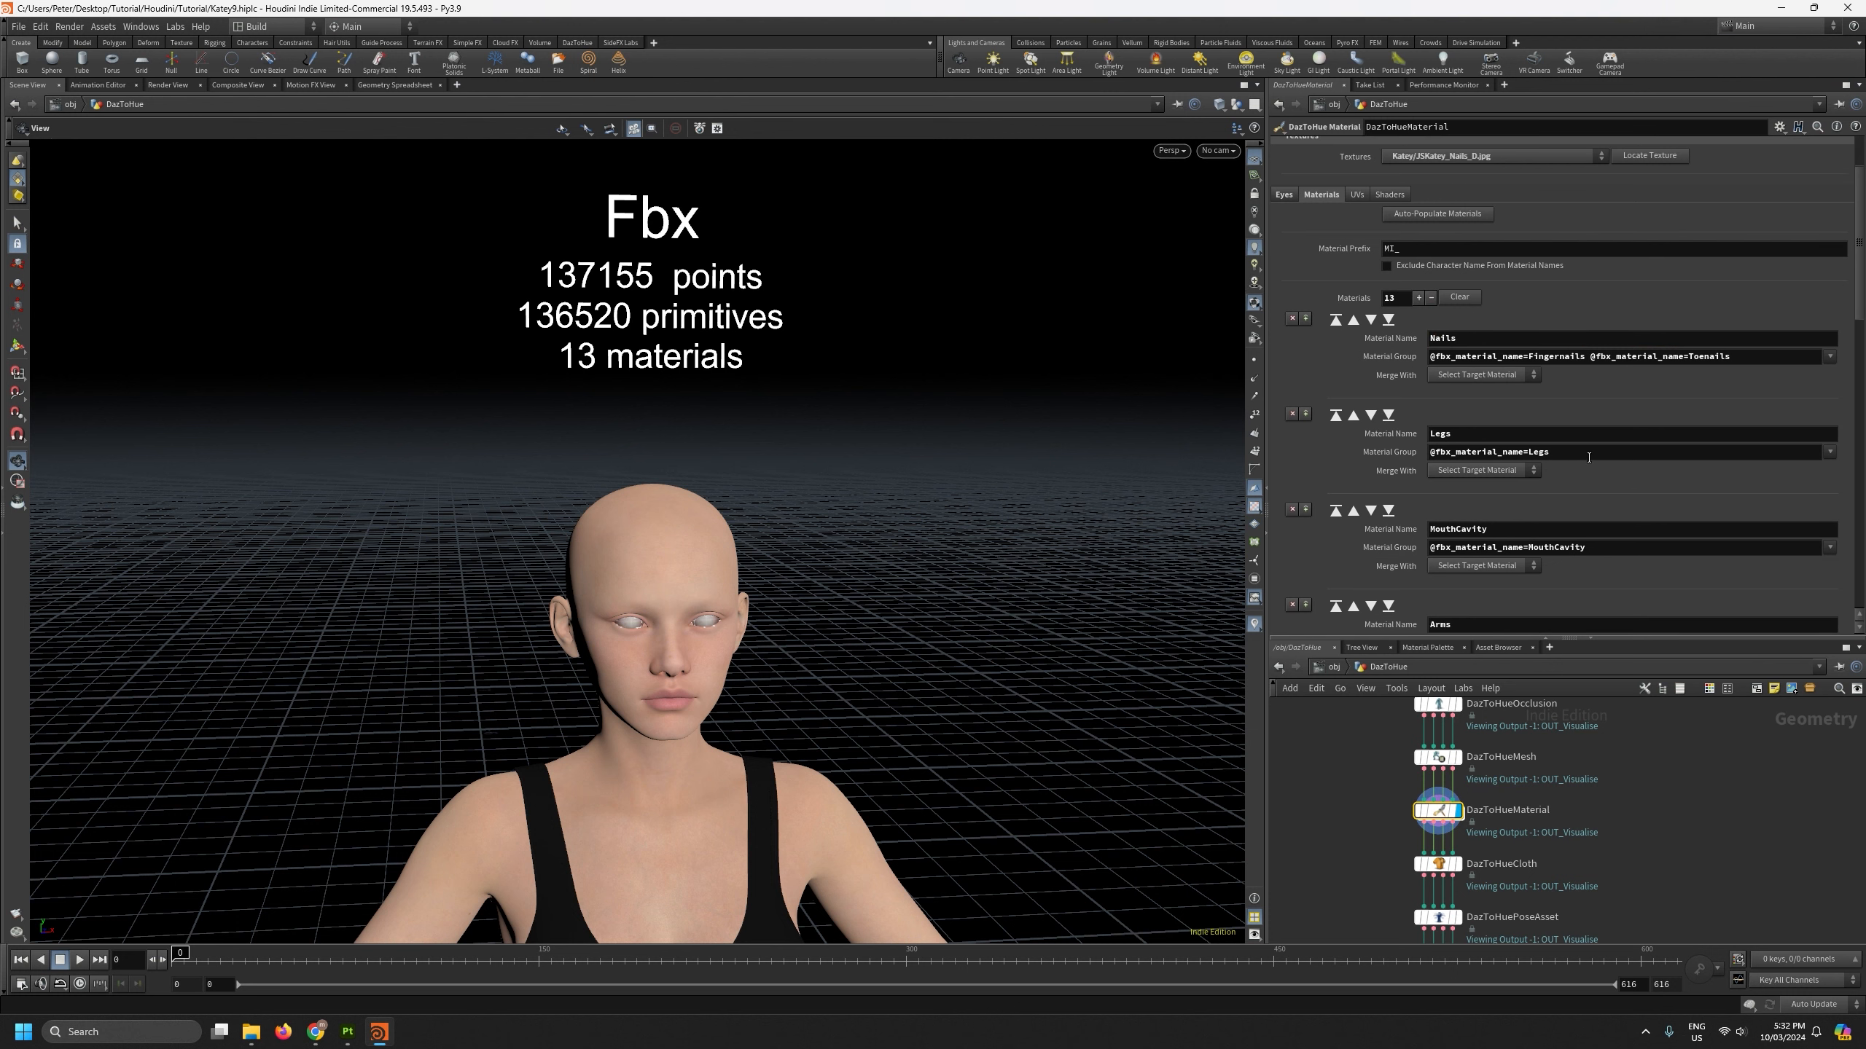
{"action": "scroll", "coordinate": [1589, 458], "scroll_direction": "down", "scroll_amount": 4}
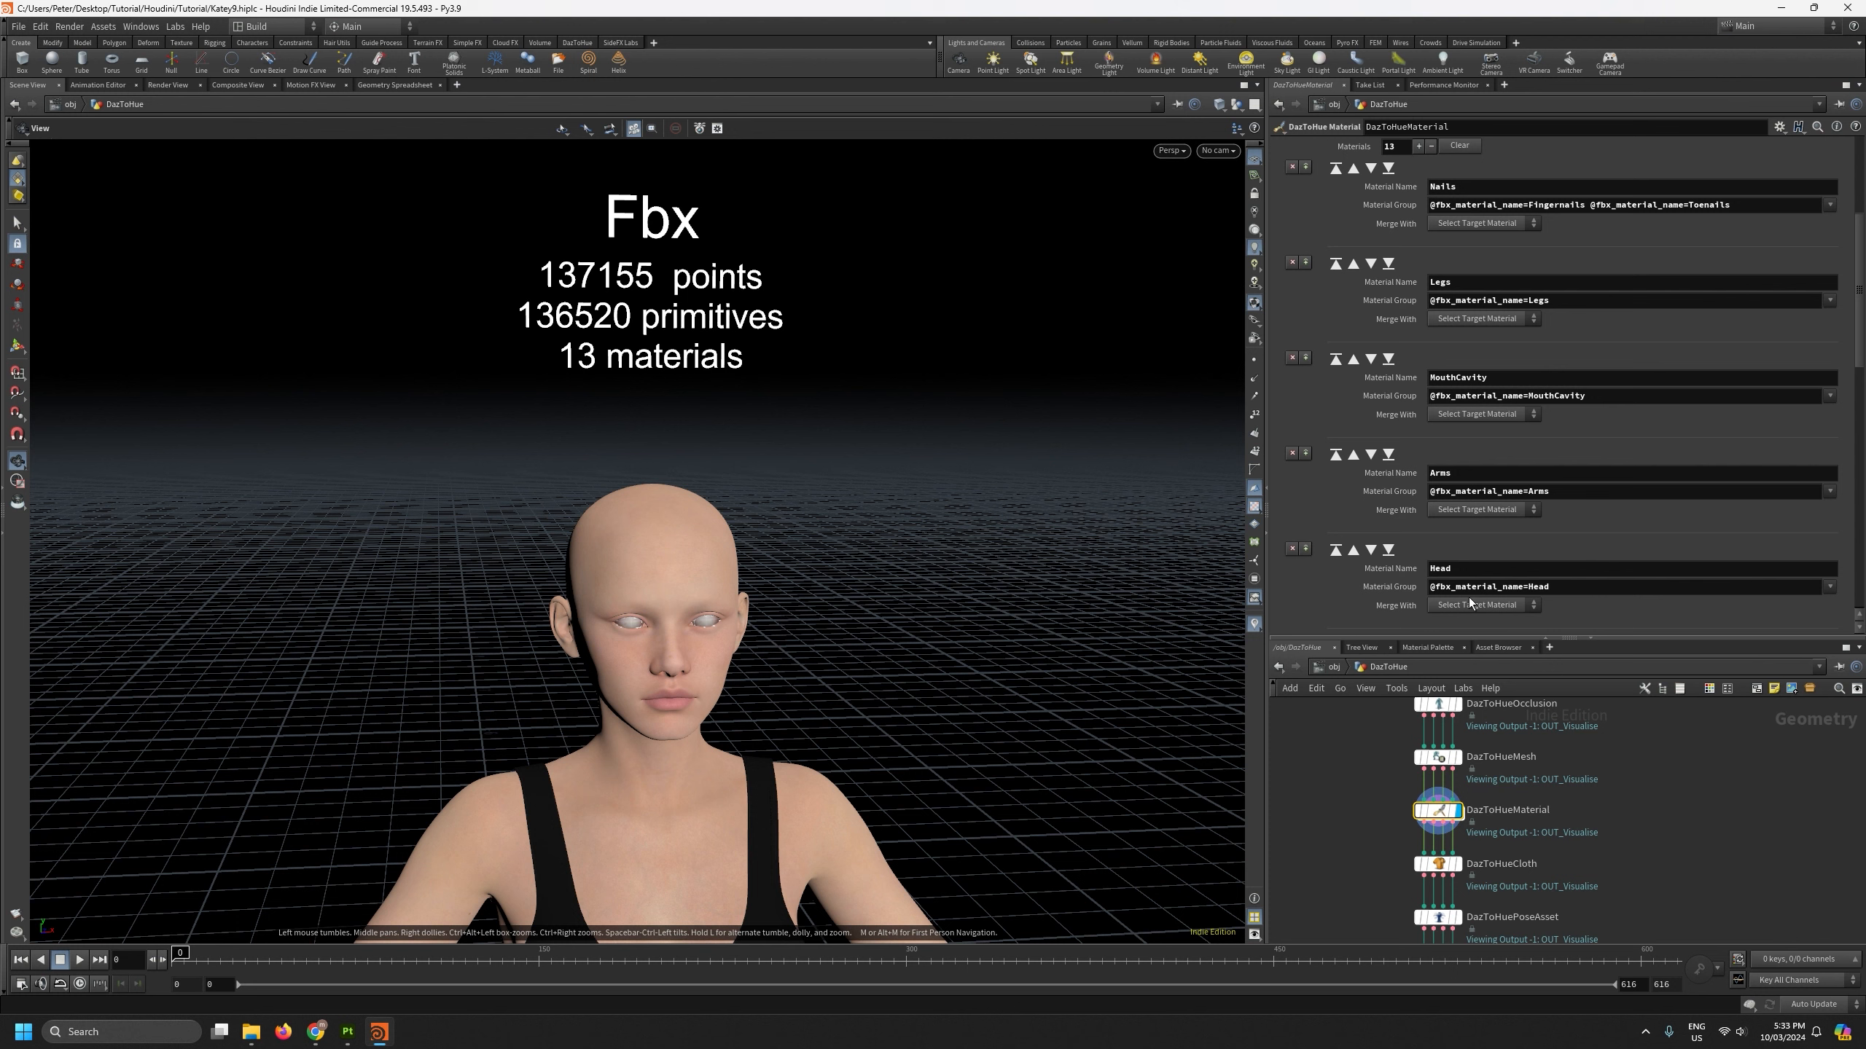
{"action": "left_click", "coordinate": [1452, 414]}
{"action": "left_click", "coordinate": [1459, 532]}
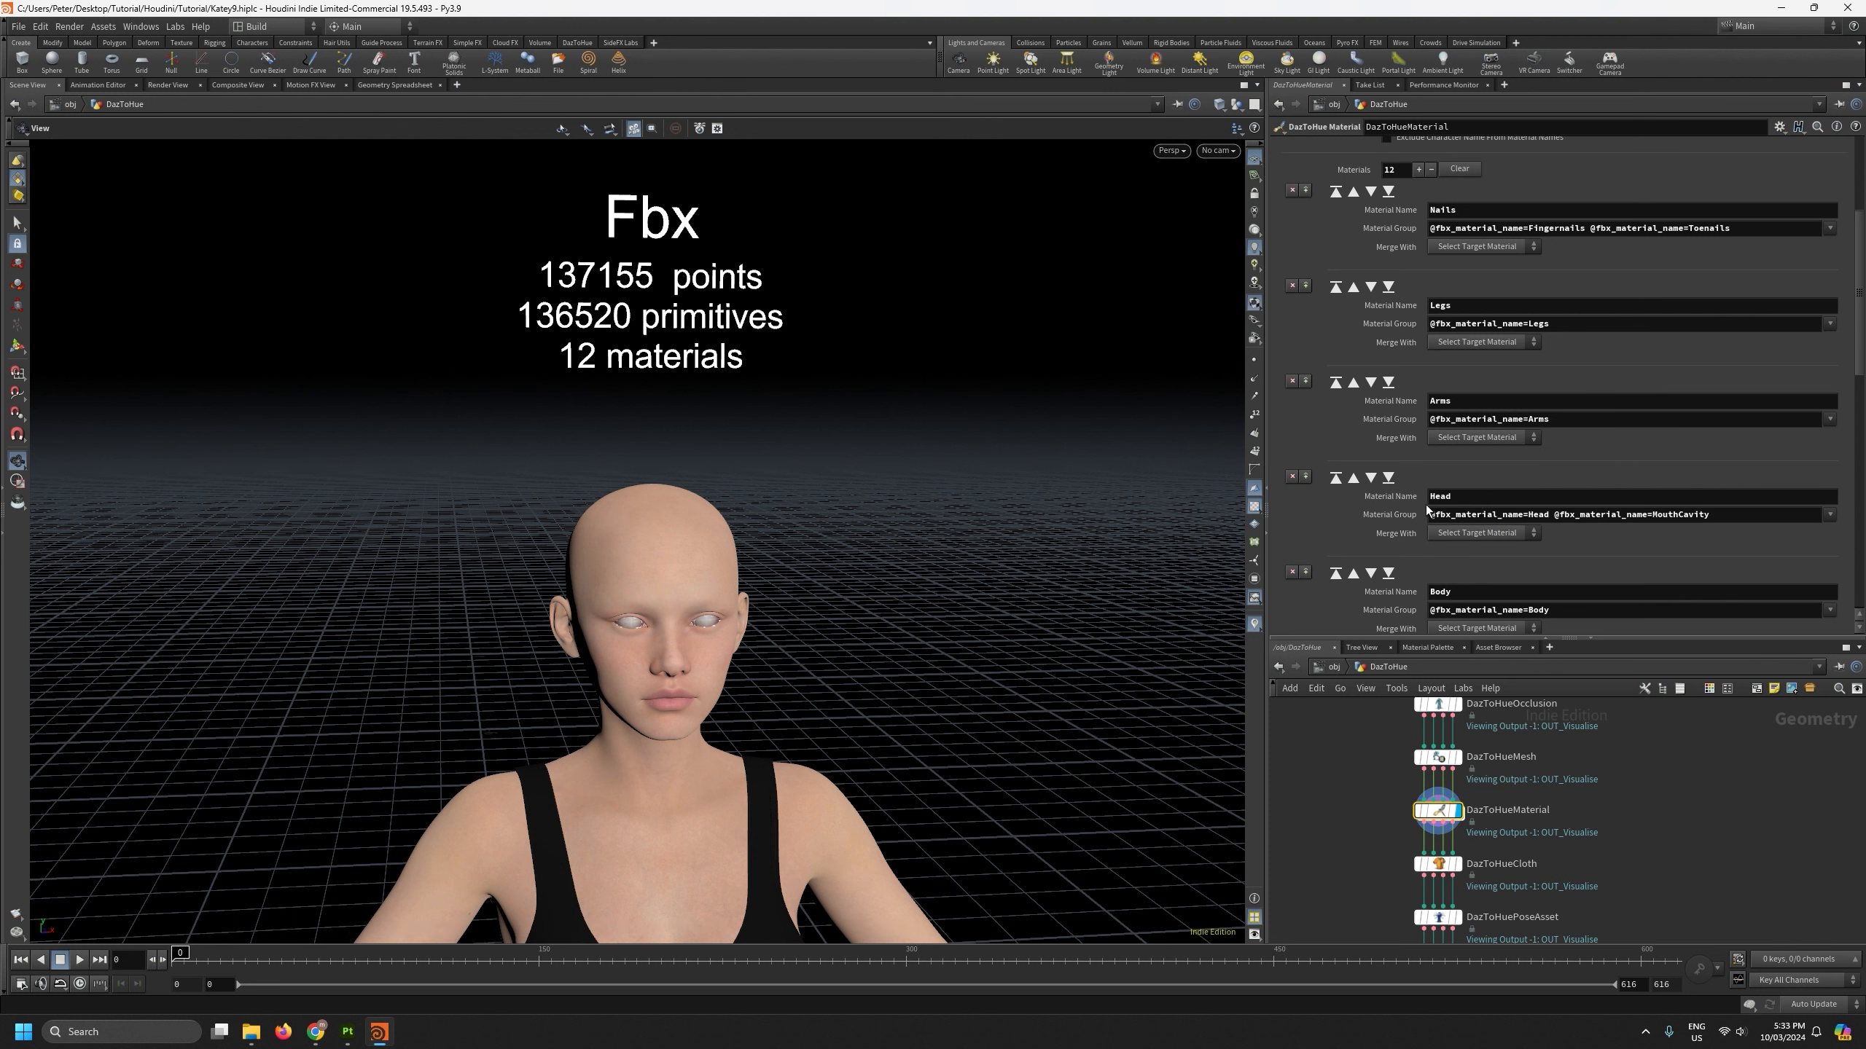
Step: Inspect the character's eyes up close and merge the RightEye material into another target material
{"action": "scroll", "coordinate": [1381, 493], "scroll_direction": "down", "scroll_amount": 2}
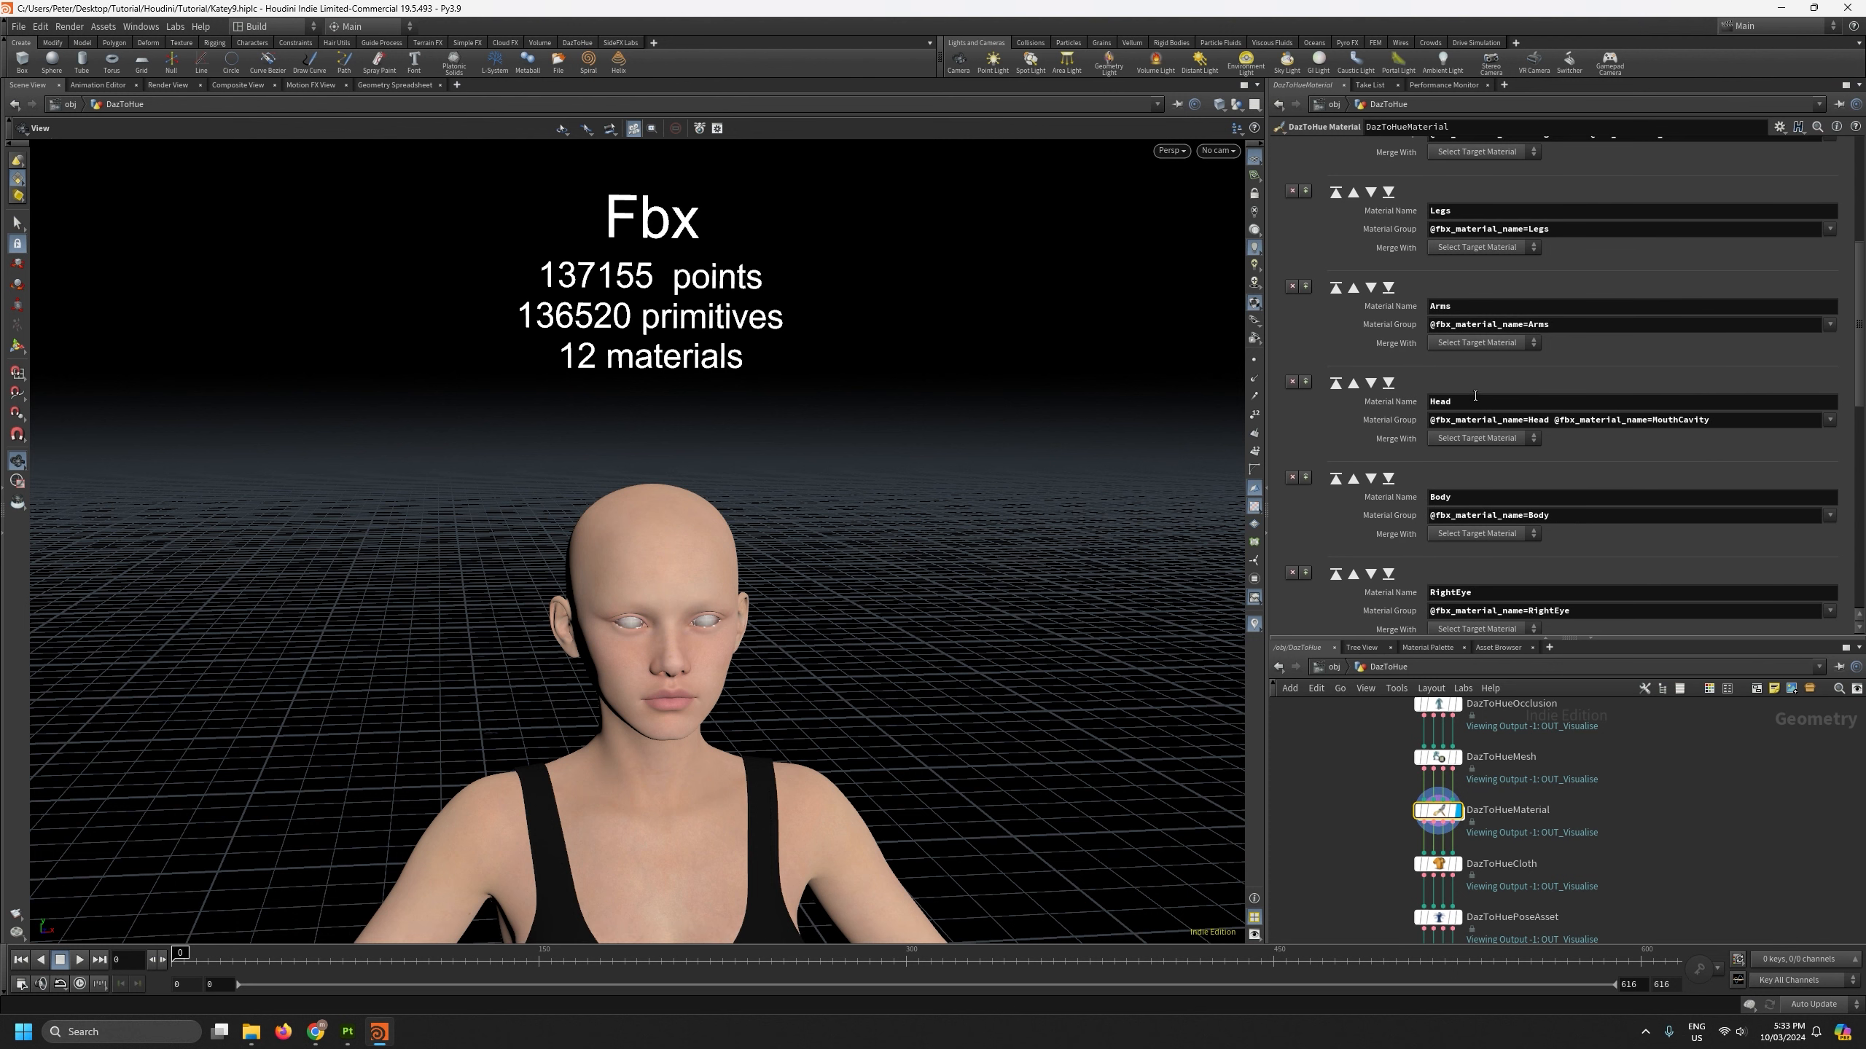
{"action": "scroll", "coordinate": [1485, 518], "scroll_direction": "down", "scroll_amount": 5}
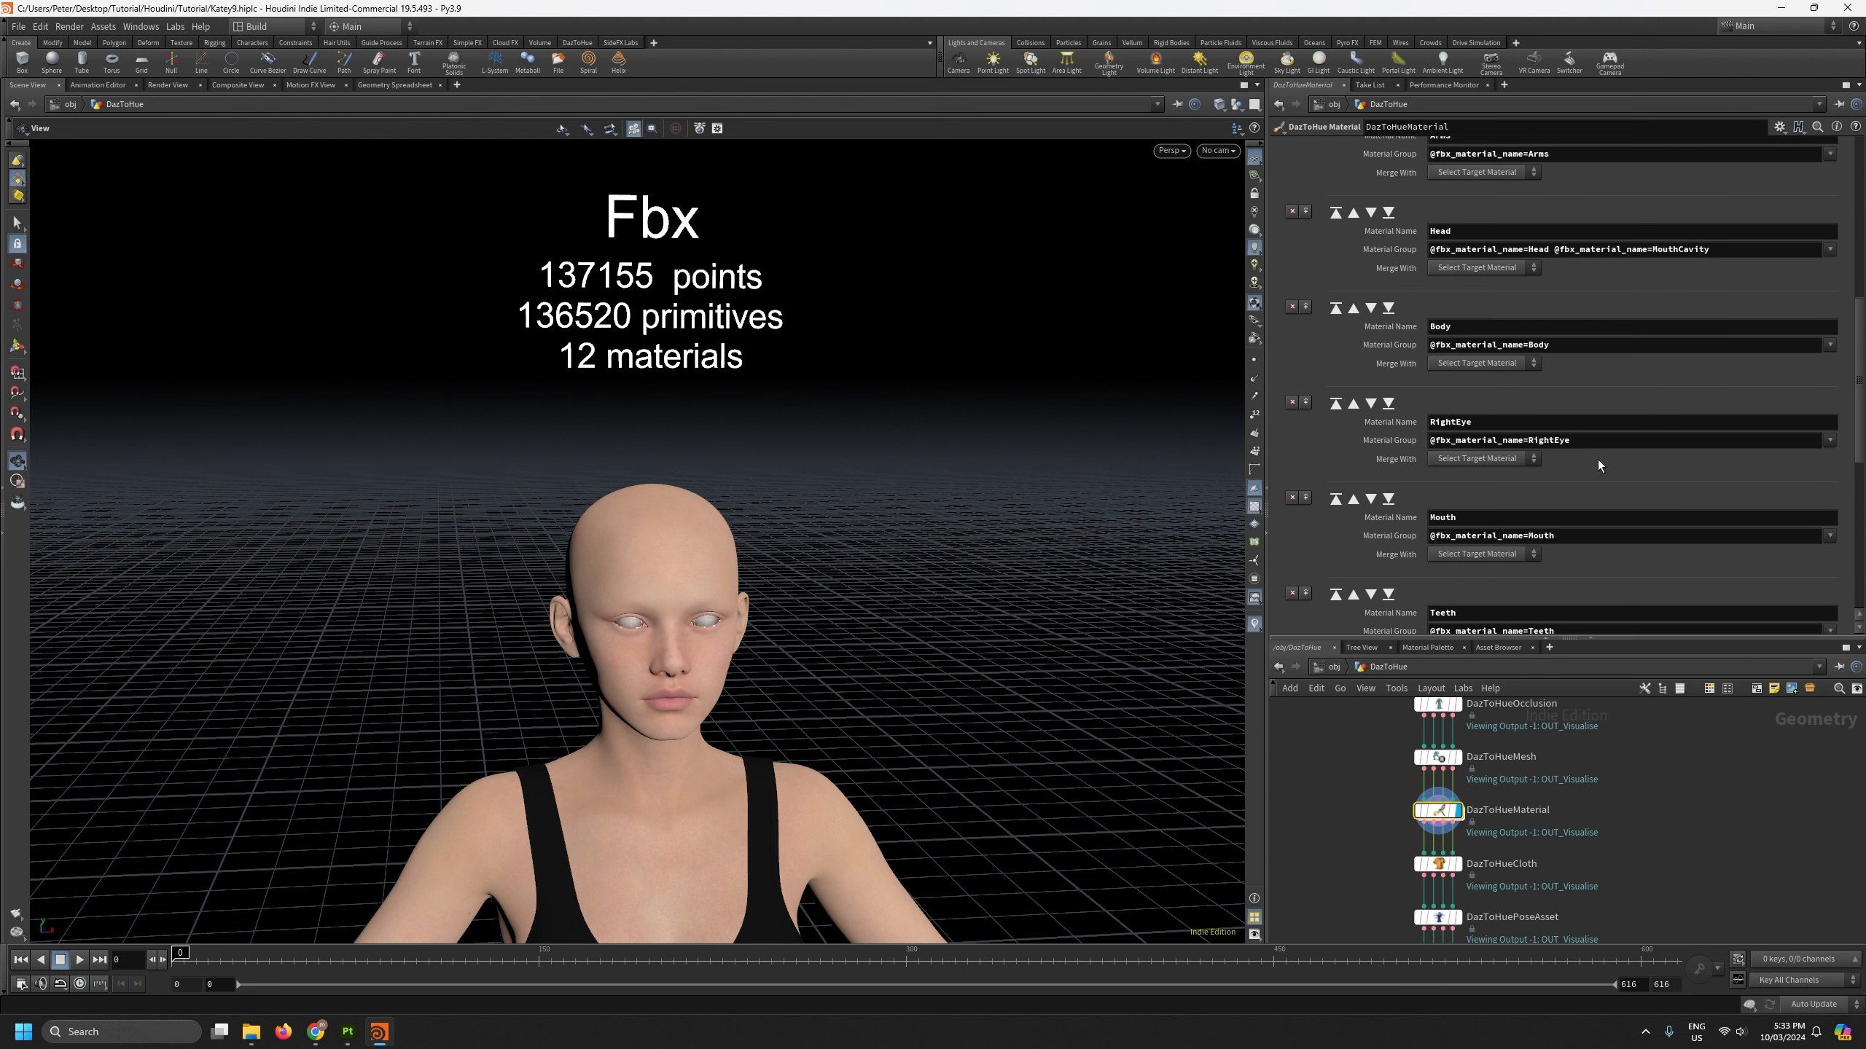
{"action": "scroll", "coordinate": [1603, 463], "scroll_direction": "down", "scroll_amount": 1}
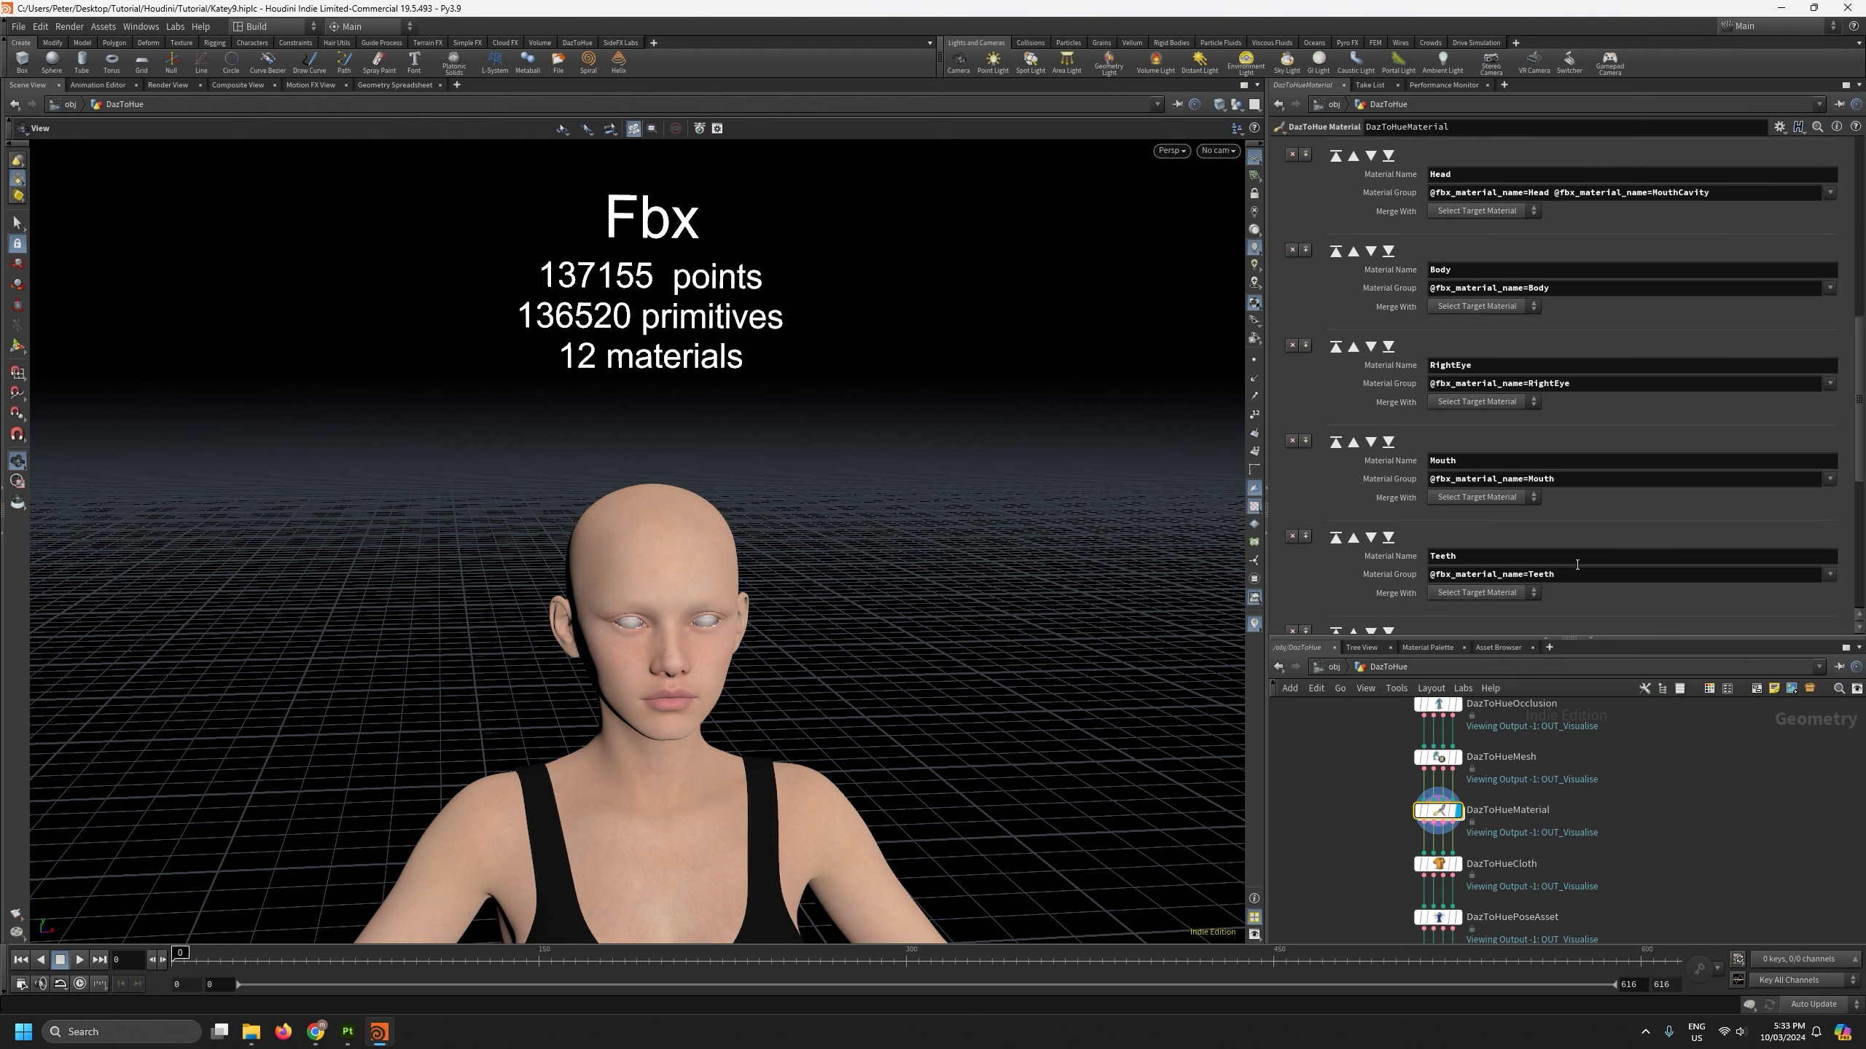
{"action": "scroll", "coordinate": [679, 680], "scroll_direction": "up", "scroll_amount": 5}
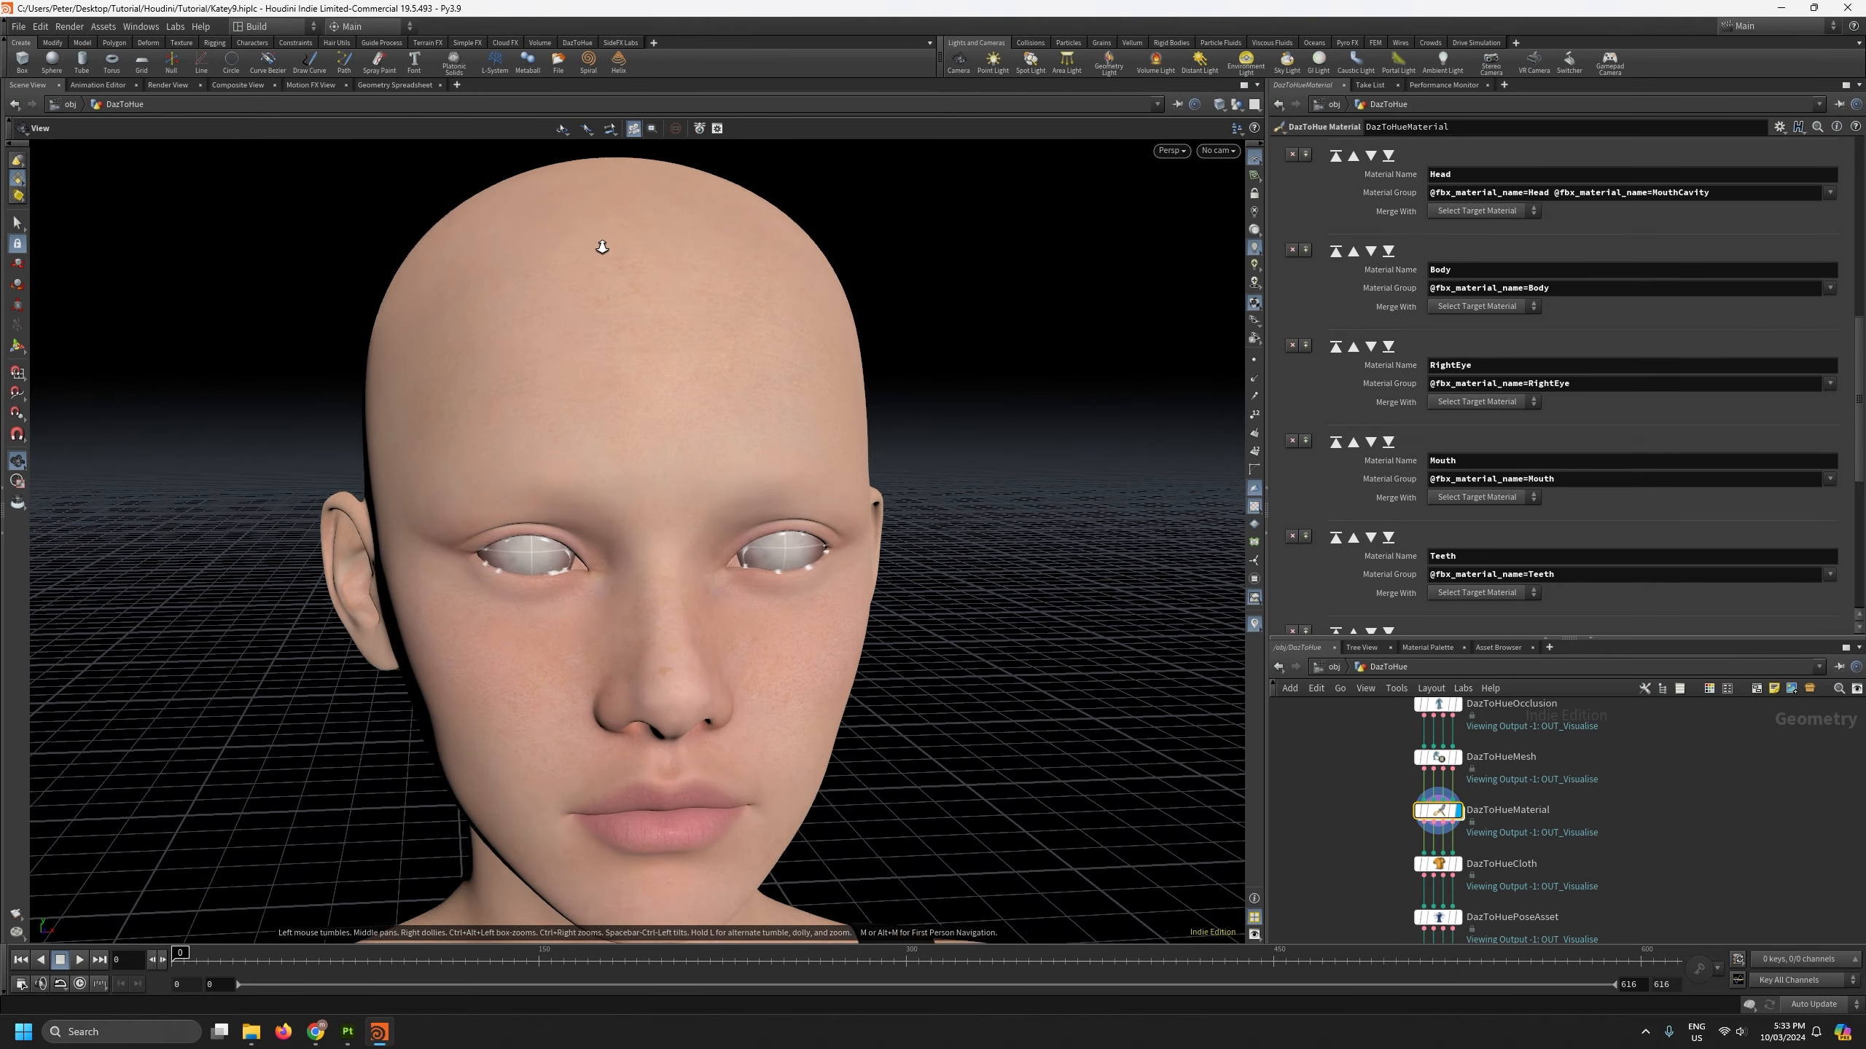
{"action": "scroll", "coordinate": [602, 247], "scroll_direction": "up", "scroll_amount": 3}
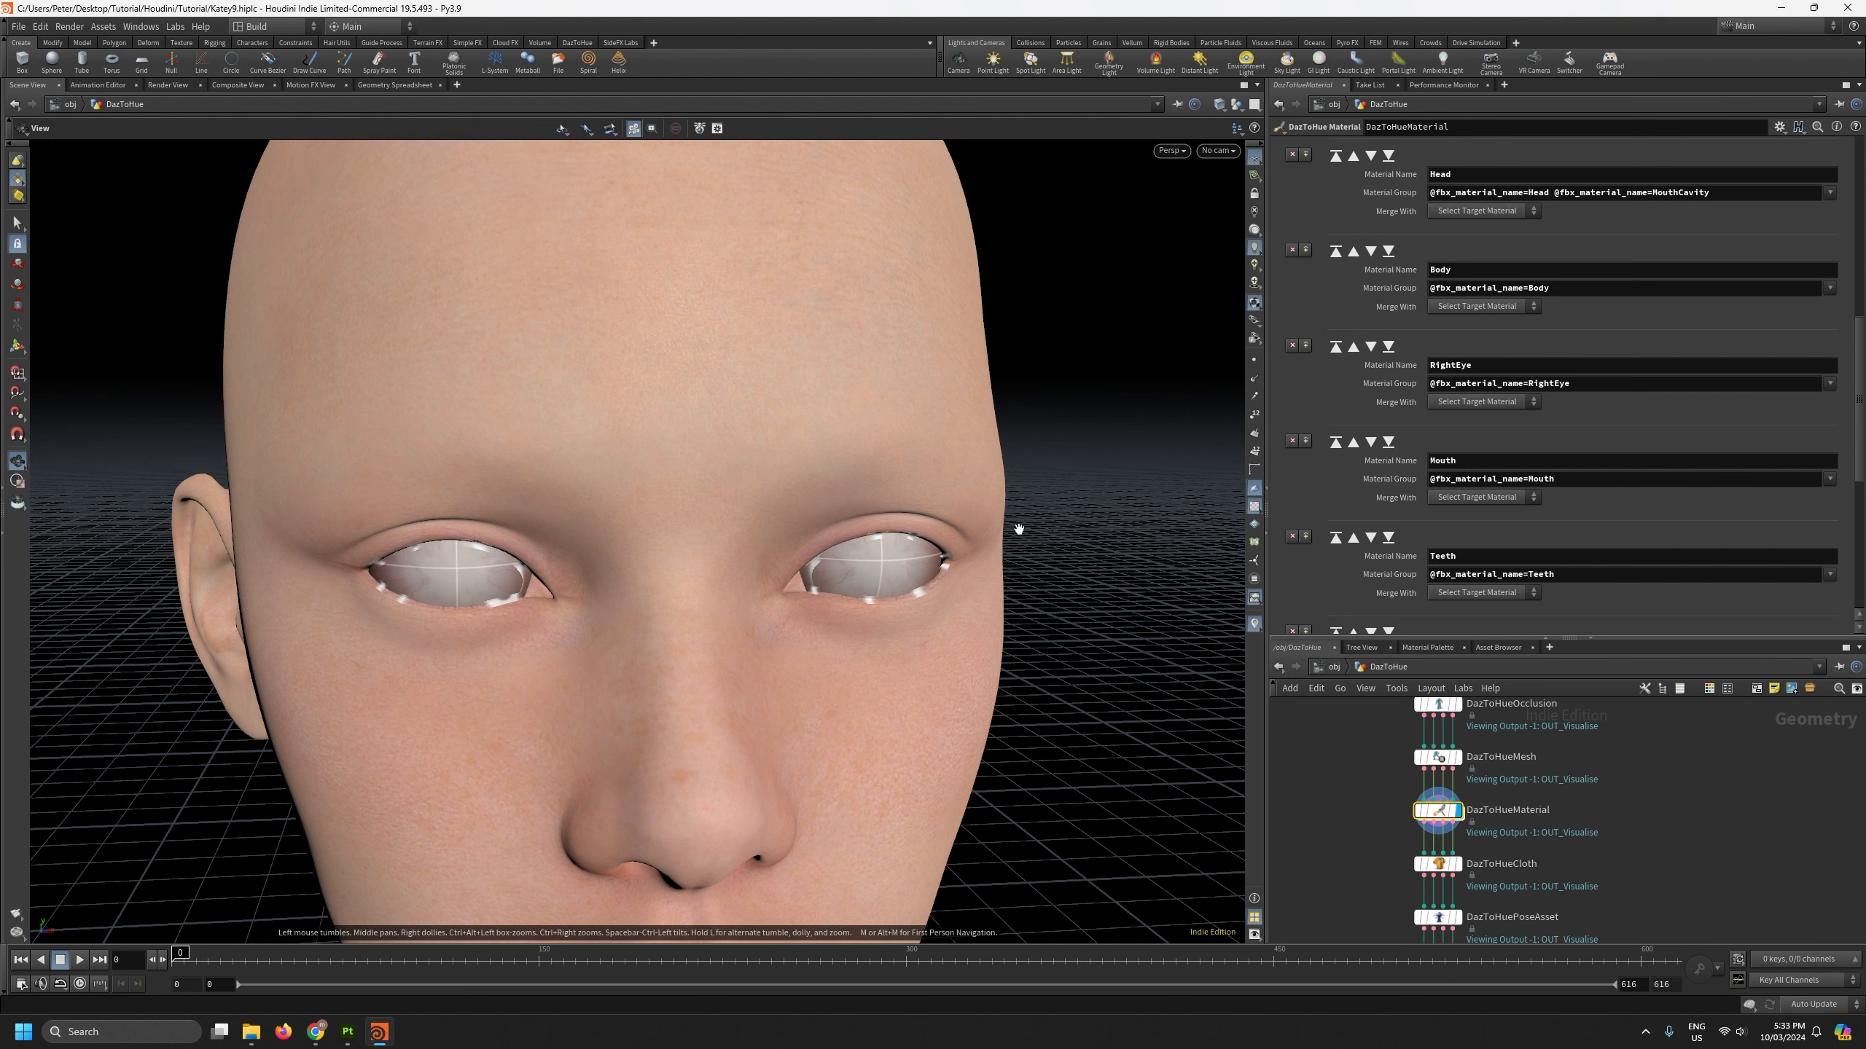
{"action": "scroll", "coordinate": [1081, 529], "scroll_direction": "down", "scroll_amount": 6}
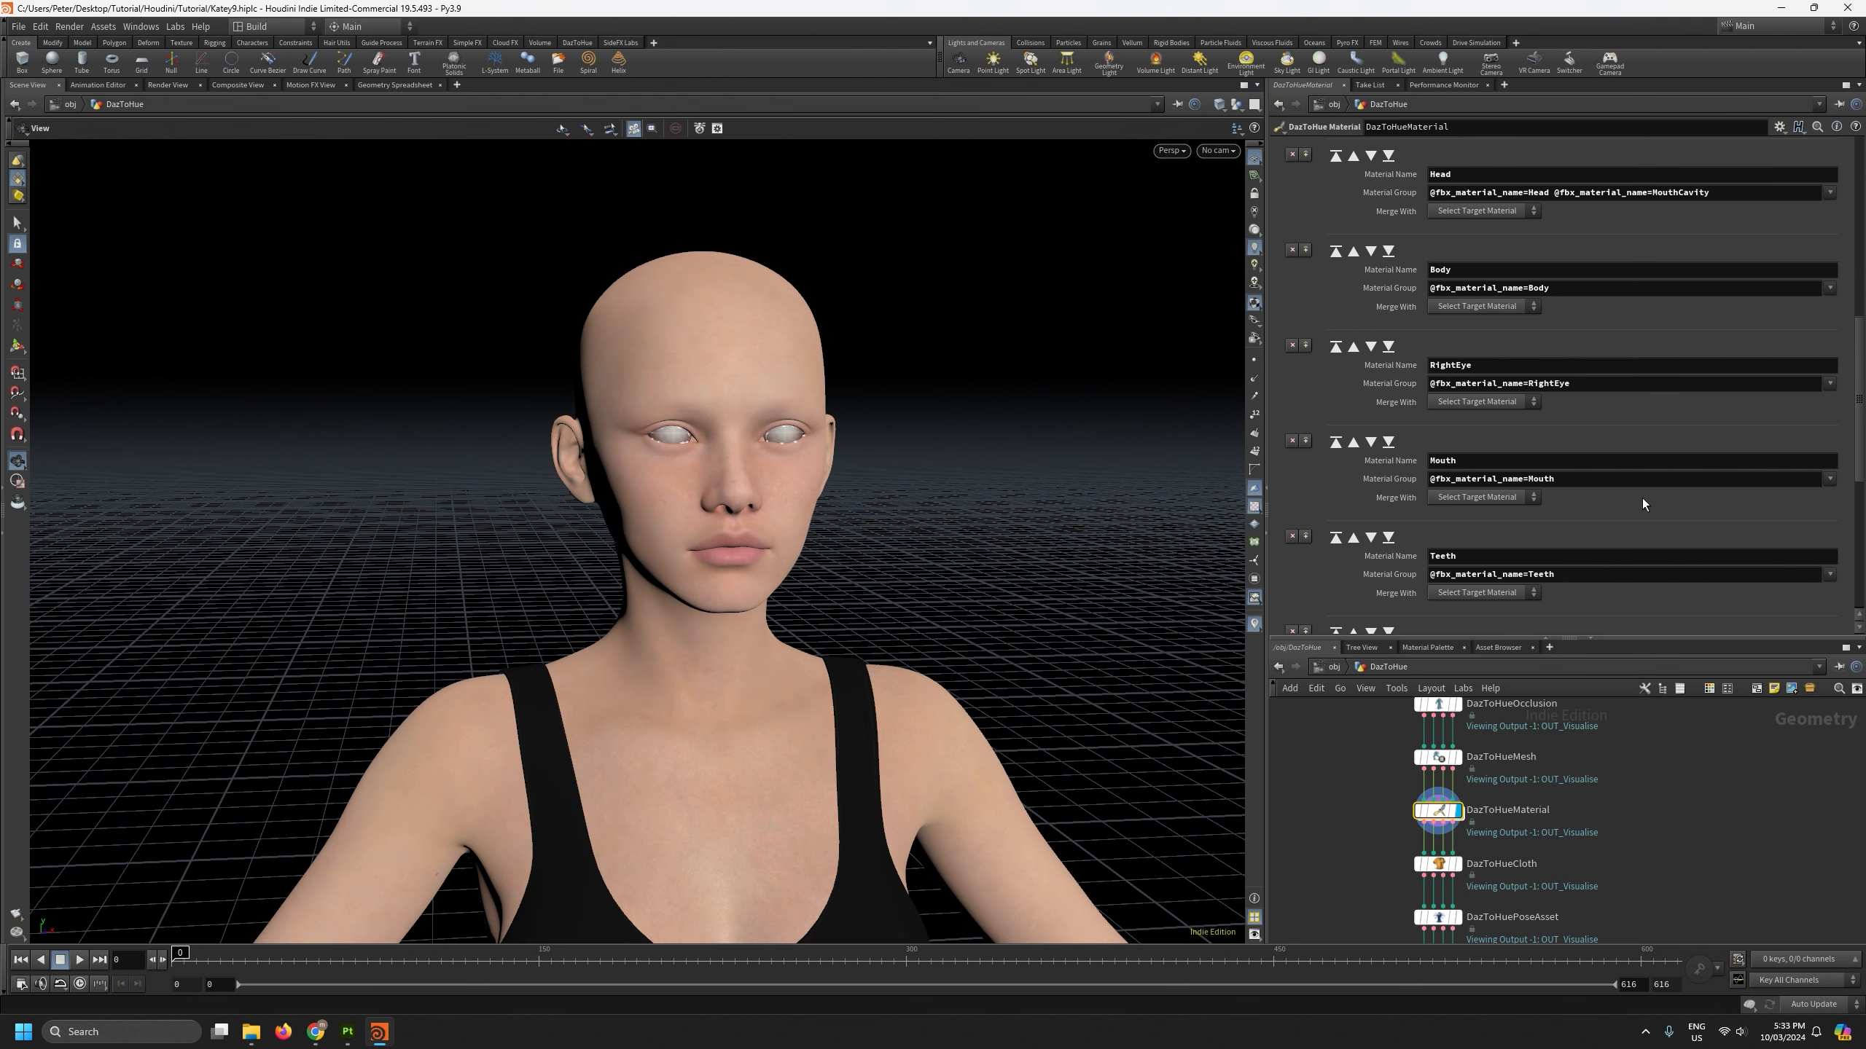
{"action": "left_click", "coordinate": [1474, 402]}
{"action": "left_click", "coordinate": [1504, 470]}
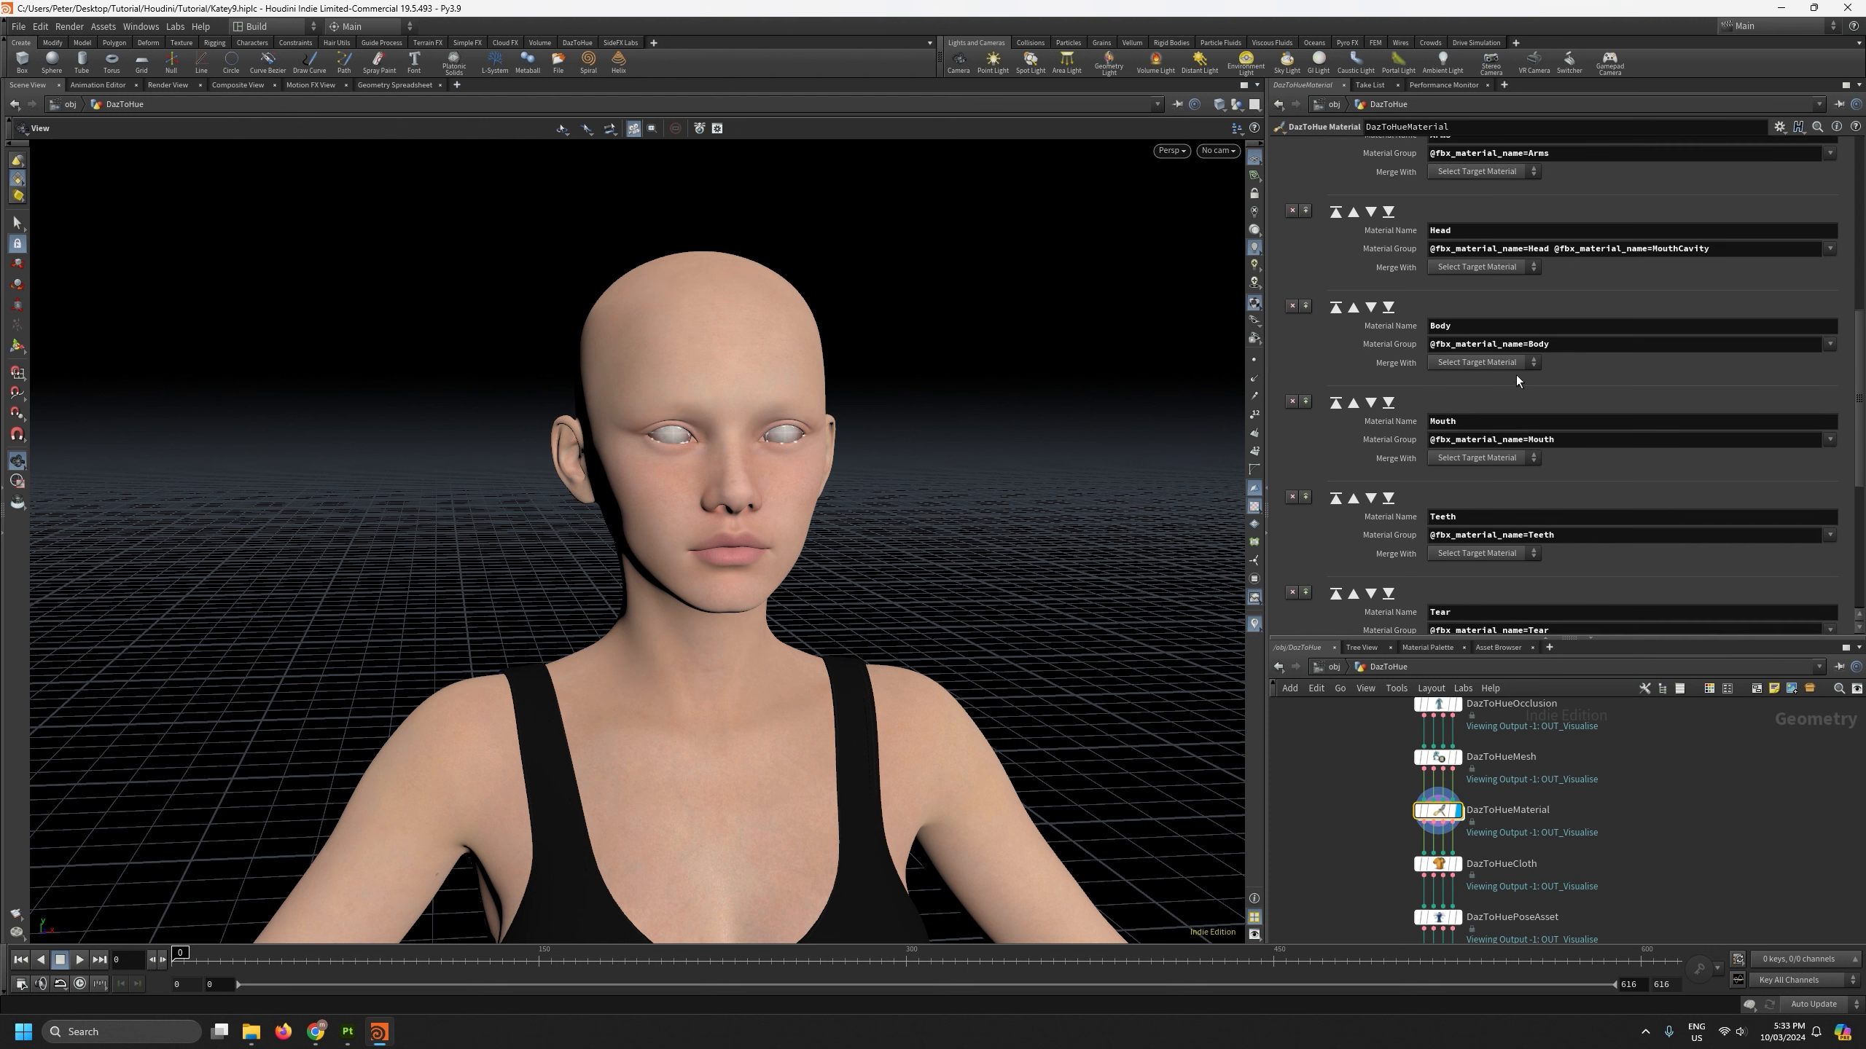
Step: Rename the material that combines LeftEye and RightEye as Eyes
{"action": "scroll", "coordinate": [1653, 451], "scroll_direction": "down", "scroll_amount": 9}
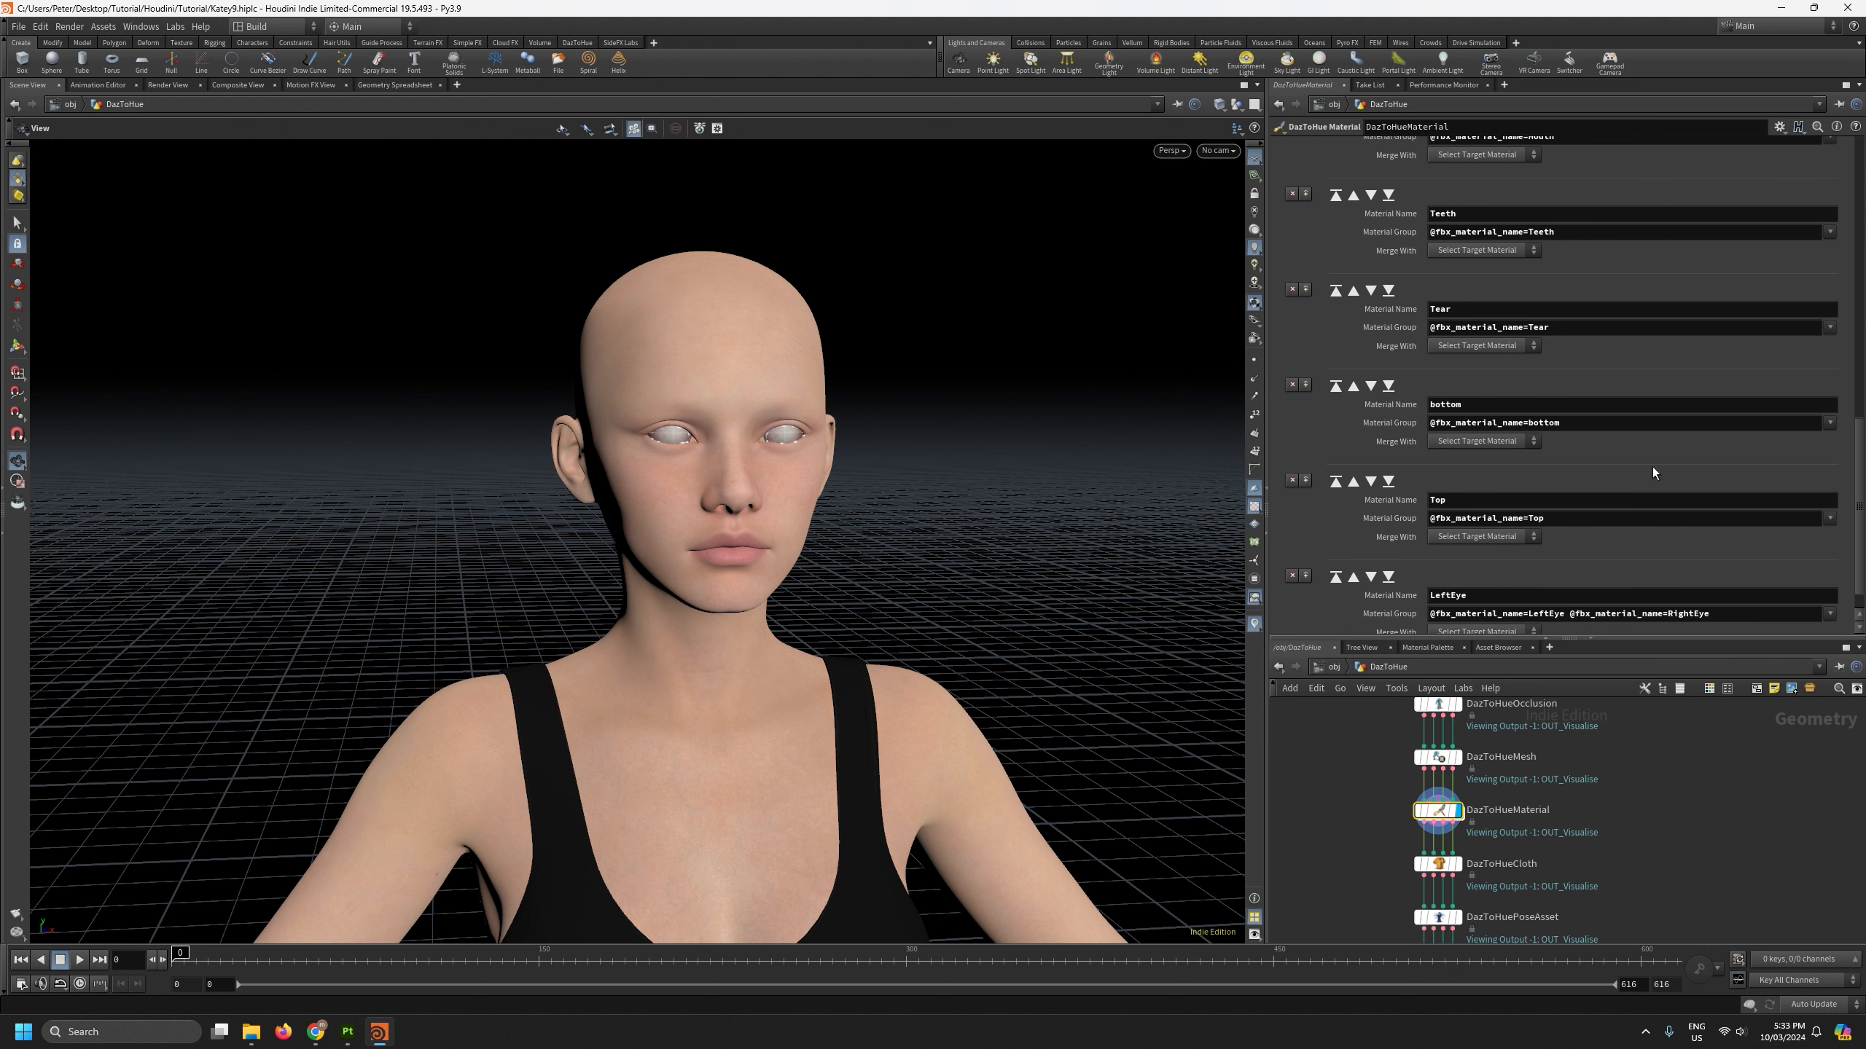
{"action": "double_click", "coordinate": [1476, 558]}
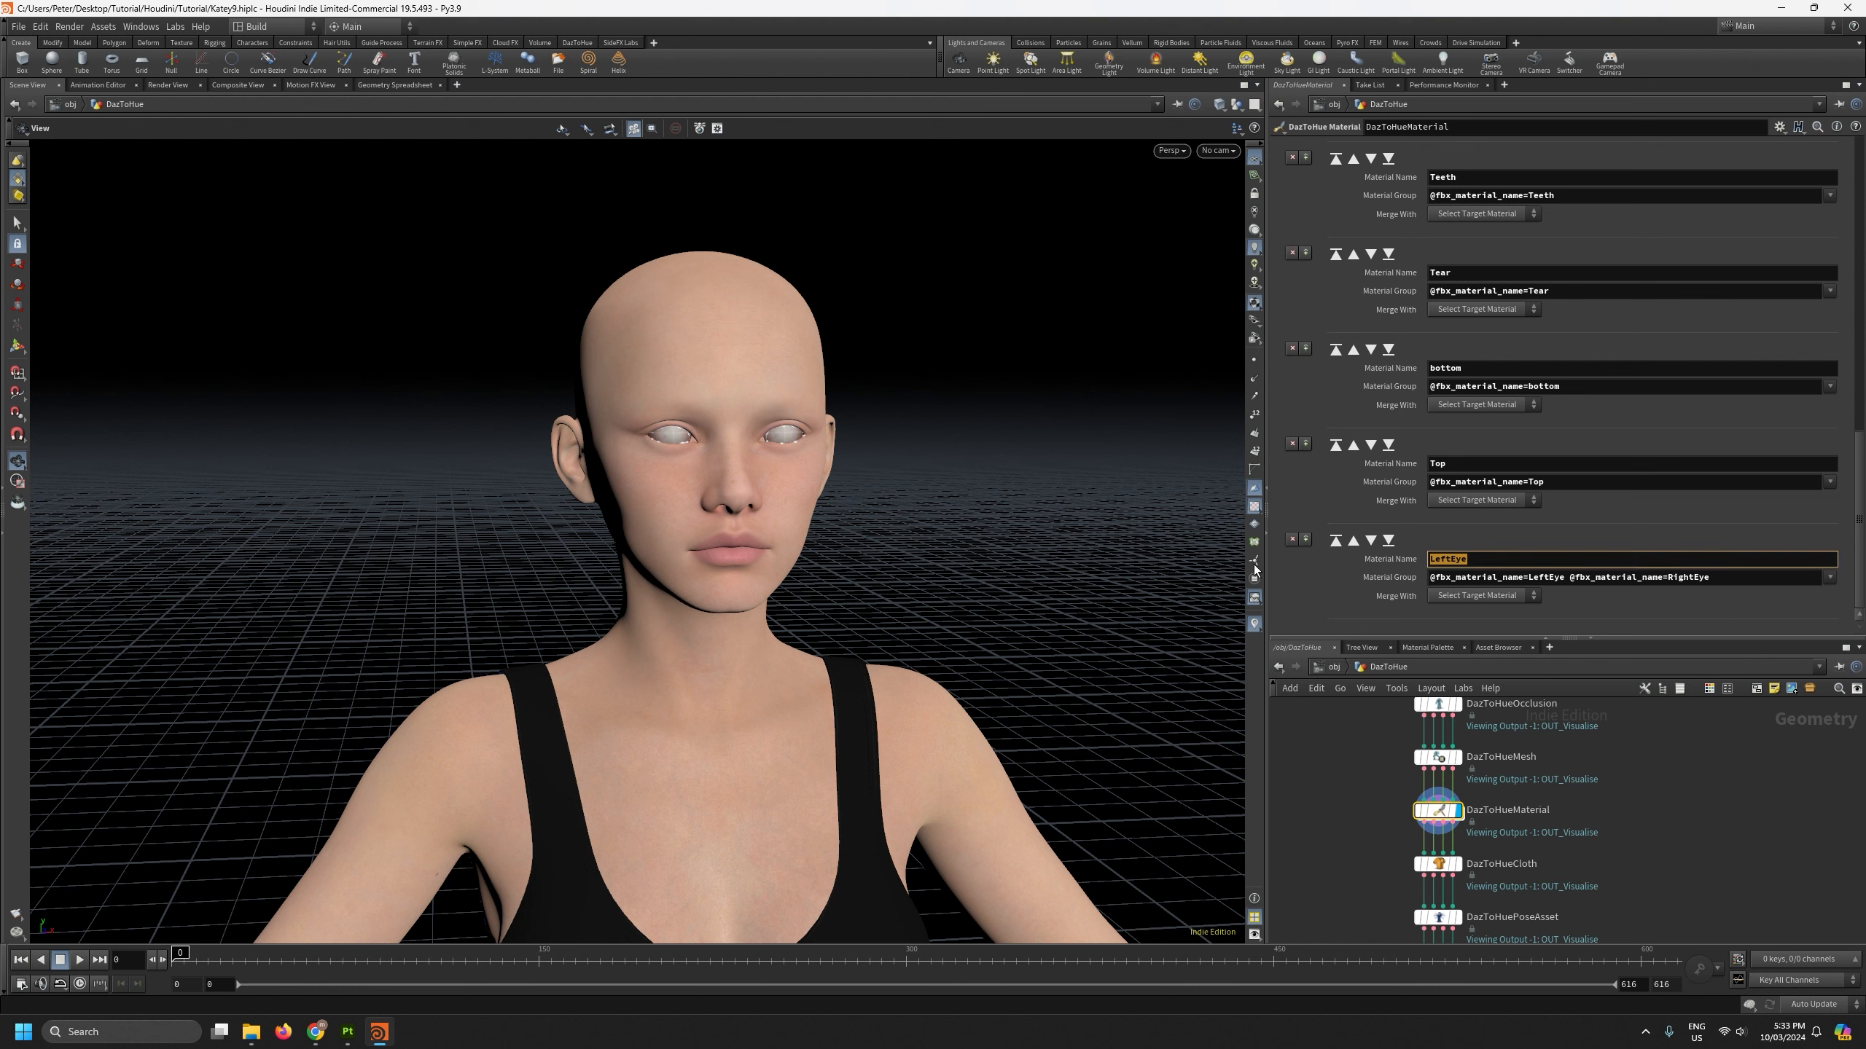
{"action": "type", "text": "Eyes"}
{"action": "key", "text": "Return"}
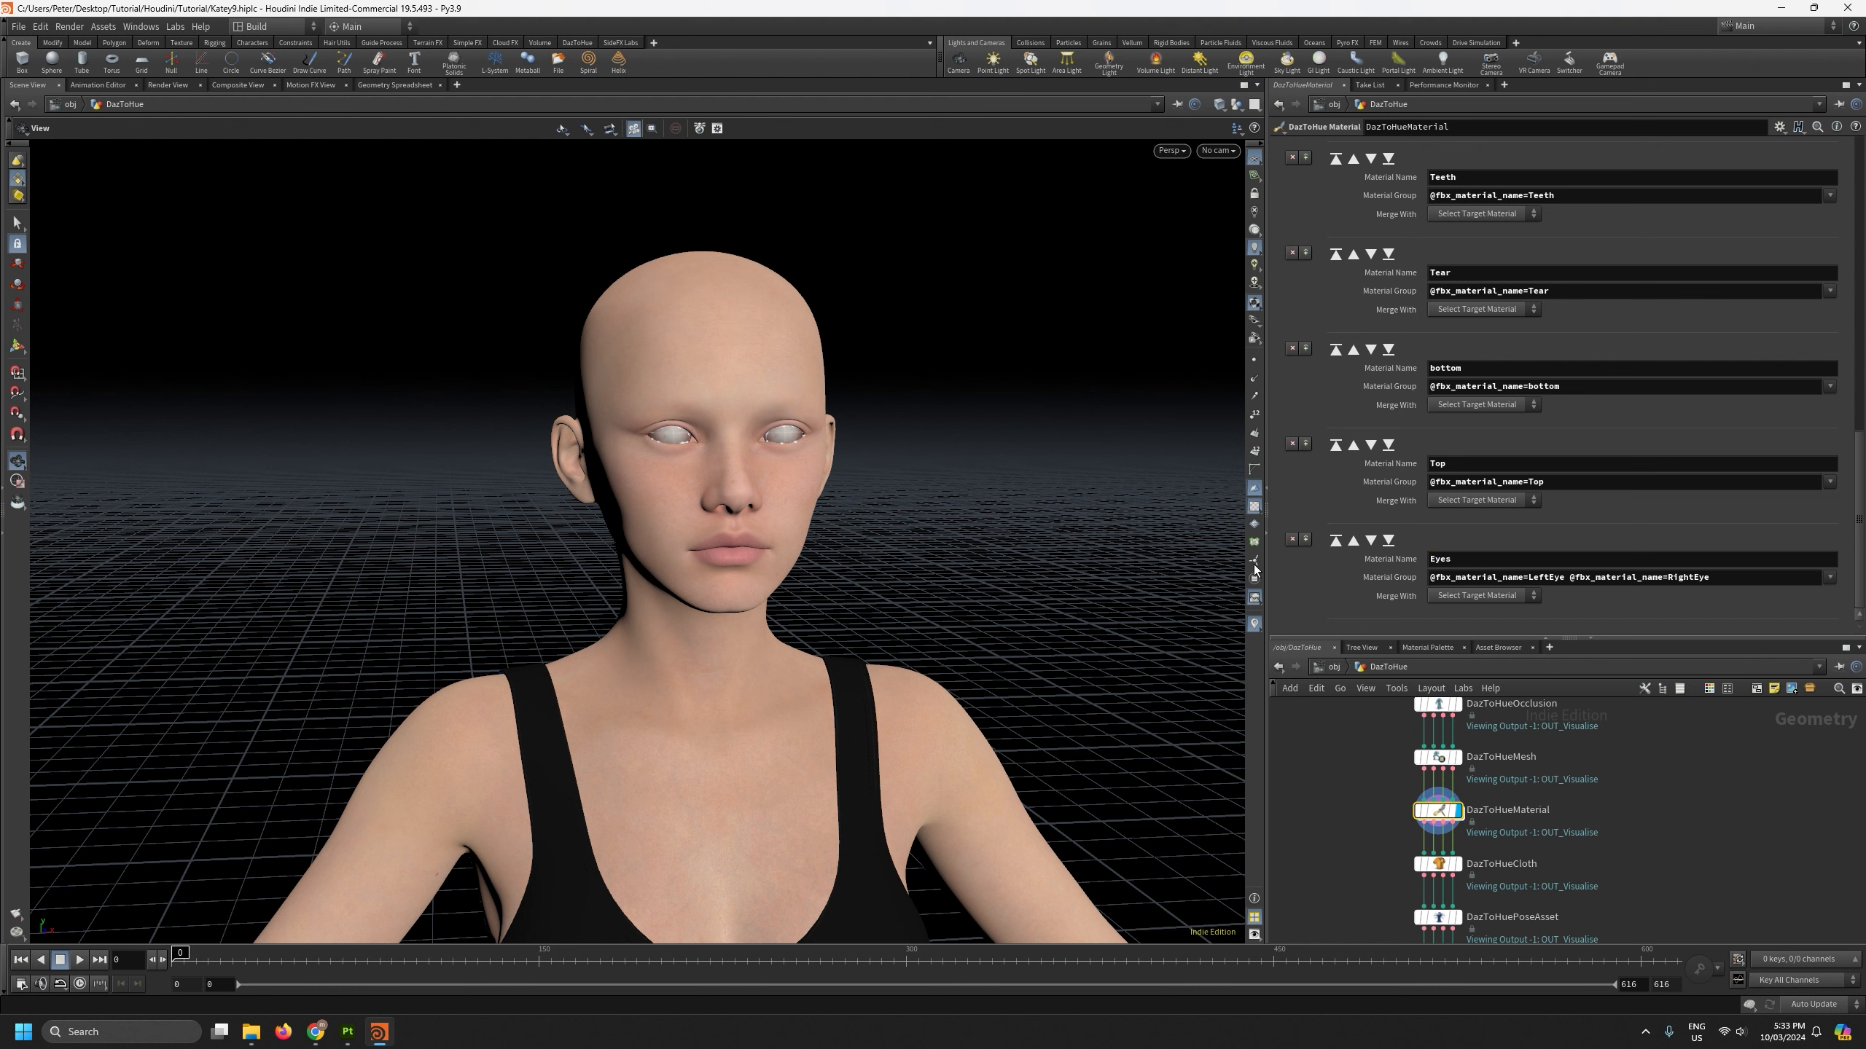
Step: Merge the Teeth material into the Mouth material
{"action": "scroll", "coordinate": [1852, 482], "scroll_direction": "up", "scroll_amount": 8}
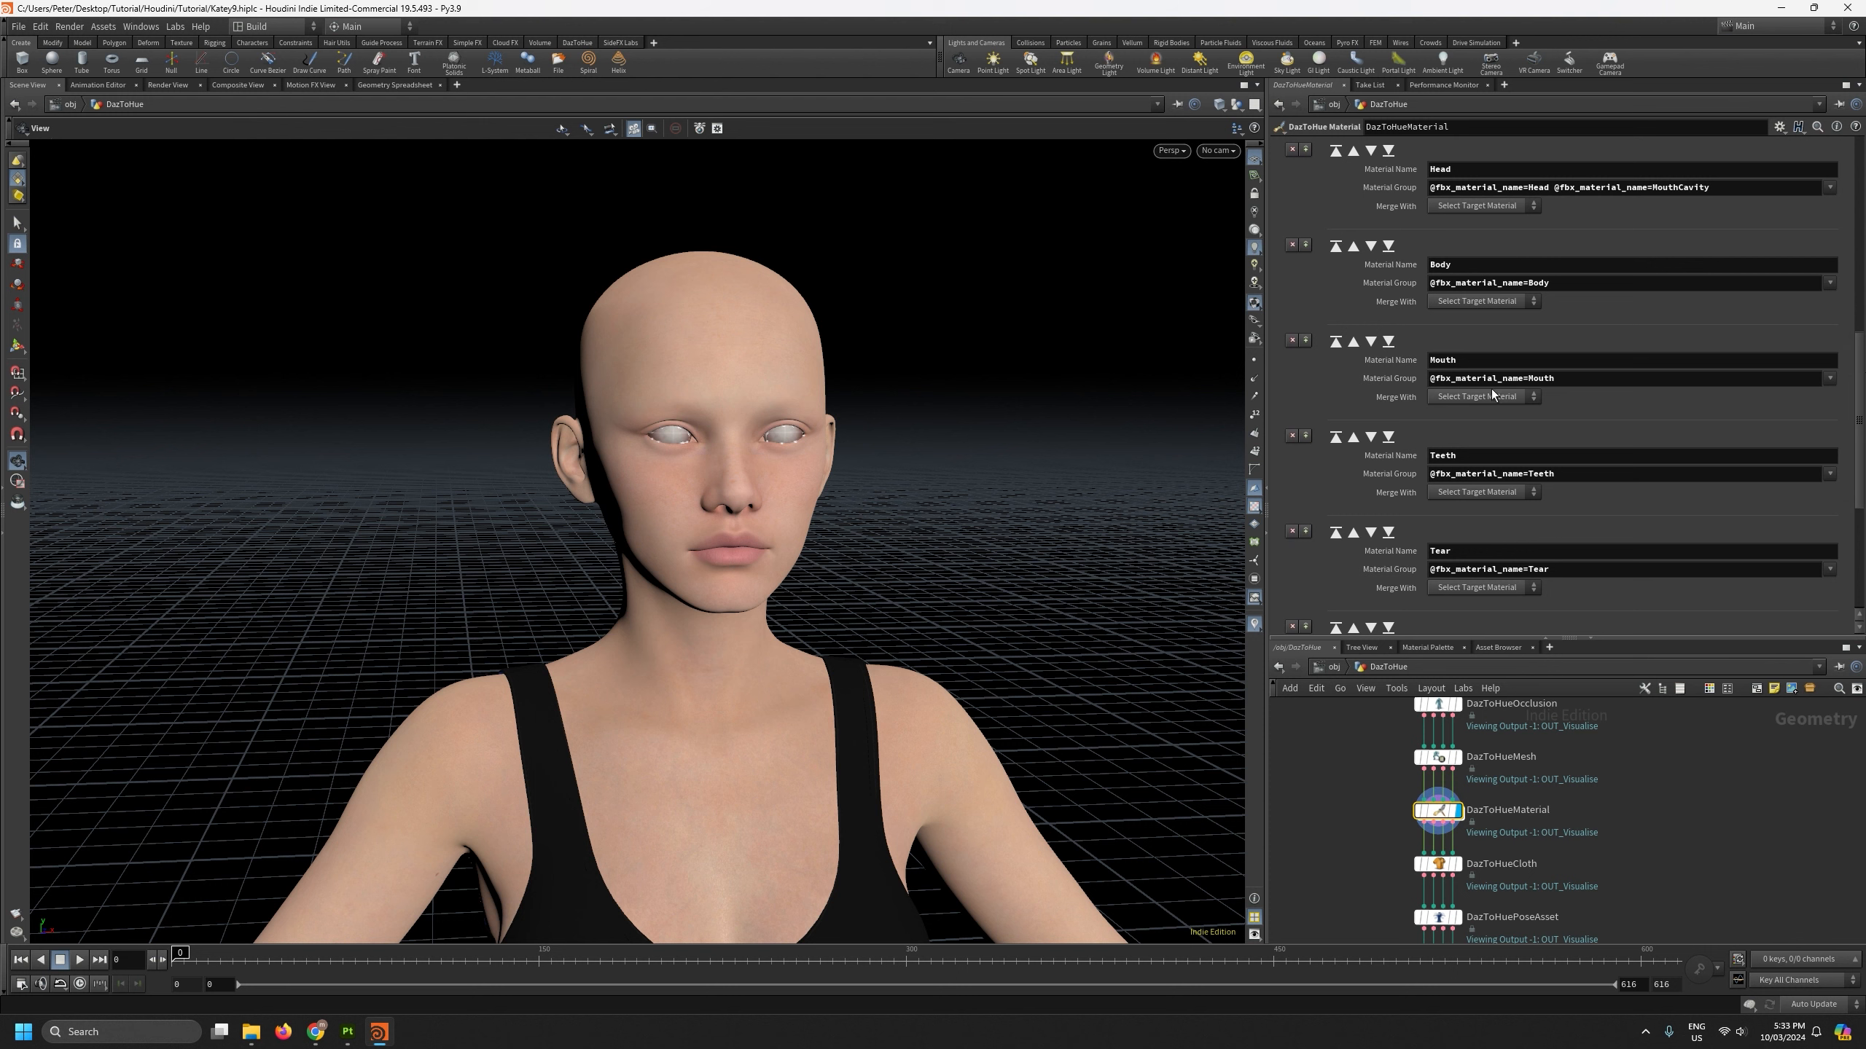
{"action": "left_click", "coordinate": [1477, 493]}
{"action": "left_click", "coordinate": [1477, 594]}
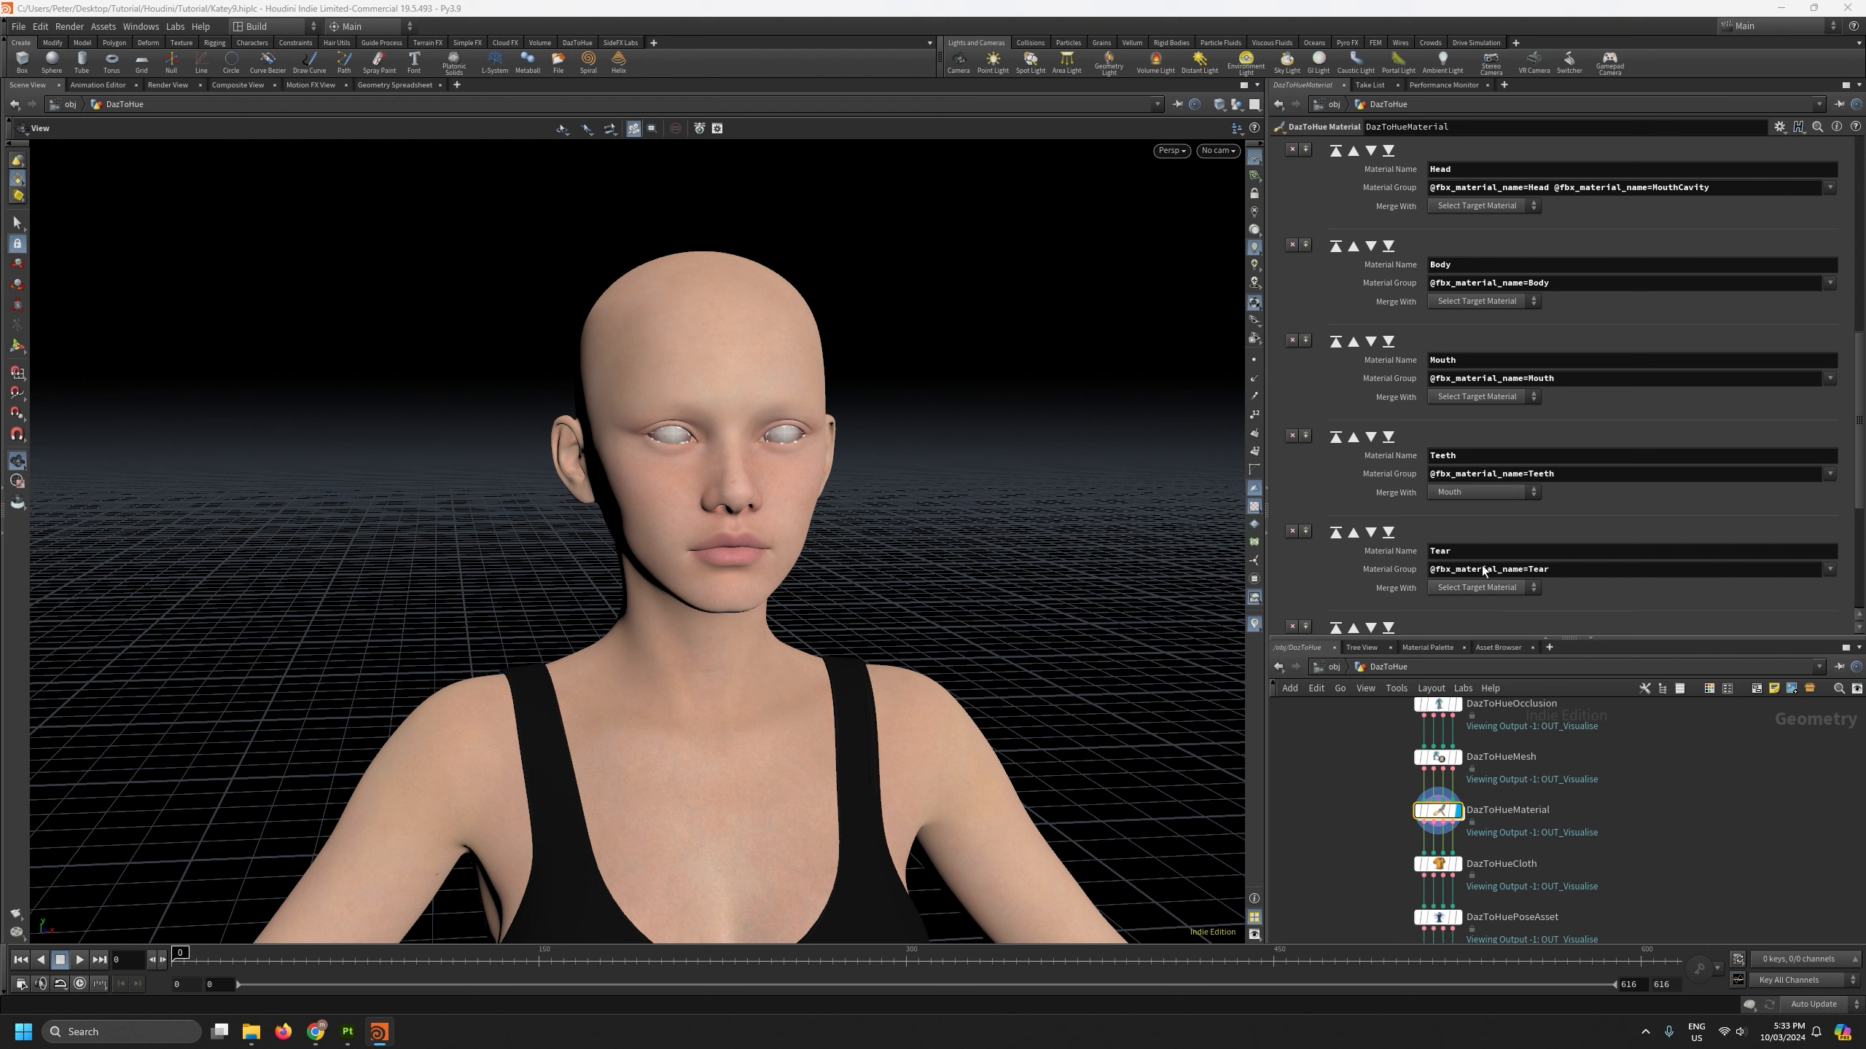
{"action": "scroll", "coordinate": [1576, 519], "scroll_direction": "down", "scroll_amount": 2}
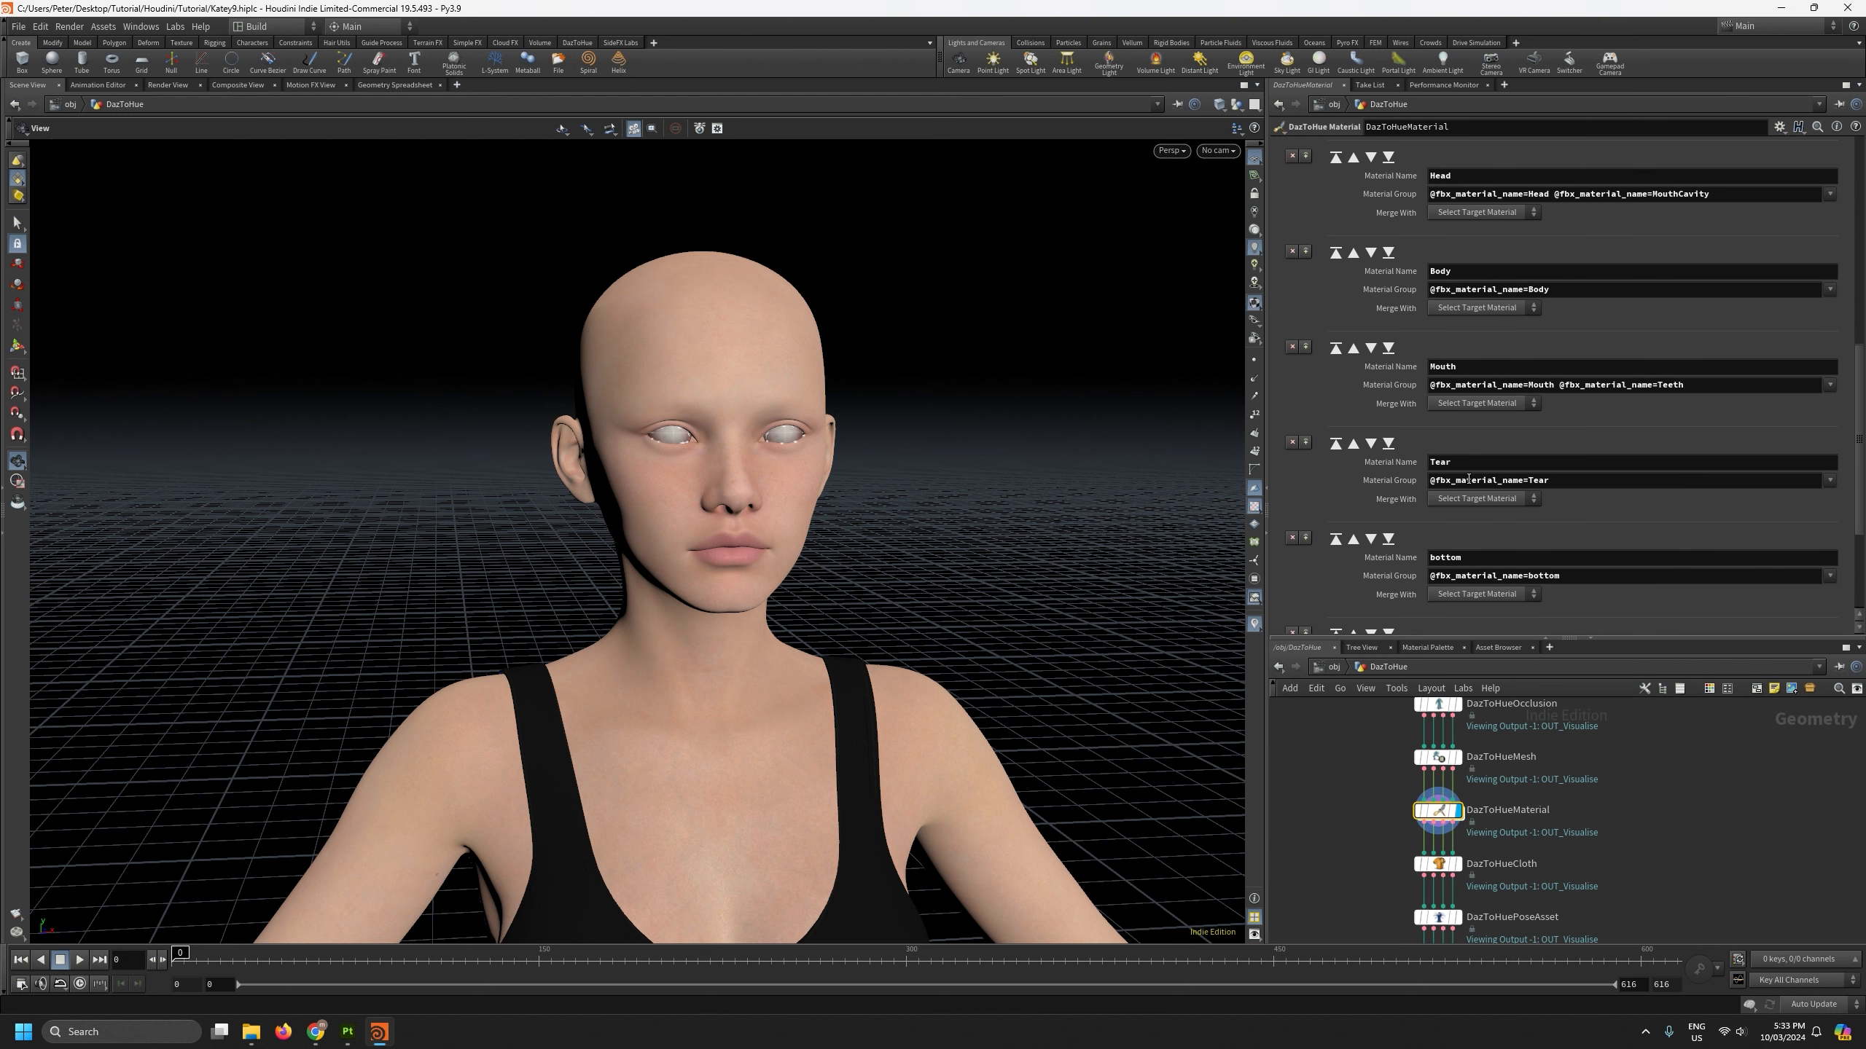
Step: Rename the bottom material as ClothingBottom and the Top material as ClothingTop
{"action": "scroll", "coordinate": [786, 313], "scroll_direction": "up", "scroll_amount": 4}
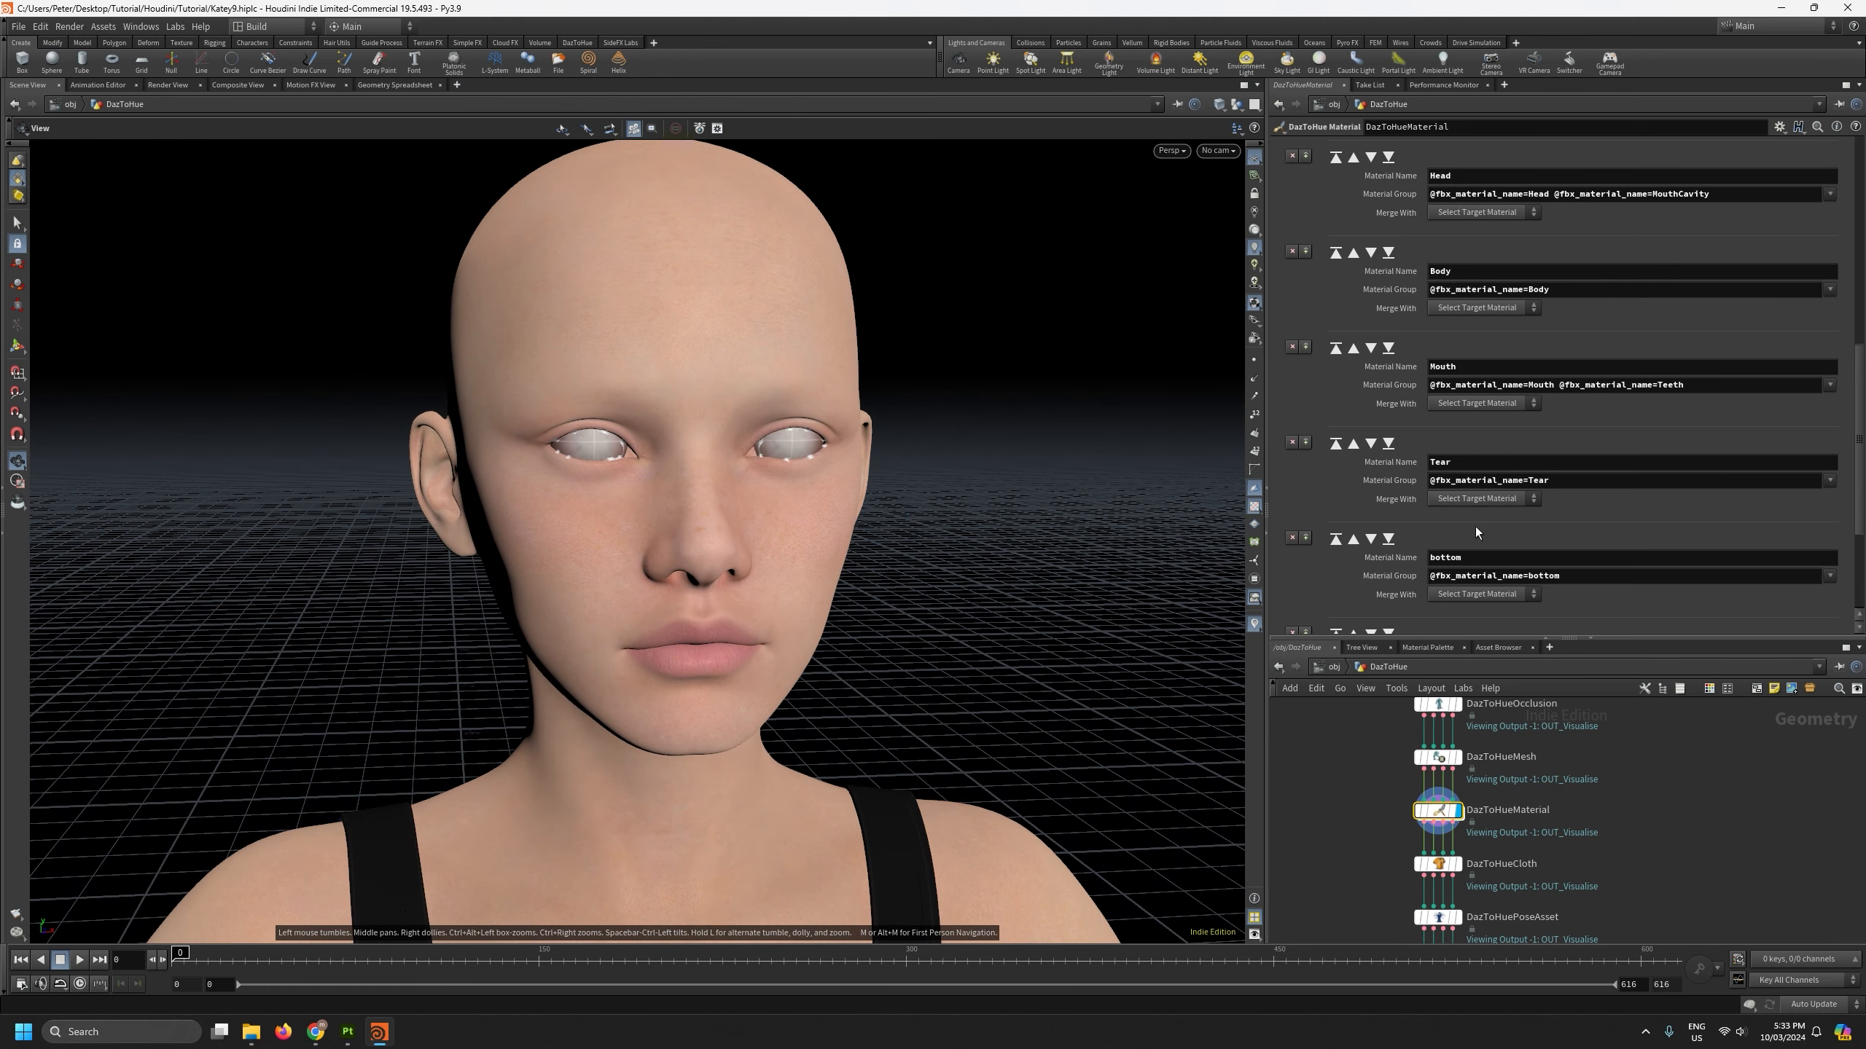
{"action": "scroll", "coordinate": [1664, 516], "scroll_direction": "down", "scroll_amount": 1}
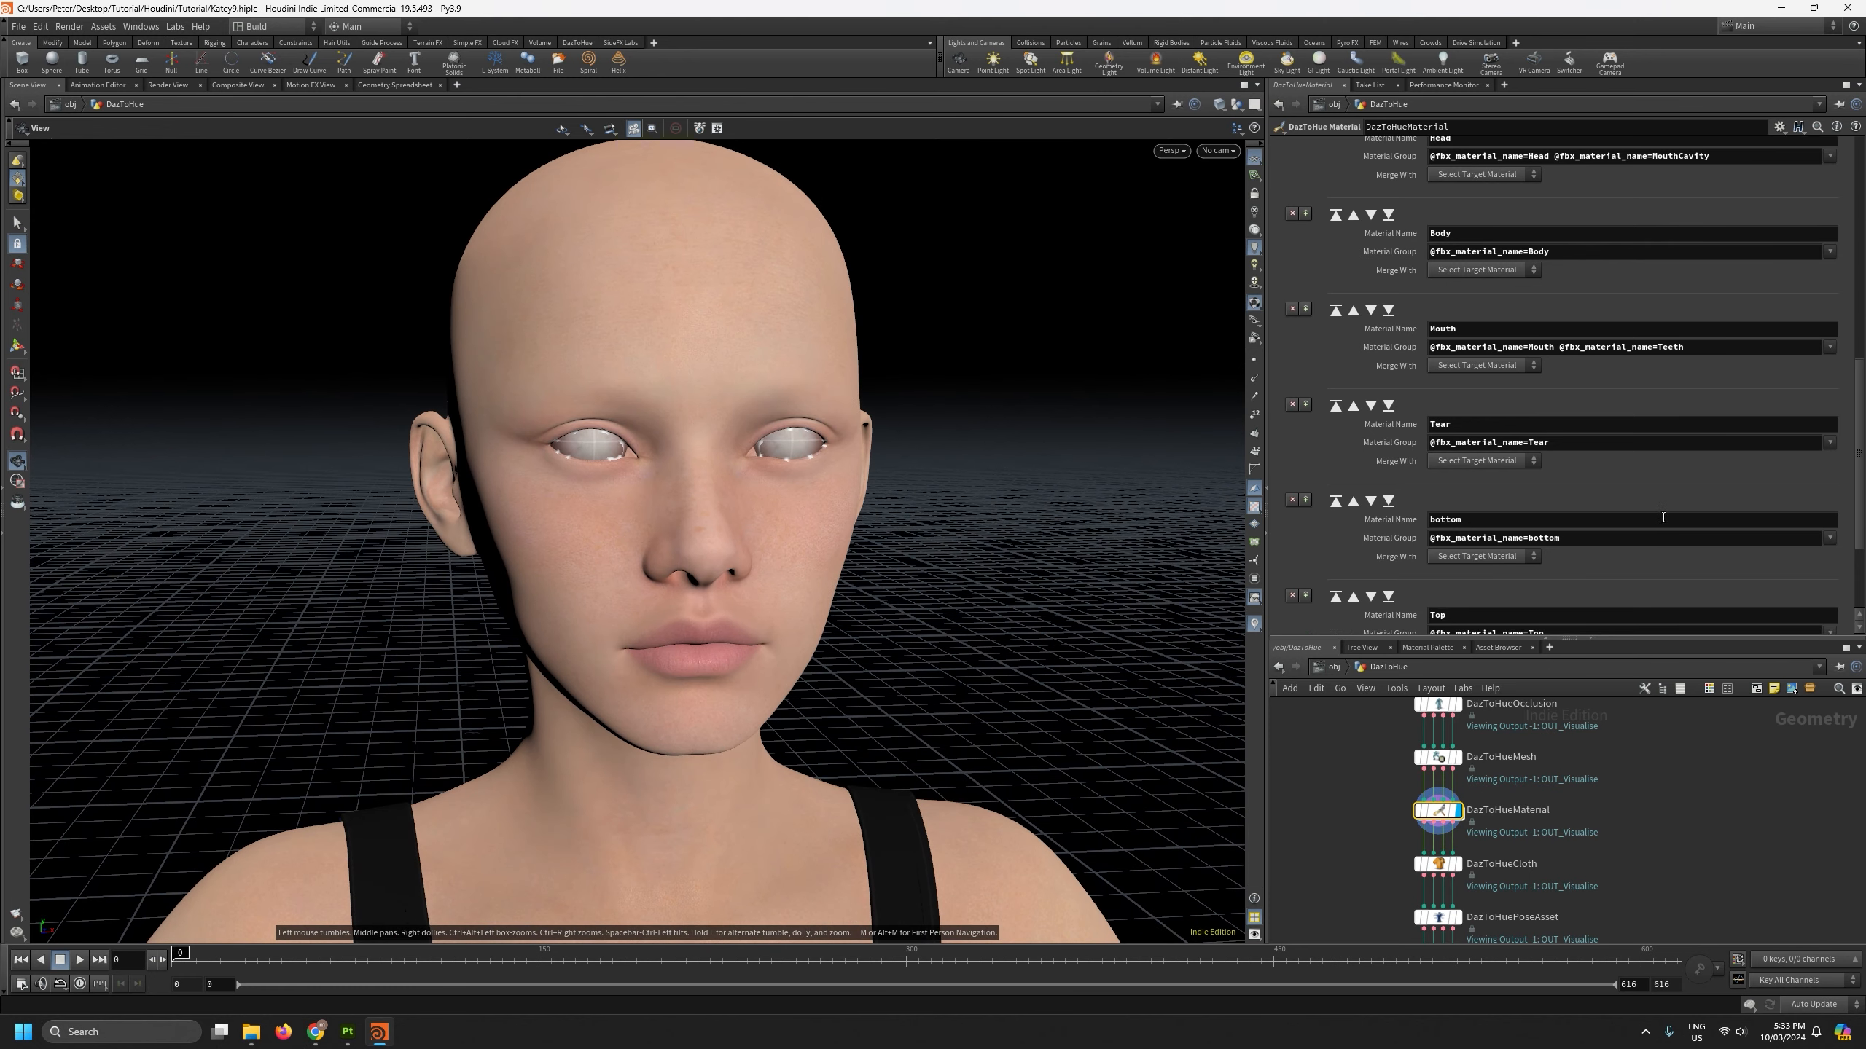
{"action": "scroll", "coordinate": [1839, 443], "scroll_direction": "down", "scroll_amount": 4}
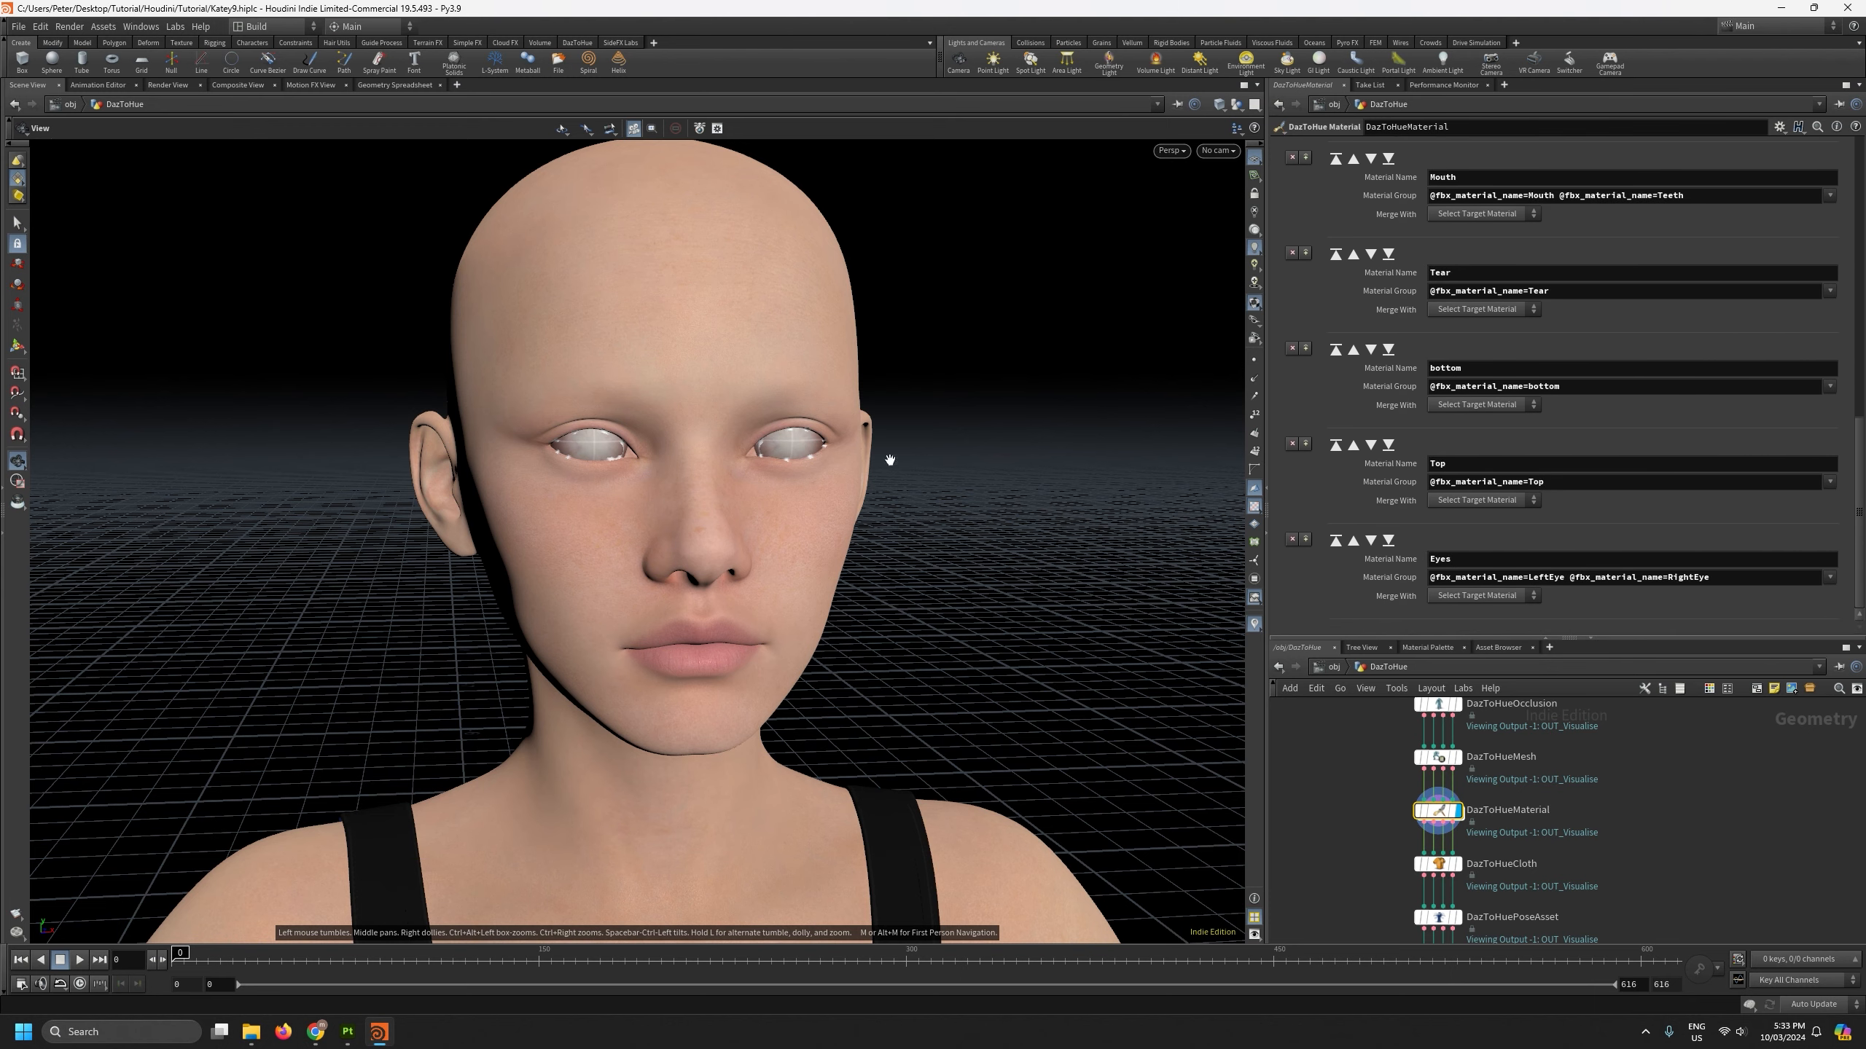
{"action": "scroll", "coordinate": [920, 475], "scroll_direction": "down", "scroll_amount": 8}
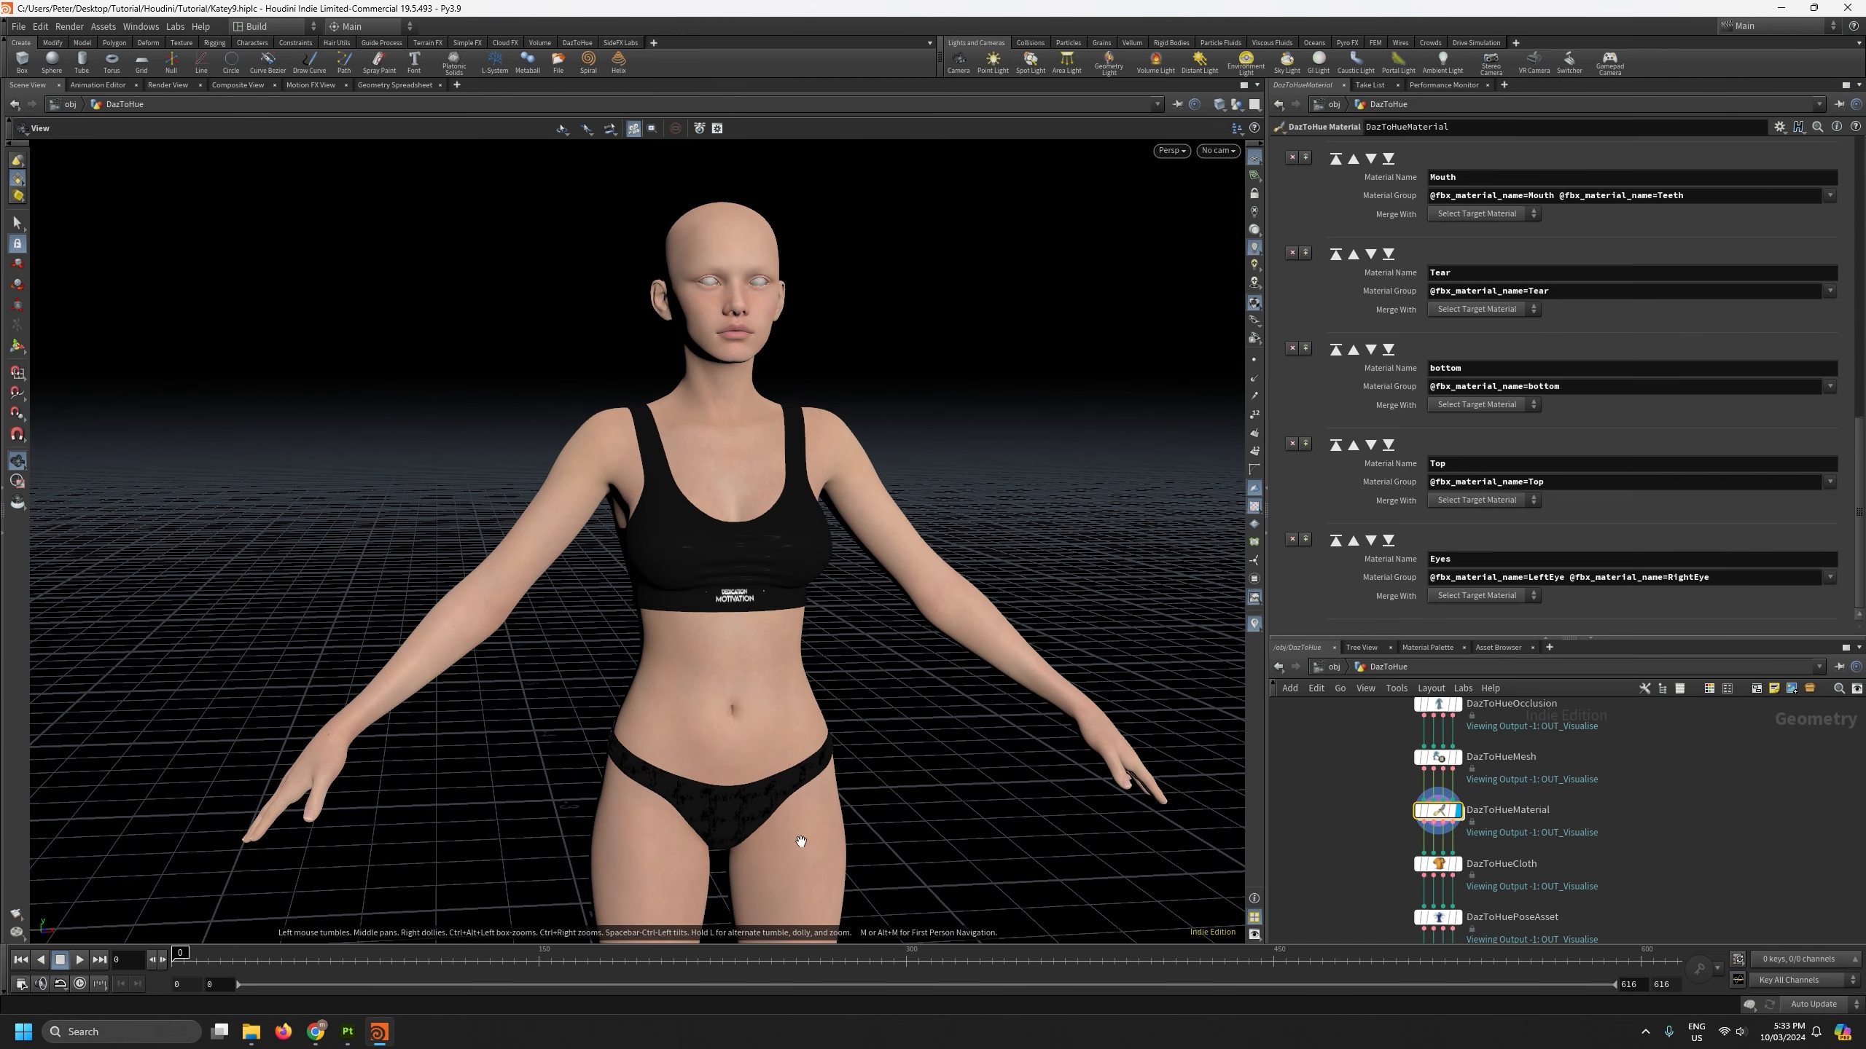
{"action": "left_click", "coordinate": [1431, 368]}
{"action": "type", "text": "ClothingB"}
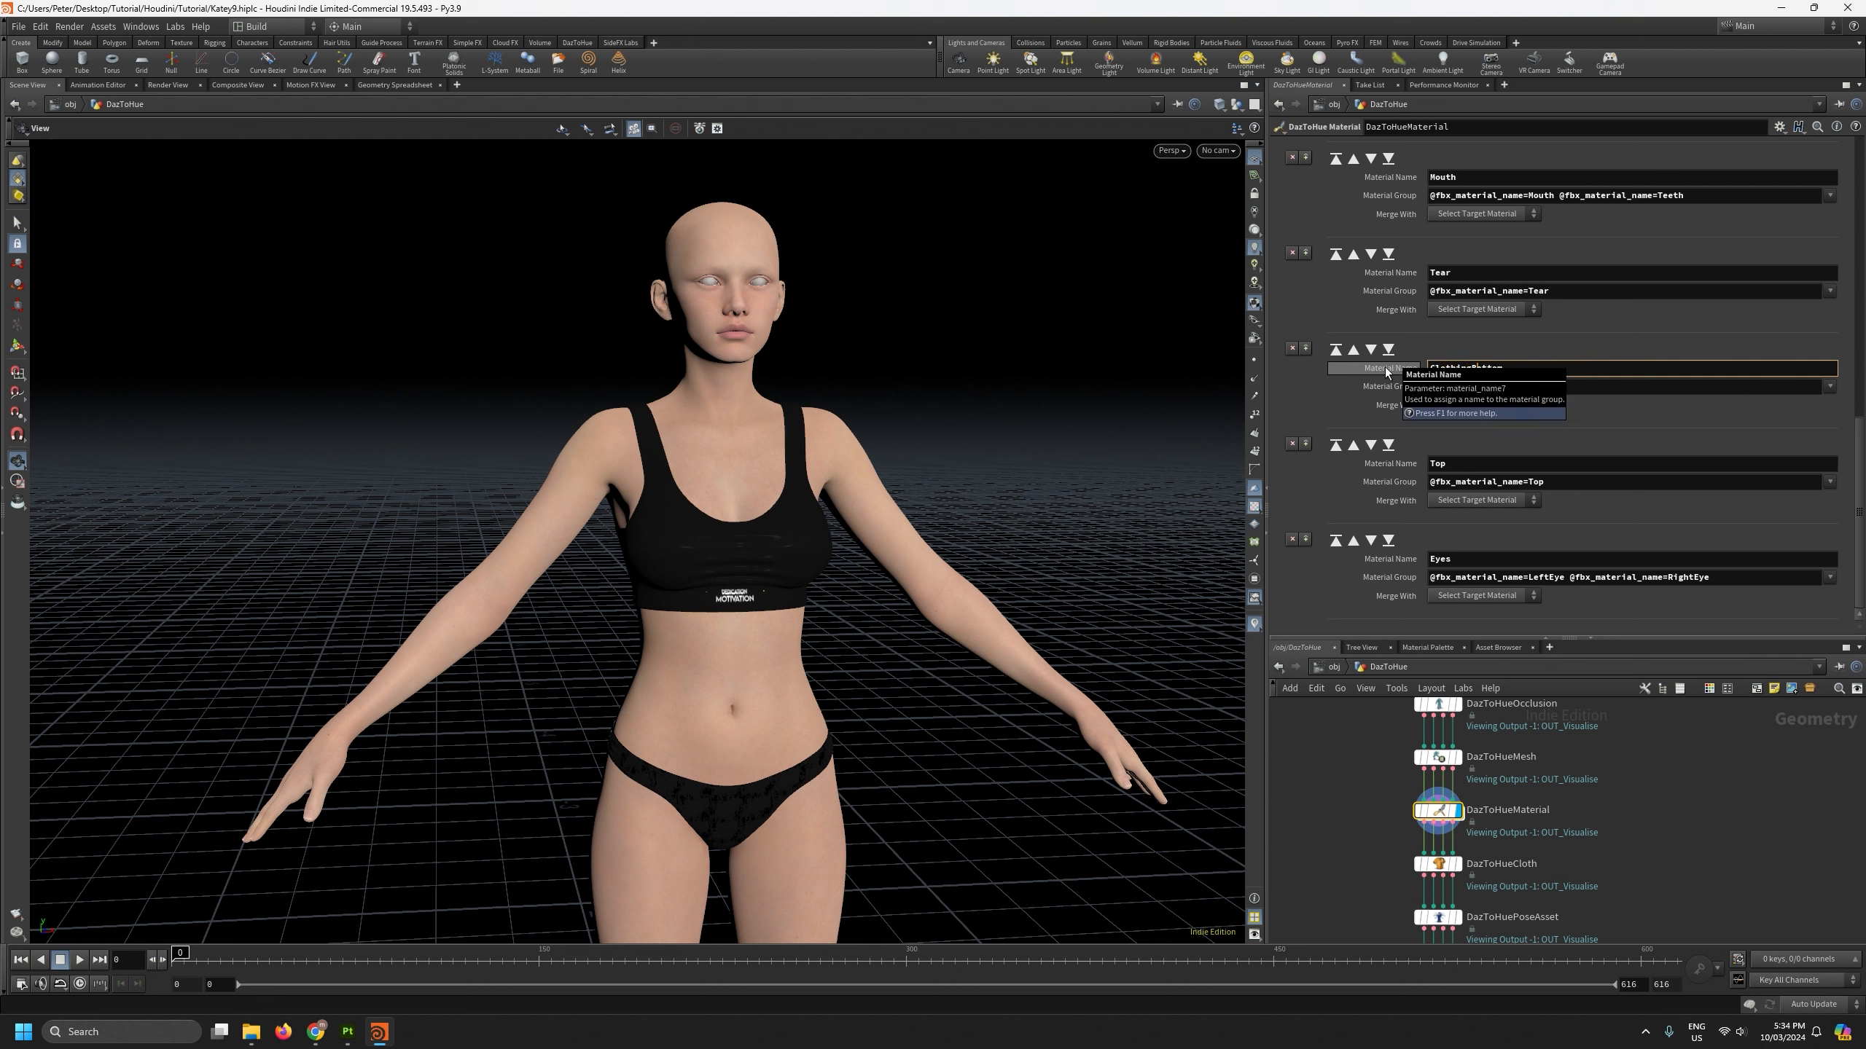
{"action": "double_click", "coordinate": [1454, 467]}
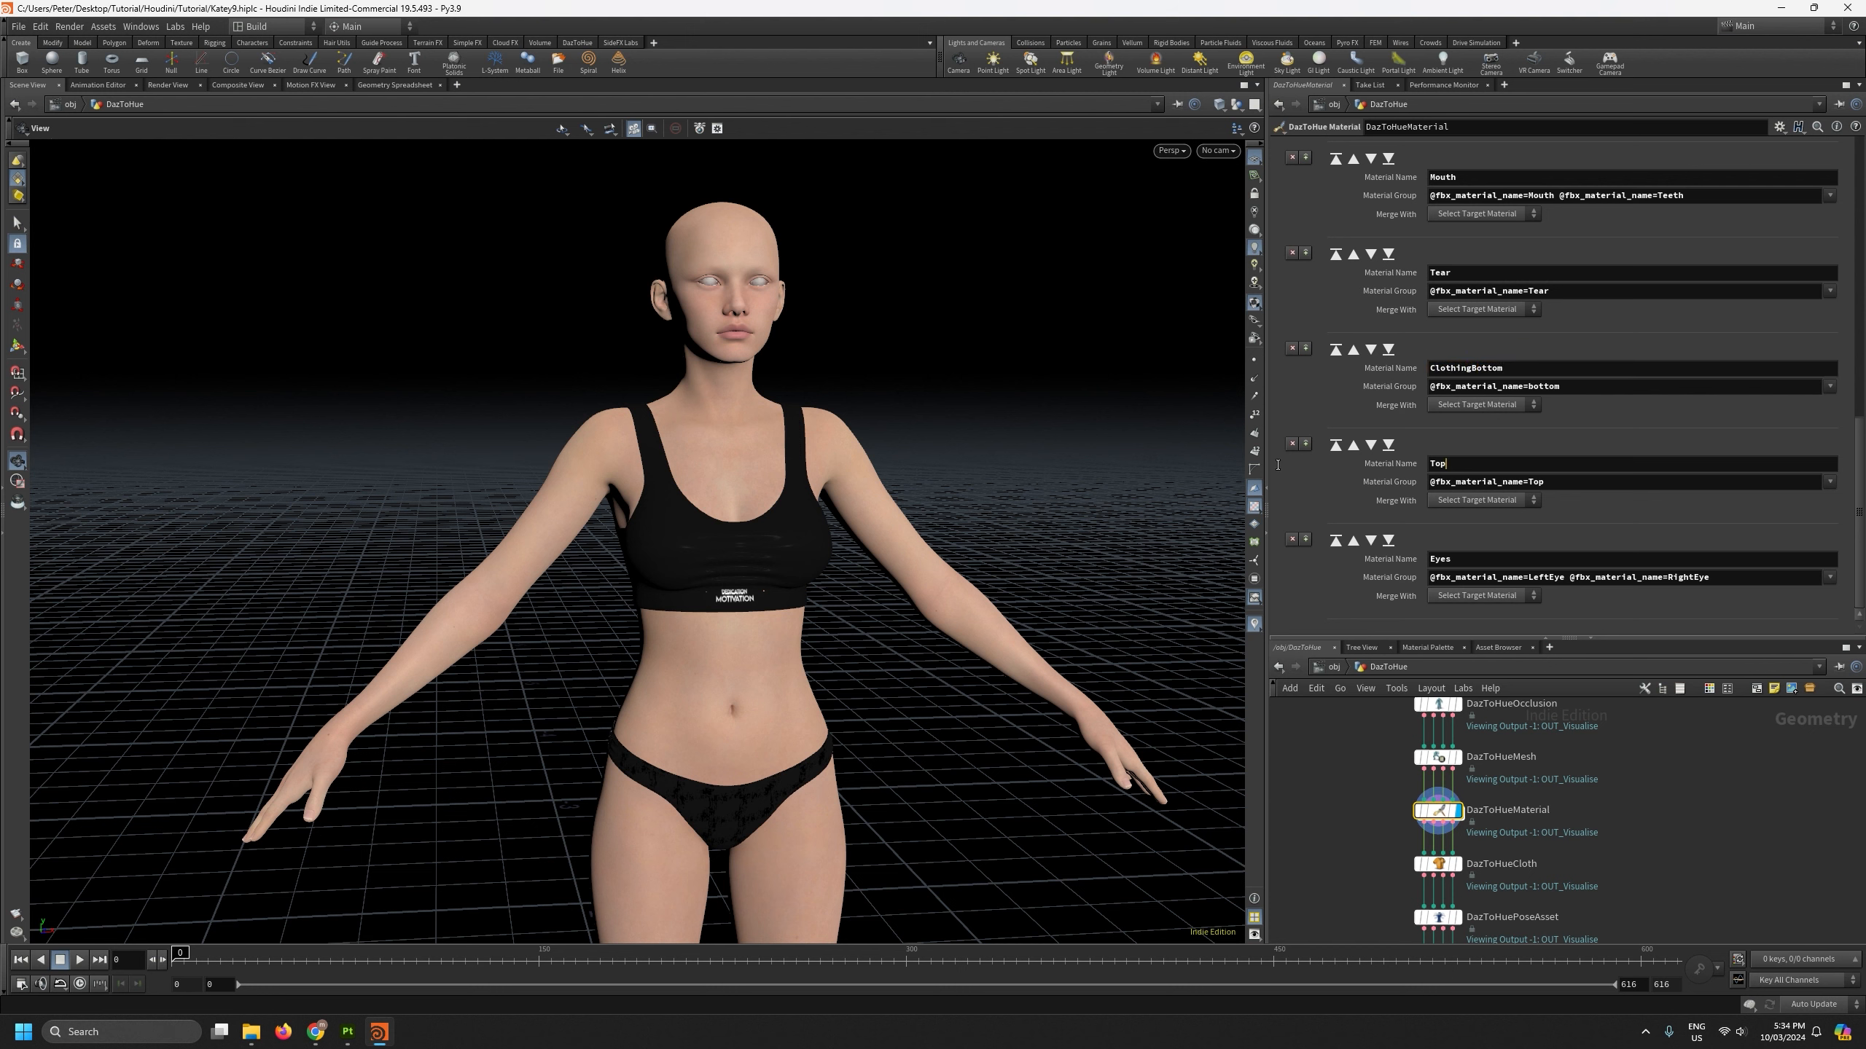
{"action": "type", "text": "ClothingTop"}
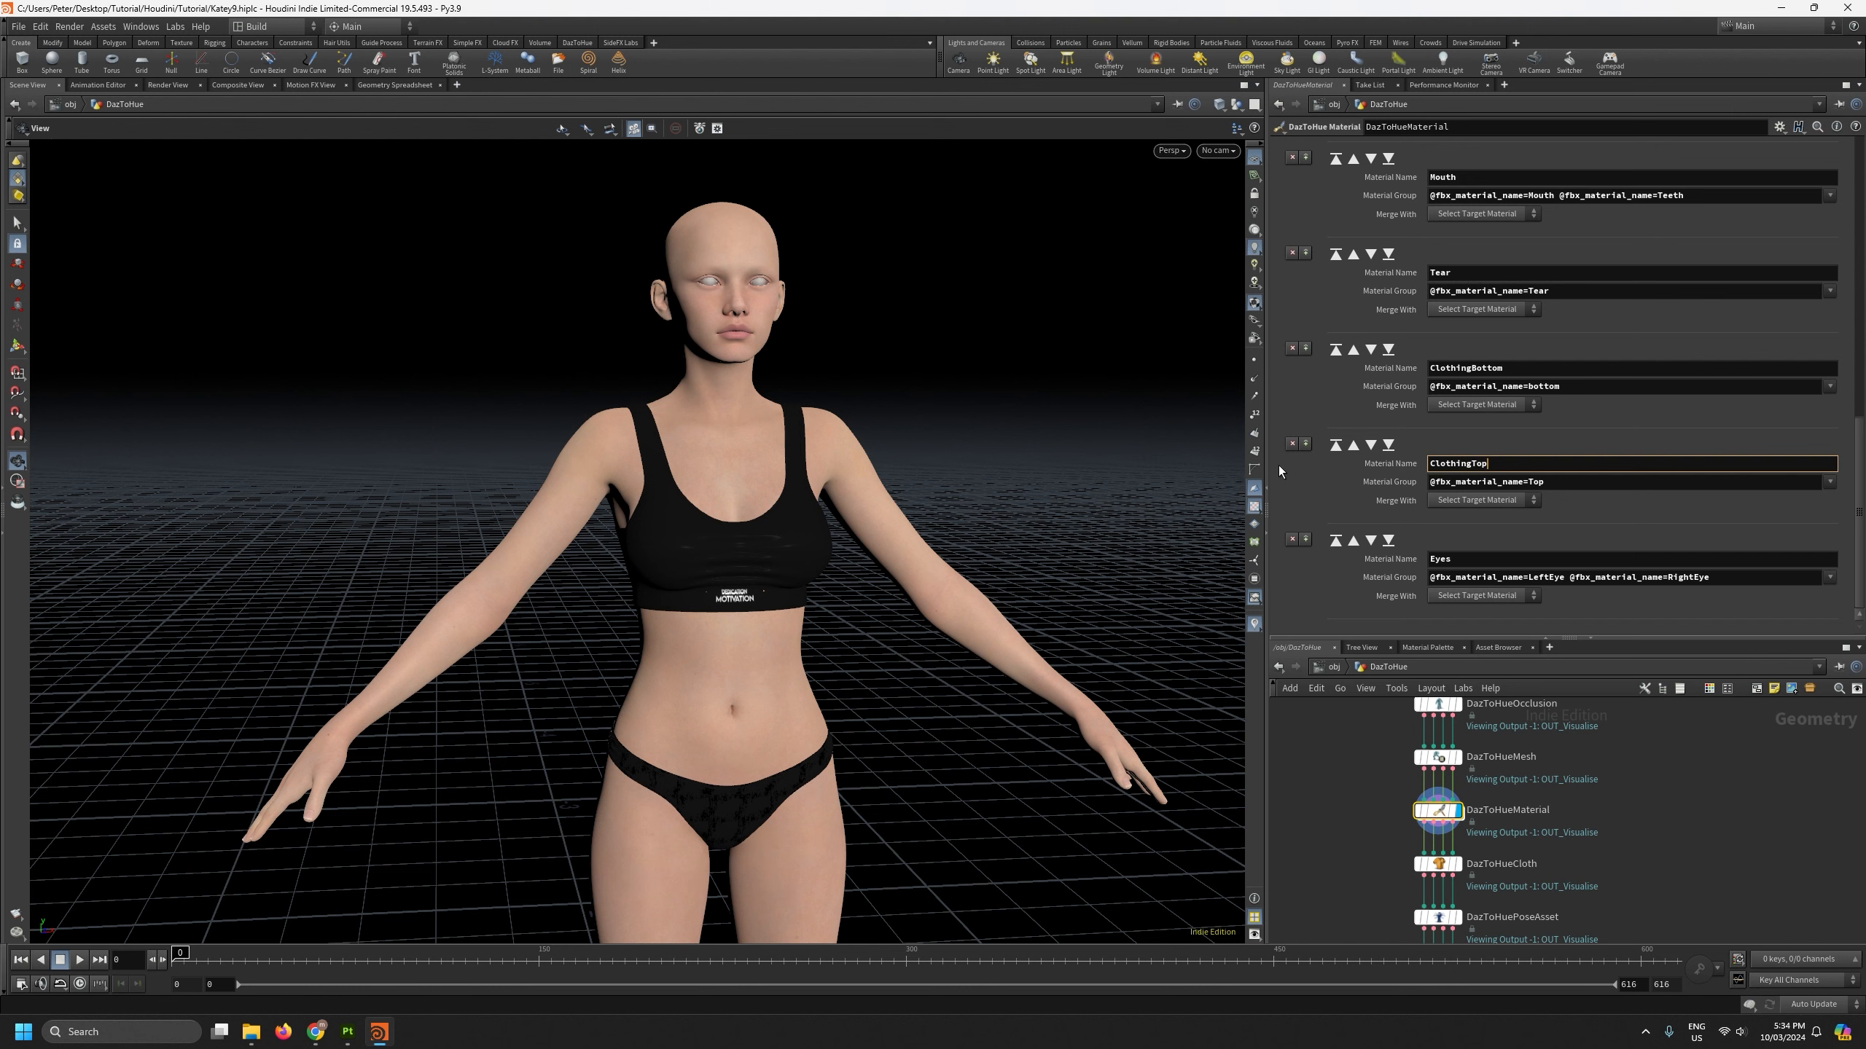
{"action": "key", "text": "Return"}
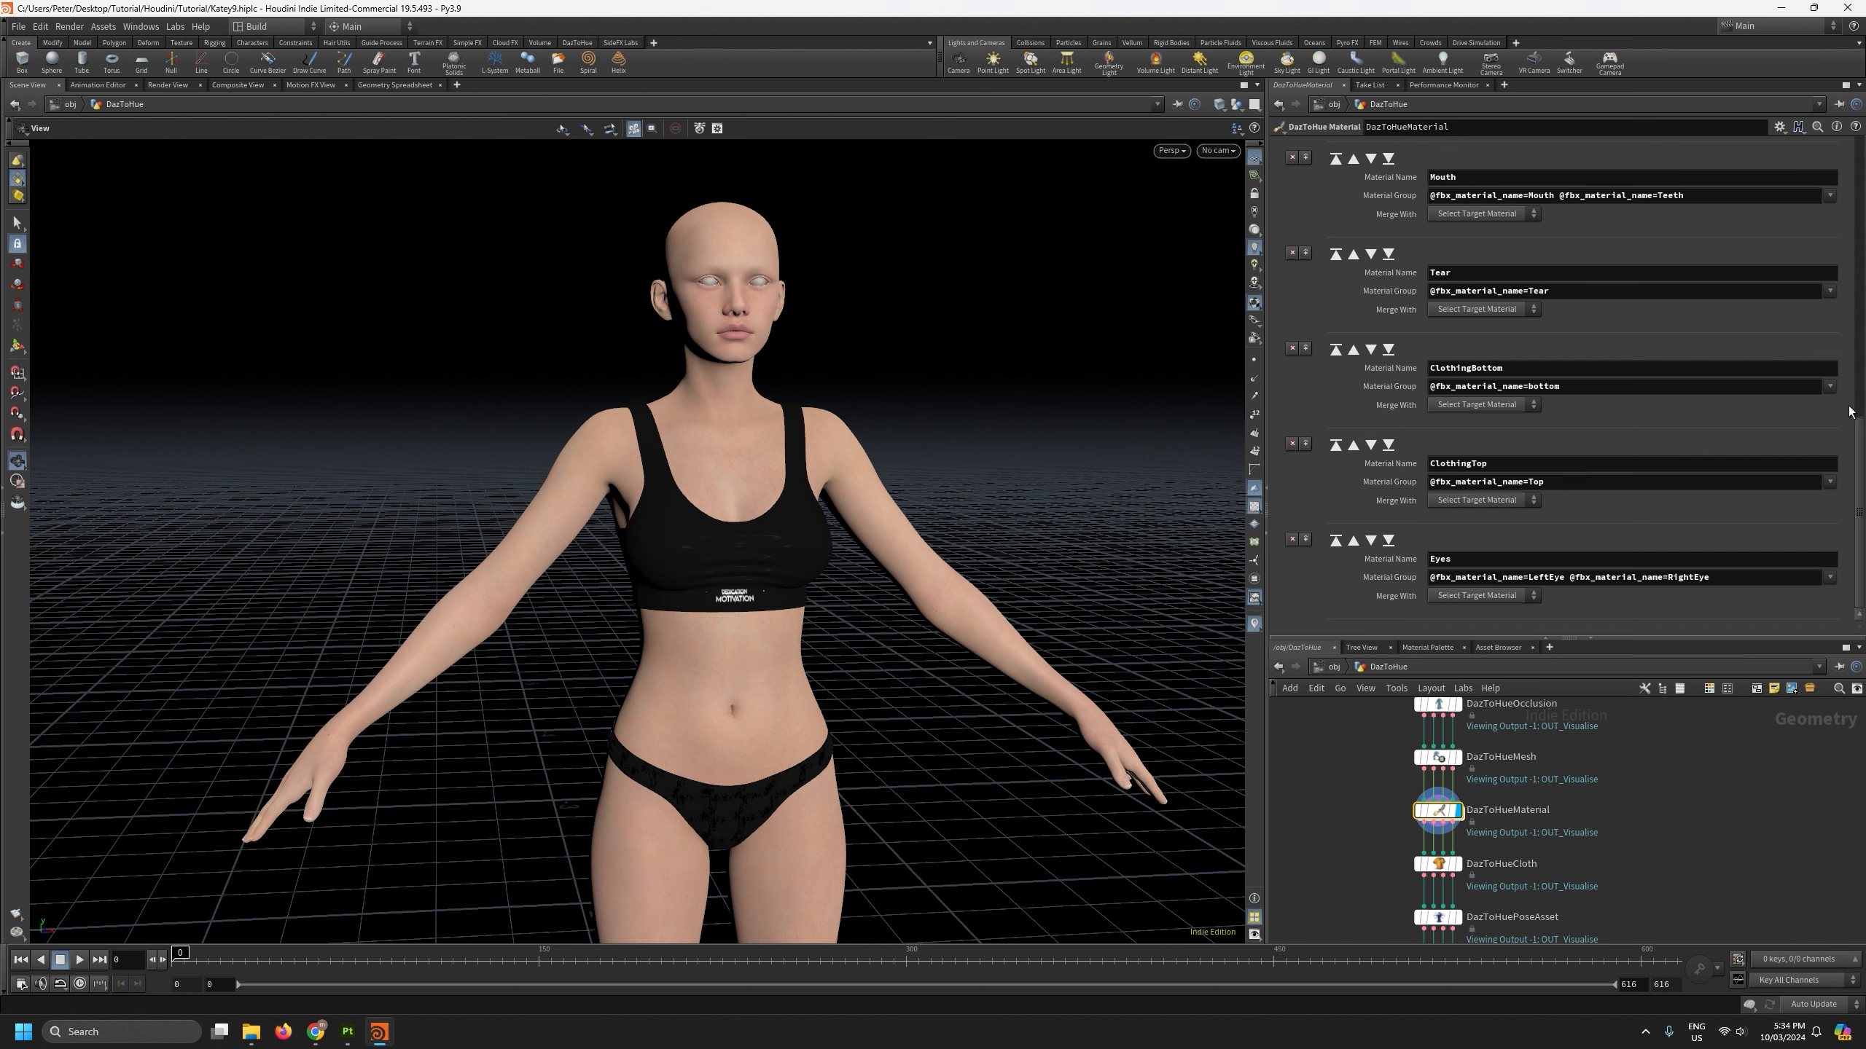
Step: Check the prefixed material names among the groups available for isolating, without choosing any
{"action": "left_click_drag", "start_coordinate": [1862, 449], "coordinate": [1822, 156]}
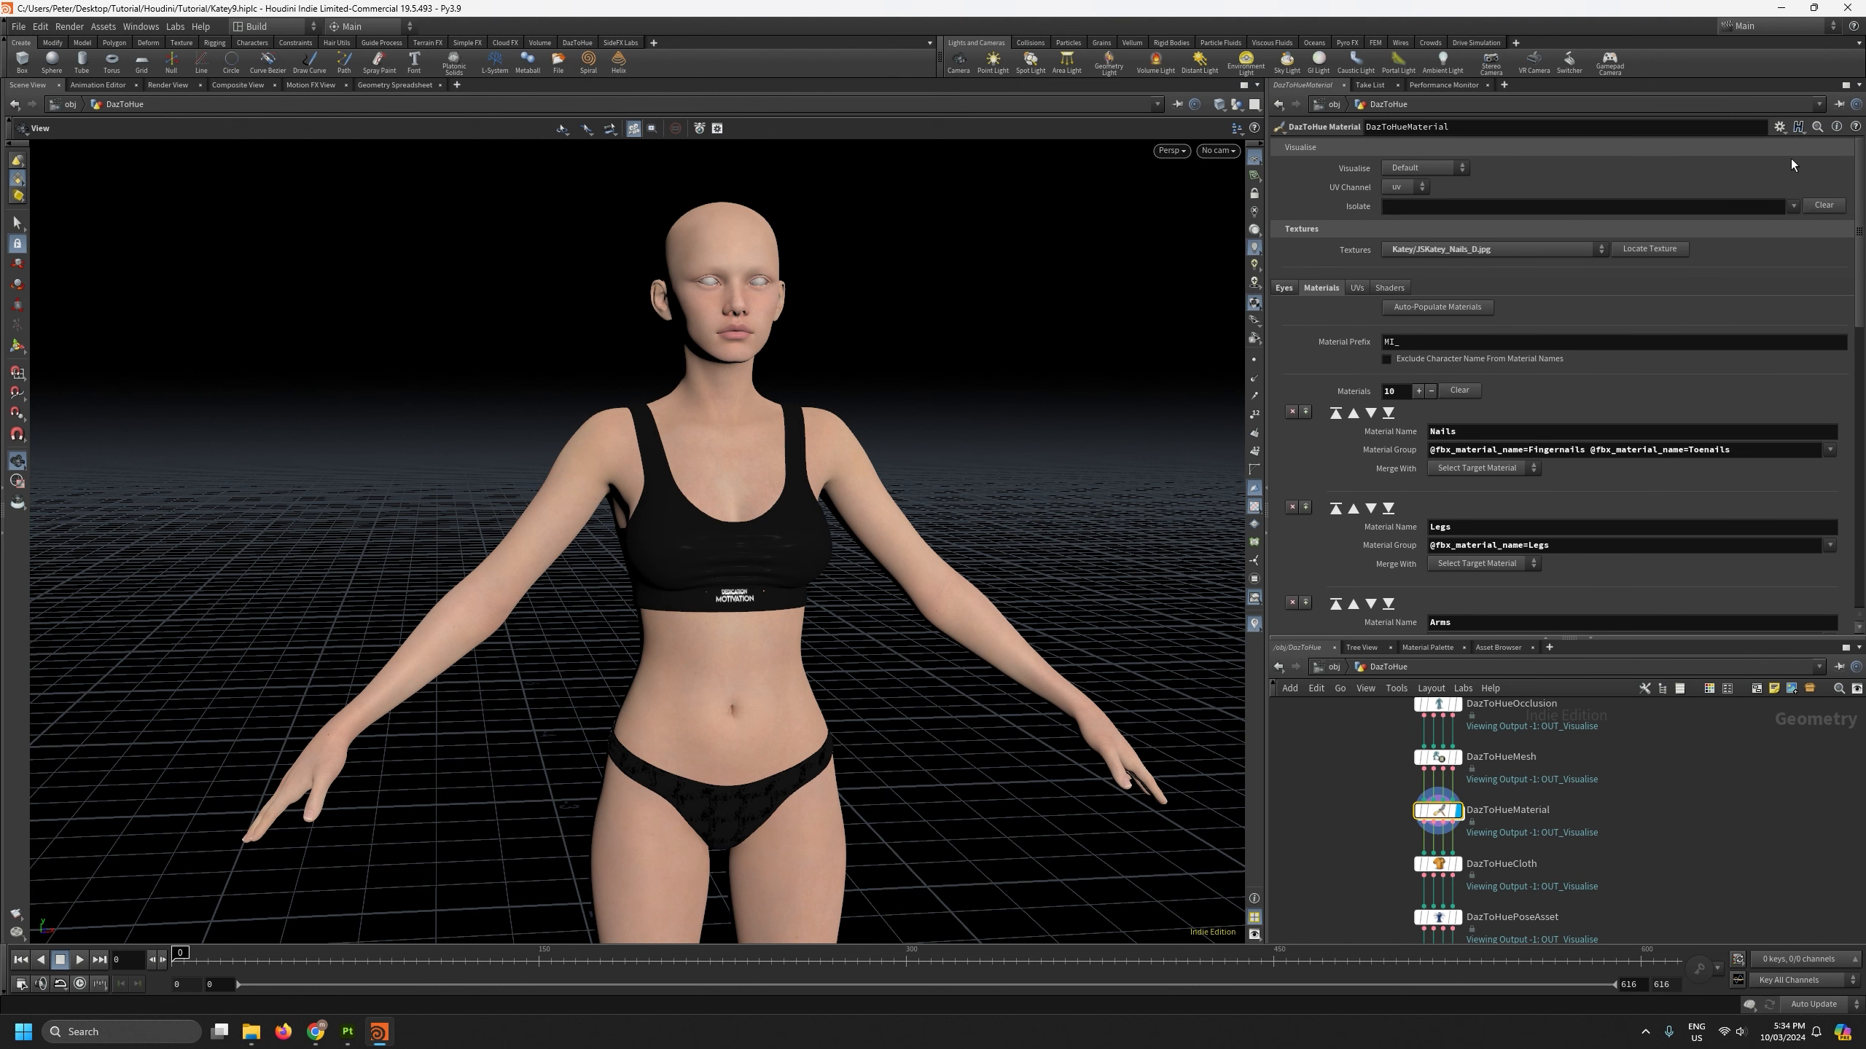
{"action": "left_click", "coordinate": [1793, 205]}
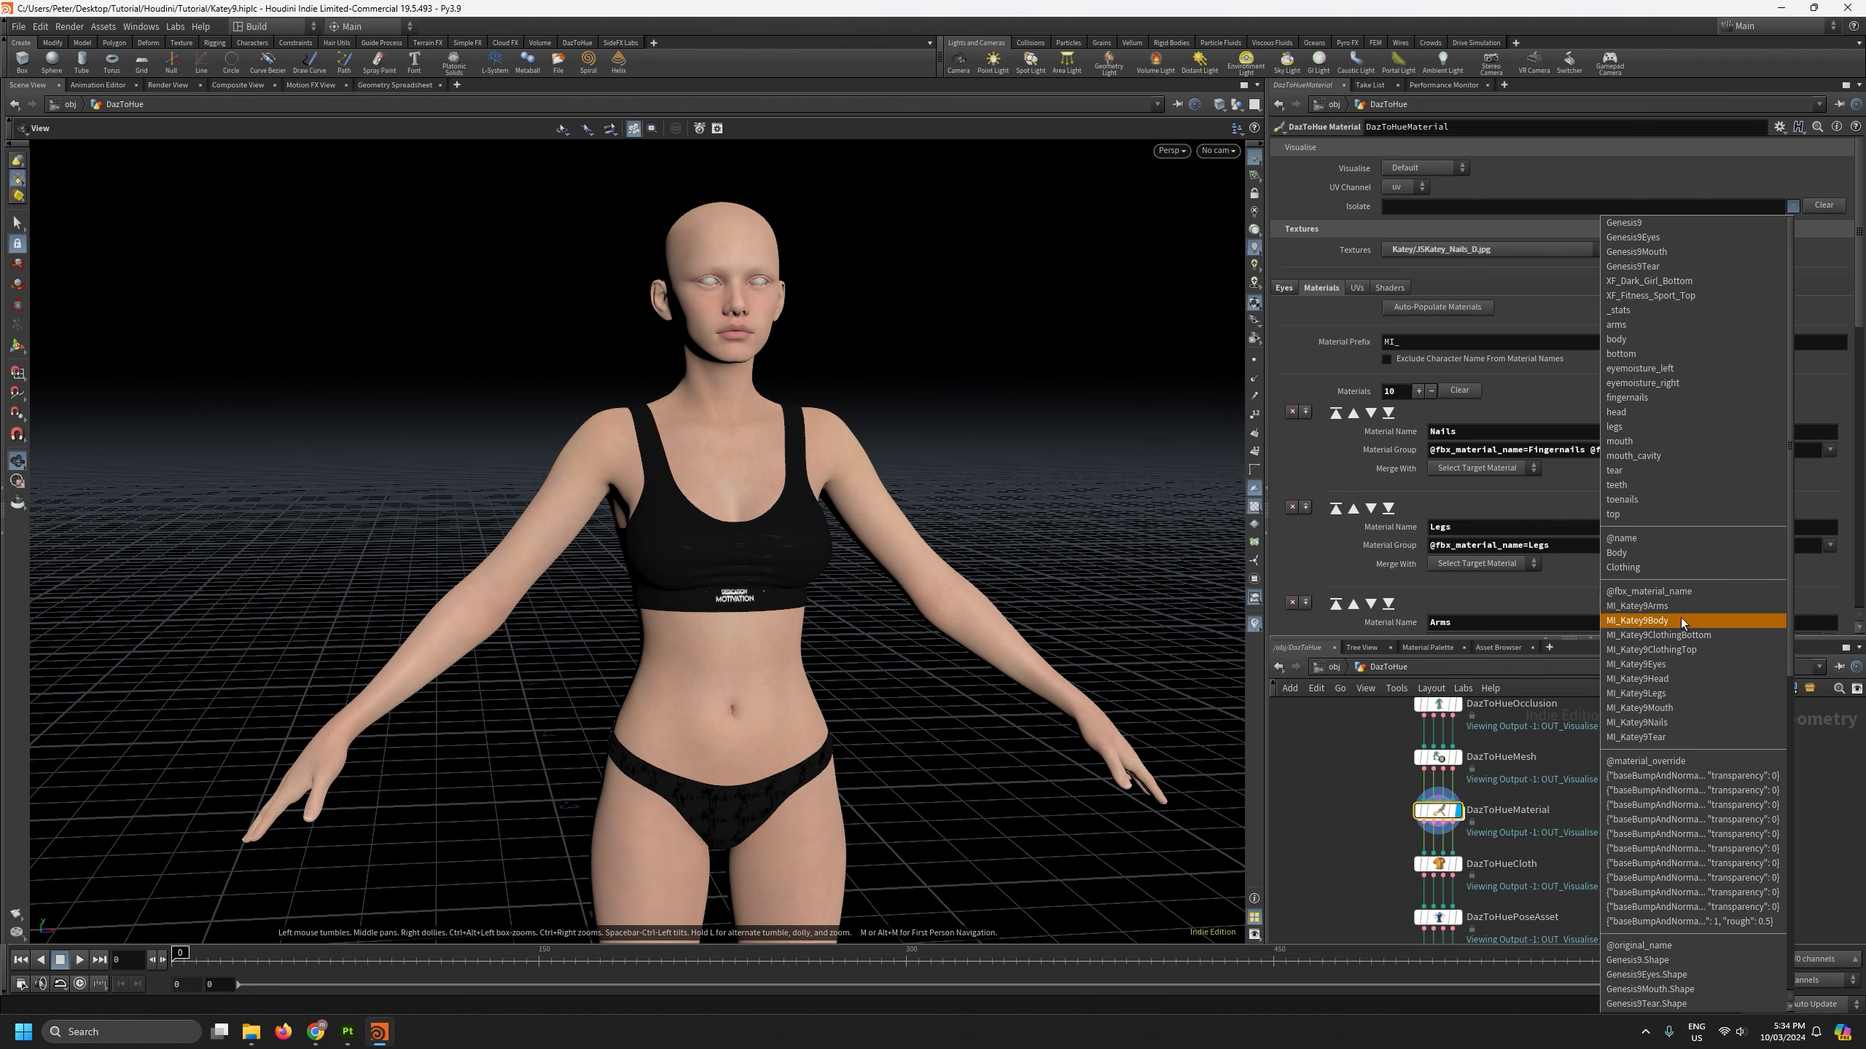
{"action": "left_click", "coordinate": [1374, 738]}
Step: Examine the full character with its geometry statistics and review the list of consolidated materials
{"action": "right_click_drag", "start_coordinate": [850, 309], "coordinate": [815, 360]}
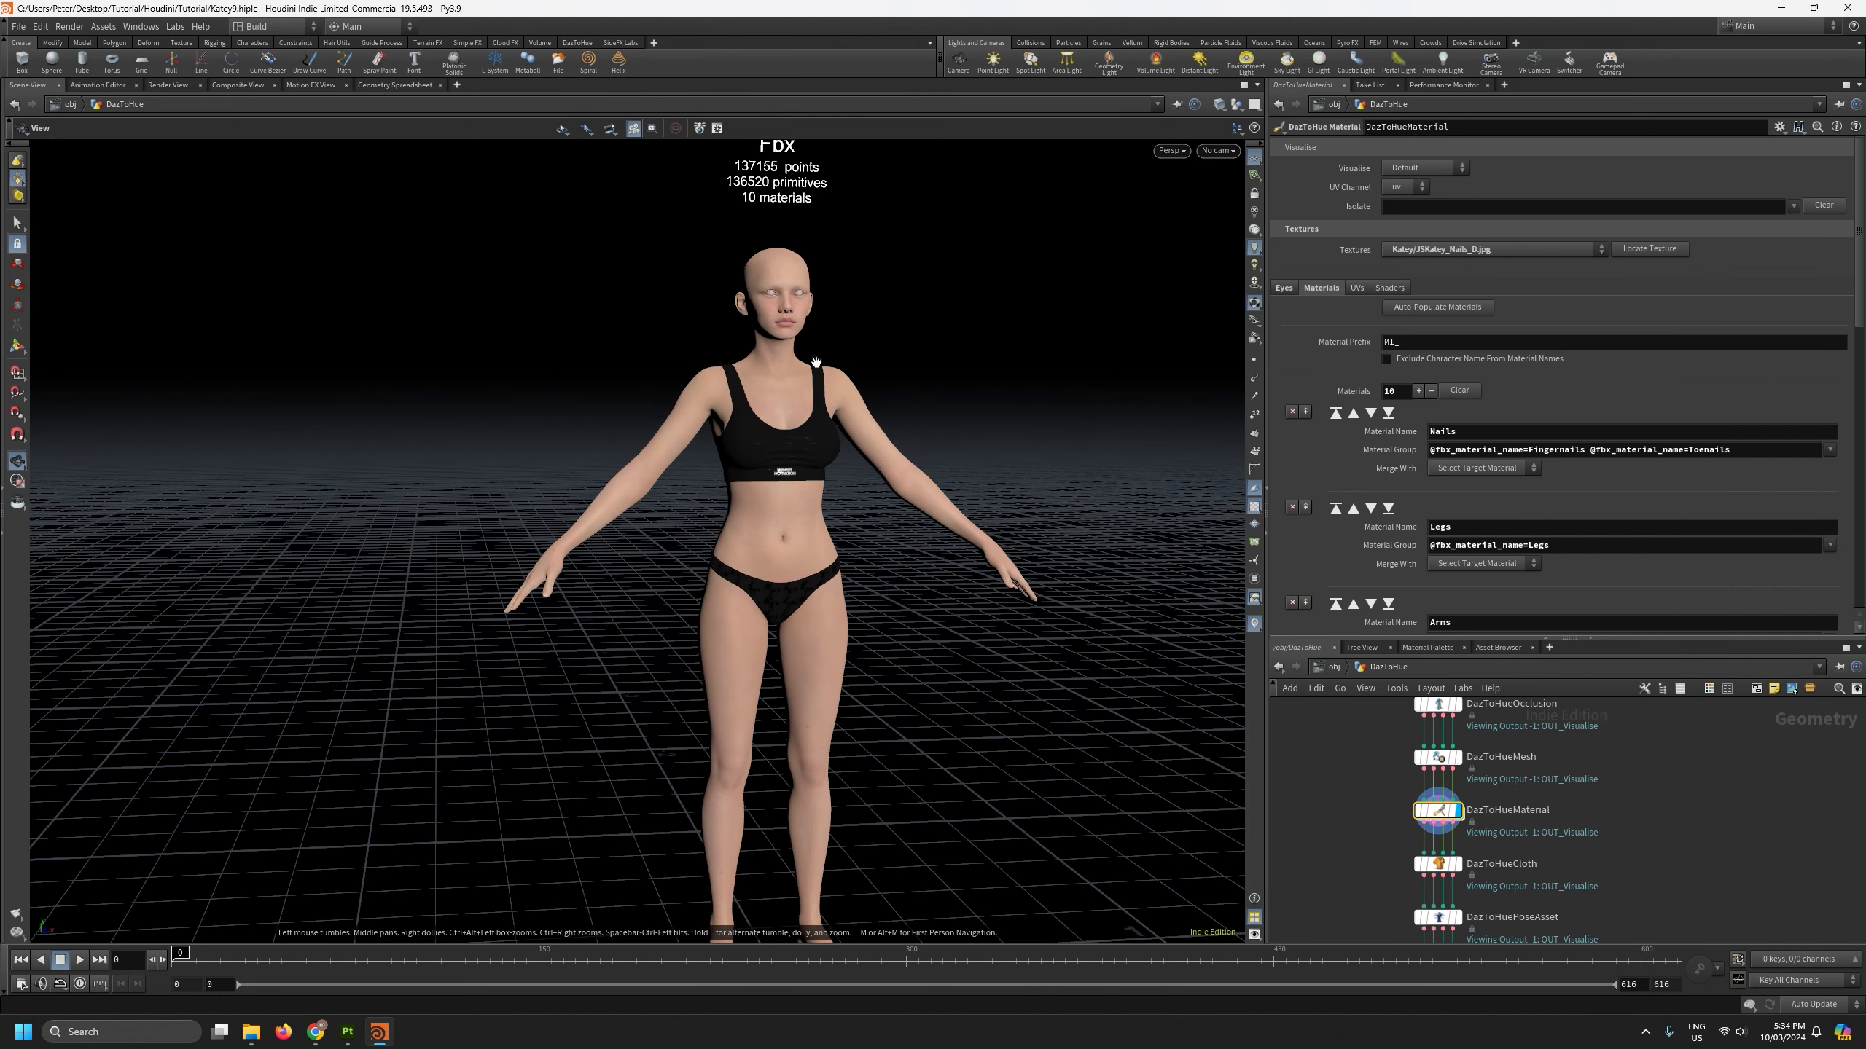
{"action": "middle_click_drag", "start_coordinate": [816, 360], "coordinate": [743, 554]}
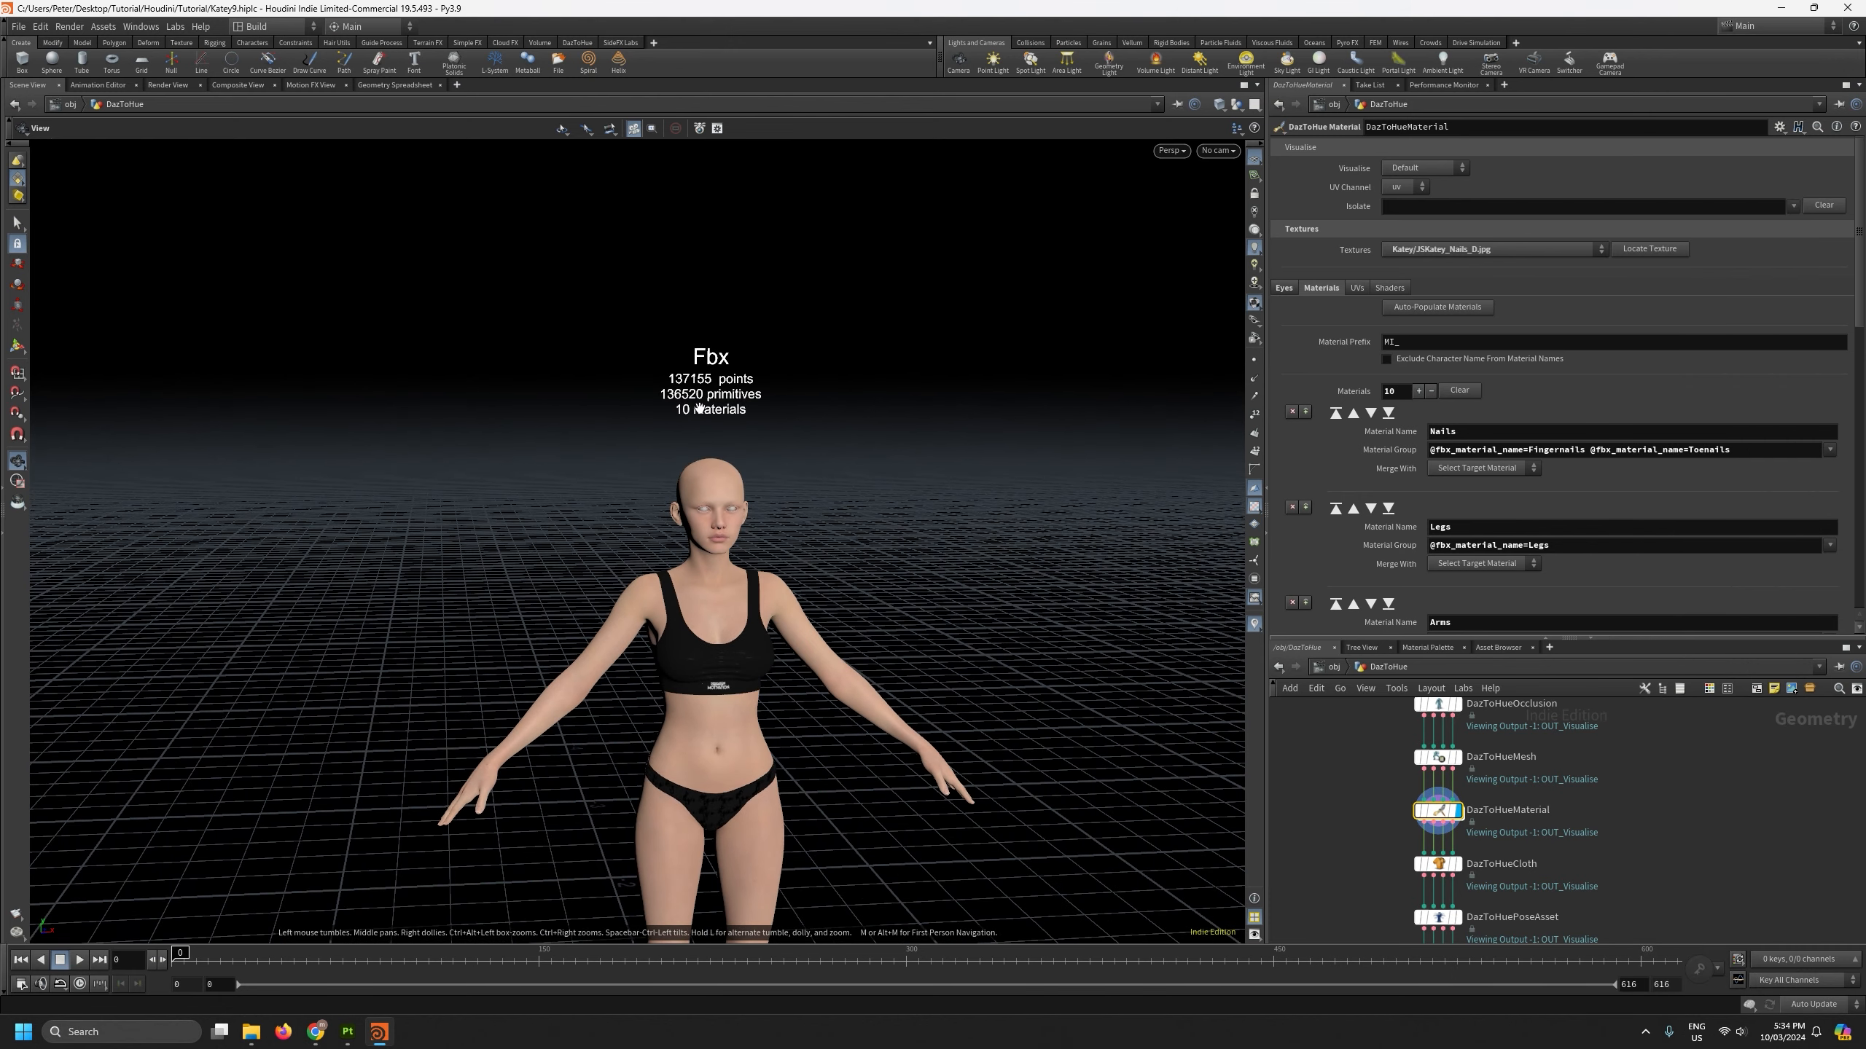
{"action": "left_click_drag", "start_coordinate": [854, 444], "coordinate": [839, 486]}
{"action": "middle_click_drag", "start_coordinate": [838, 486], "coordinate": [762, 349]}
{"action": "right_click_drag", "start_coordinate": [762, 349], "coordinate": [765, 438]}
{"action": "middle_click_drag", "start_coordinate": [765, 438], "coordinate": [745, 403]}
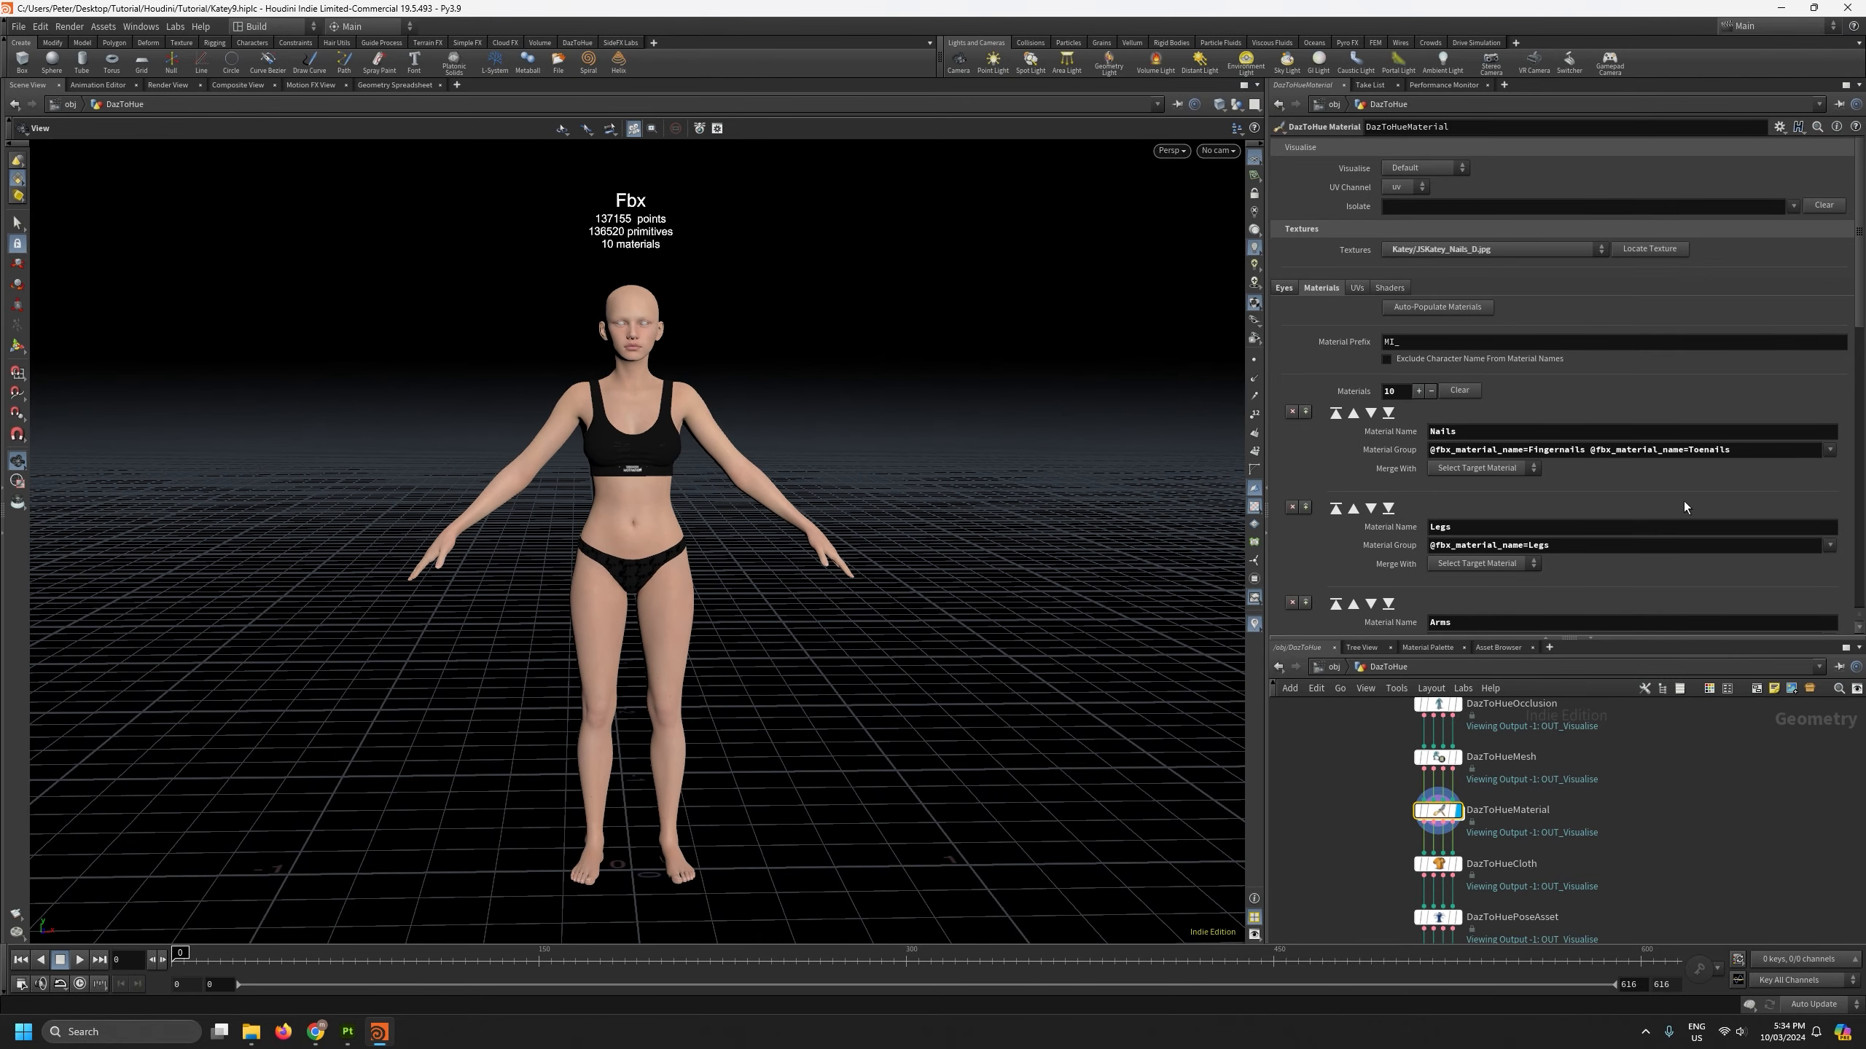
{"action": "scroll", "coordinate": [1685, 502], "scroll_direction": "down", "scroll_amount": 3}
{"action": "scroll", "coordinate": [1685, 511], "scroll_direction": "down", "scroll_amount": 5}
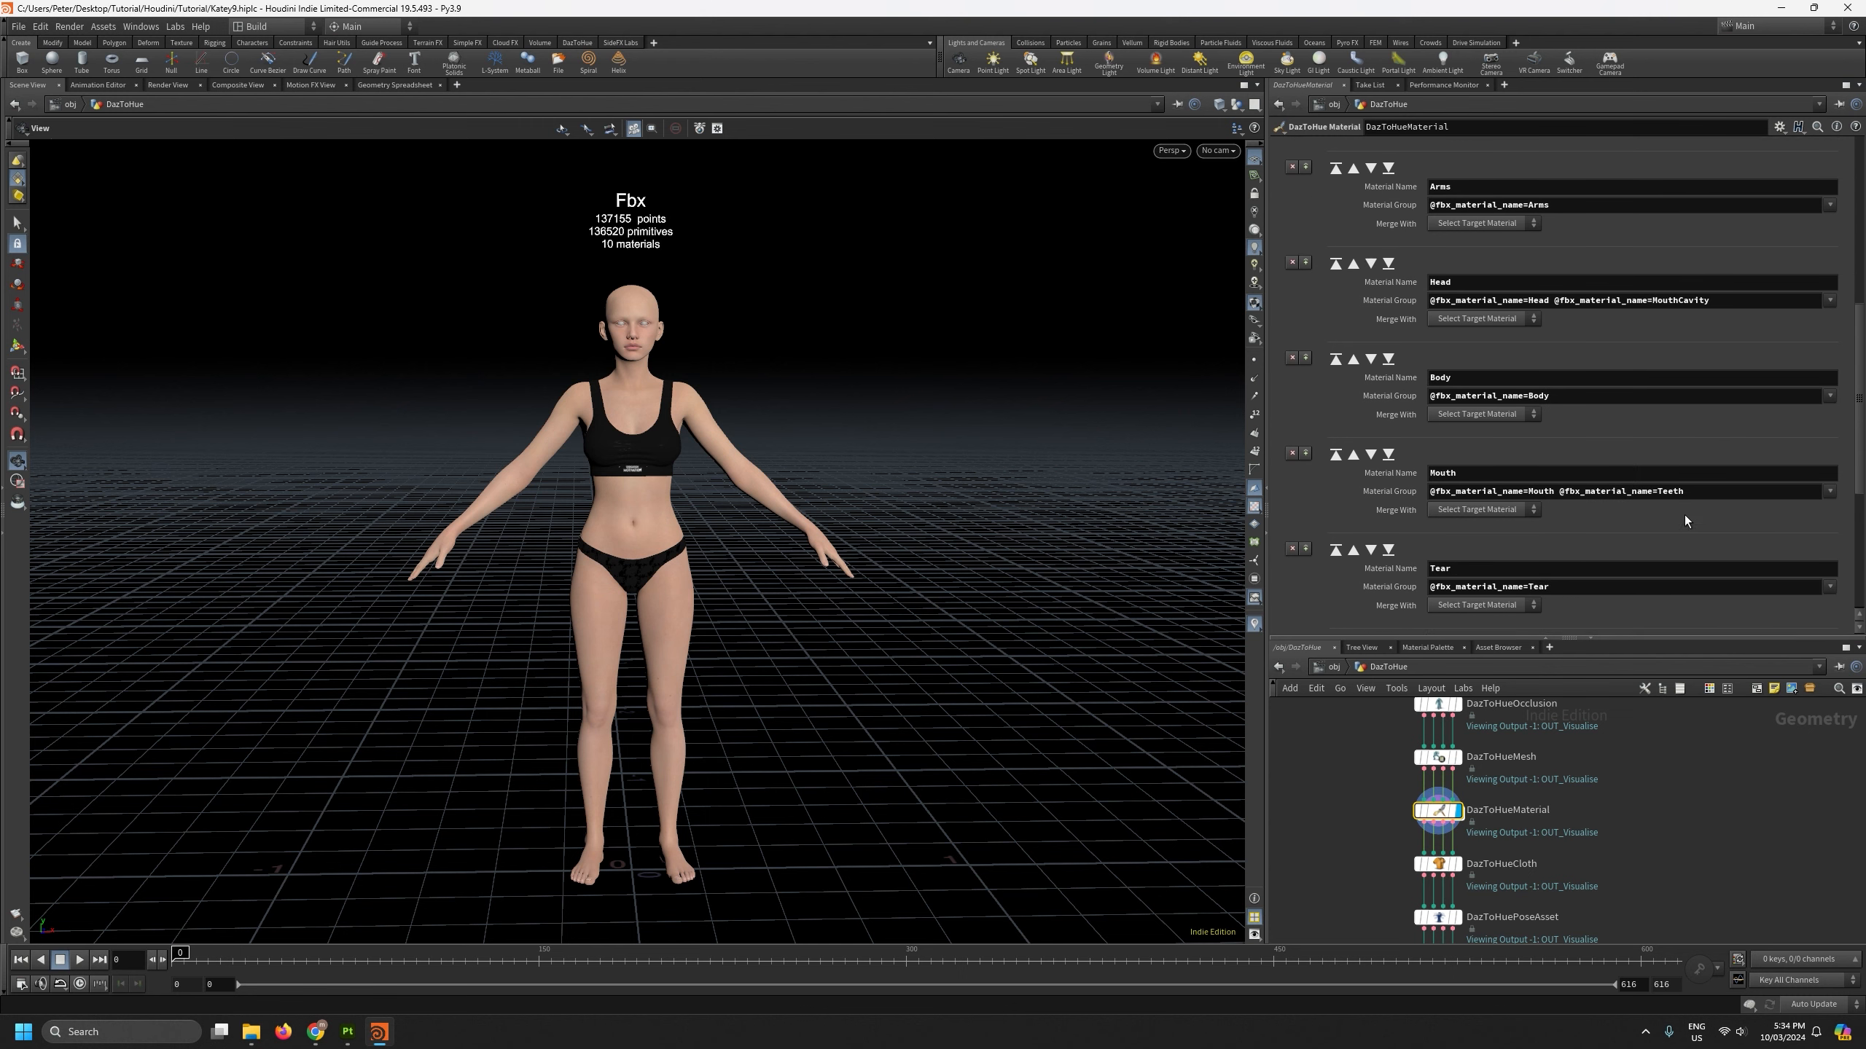
{"action": "scroll", "coordinate": [1685, 514], "scroll_direction": "up", "scroll_amount": 3}
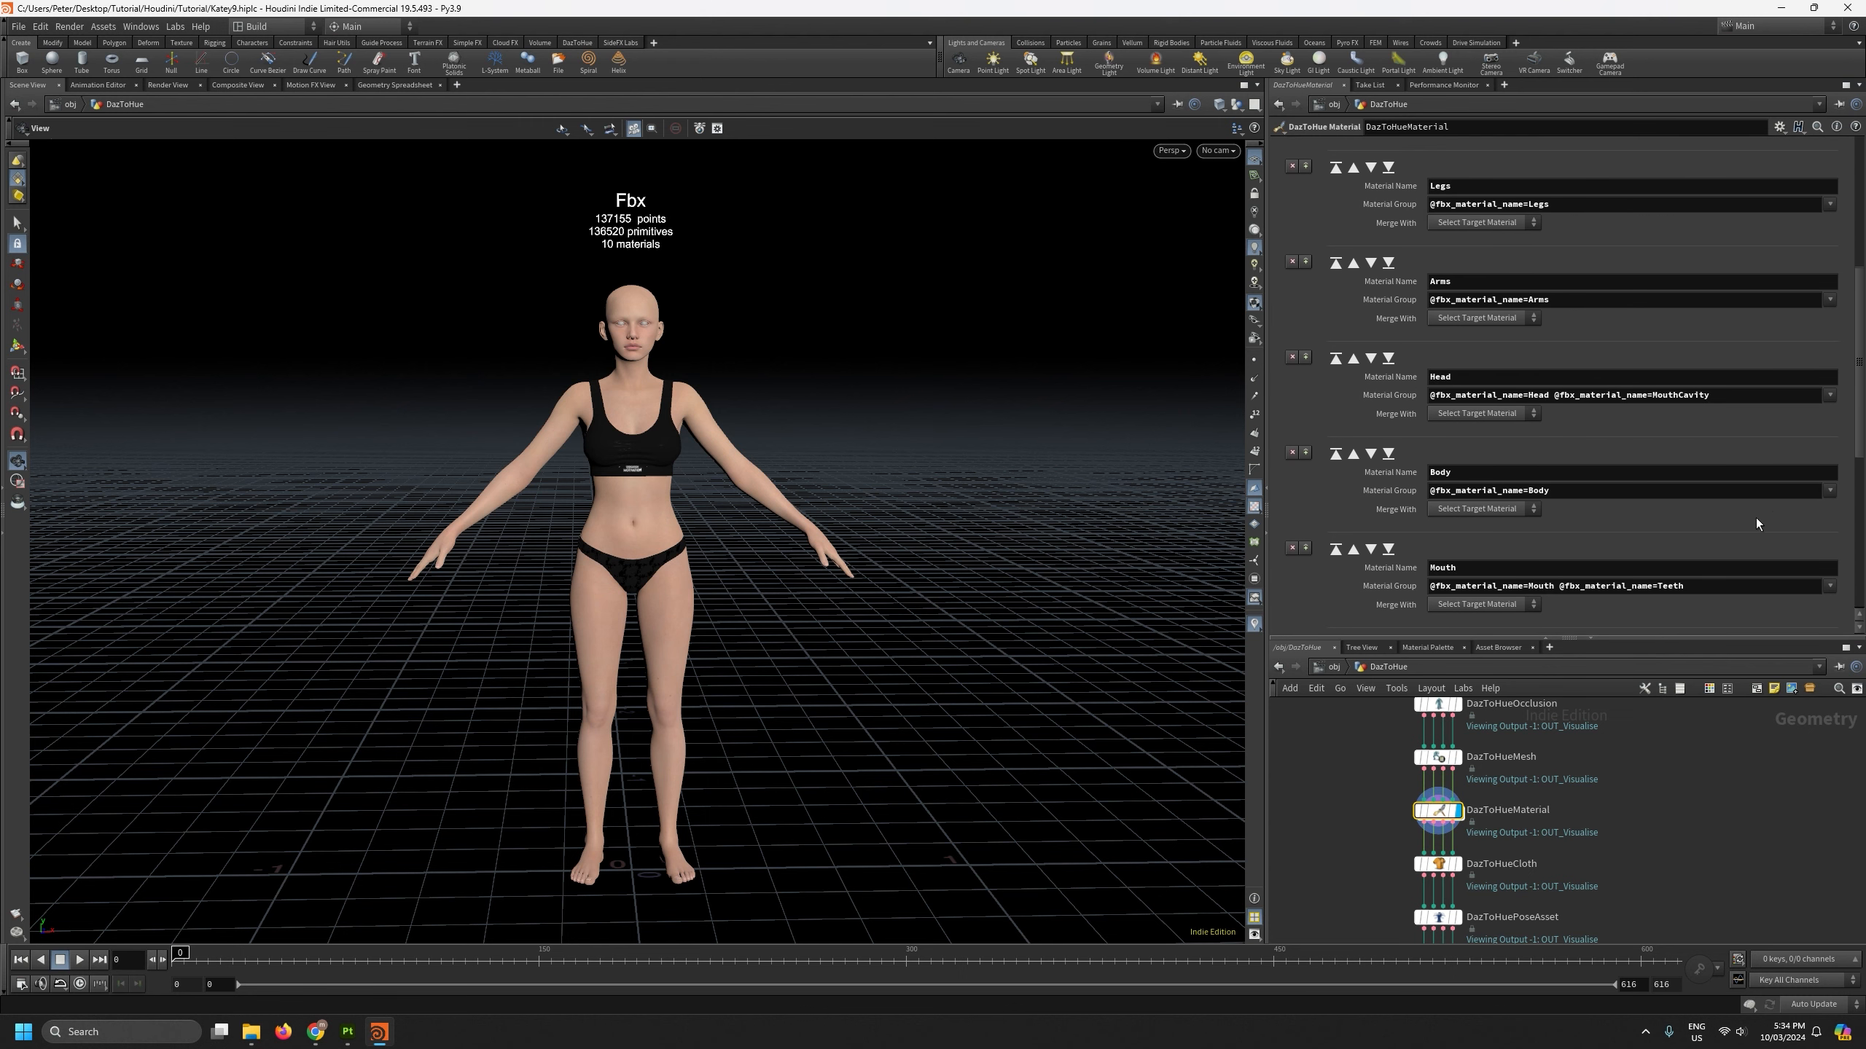
{"action": "scroll", "coordinate": [1350, 451], "scroll_direction": "up", "scroll_amount": 3}
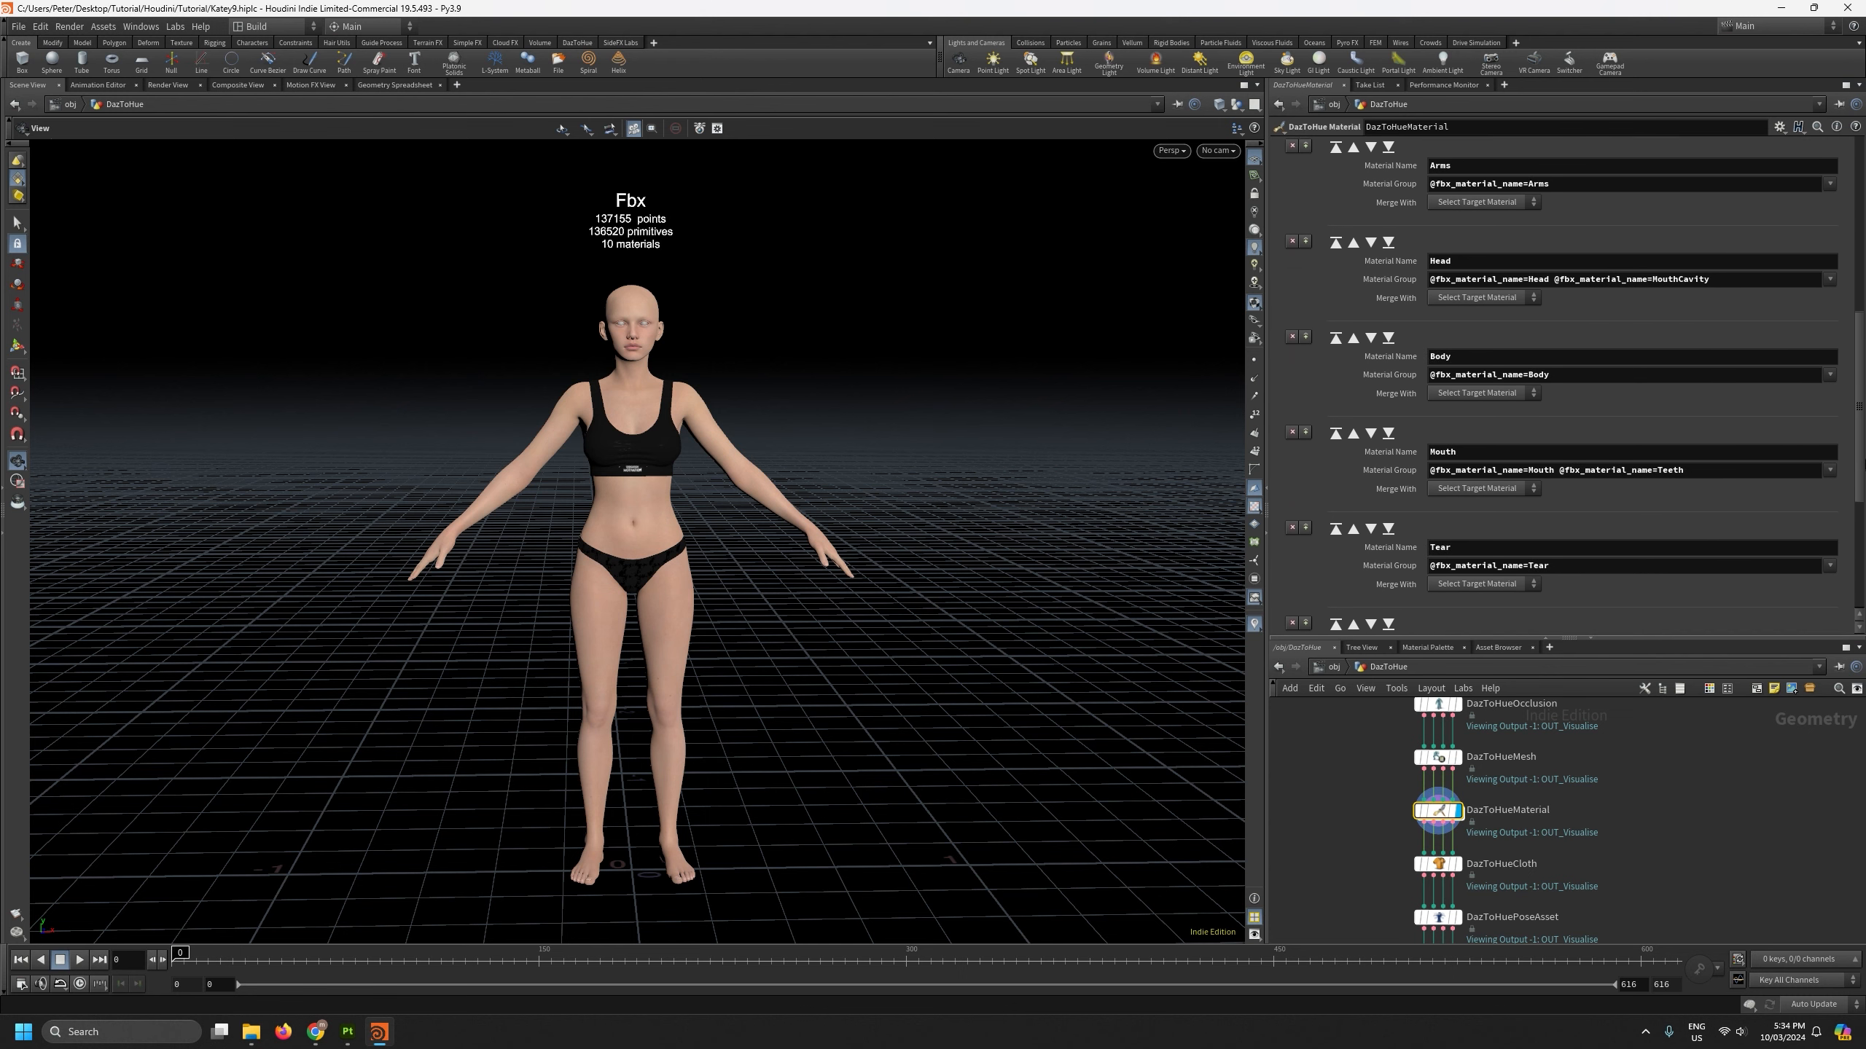
{"action": "scroll", "coordinate": [1571, 469], "scroll_direction": "up", "scroll_amount": 3}
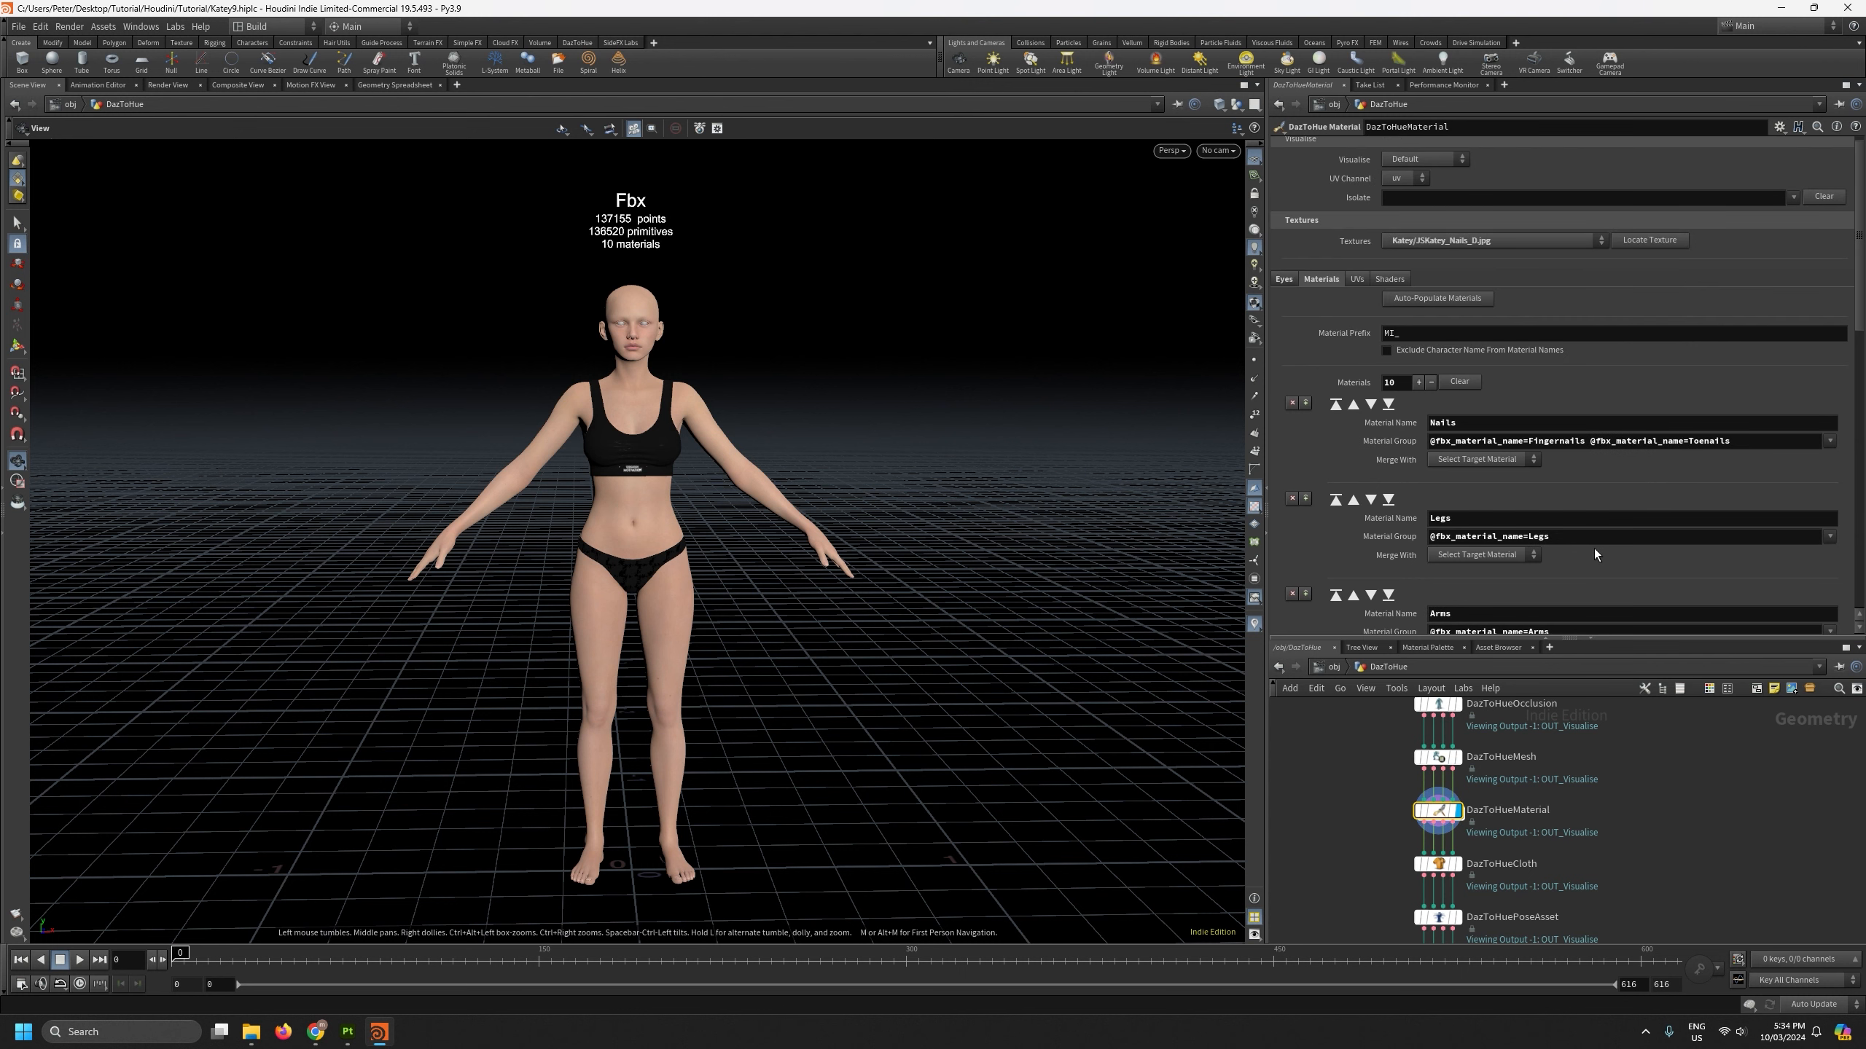
Step: Open the material node's UV settings and display the character's UV layout beside the perspective view, with all UDIM tiles framed
{"action": "left_click", "coordinate": [1359, 278]}
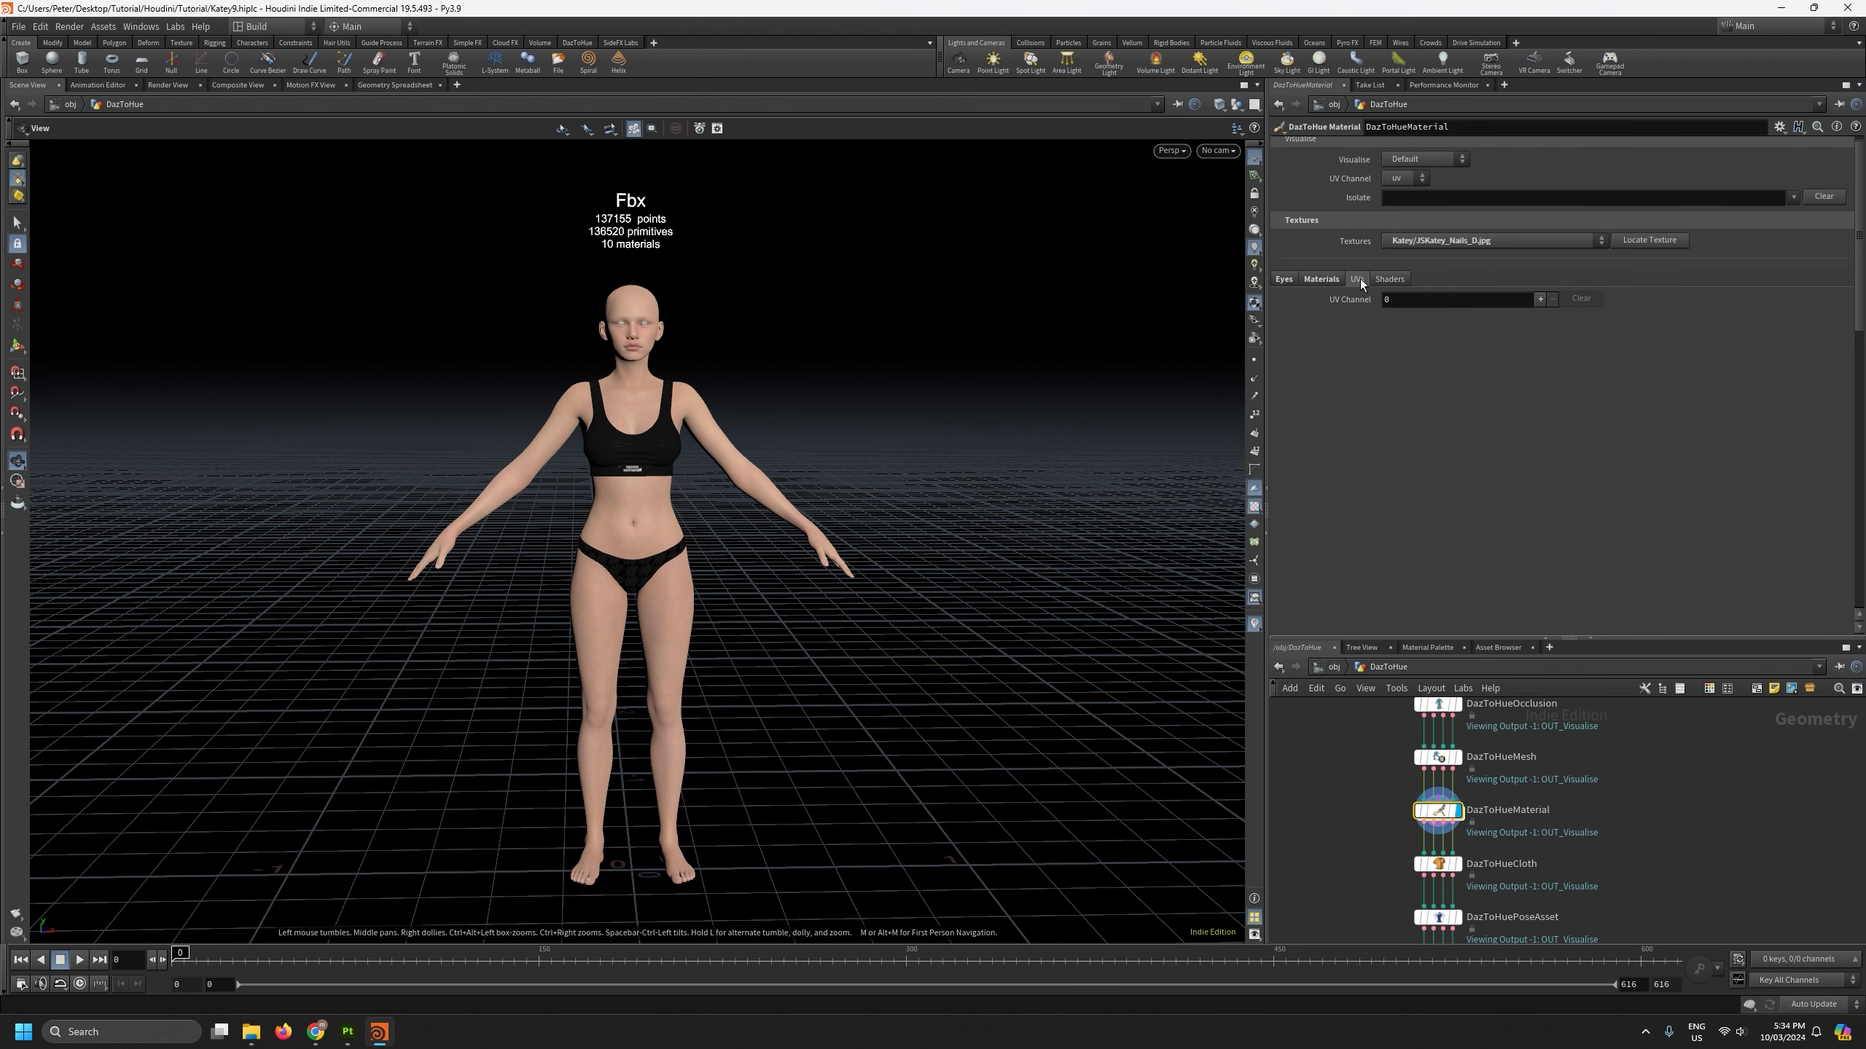
{"action": "left_click_drag", "start_coordinate": [1659, 638], "coordinate": [1653, 428]}
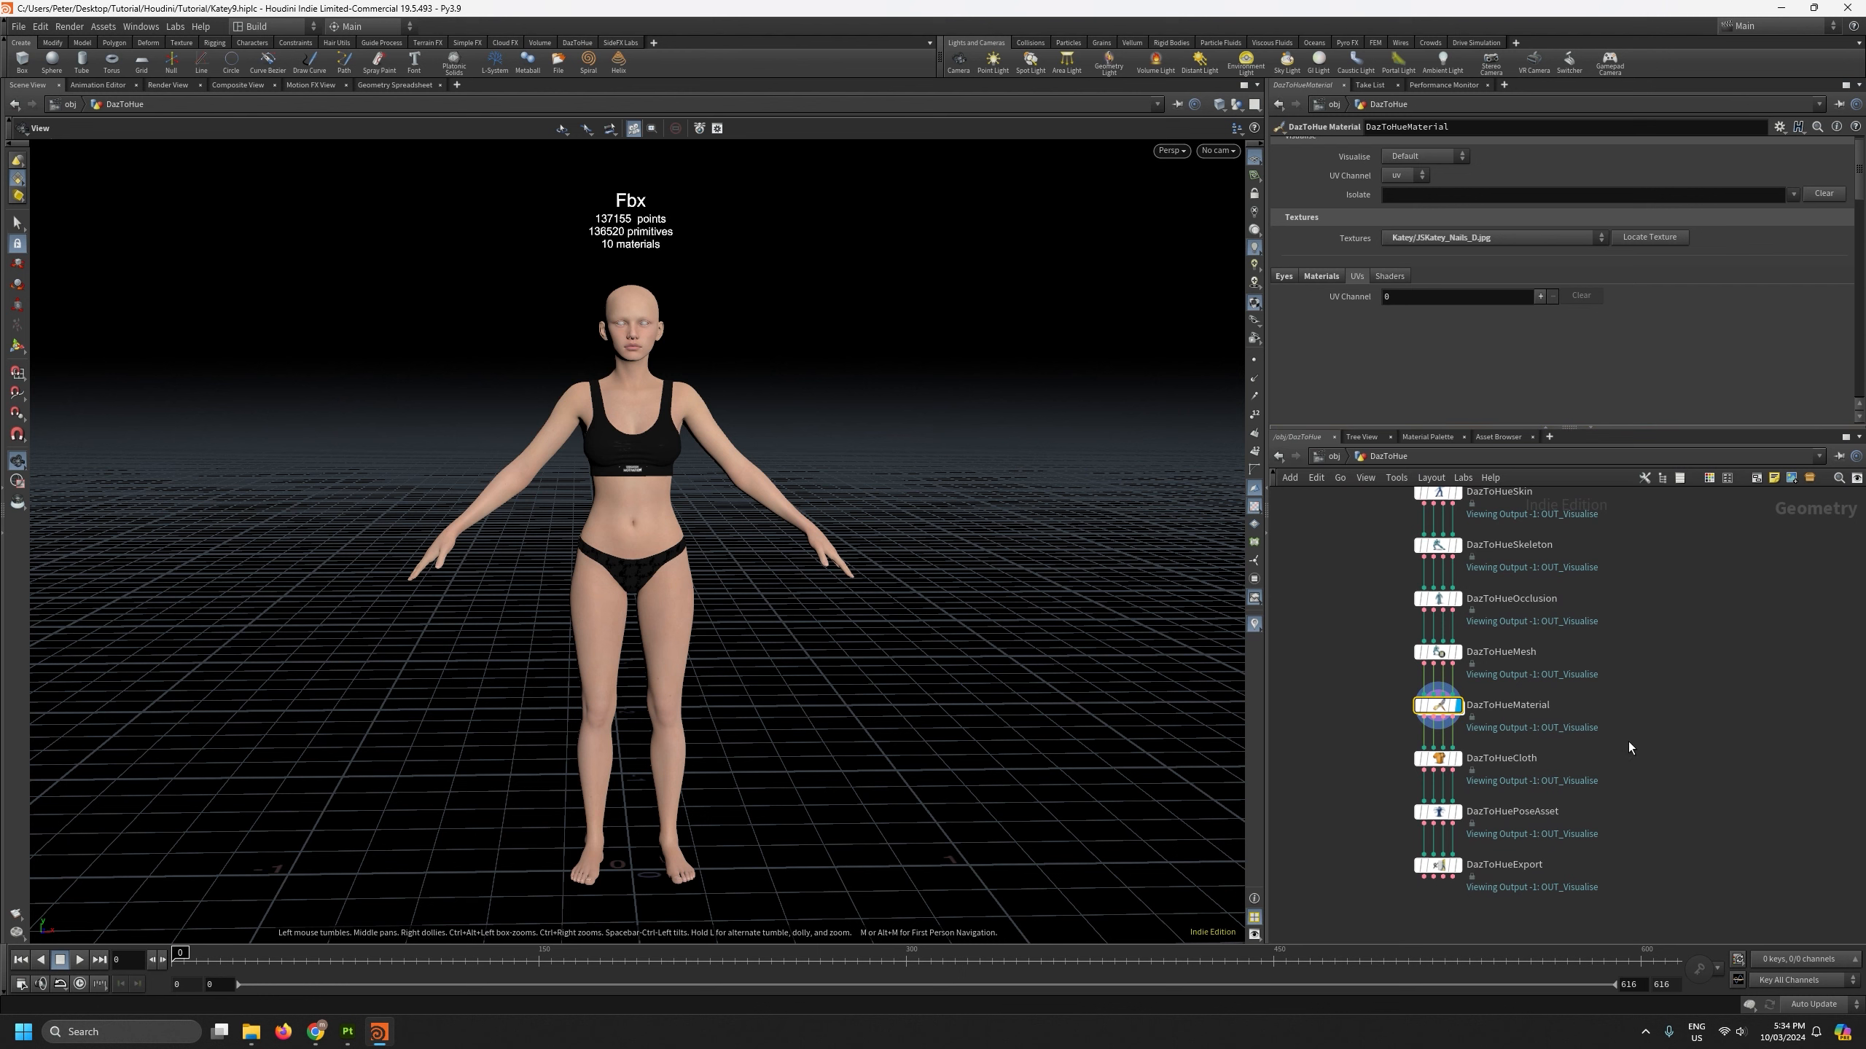
{"action": "left_click", "coordinate": [1254, 103]}
{"action": "left_click", "coordinate": [1254, 165]}
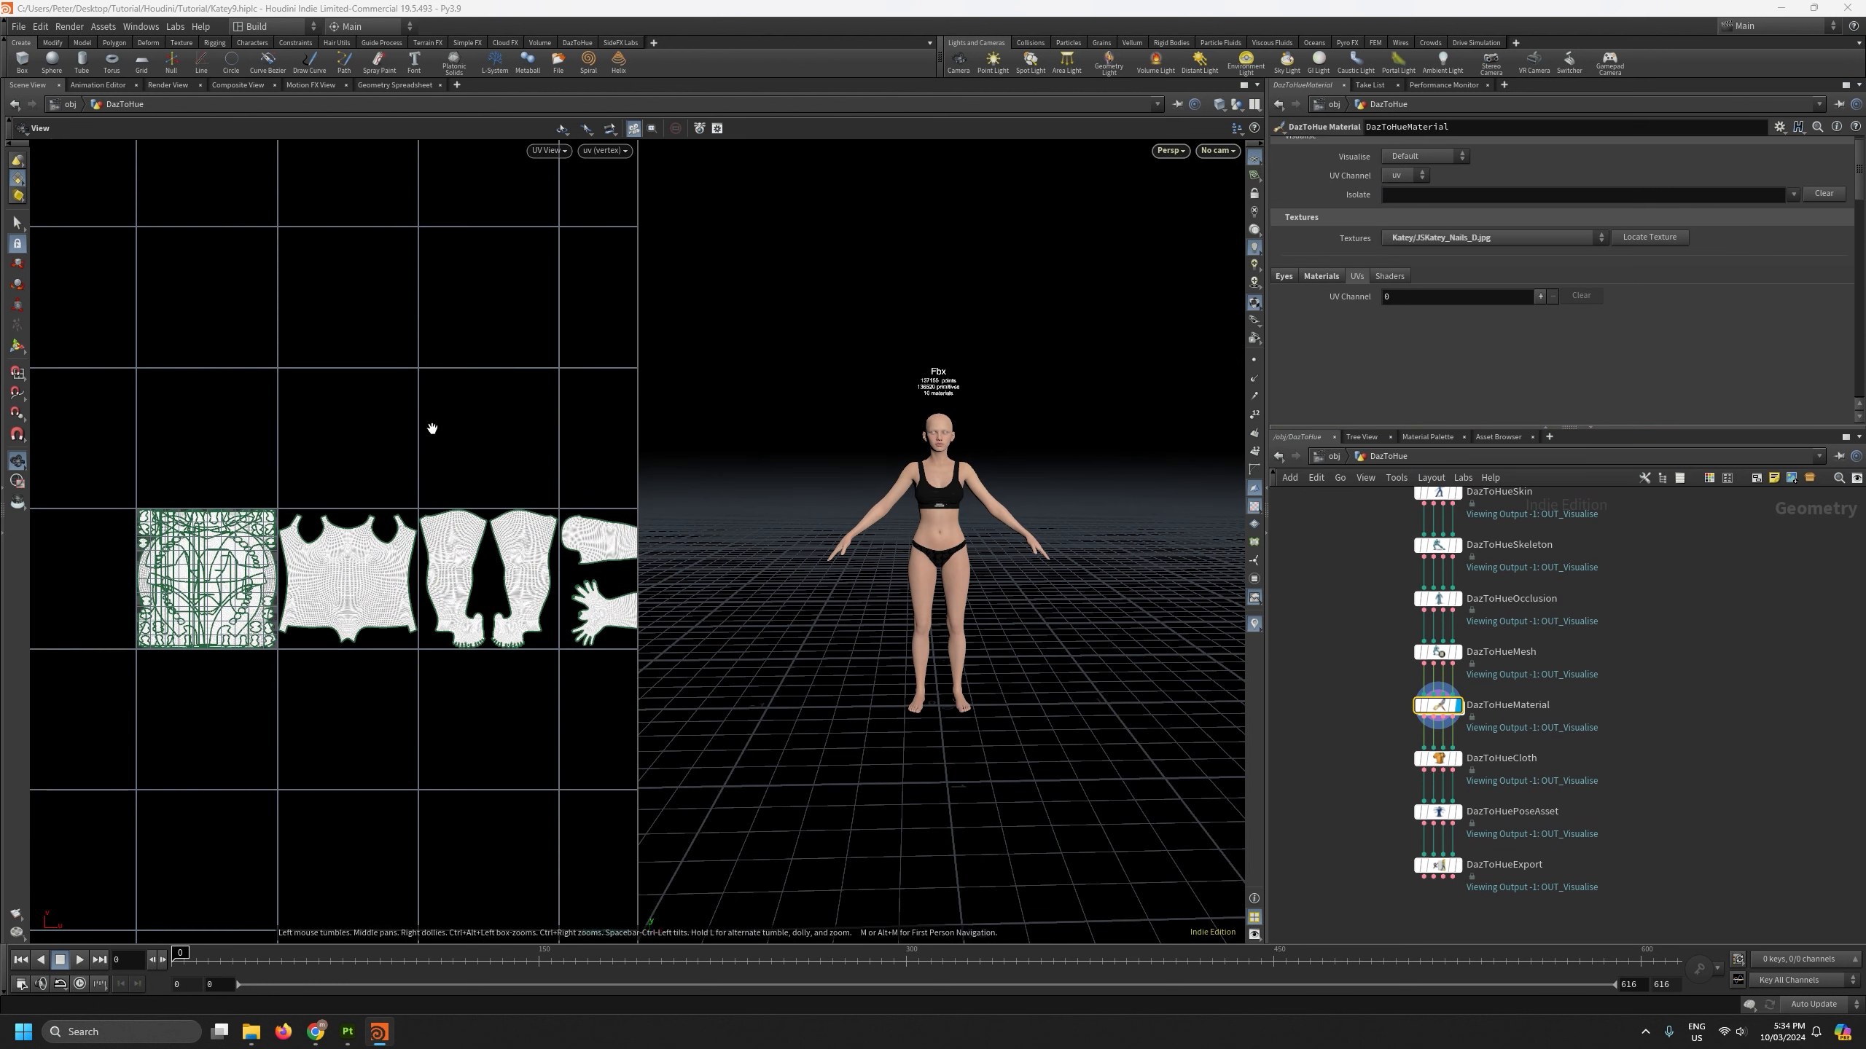
{"action": "scroll", "coordinate": [429, 412], "scroll_direction": "down", "scroll_amount": 3}
{"action": "middle_click_drag", "start_coordinate": [509, 398], "coordinate": [334, 446]}
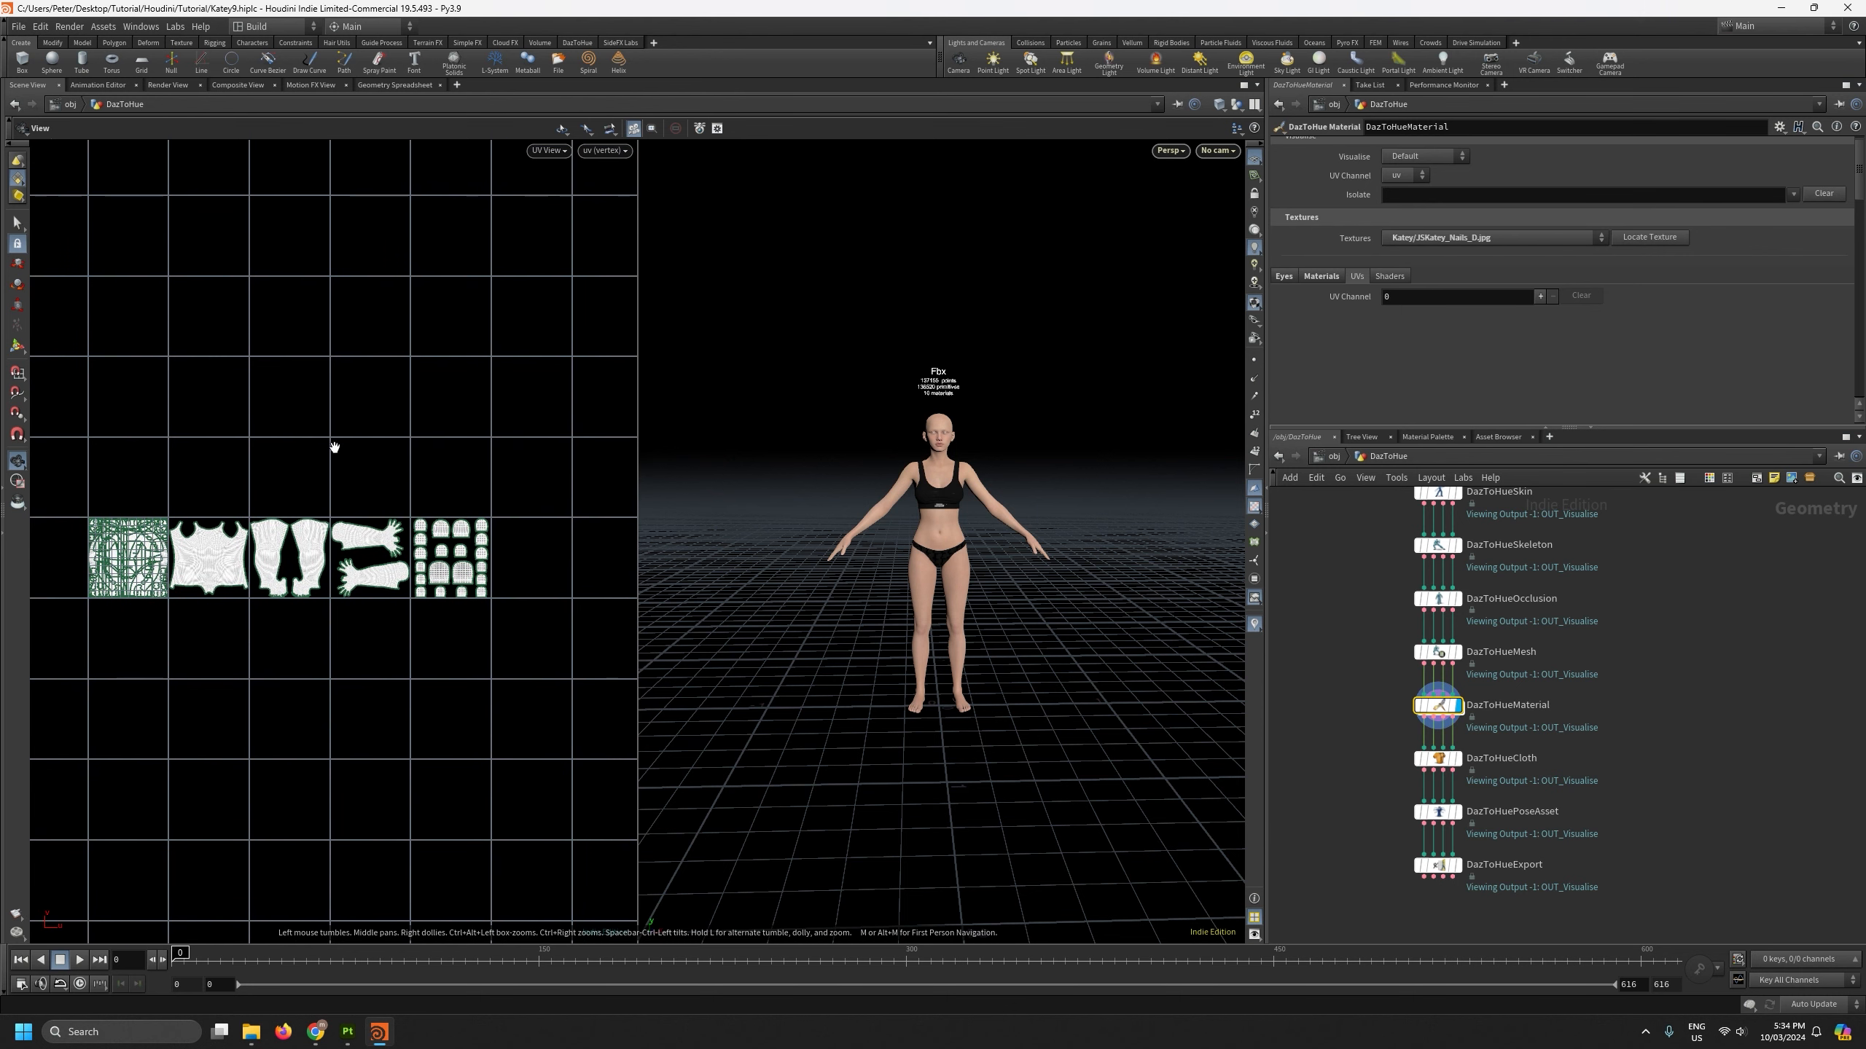
{"action": "scroll", "coordinate": [259, 496], "scroll_direction": "up", "scroll_amount": 1}
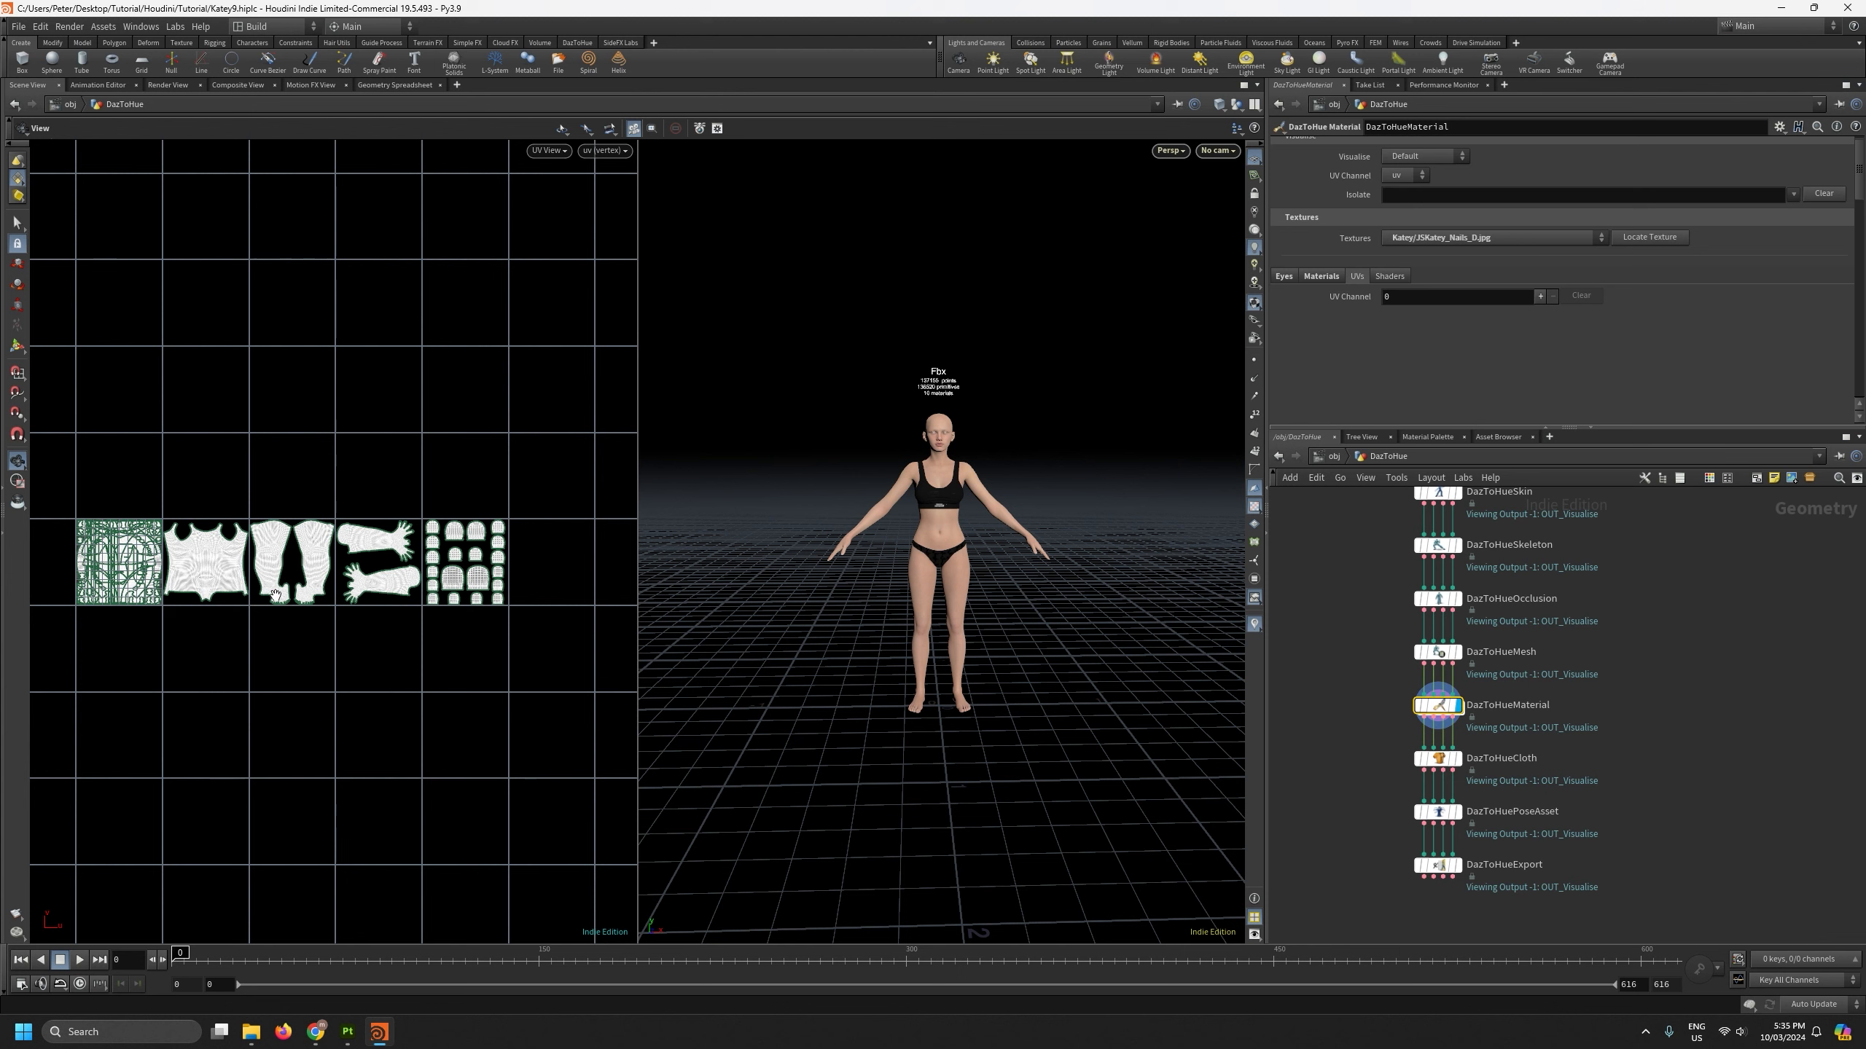
Step: Inspect the character and its UV tiles, and add one UV channel entry to the material node
{"action": "left_click_drag", "start_coordinate": [1013, 544], "coordinate": [918, 566]}
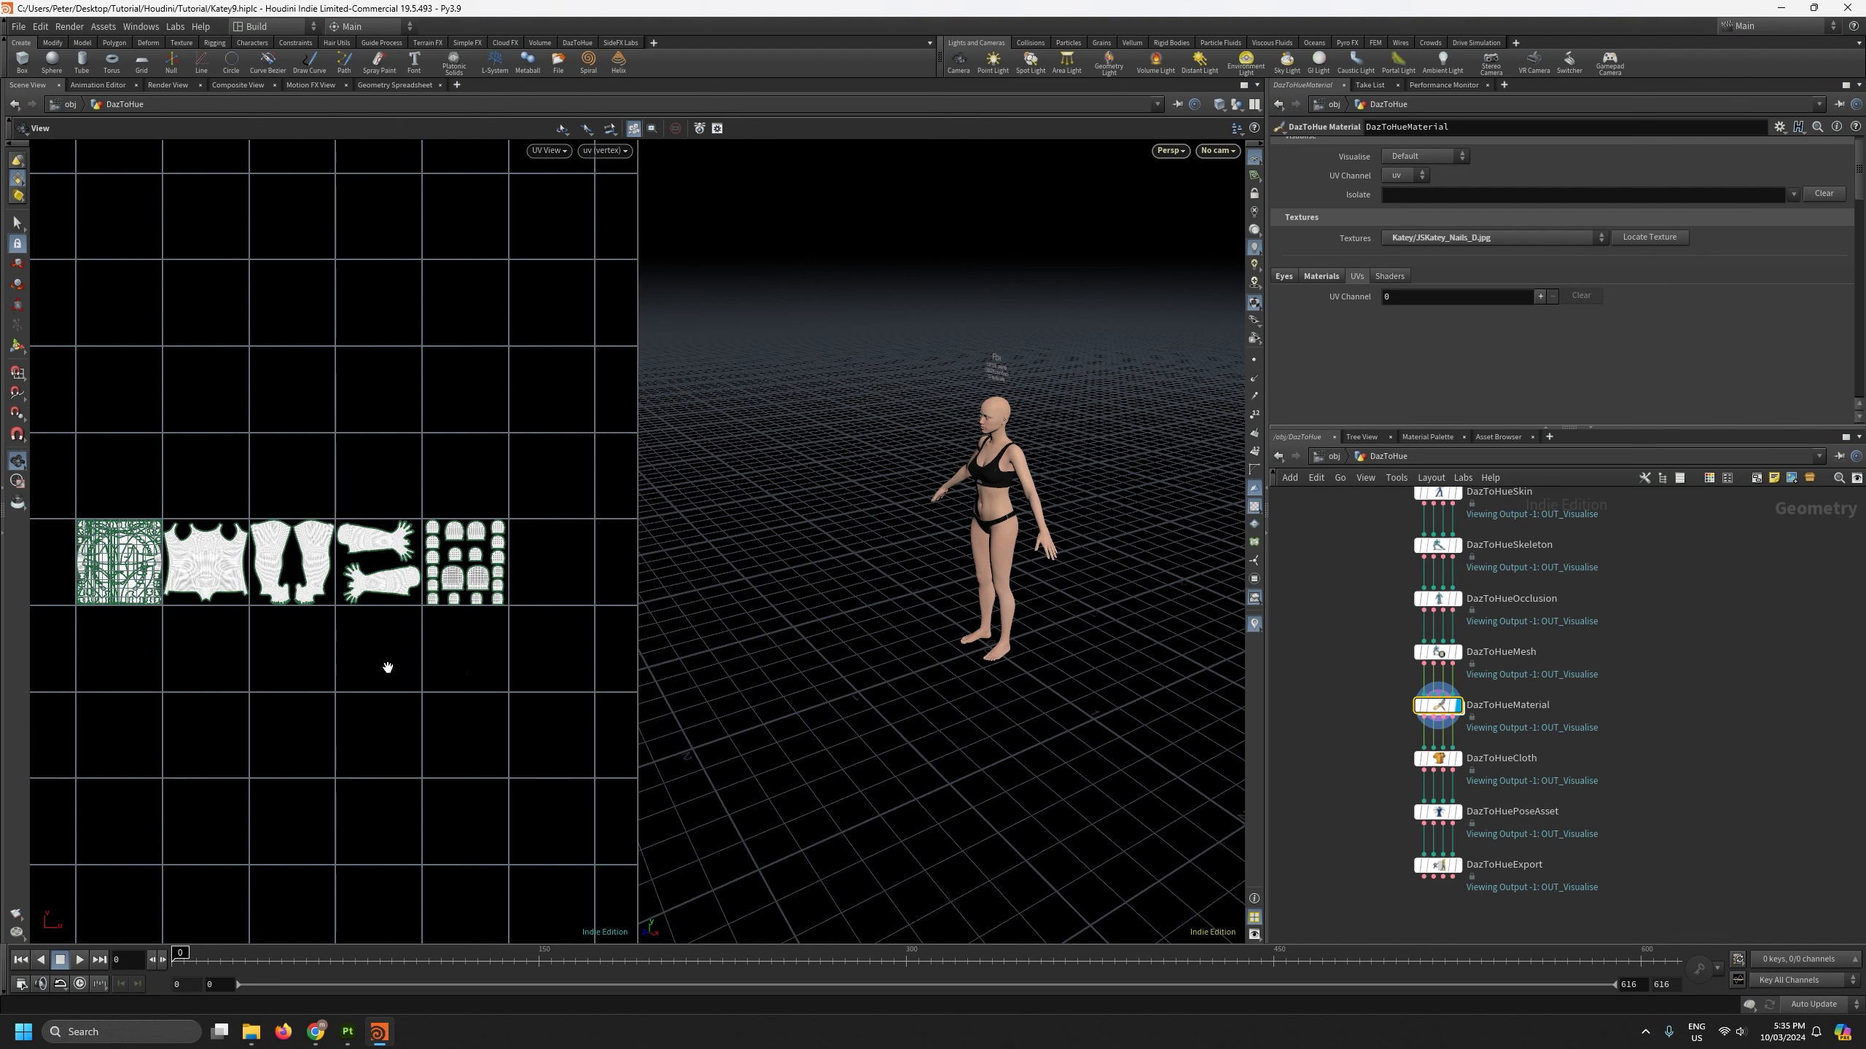
{"action": "left_click_drag", "start_coordinate": [380, 665], "coordinate": [405, 657]}
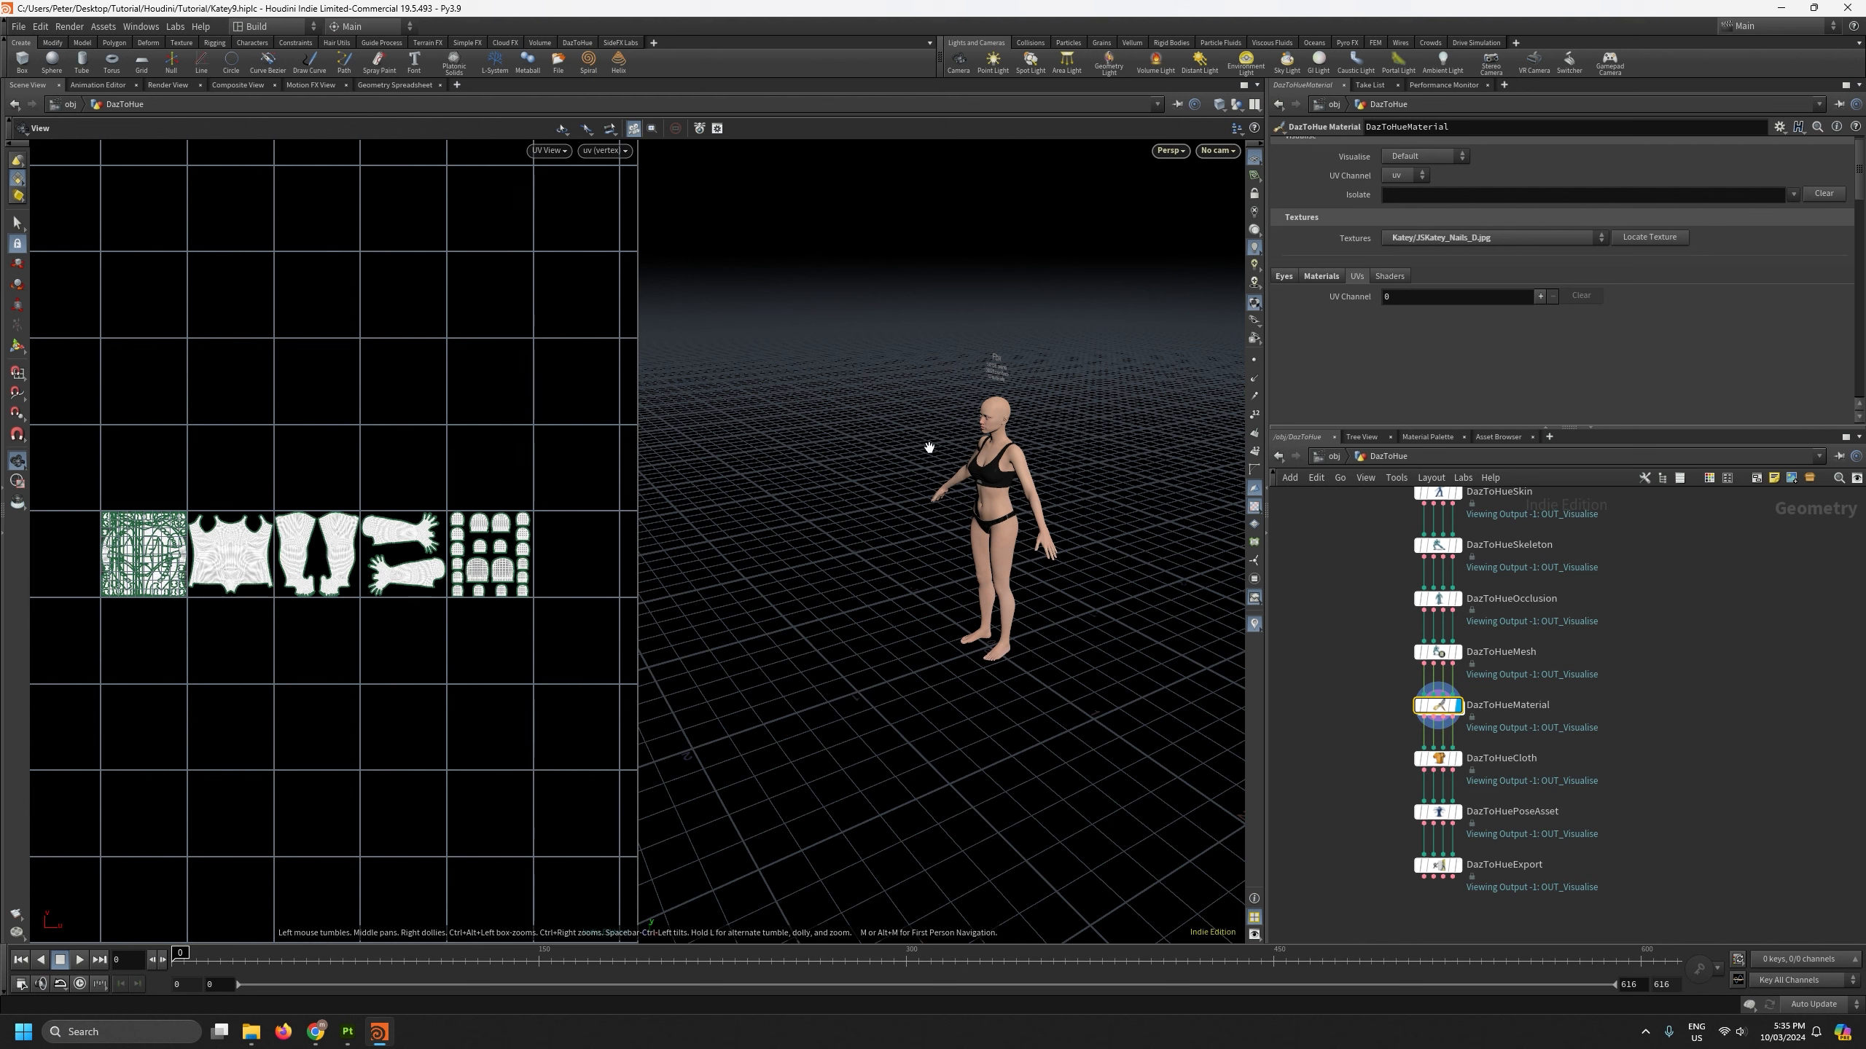
{"action": "left_click_drag", "start_coordinate": [974, 466], "coordinate": [1046, 462]}
{"action": "scroll", "coordinate": [1046, 461], "scroll_direction": "up", "scroll_amount": 5}
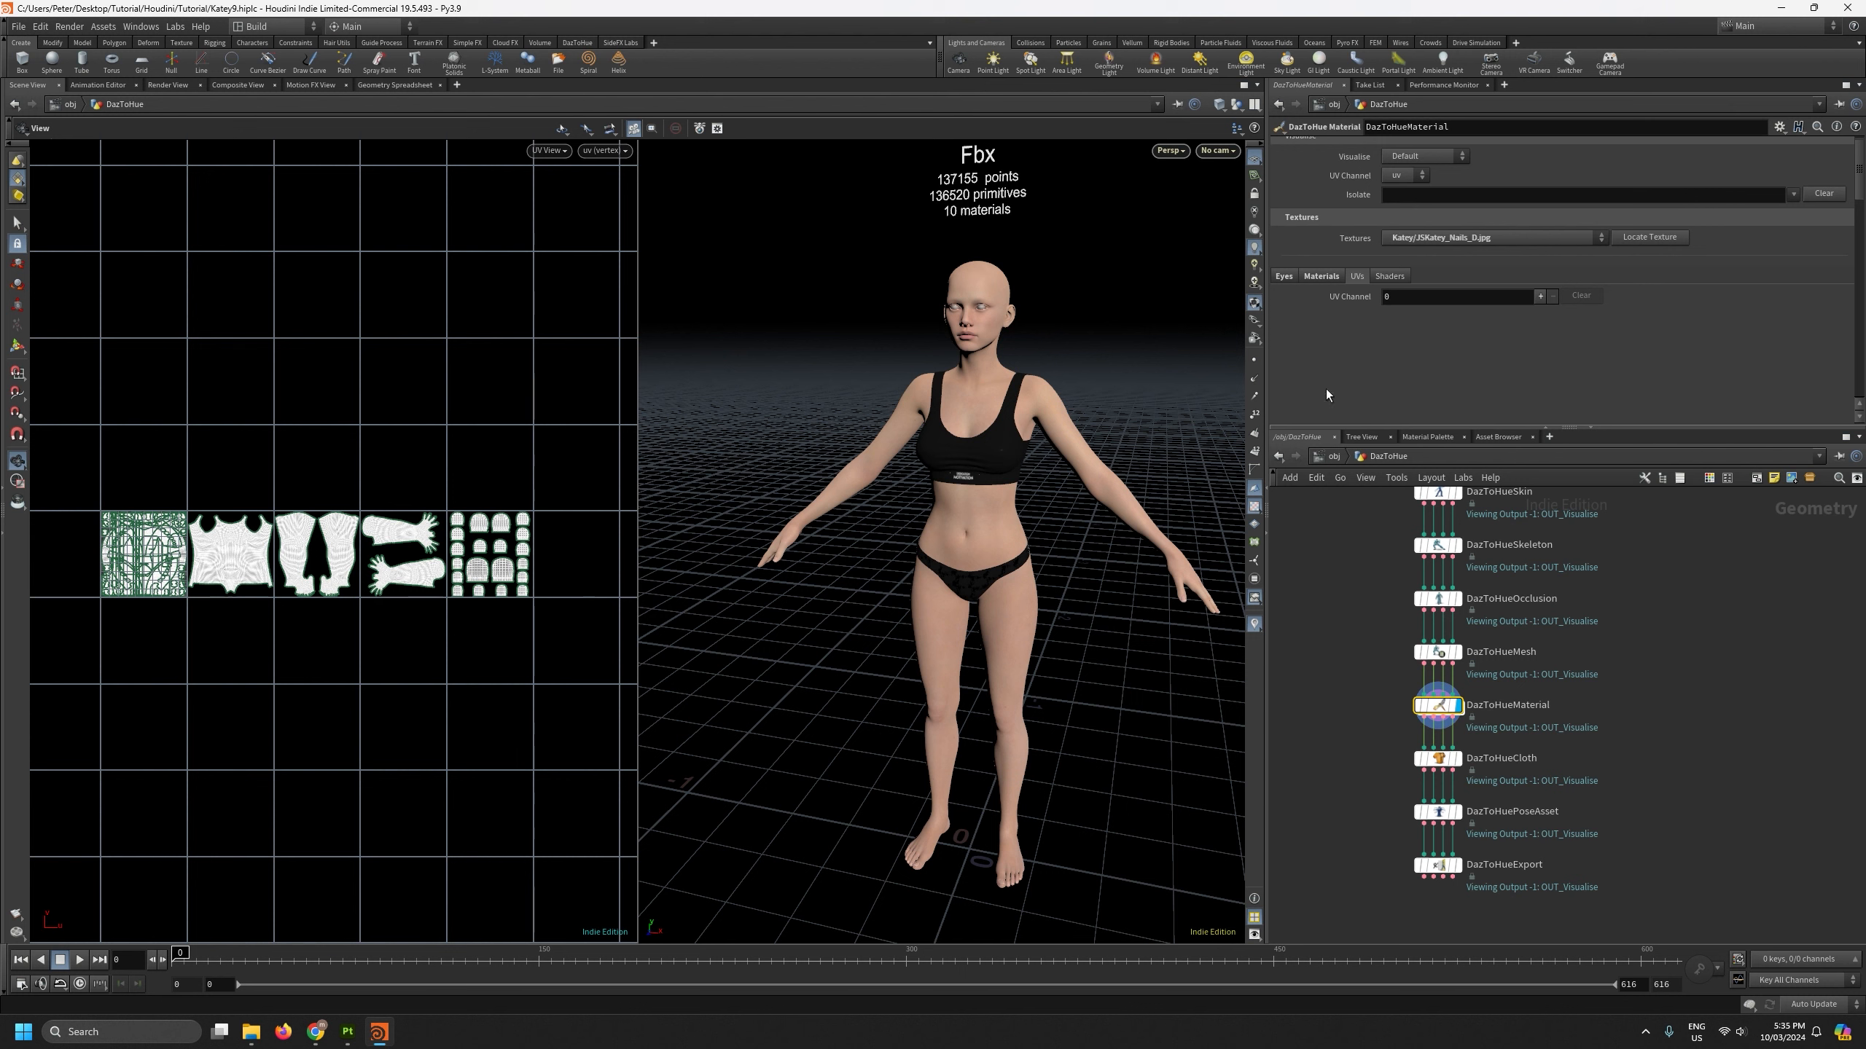
{"action": "left_click", "coordinate": [1540, 296]}
Step: Try a UV operation set to Move All To First Udim on the channel and inspect the UV layout
{"action": "left_click", "coordinate": [1465, 335]}
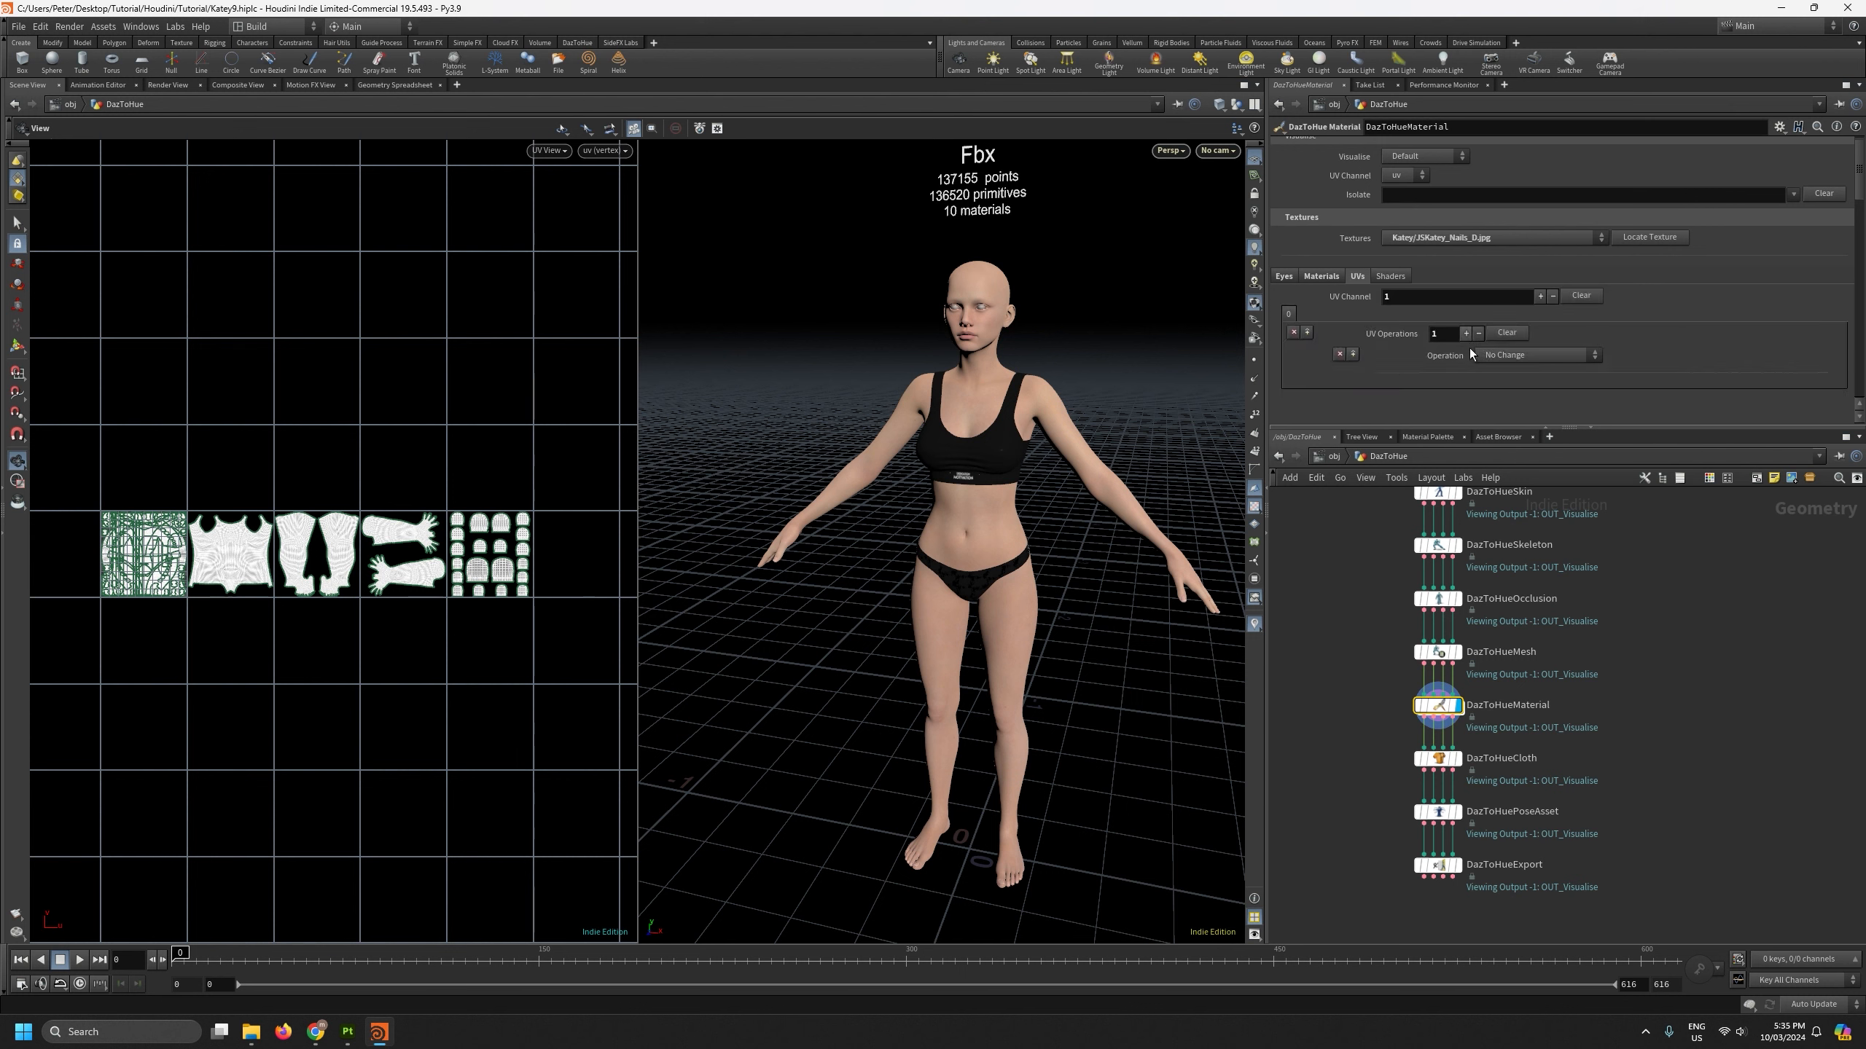
{"action": "left_click", "coordinate": [1522, 356]}
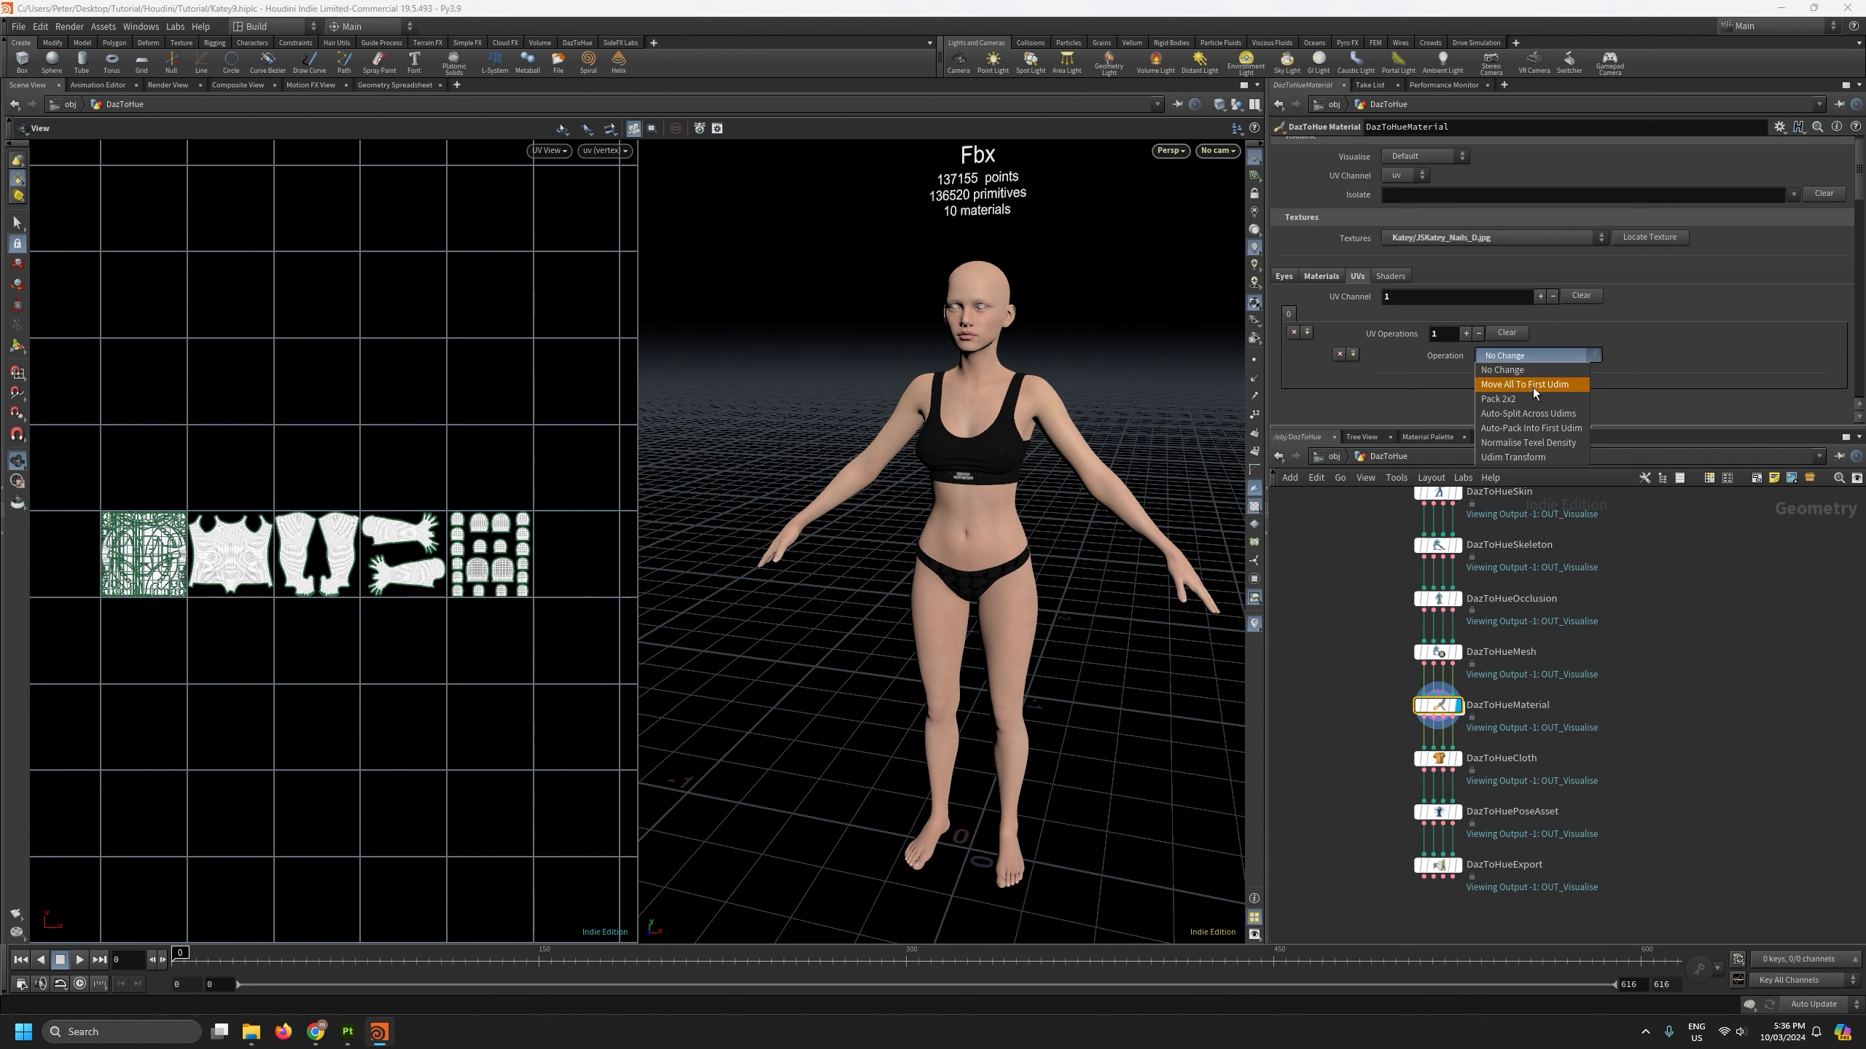
{"action": "left_click", "coordinate": [1533, 388]}
{"action": "right_click_drag", "start_coordinate": [130, 565], "coordinate": [211, 278]}
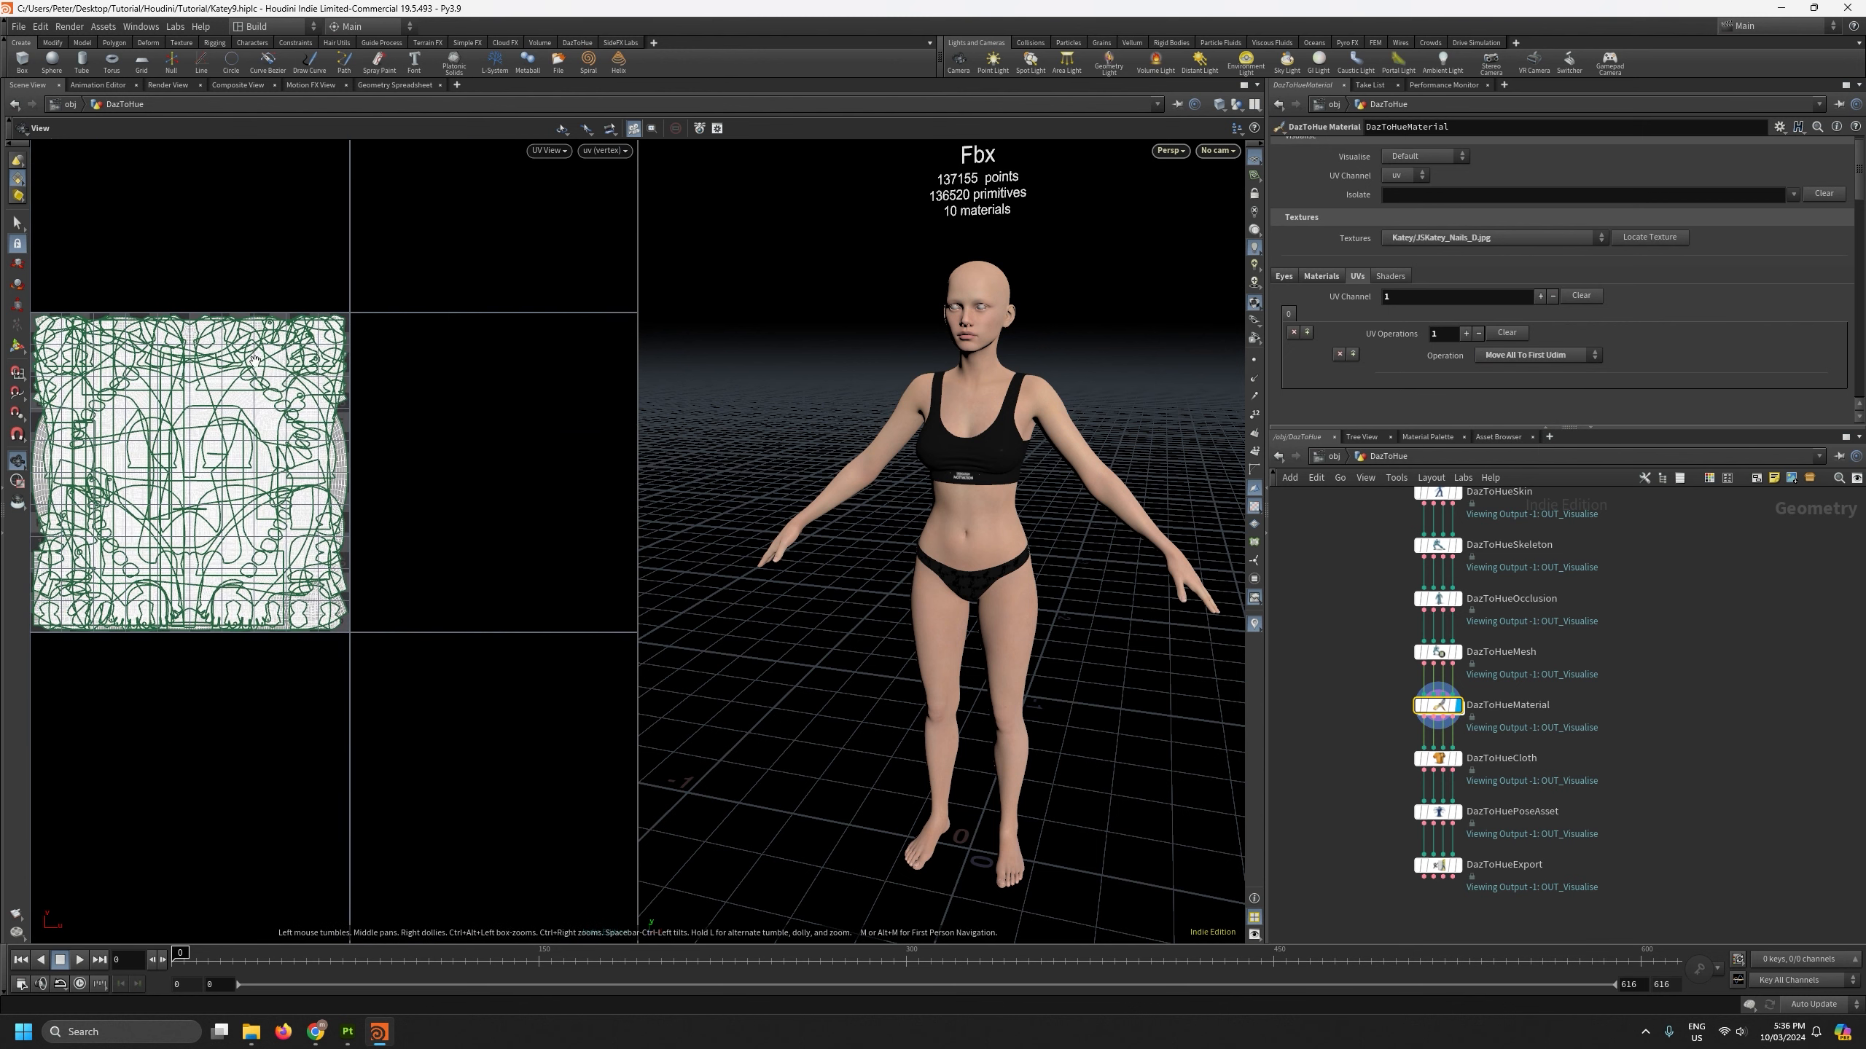
{"action": "middle_click_drag", "start_coordinate": [332, 422], "coordinate": [440, 471]}
{"action": "right_click_drag", "start_coordinate": [441, 470], "coordinate": [415, 571]}
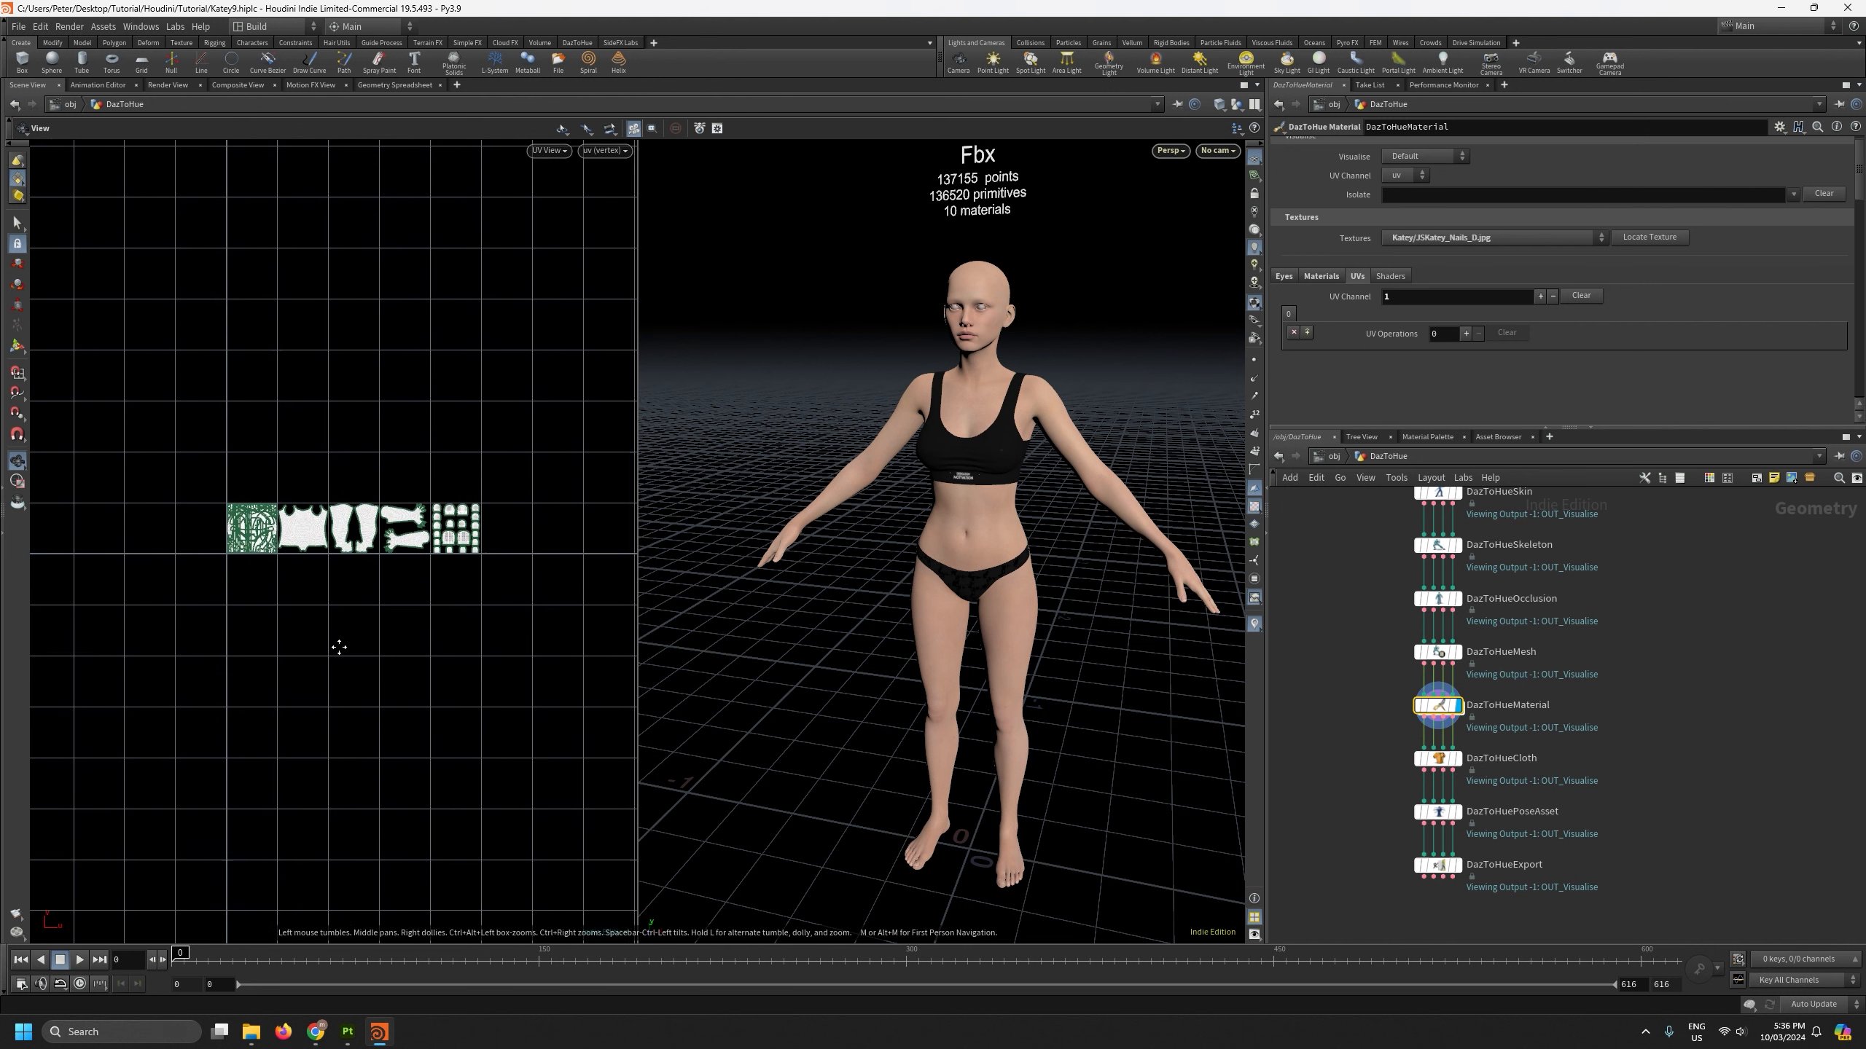
Step: Examine the character's original UV layout, from the overlapping shells in the first UDIM tile to the full row of tiles
{"action": "middle_click_drag", "start_coordinate": [338, 645], "coordinate": [311, 669]}
{"action": "right_click_drag", "start_coordinate": [311, 670], "coordinate": [407, 305]}
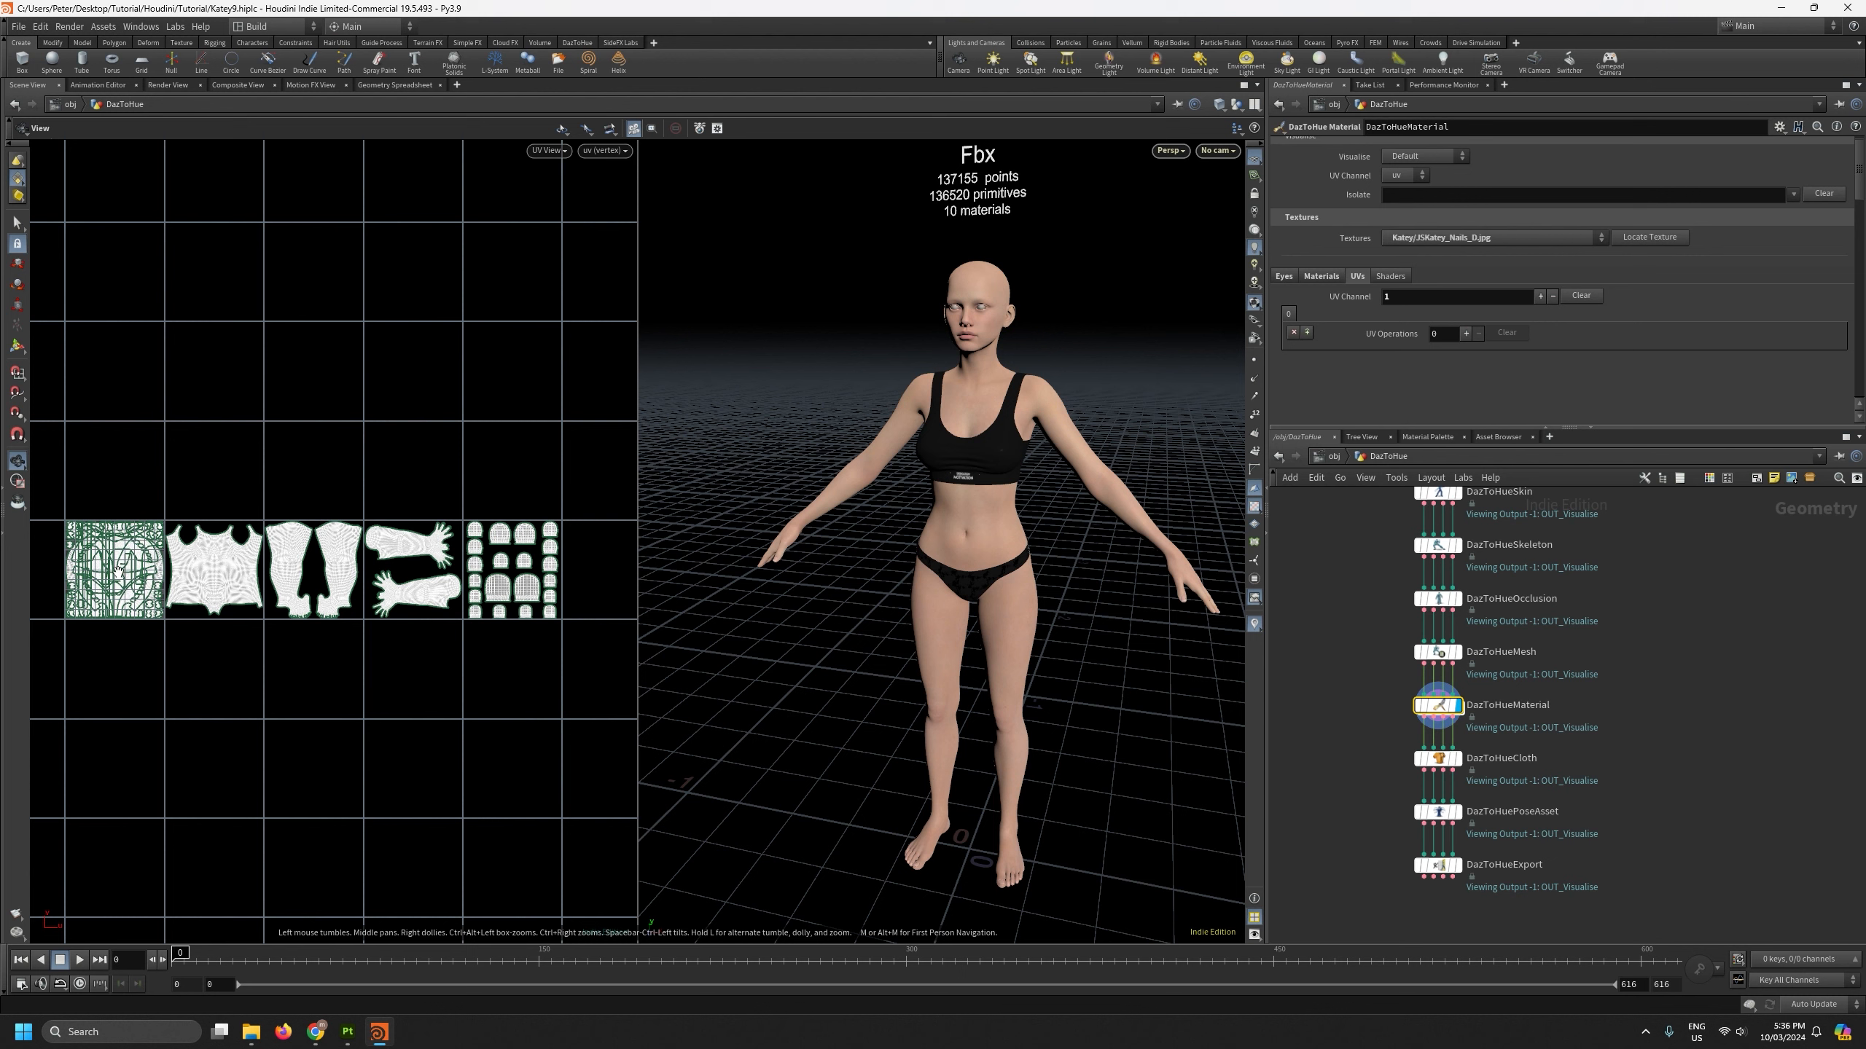
{"action": "scroll", "coordinate": [107, 573], "scroll_direction": "up", "scroll_amount": 3}
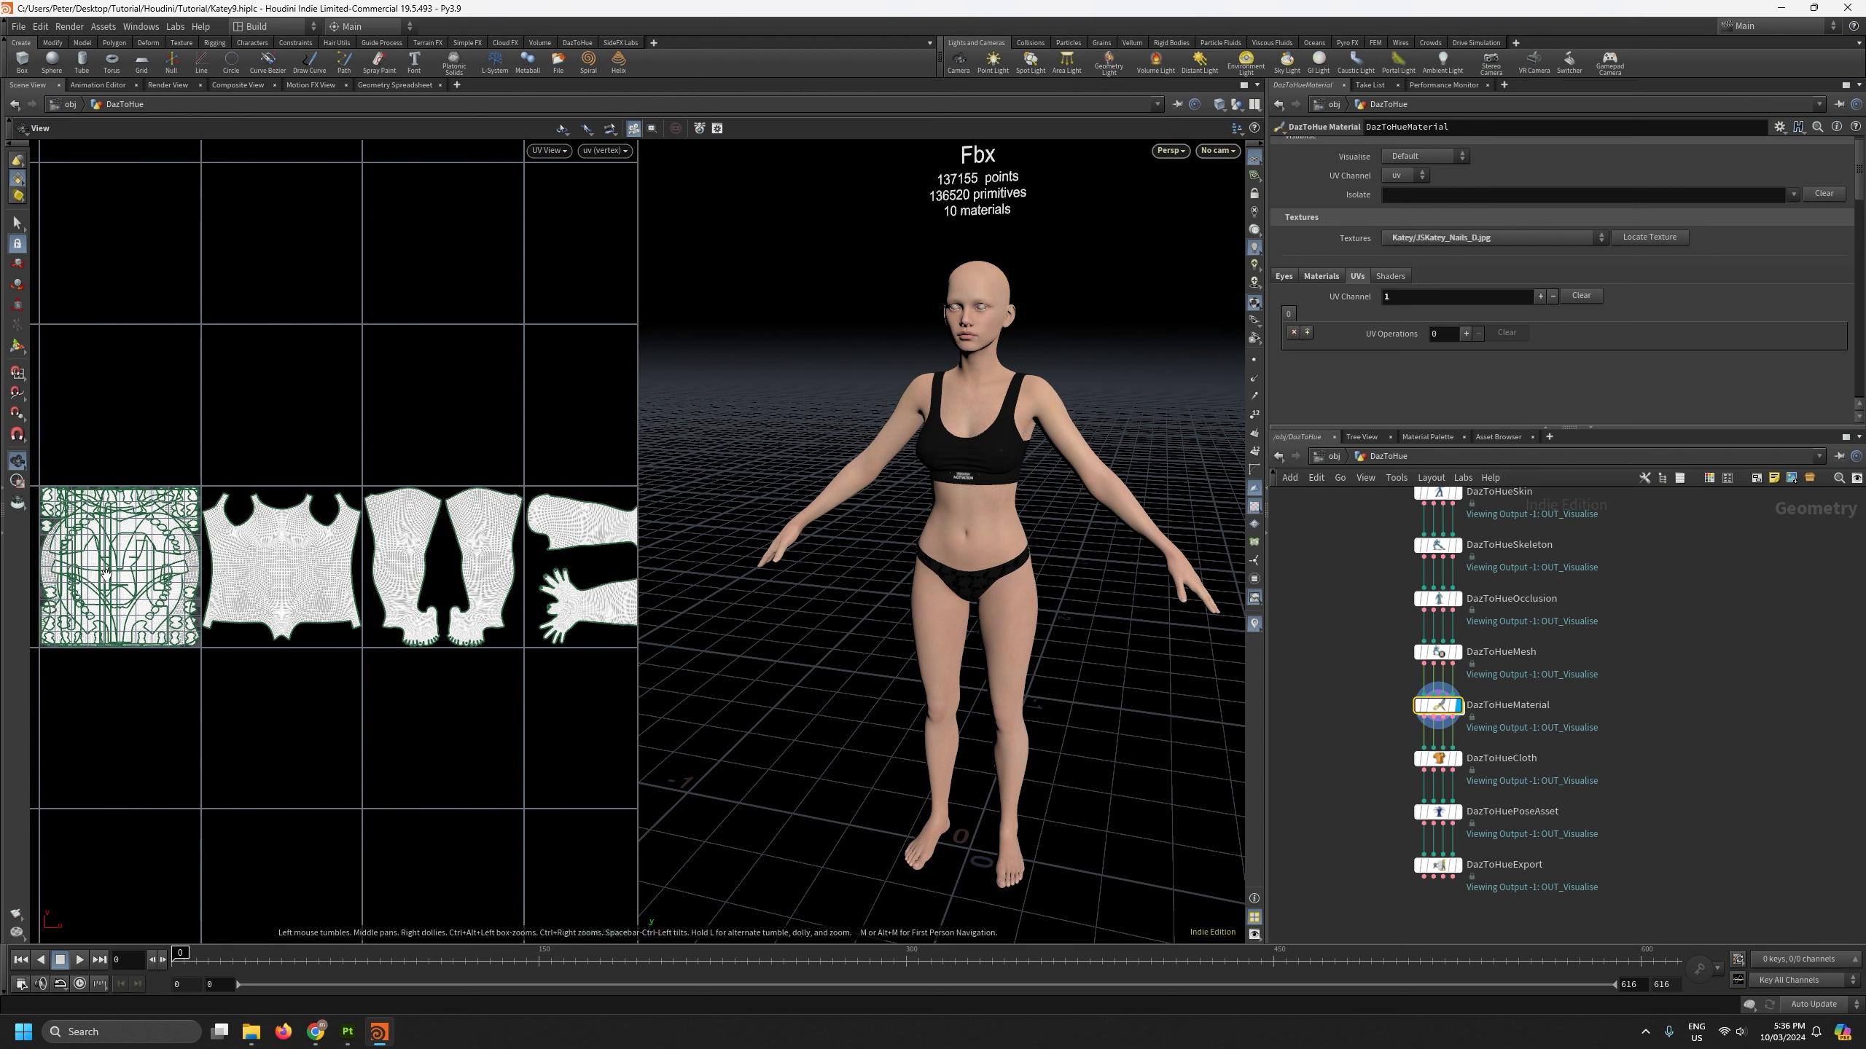
{"action": "middle_click_drag", "start_coordinate": [107, 574], "coordinate": [263, 610]}
{"action": "scroll", "coordinate": [263, 614], "scroll_direction": "up", "scroll_amount": 2}
{"action": "scroll", "coordinate": [264, 614], "scroll_direction": "up", "scroll_amount": 2}
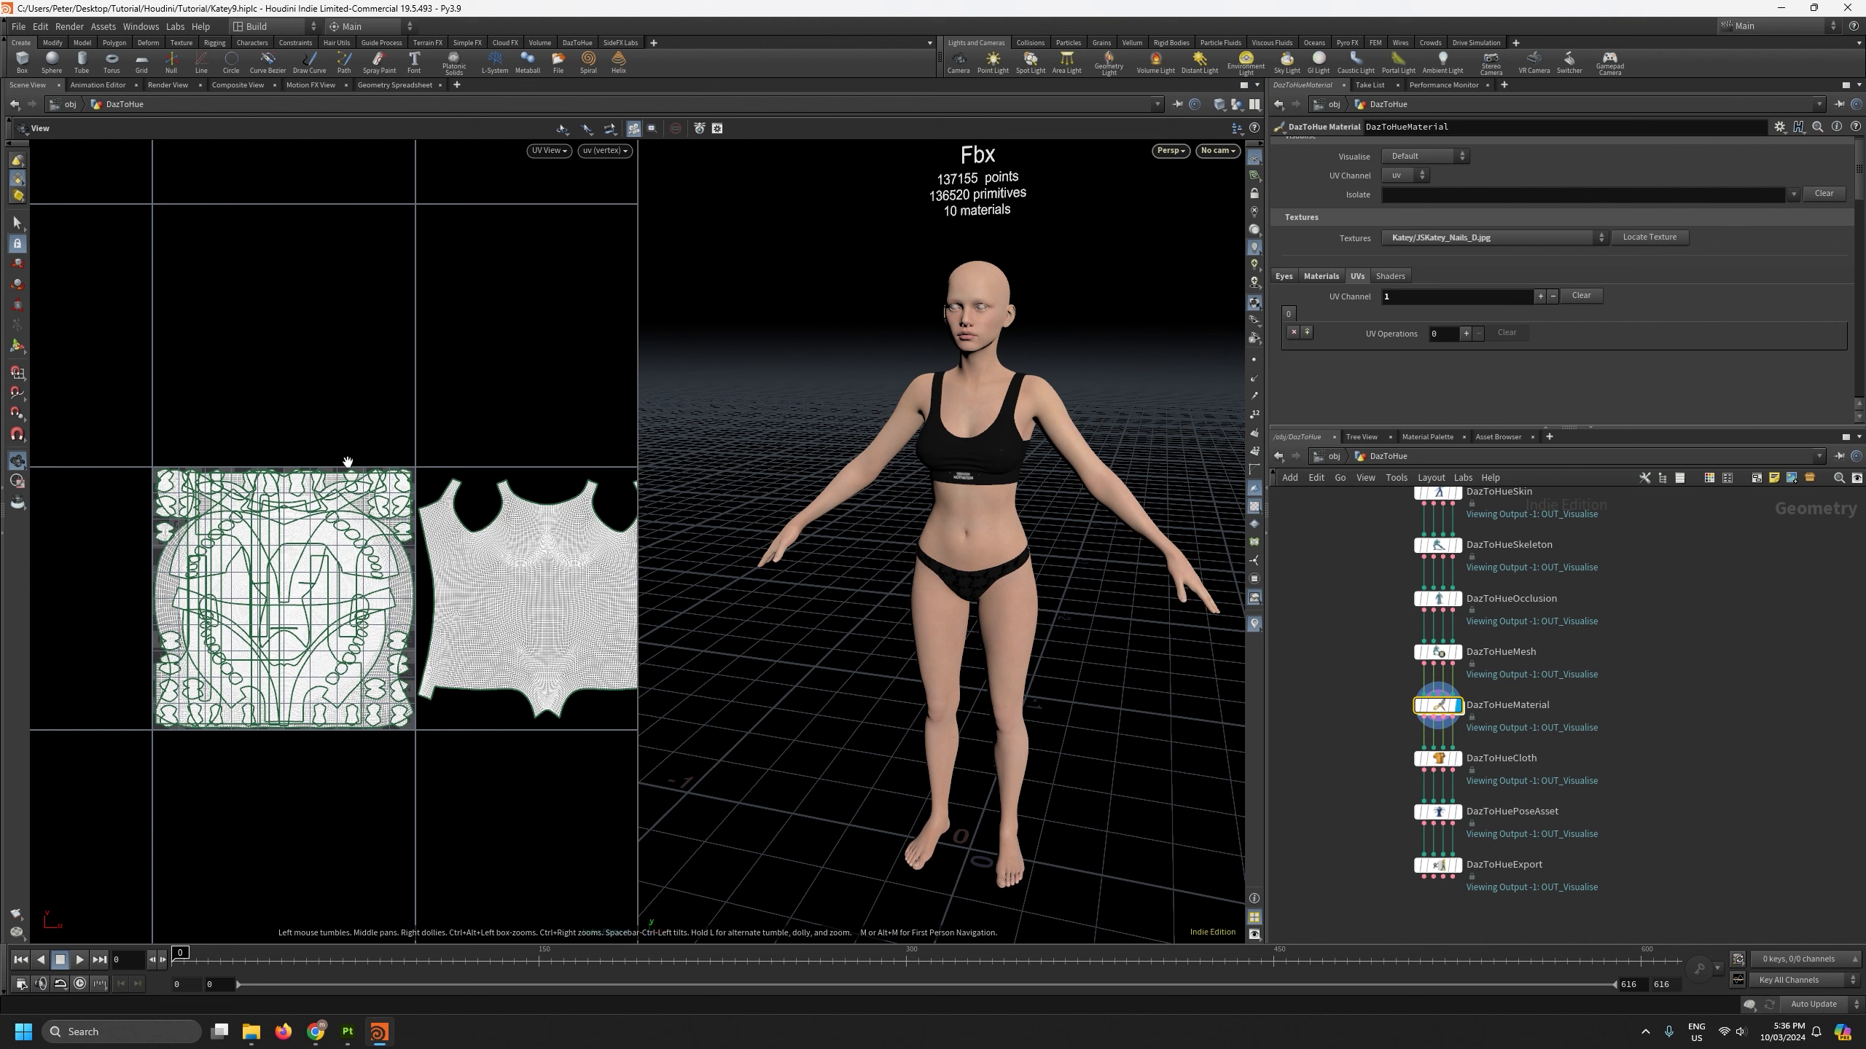
{"action": "scroll", "coordinate": [316, 619], "scroll_direction": "down", "scroll_amount": 4}
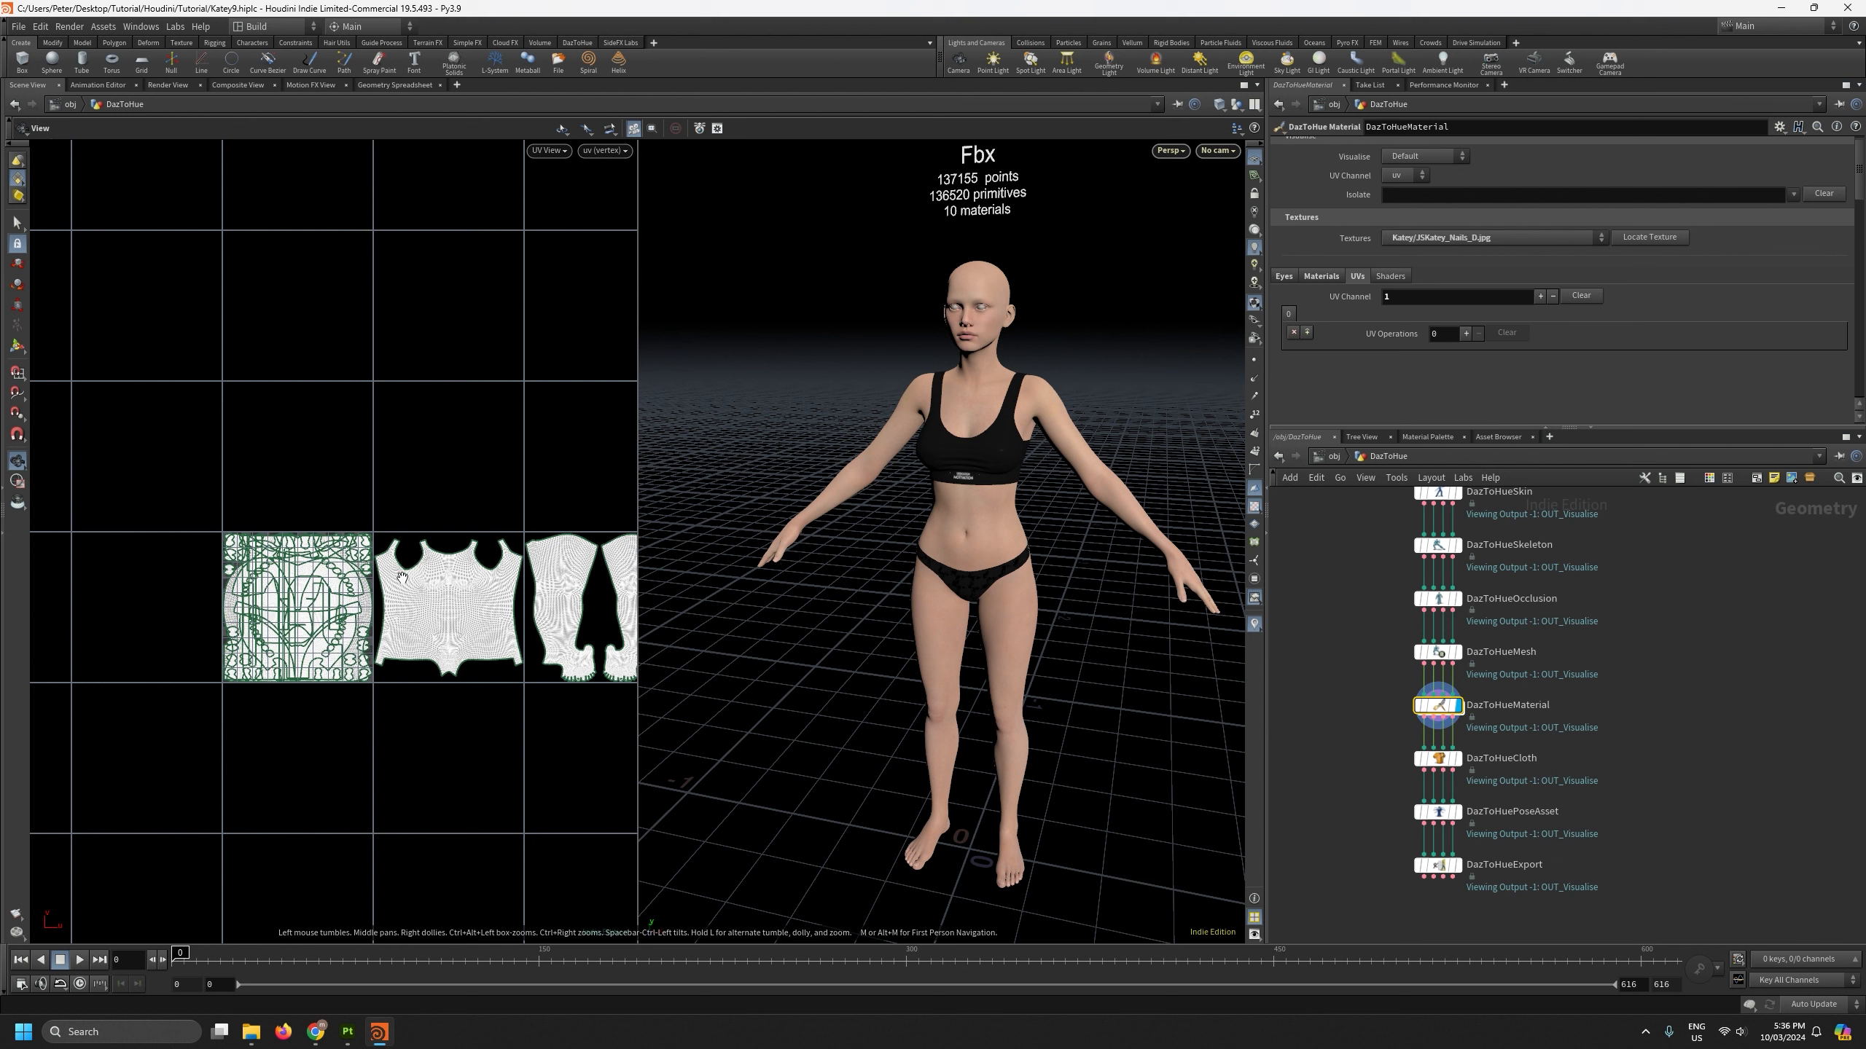
{"action": "scroll", "coordinate": [503, 441], "scroll_direction": "down", "scroll_amount": 5}
{"action": "middle_click_drag", "start_coordinate": [503, 441], "coordinate": [324, 488]}
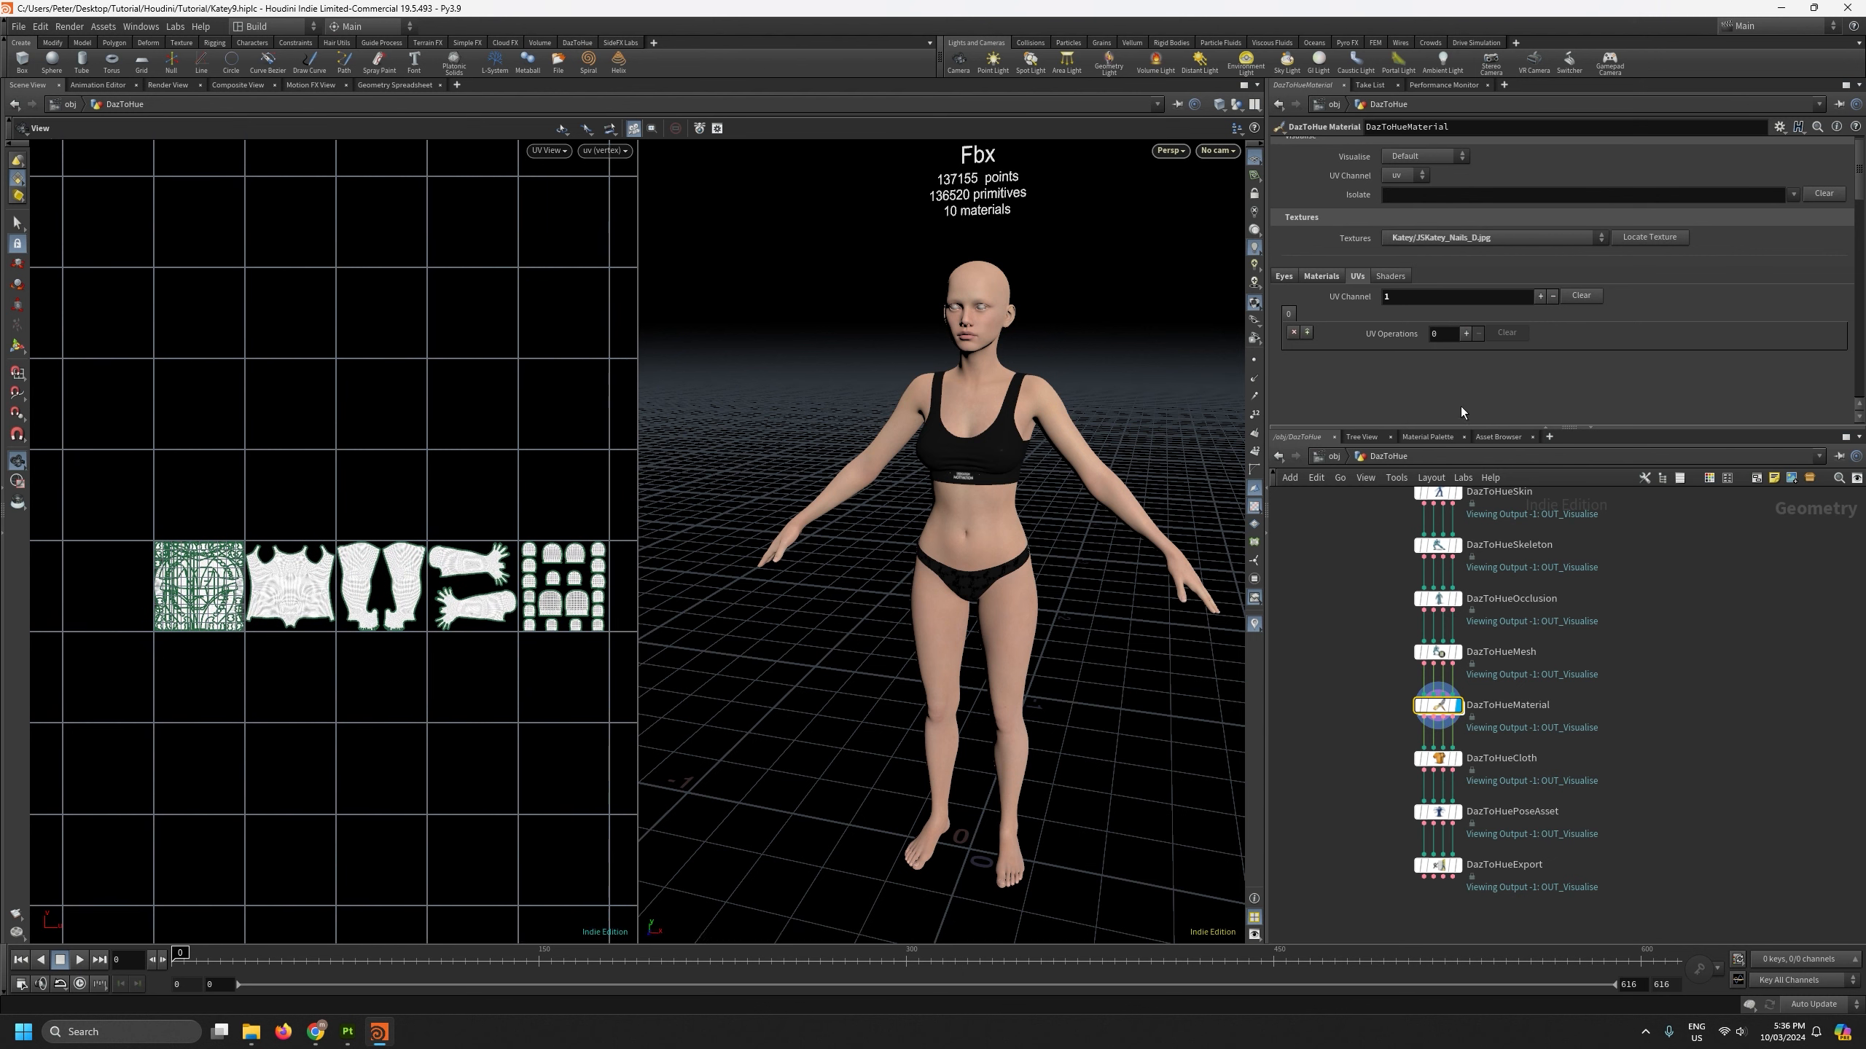
Step: Add one UV operation to the UV channel and set it to Auto-Split Across Udims
{"action": "left_click", "coordinate": [1465, 333]}
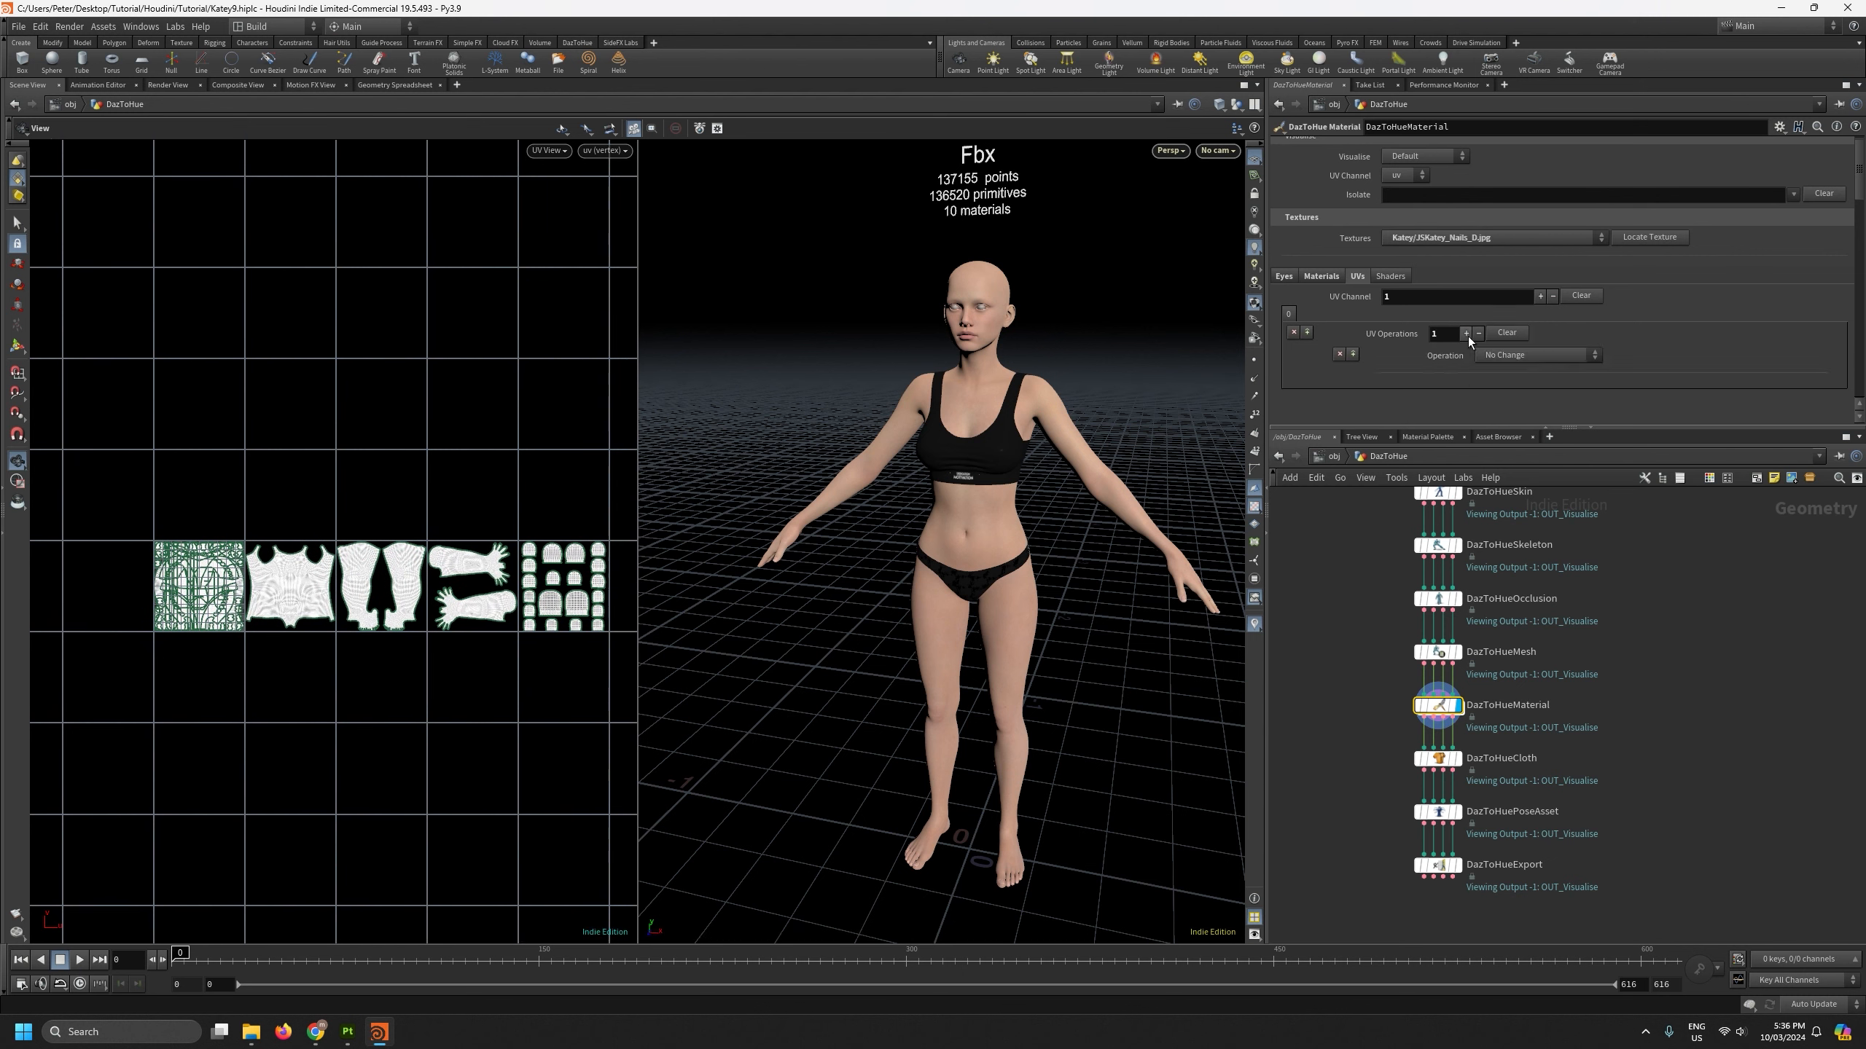
{"action": "left_click", "coordinate": [1540, 356]}
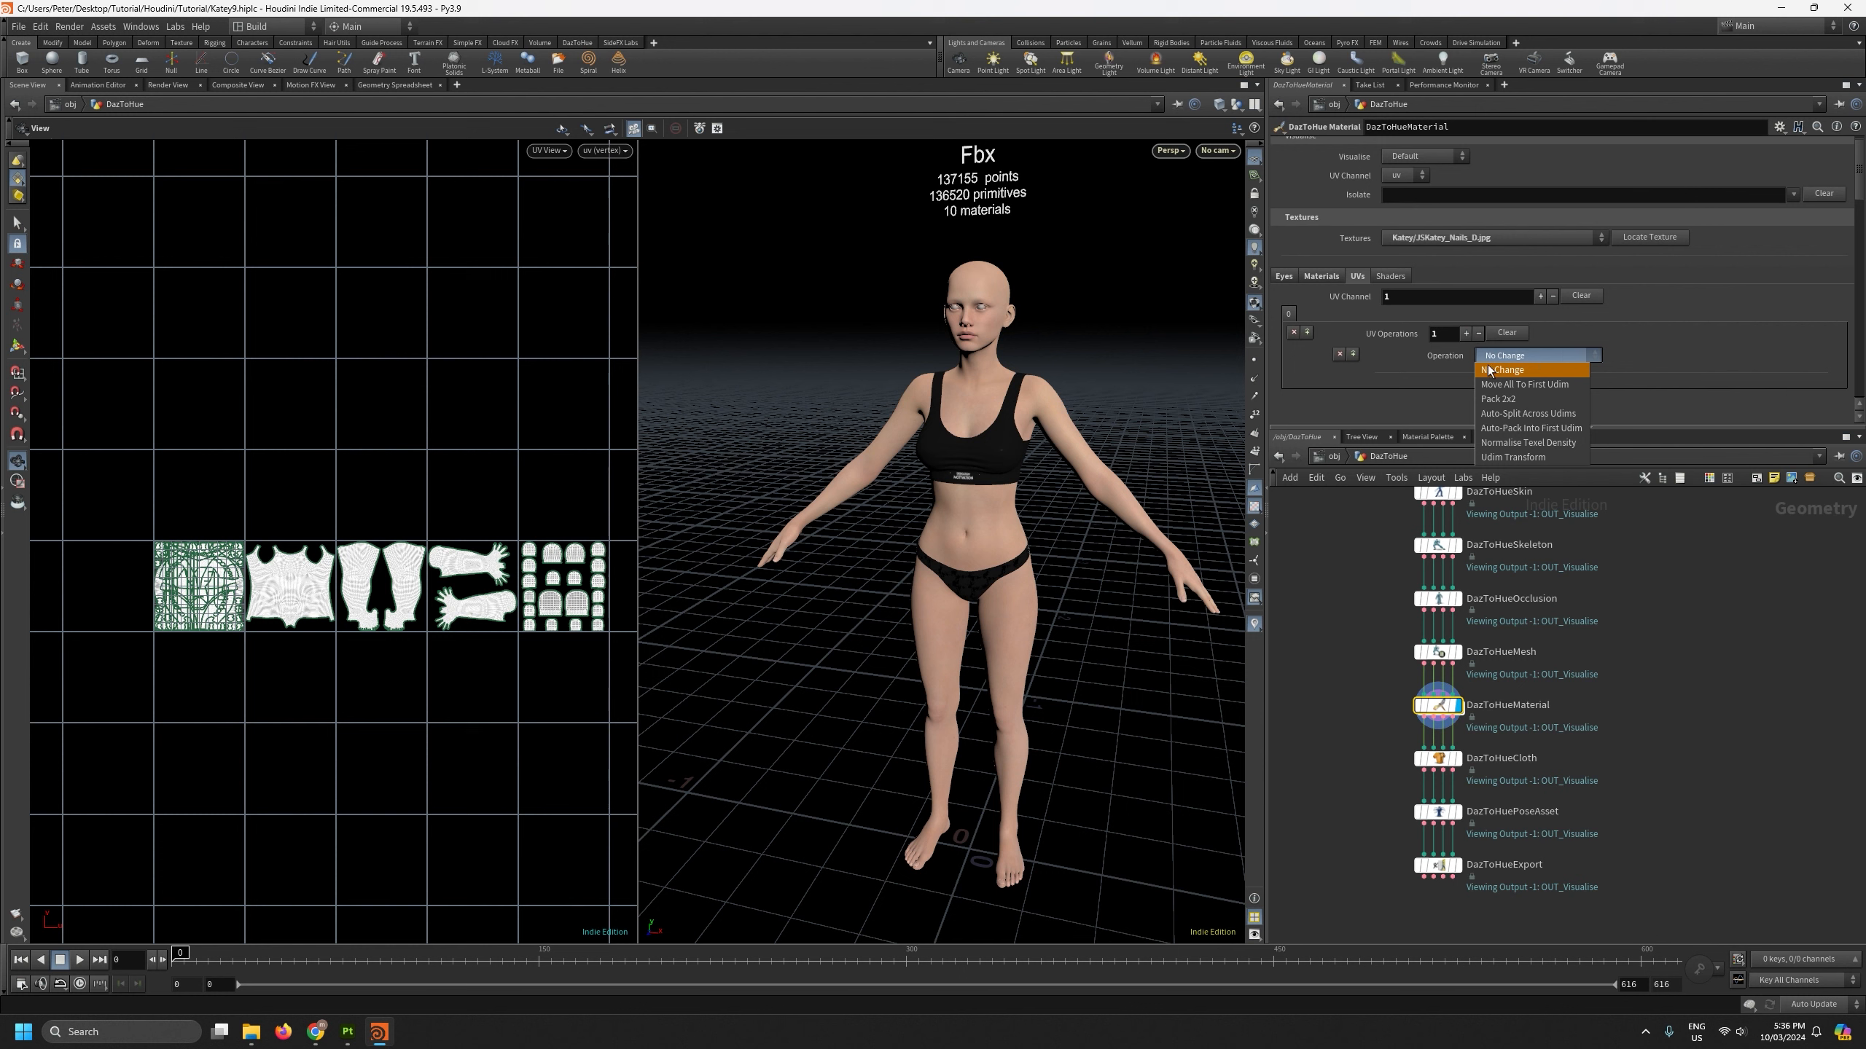
{"action": "left_click", "coordinate": [1535, 415]}
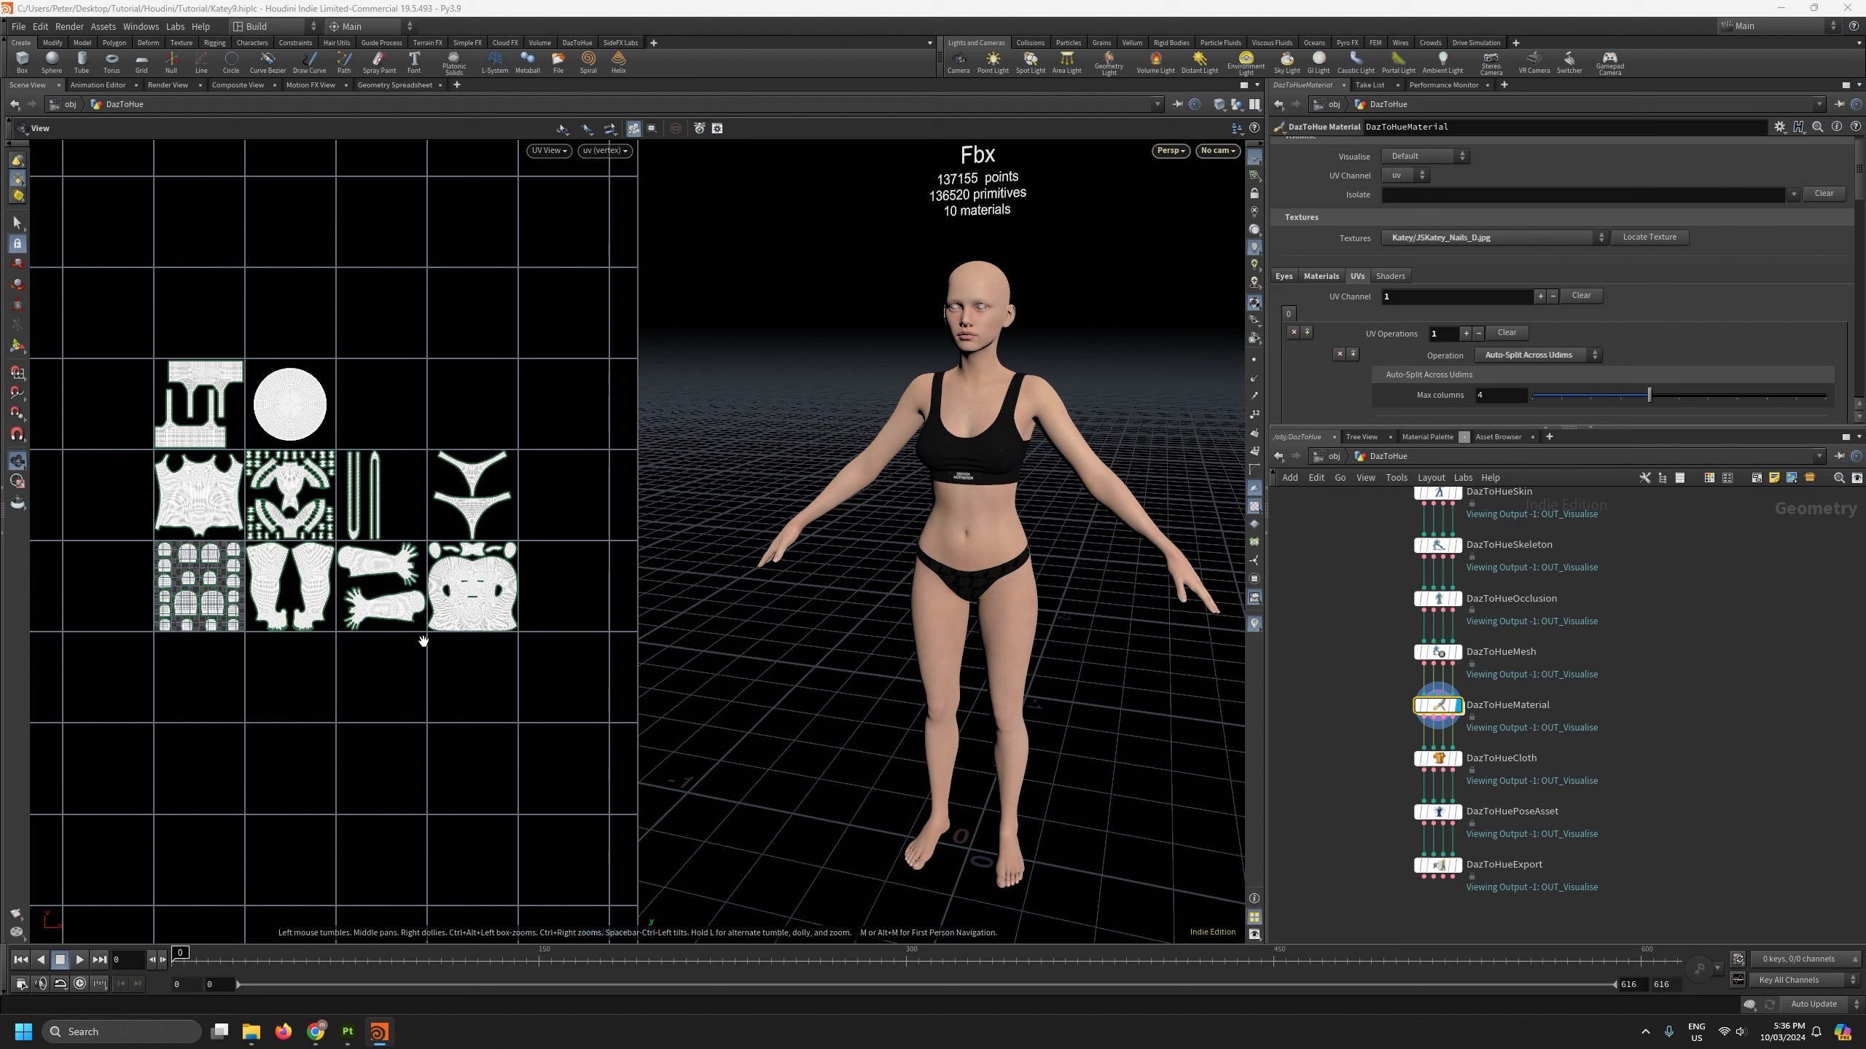
Step: Check the order of the materials list against the Auto-Split settings, and enlarge the parameter area above the node network
{"action": "left_click", "coordinate": [1322, 276]}
{"action": "scroll", "coordinate": [1483, 366], "scroll_direction": "down", "scroll_amount": 2}
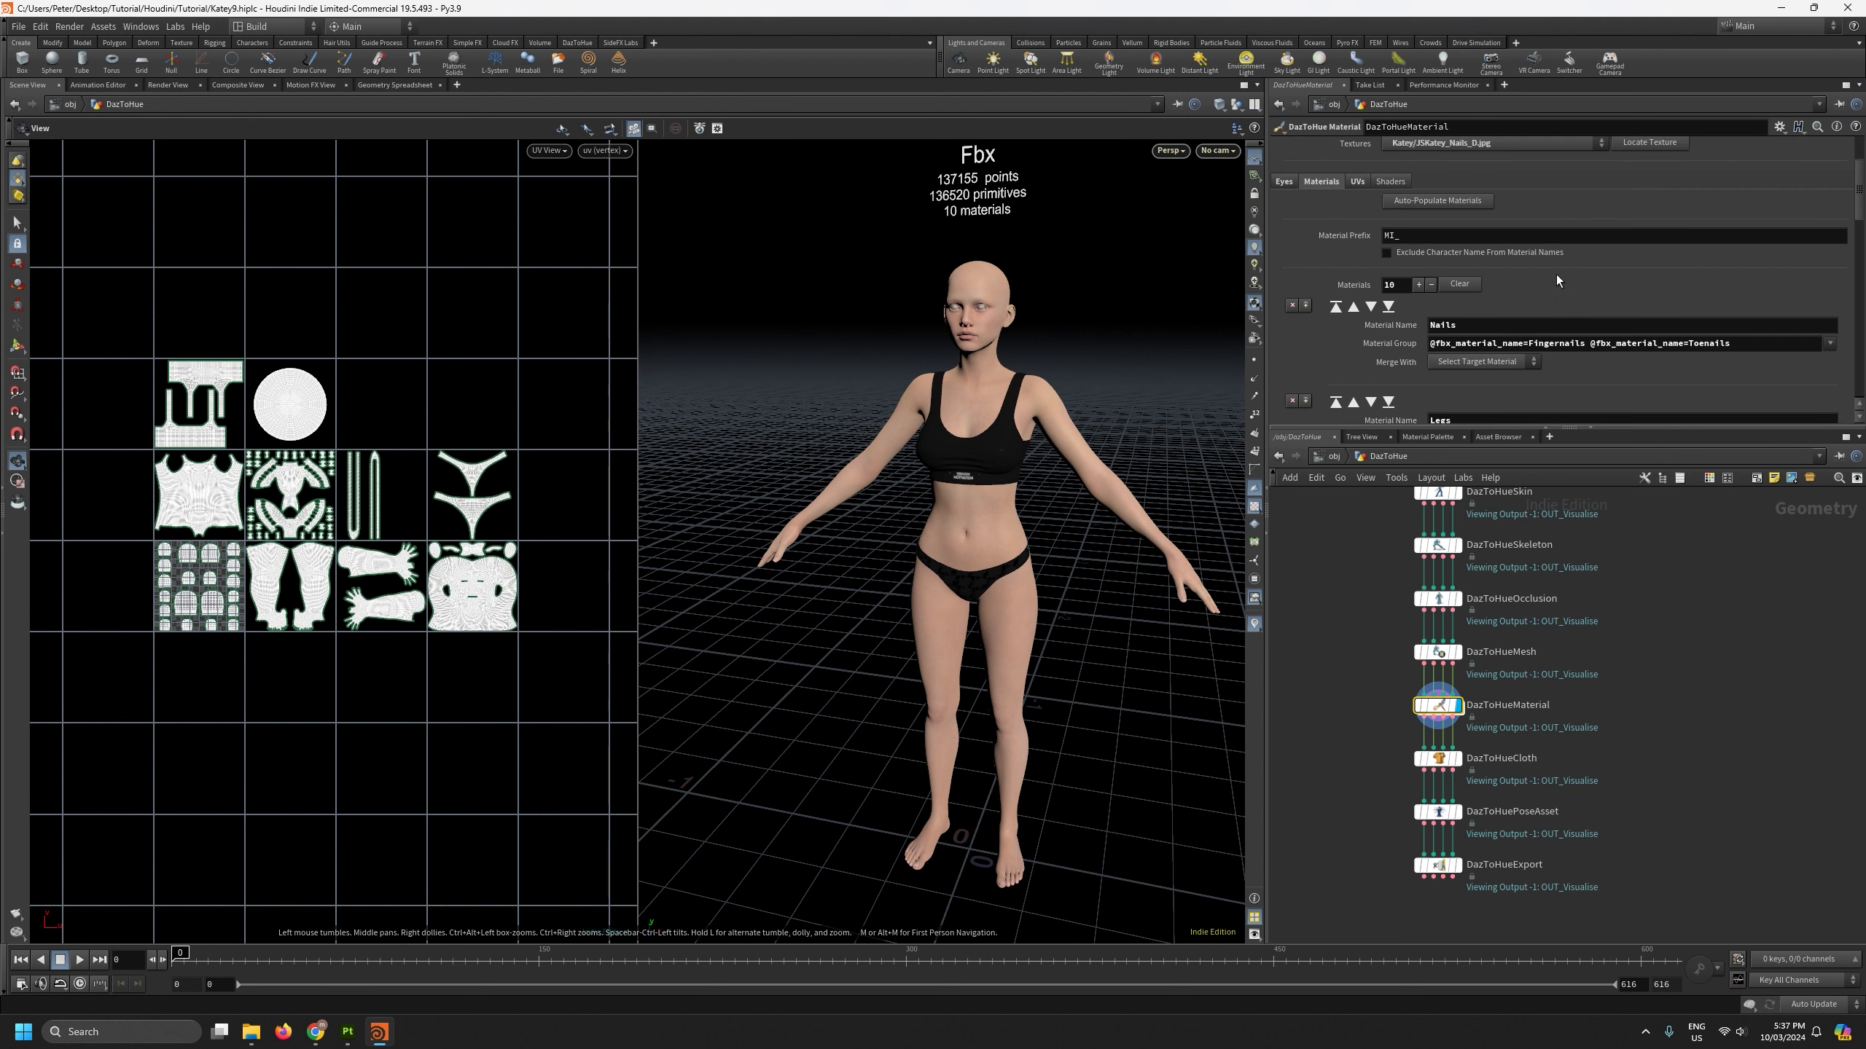
{"action": "scroll", "coordinate": [1555, 277], "scroll_direction": "up", "scroll_amount": 2}
{"action": "left_click", "coordinate": [1359, 229]}
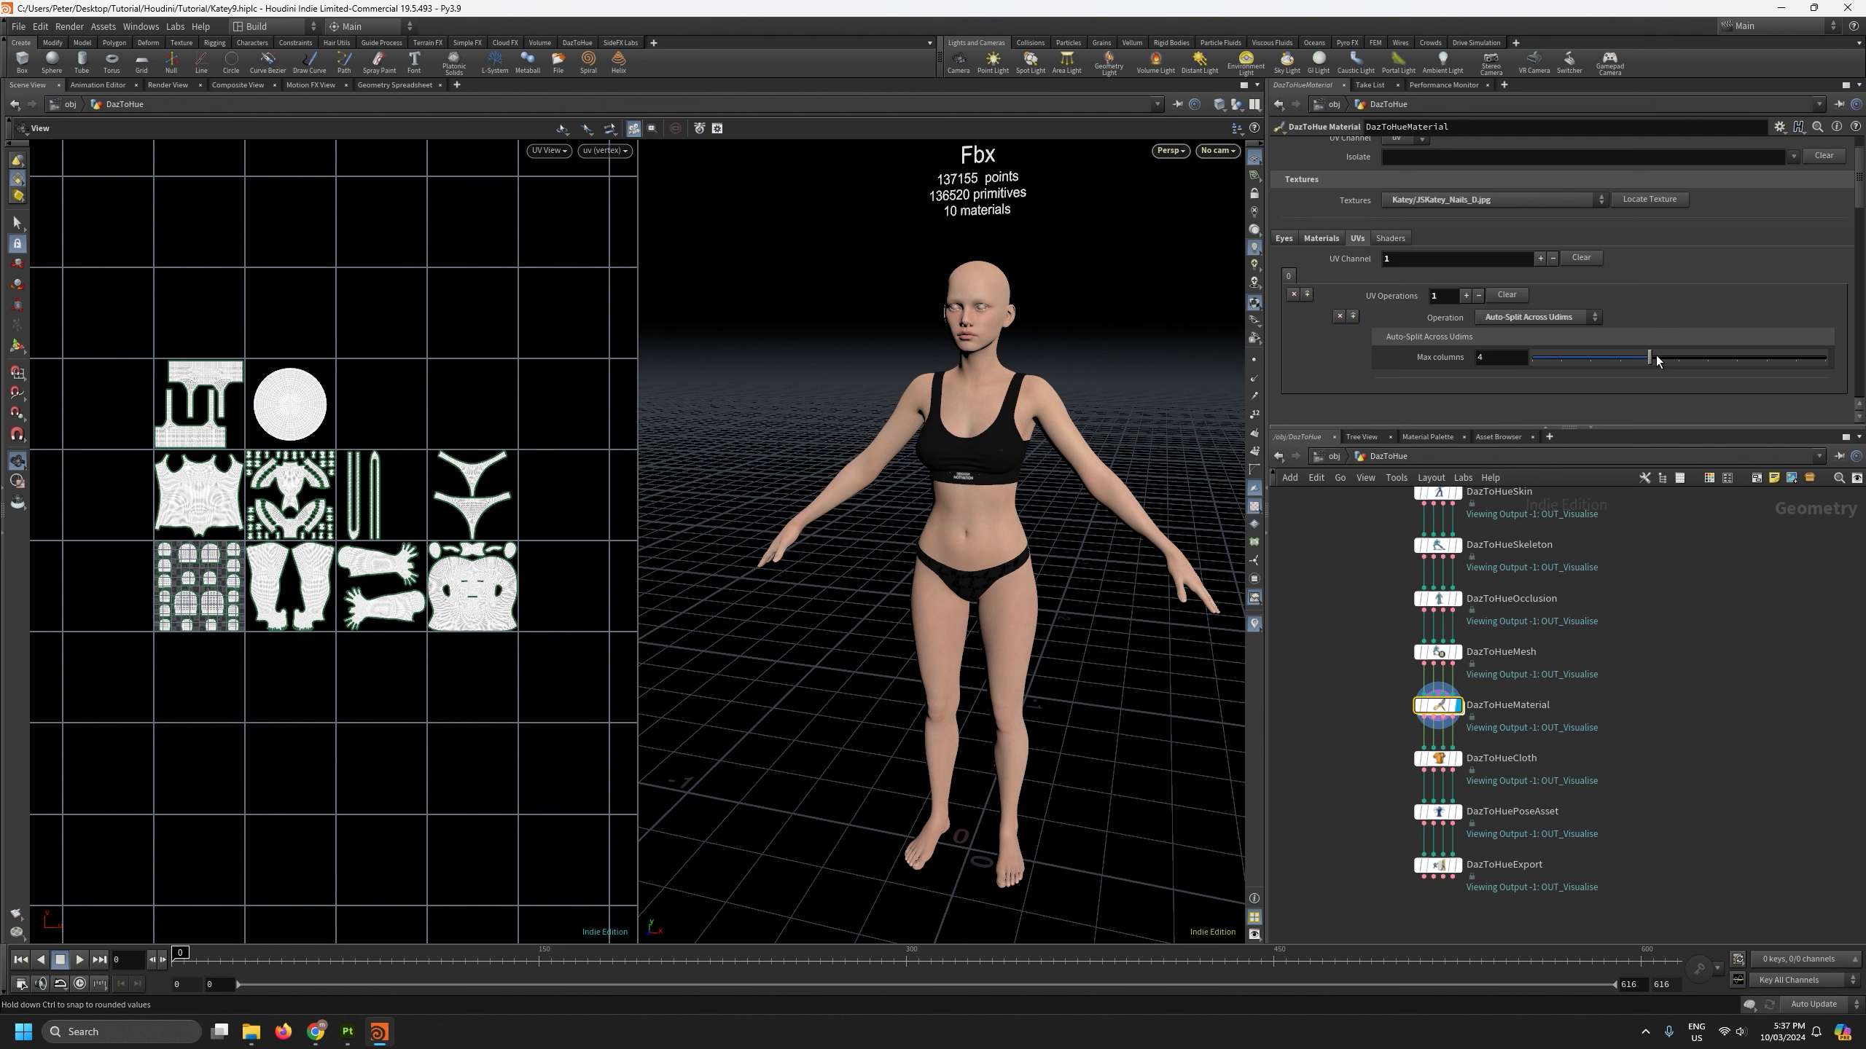
{"action": "left_click_drag", "start_coordinate": [1650, 428], "coordinate": [1651, 509]}
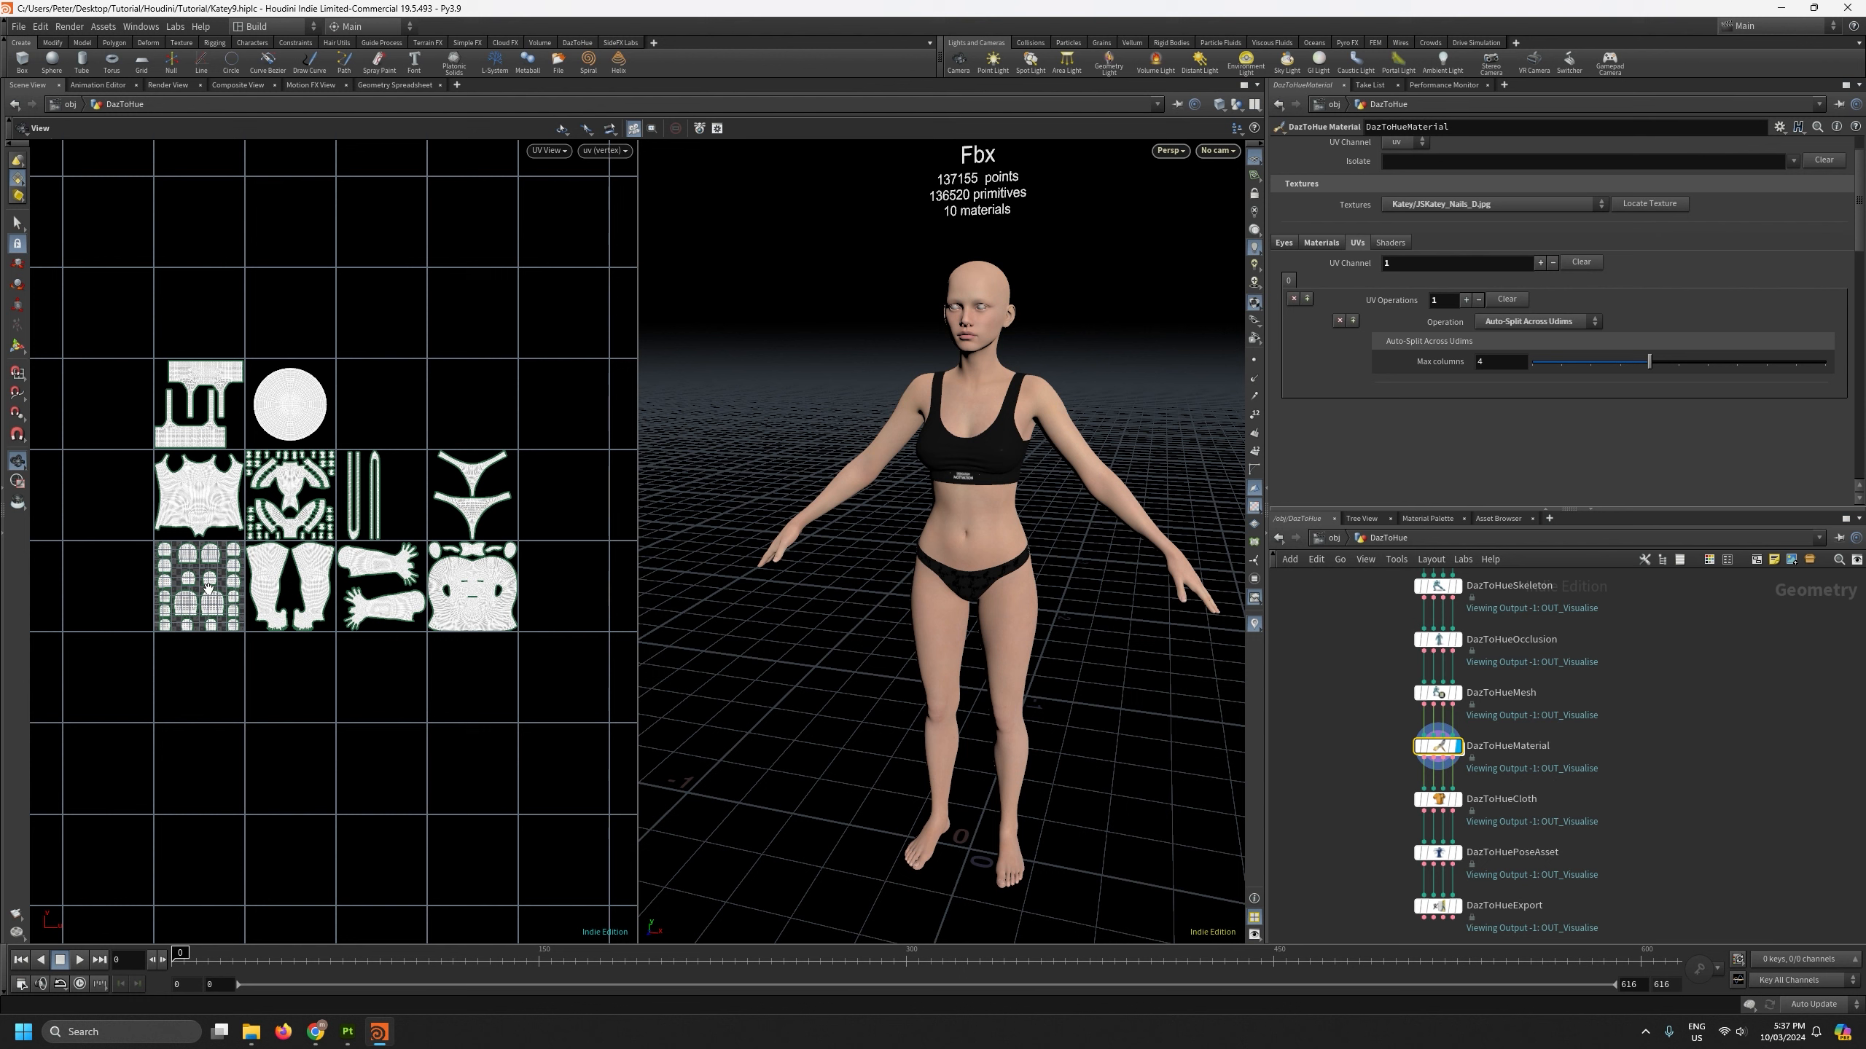
Step: Move the Eyes material to the first position in the materials list and inspect the rearranged UDIM tiles
{"action": "left_click", "coordinate": [1321, 242]}
{"action": "scroll", "coordinate": [1863, 223], "scroll_direction": "down", "scroll_amount": 3}
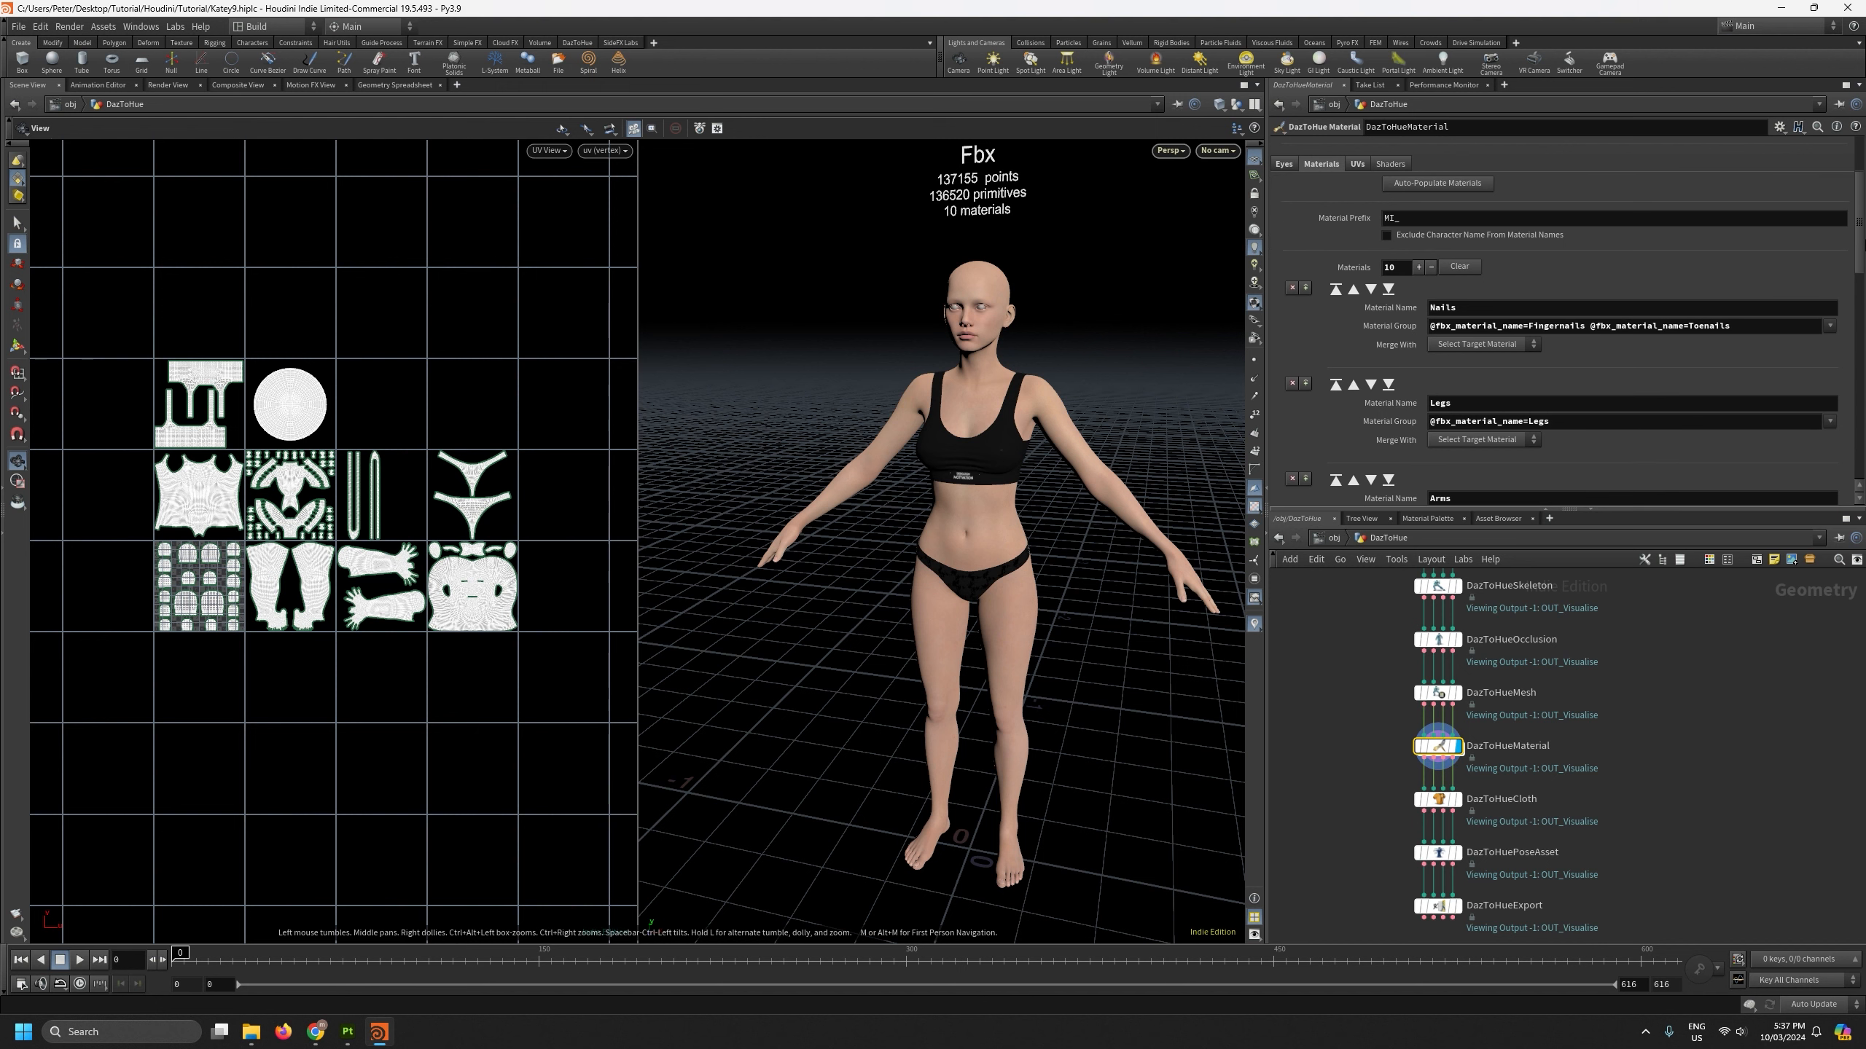
{"action": "left_click_drag", "start_coordinate": [1858, 223], "coordinate": [1855, 463]}
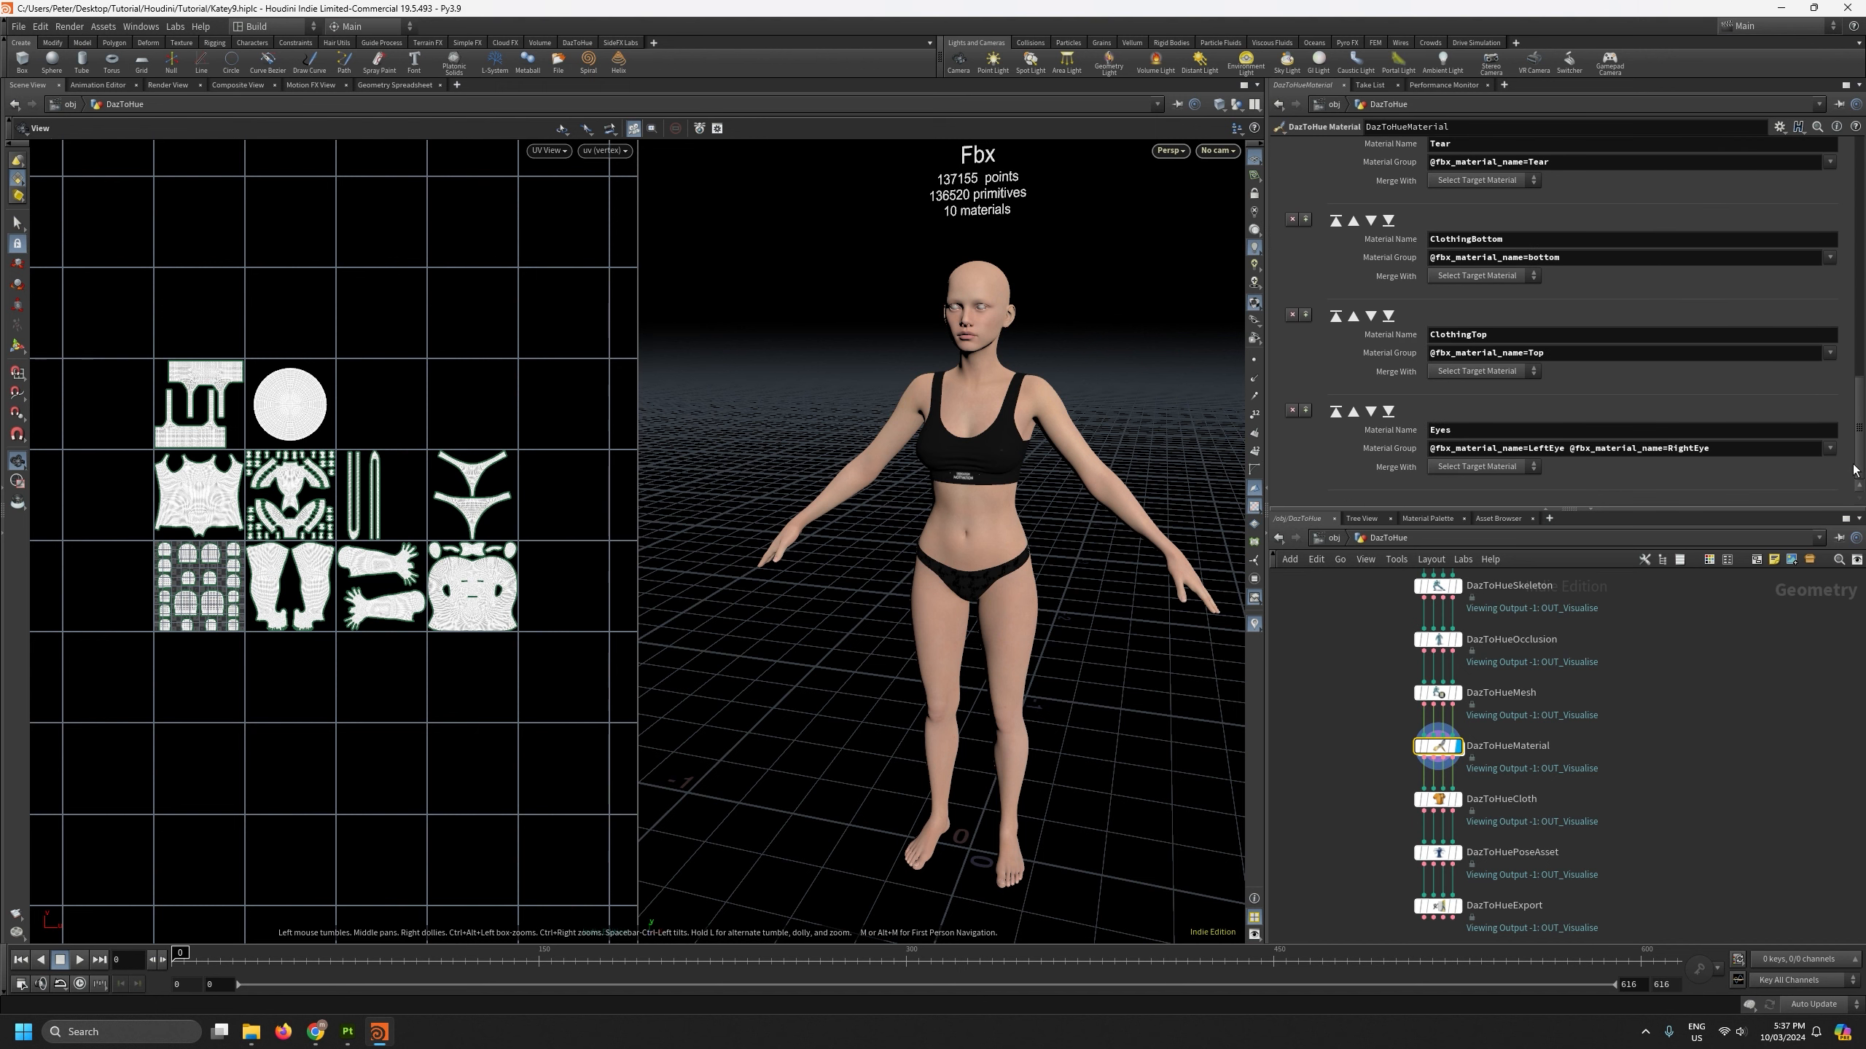
{"action": "left_click", "coordinate": [1335, 412]}
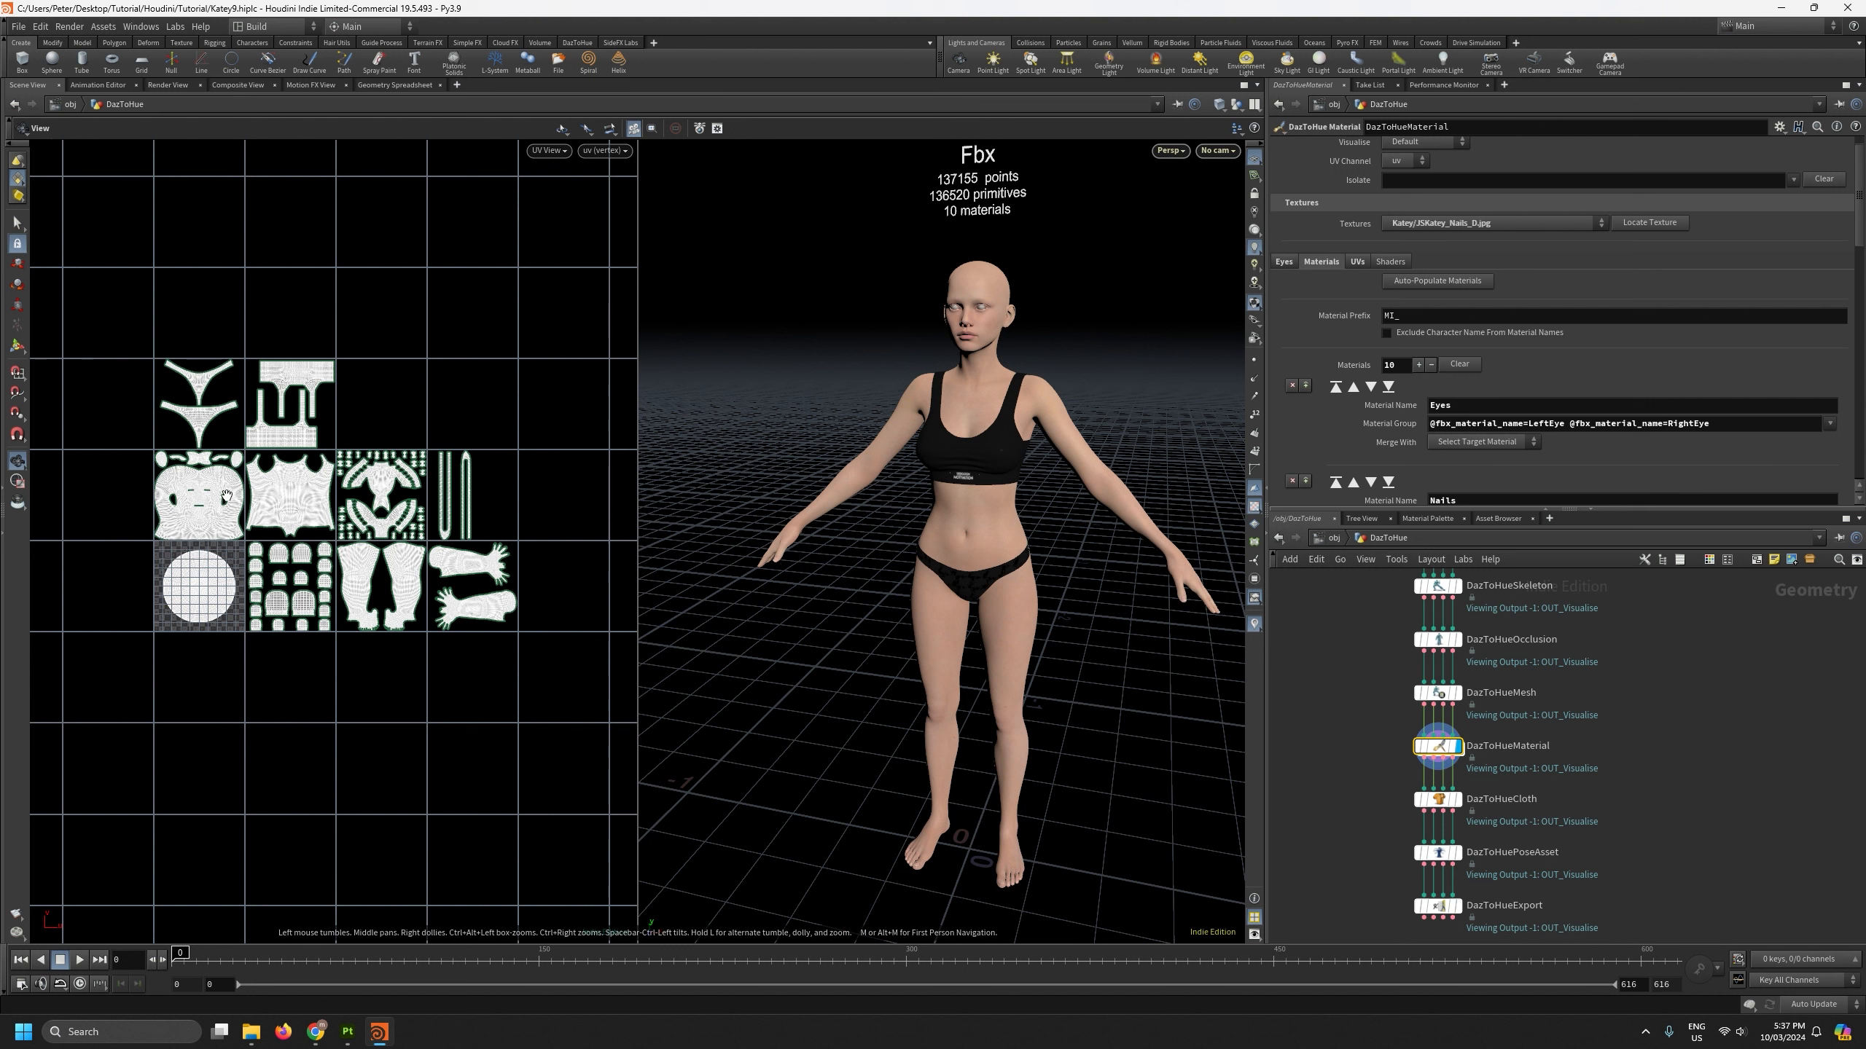
{"action": "scroll", "coordinate": [551, 500], "scroll_direction": "up", "scroll_amount": 1}
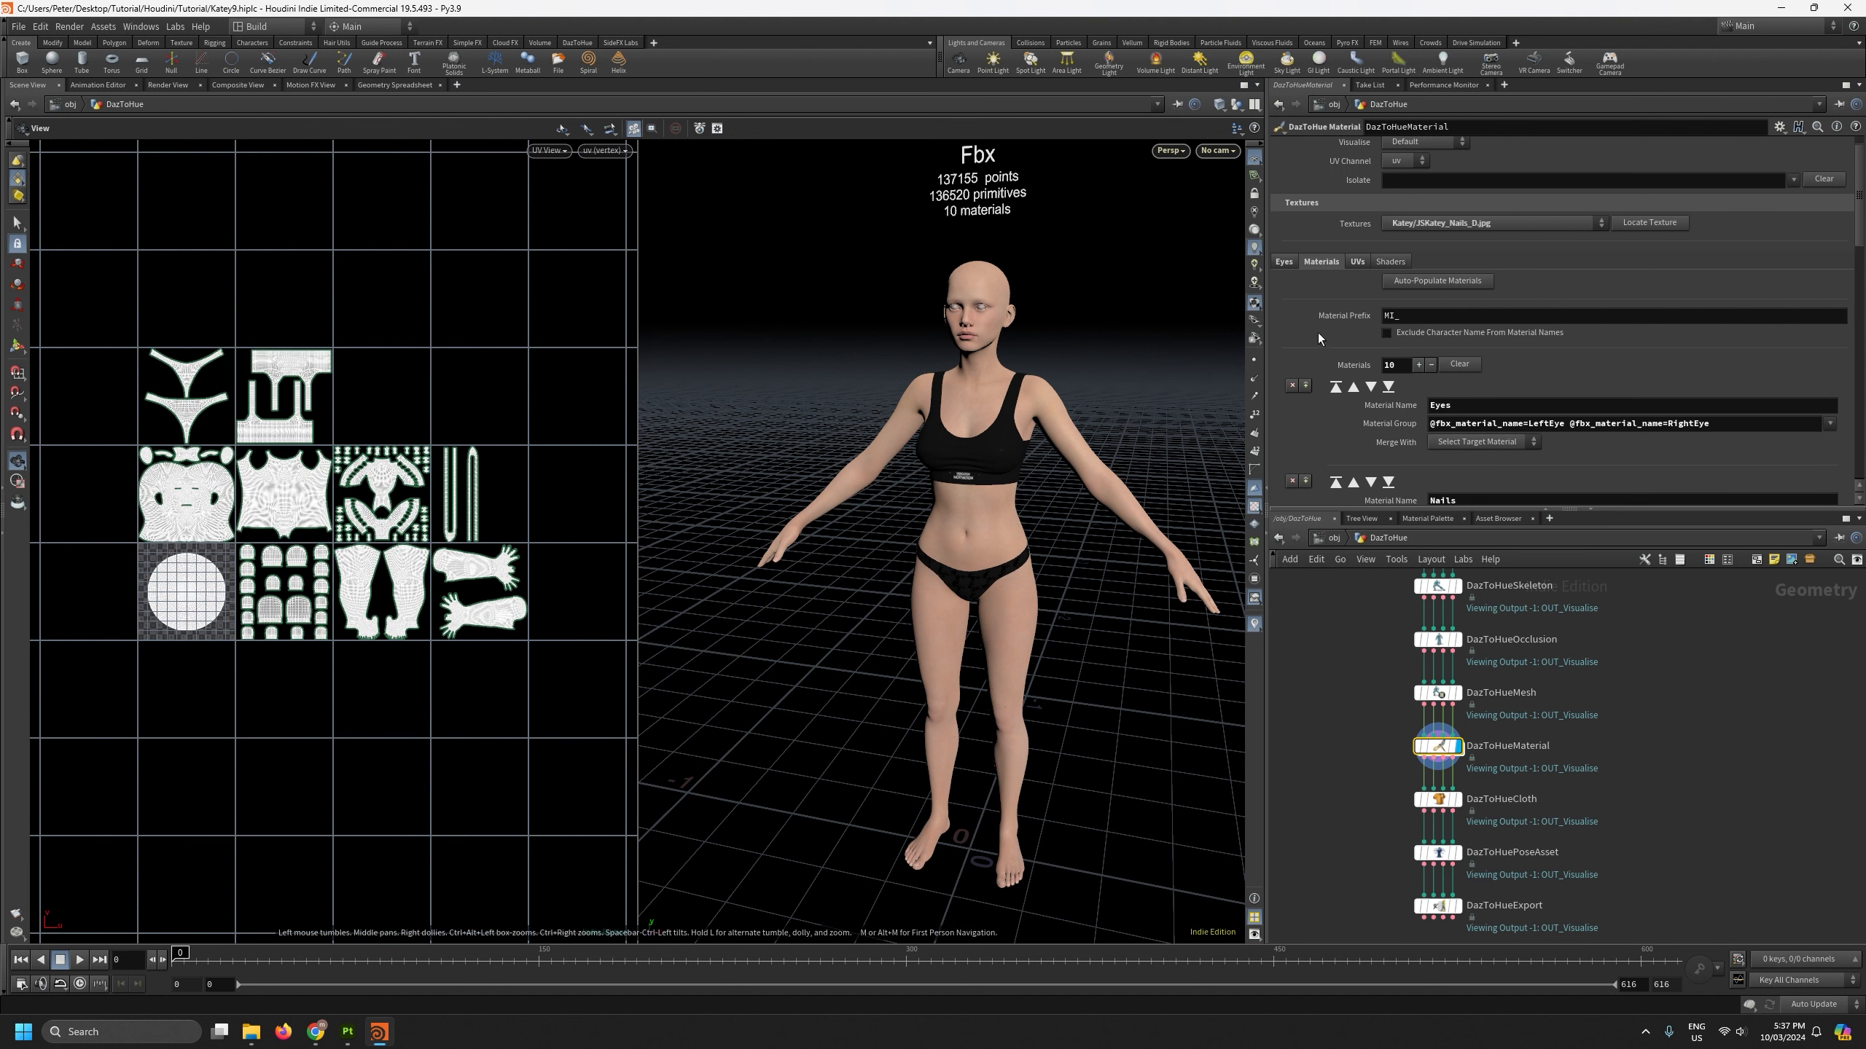
{"action": "scroll", "coordinate": [325, 603], "scroll_direction": "down", "scroll_amount": 3}
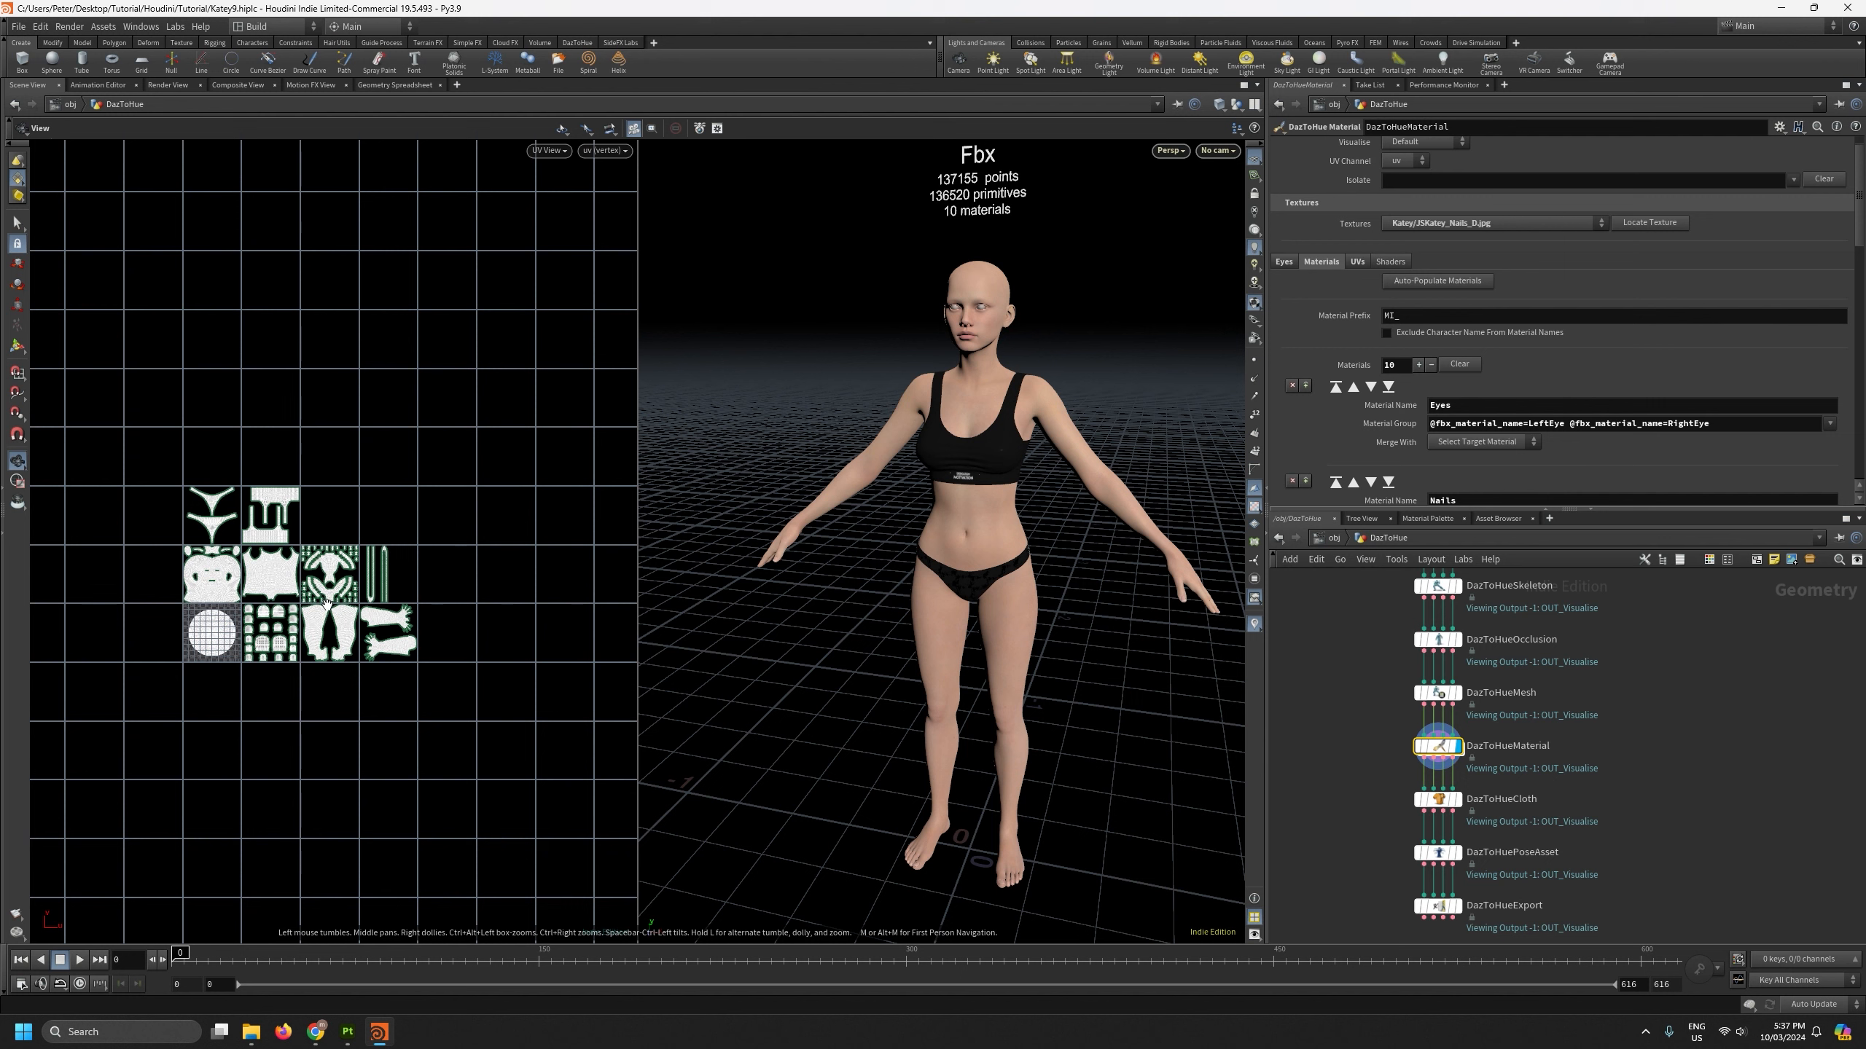
{"action": "scroll", "coordinate": [326, 603], "scroll_direction": "up", "scroll_amount": 1}
{"action": "scroll", "coordinate": [326, 603], "scroll_direction": "up", "scroll_amount": 1}
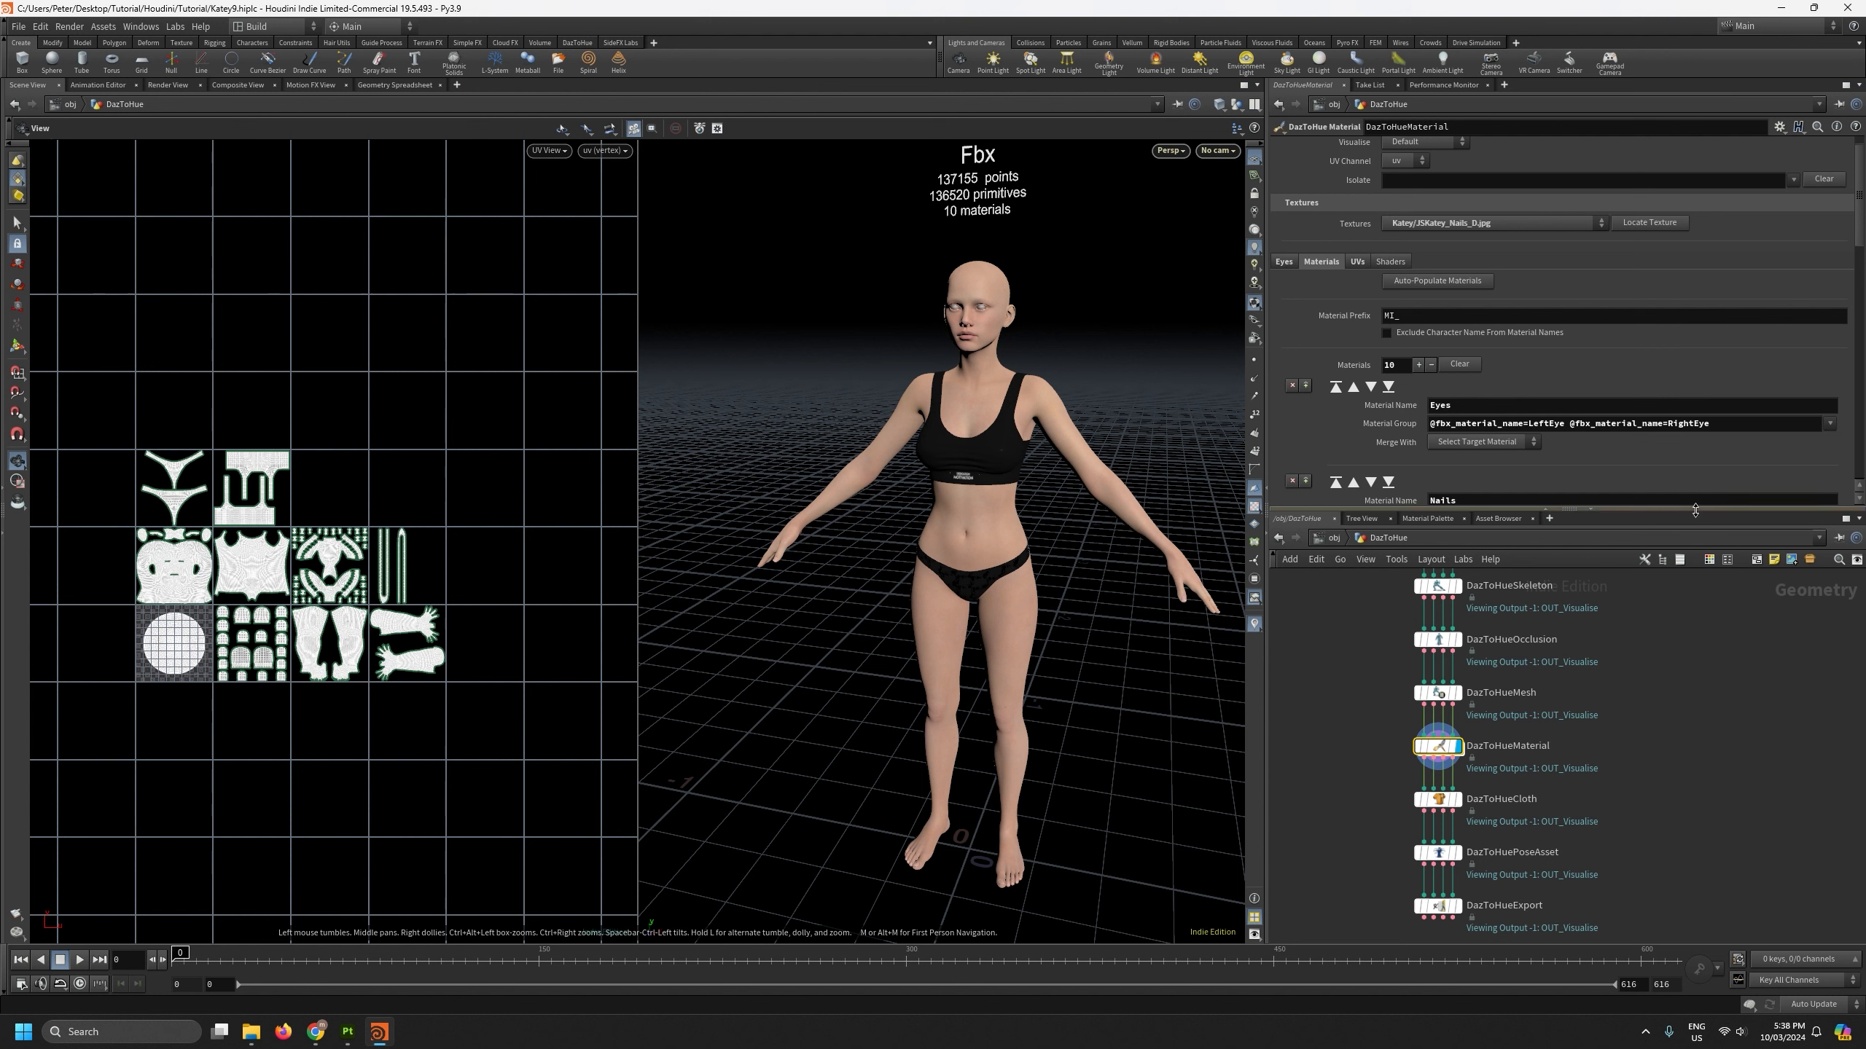
Step: Select the DazToHueExport node and export the character as a static mesh
{"action": "left_click_drag", "start_coordinate": [1569, 509], "coordinate": [1569, 468]}
{"action": "scroll", "coordinate": [1642, 657], "scroll_direction": "down", "scroll_amount": 2}
{"action": "middle_click_drag", "start_coordinate": [1684, 695], "coordinate": [1629, 691]}
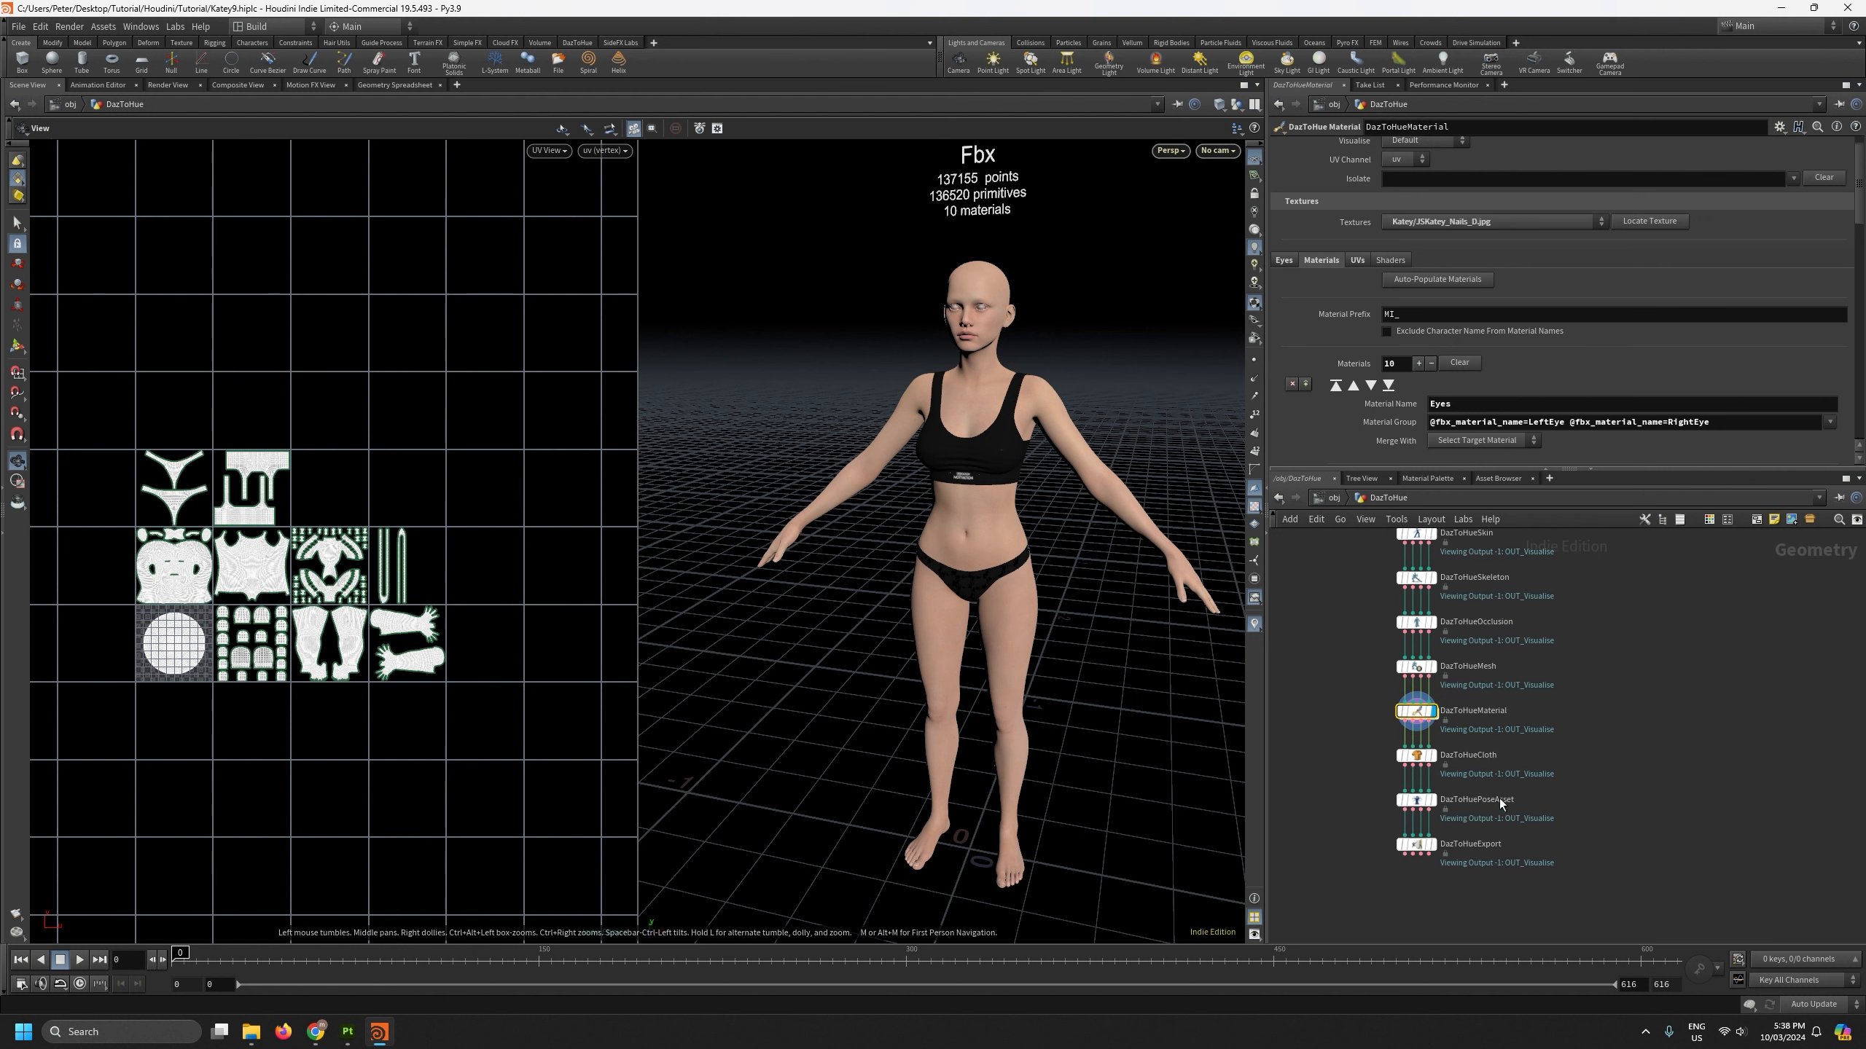
{"action": "left_click", "coordinate": [1422, 849]}
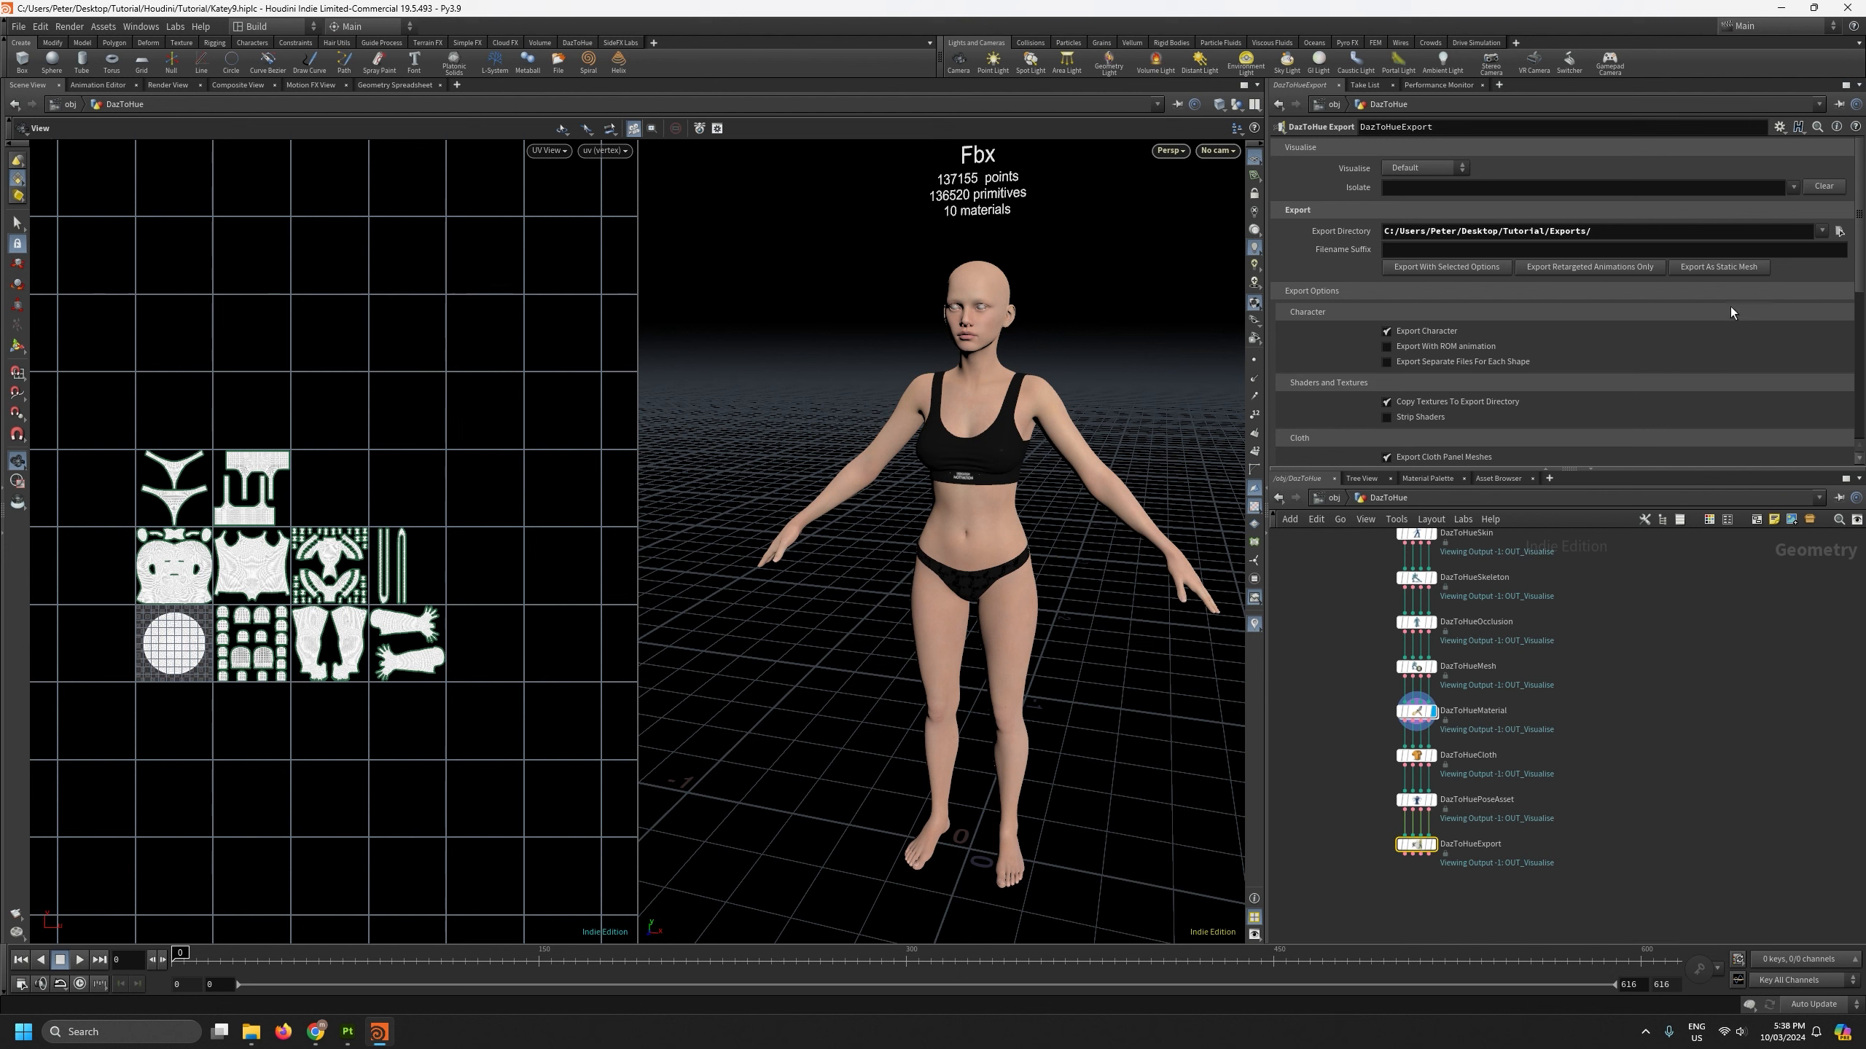
{"action": "middle_click_drag", "start_coordinate": [1604, 633], "coordinate": [1601, 657]}
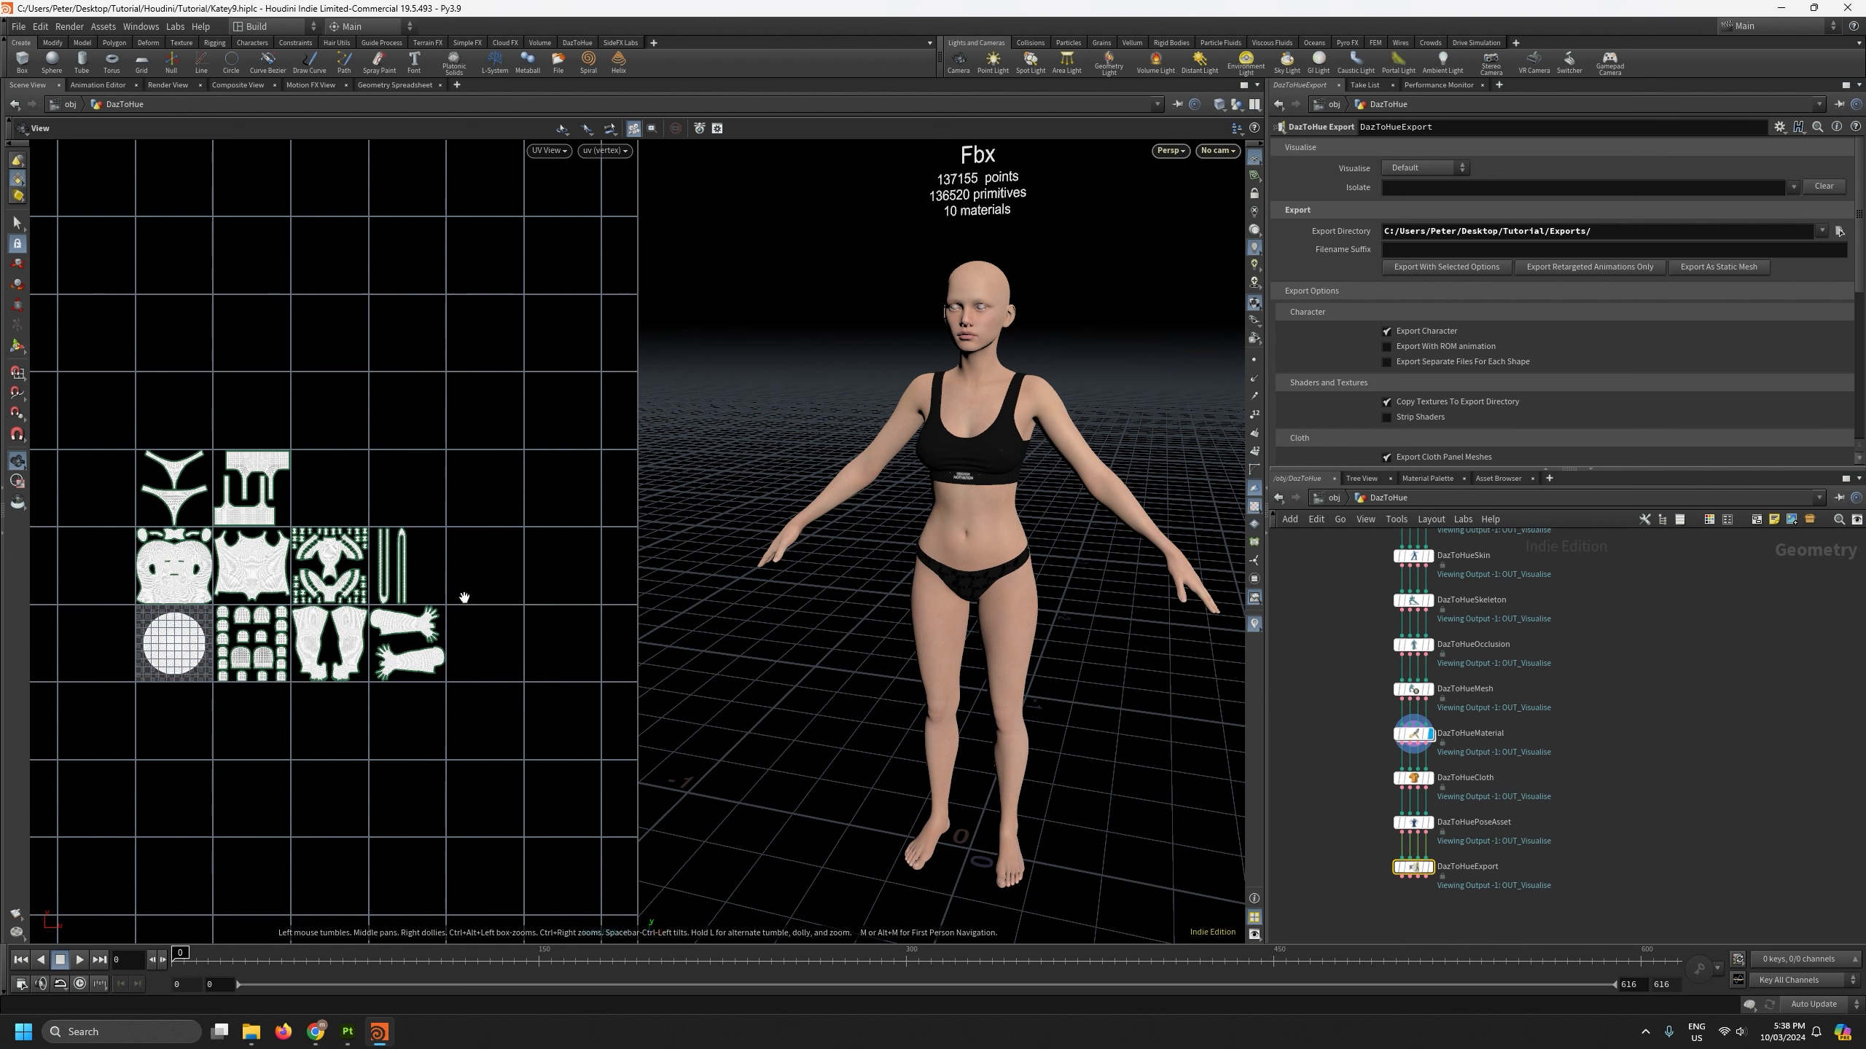
{"action": "scroll", "coordinate": [1507, 889], "scroll_direction": "up", "scroll_amount": 2}
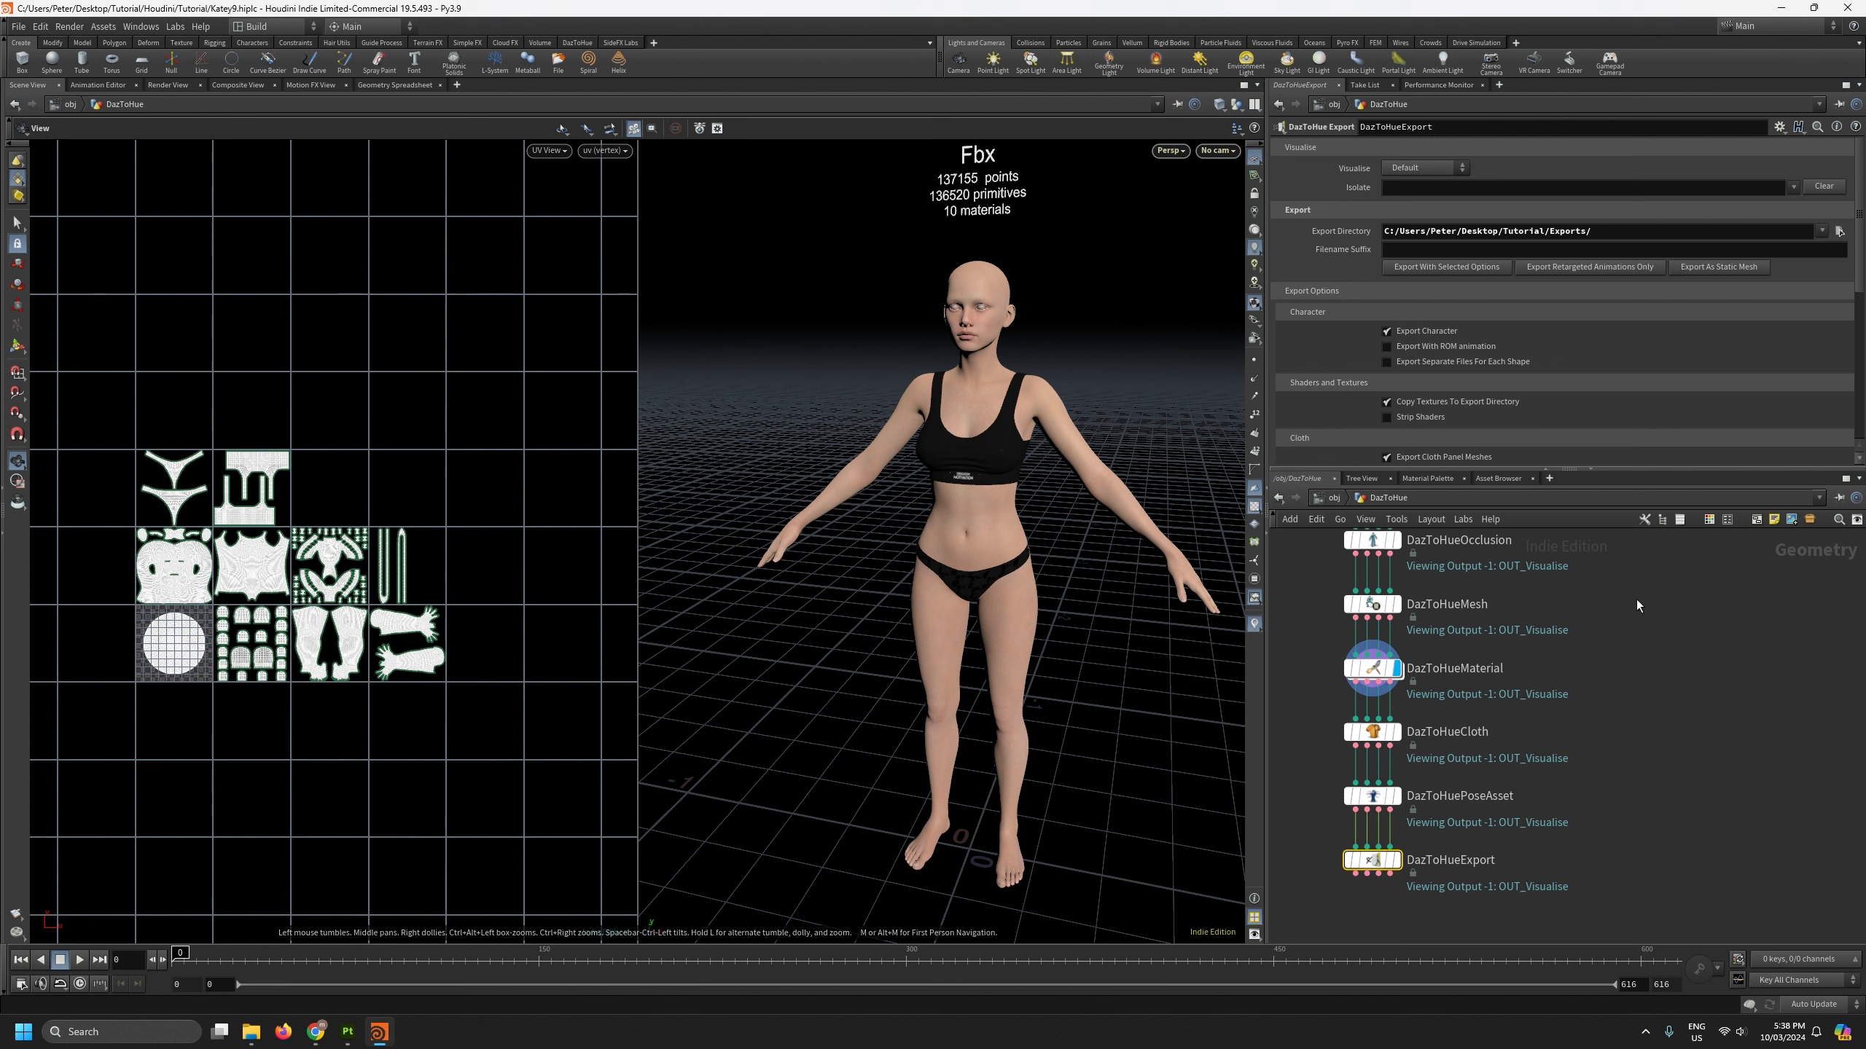
{"action": "left_click", "coordinate": [1716, 269]}
{"action": "left_click", "coordinate": [1716, 268]}
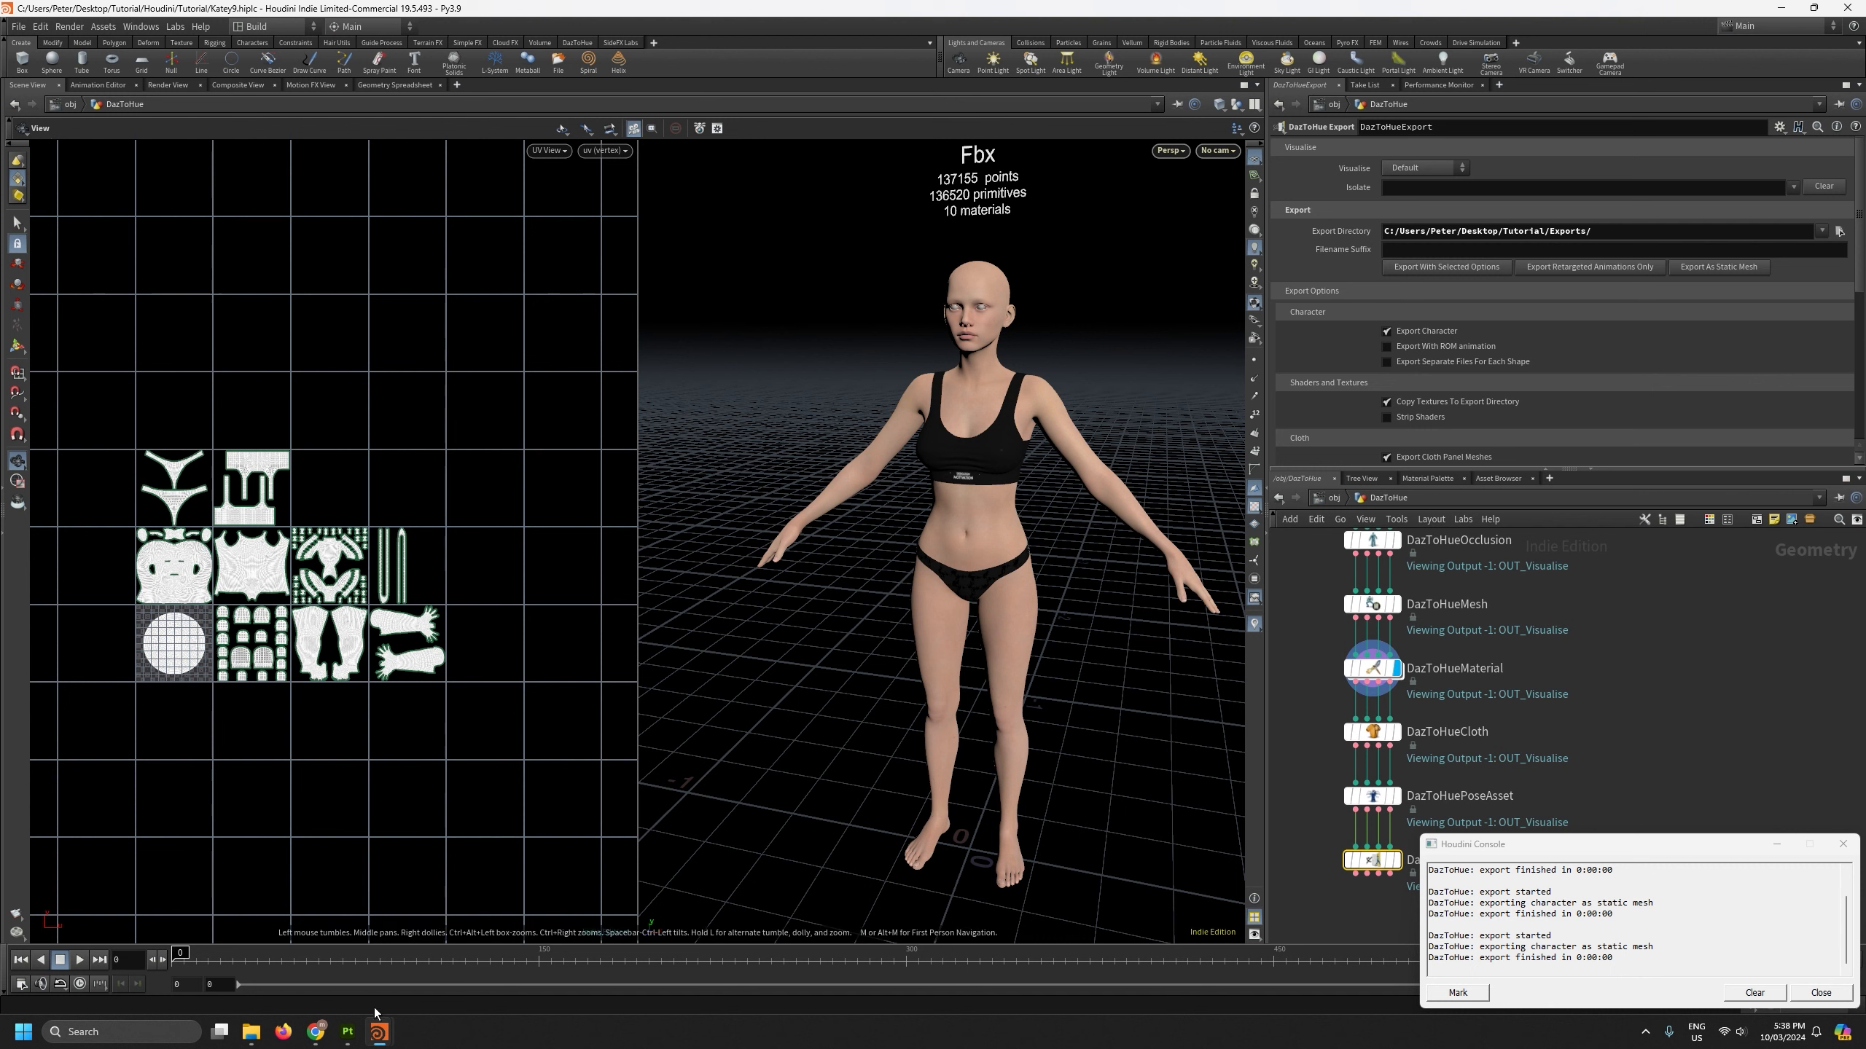
Step: Switch to File Explorer, select STM_Katey9.fbx in the Katey9 exports folder, and move the window clear of the export settings
{"action": "mouse_move", "coordinate": [354, 1040]}
{"action": "left_click", "coordinate": [262, 1035]}
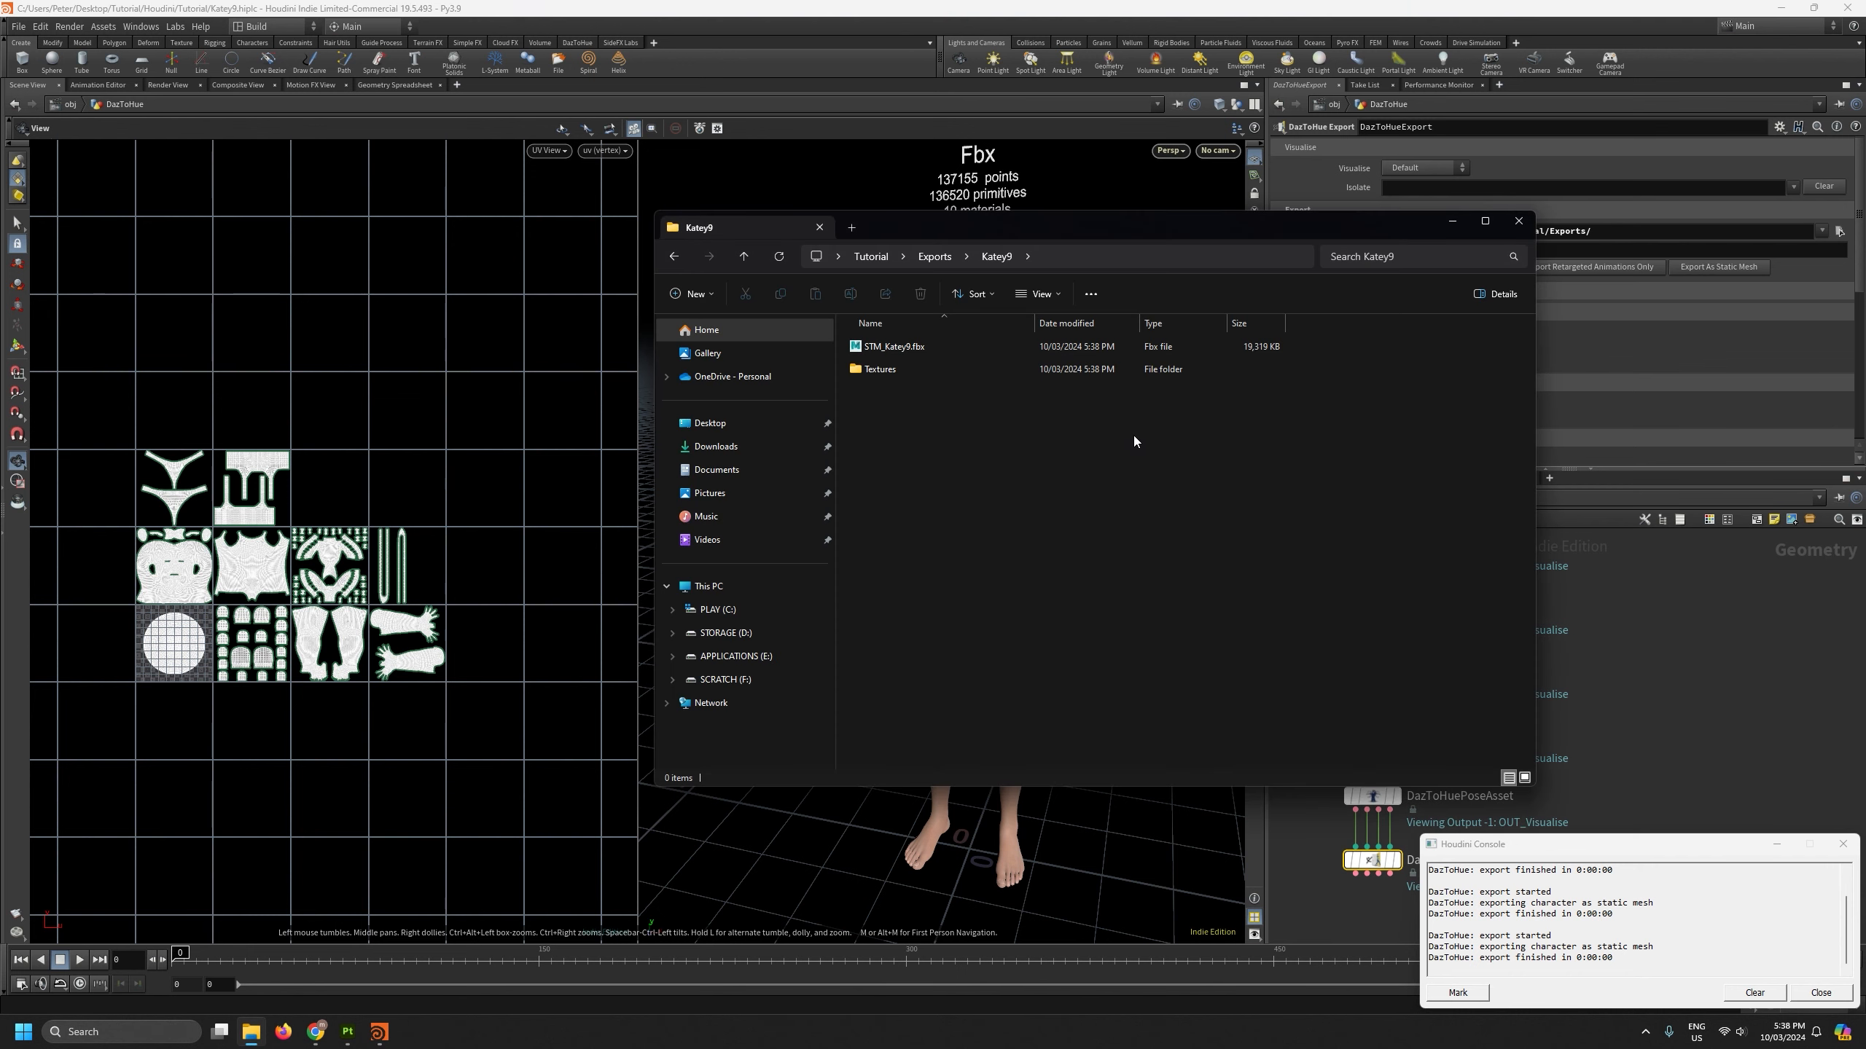
{"action": "left_click", "coordinate": [902, 350]}
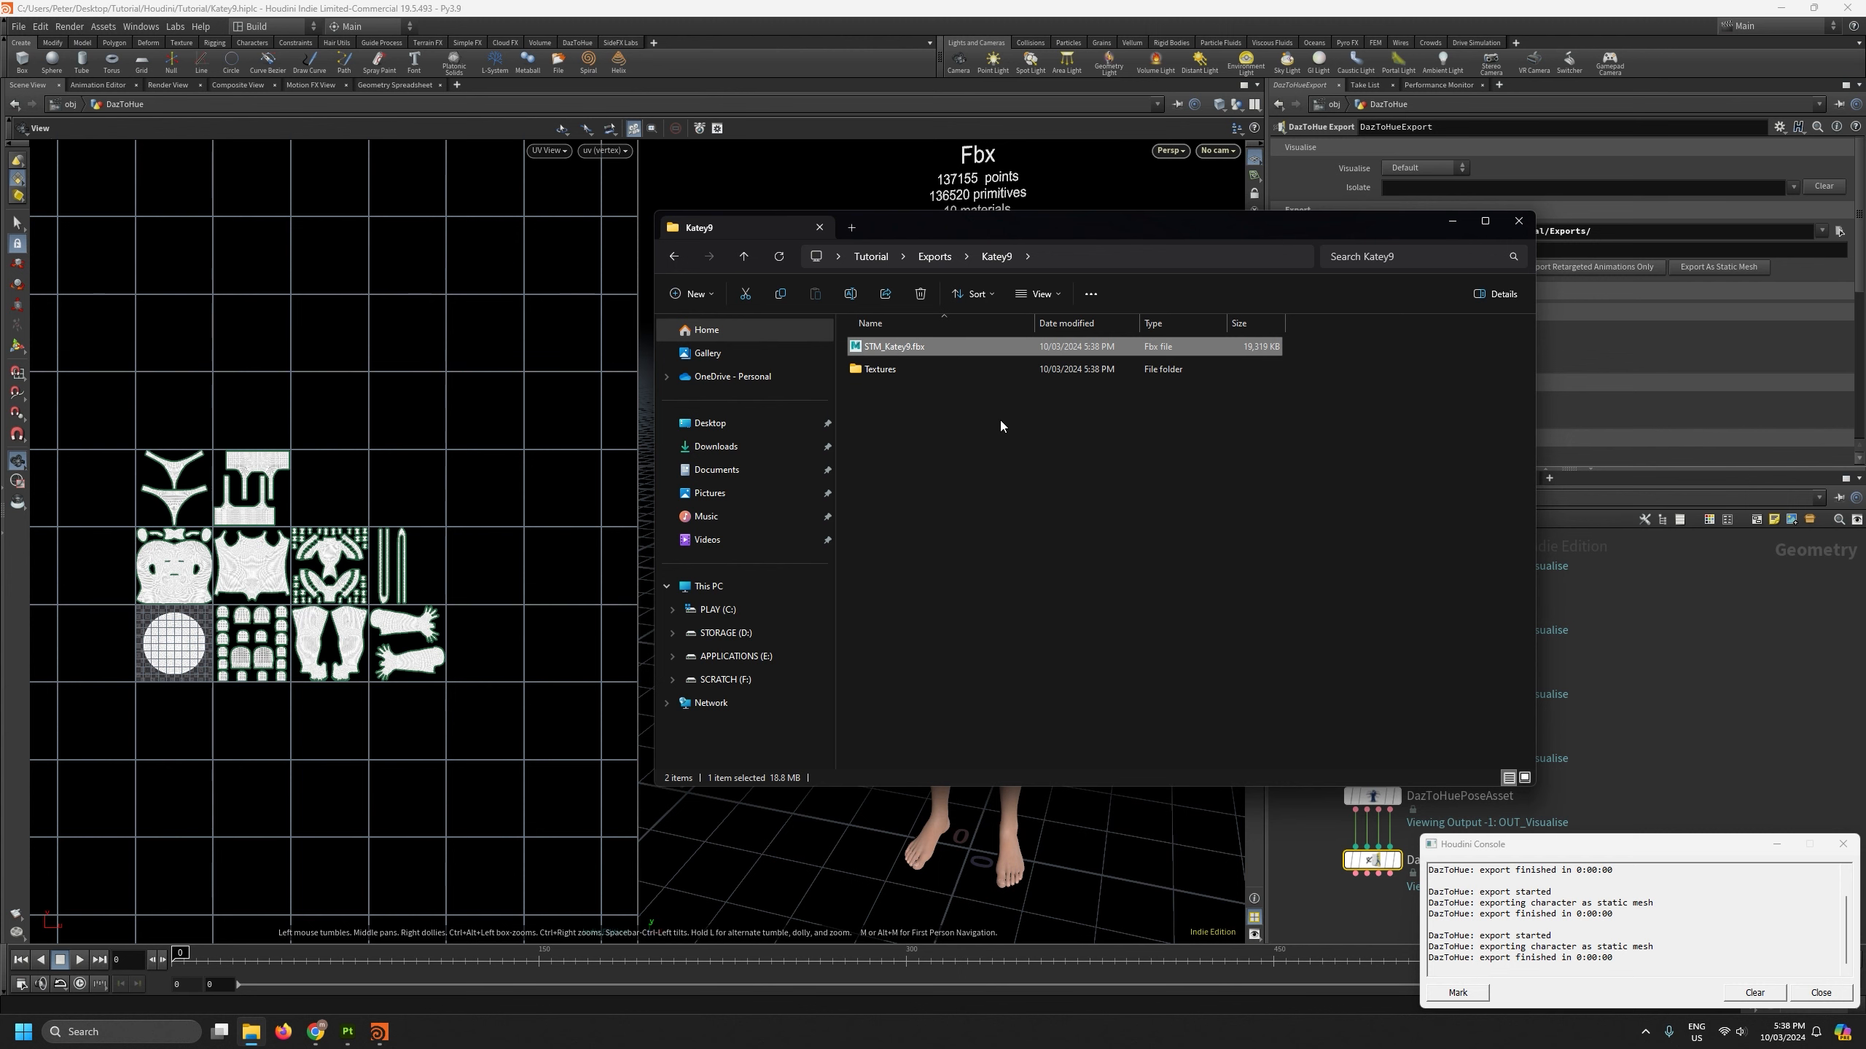
{"action": "left_click_drag", "start_coordinate": [1055, 212], "coordinate": [1184, 328]}
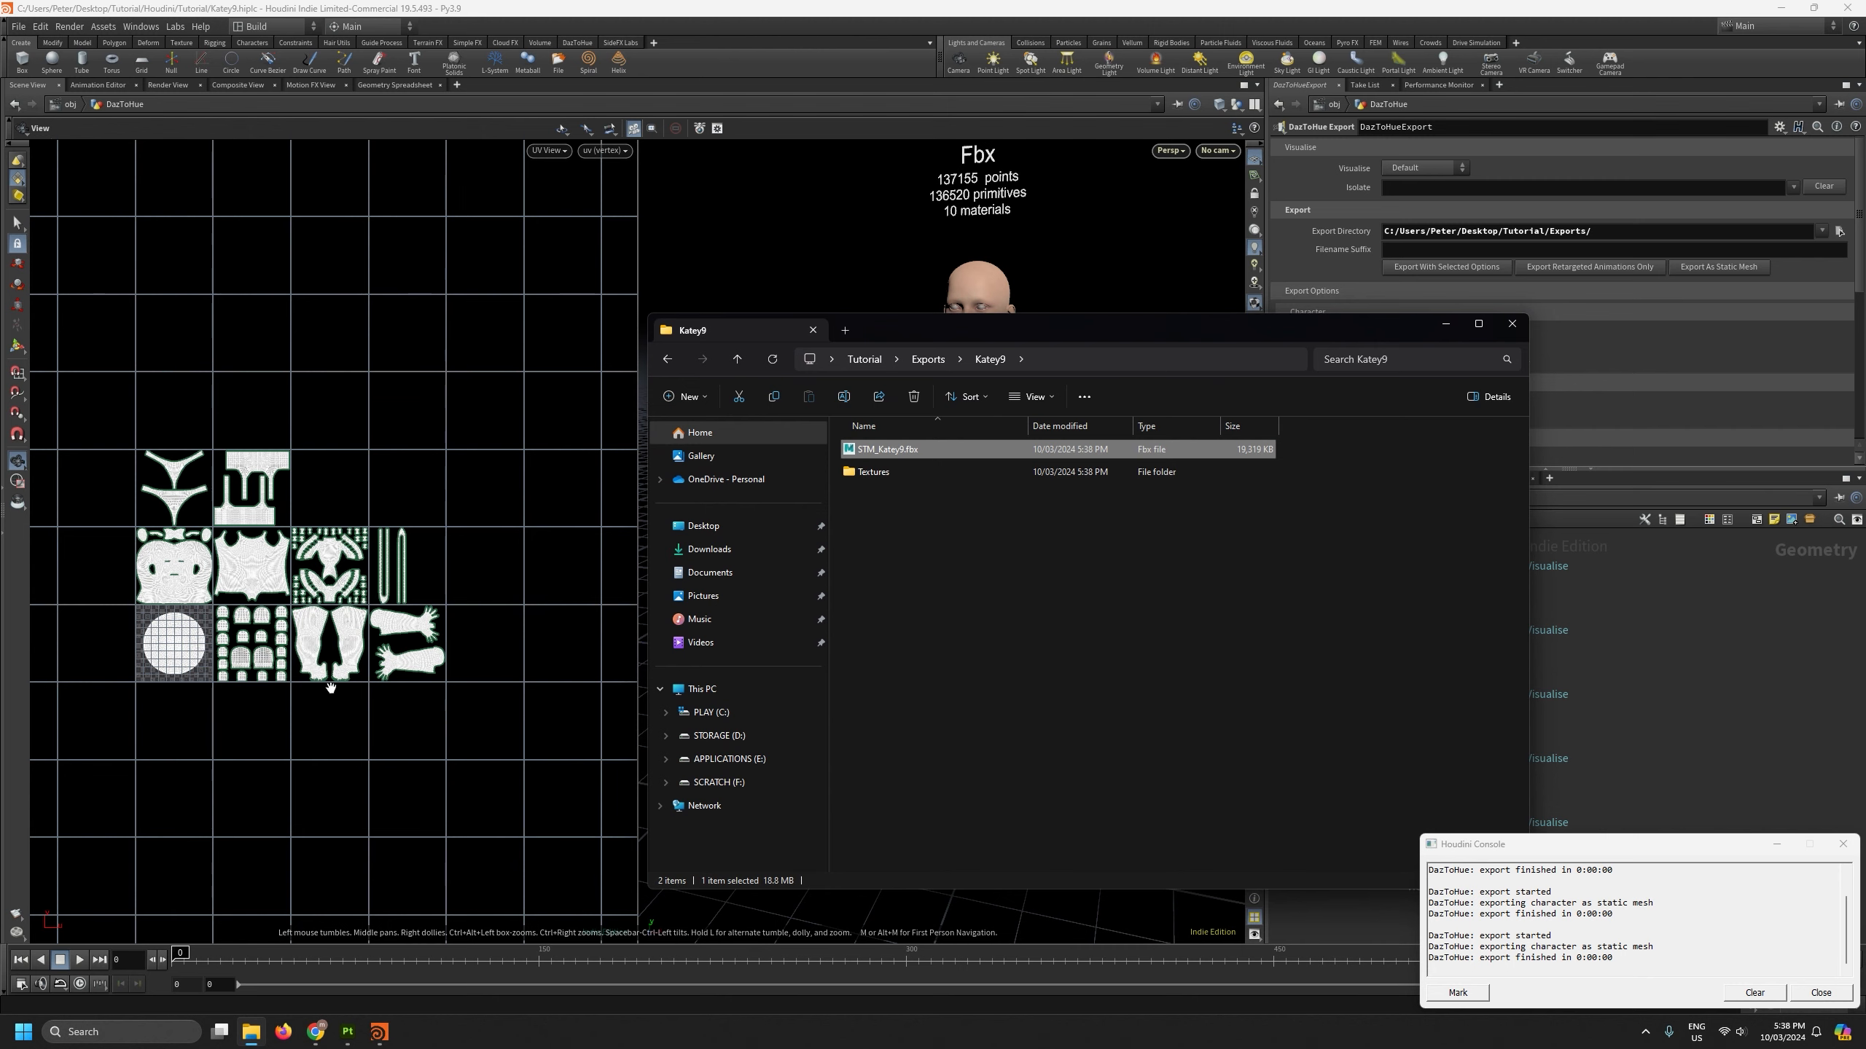
Step: Switch to Substance 3D Painter, create a project from STM_Katey9.fbx with the Unreal Engine 4 template and UV Tile workflow, and close the Houdini Console
{"action": "left_click", "coordinate": [348, 1031]}
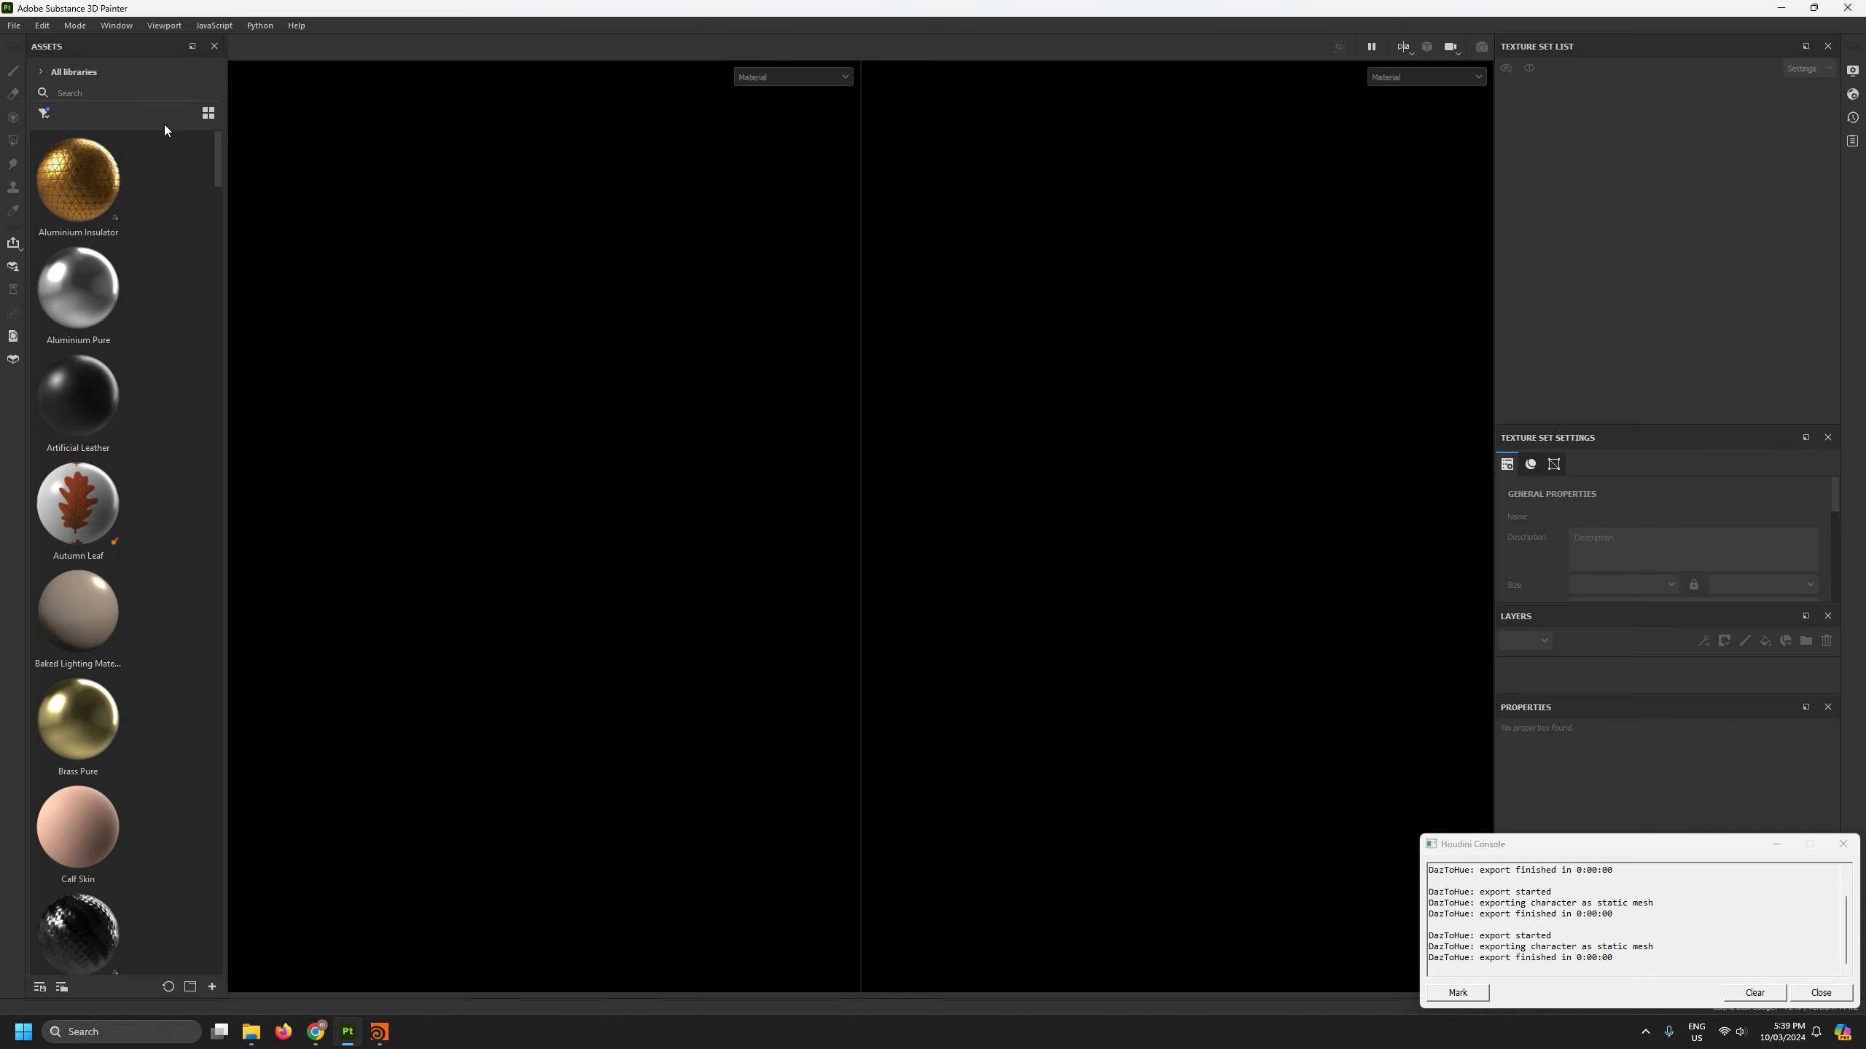
{"action": "left_click", "coordinate": [13, 25]}
{"action": "left_click", "coordinate": [27, 42]}
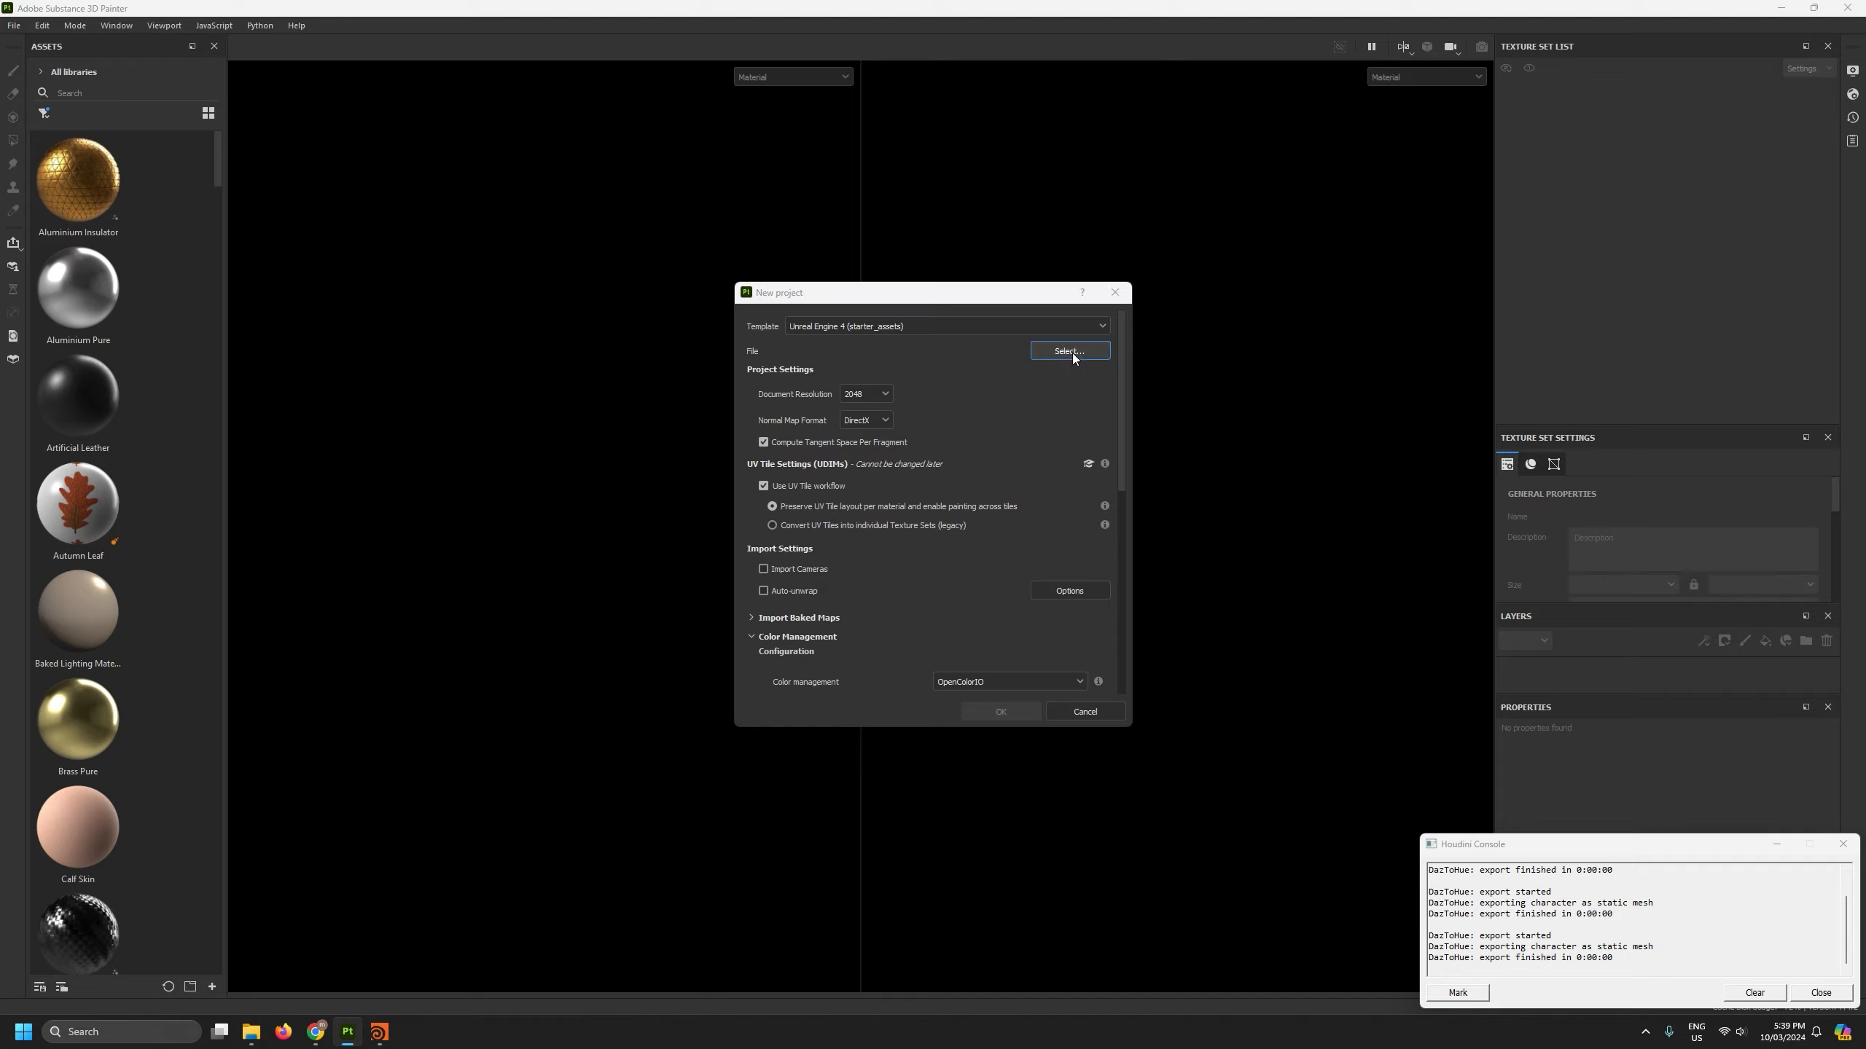
{"action": "left_click", "coordinate": [1072, 352]}
{"action": "double_click", "coordinate": [1028, 444]}
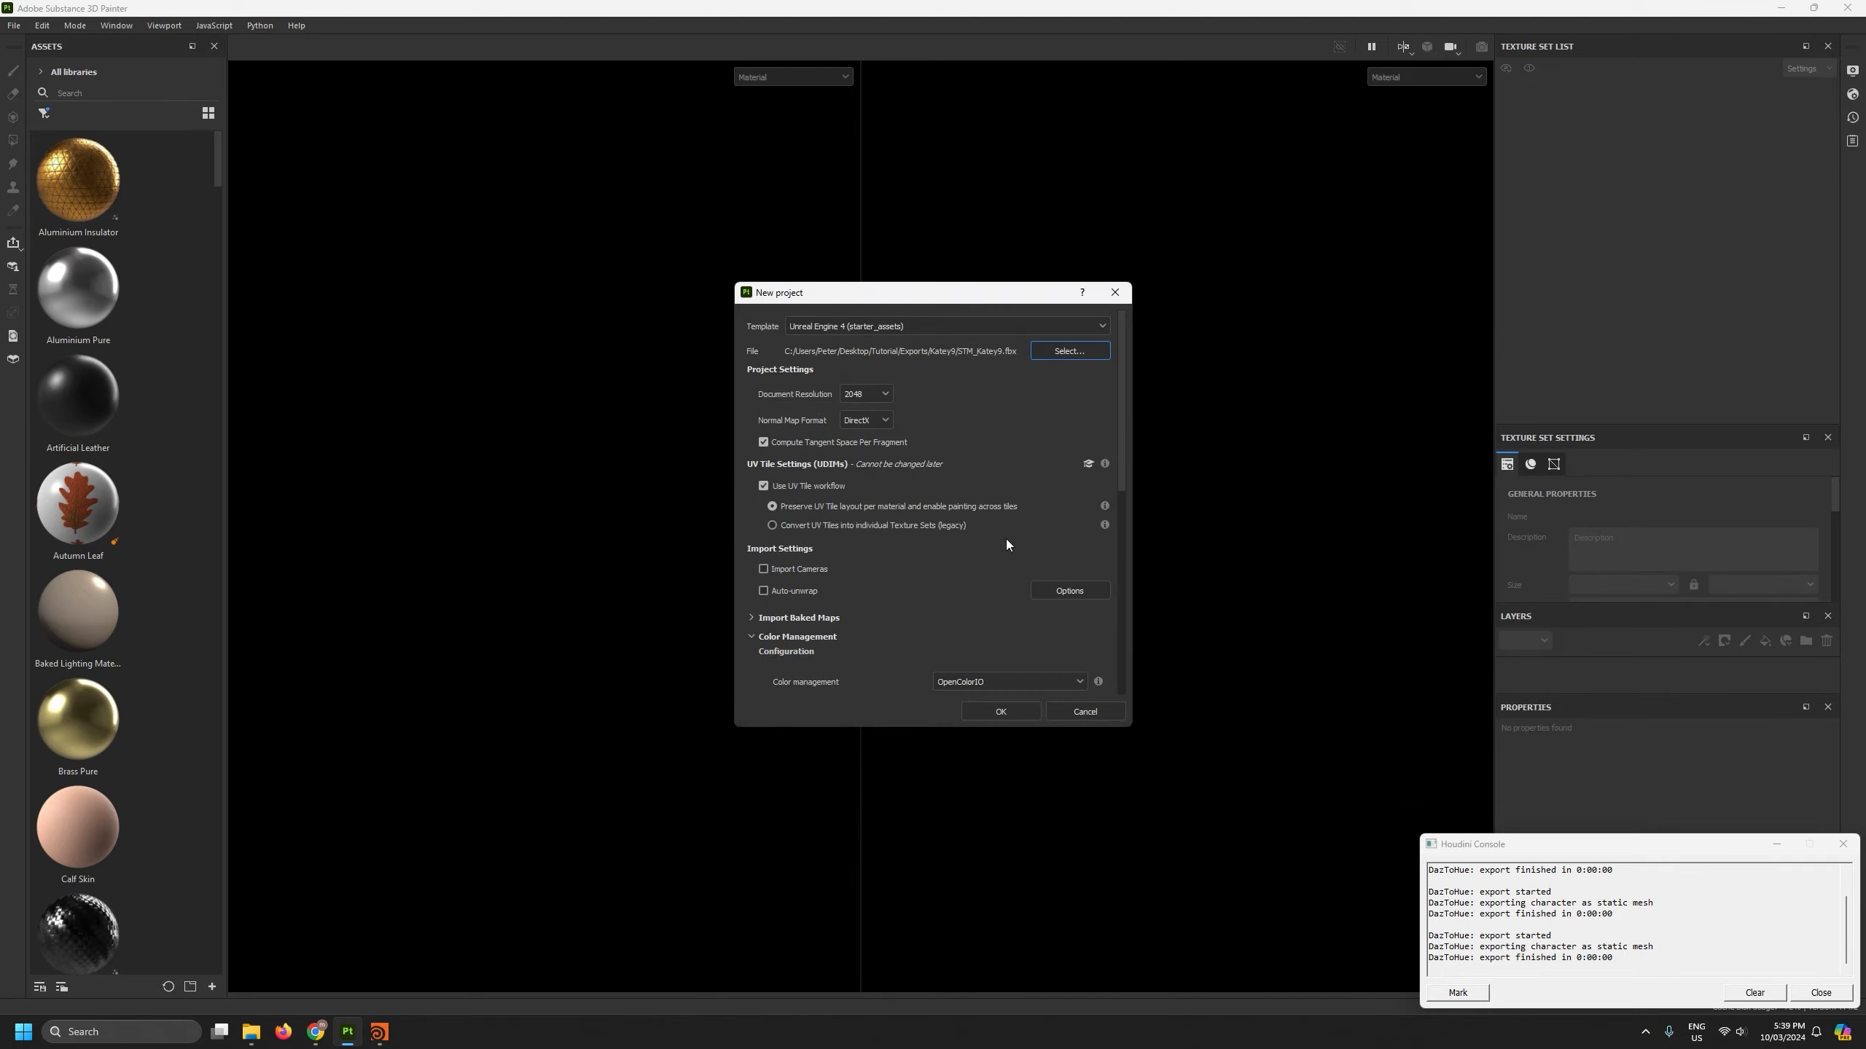
{"action": "left_click", "coordinate": [993, 710]}
{"action": "left_click", "coordinate": [1814, 993]}
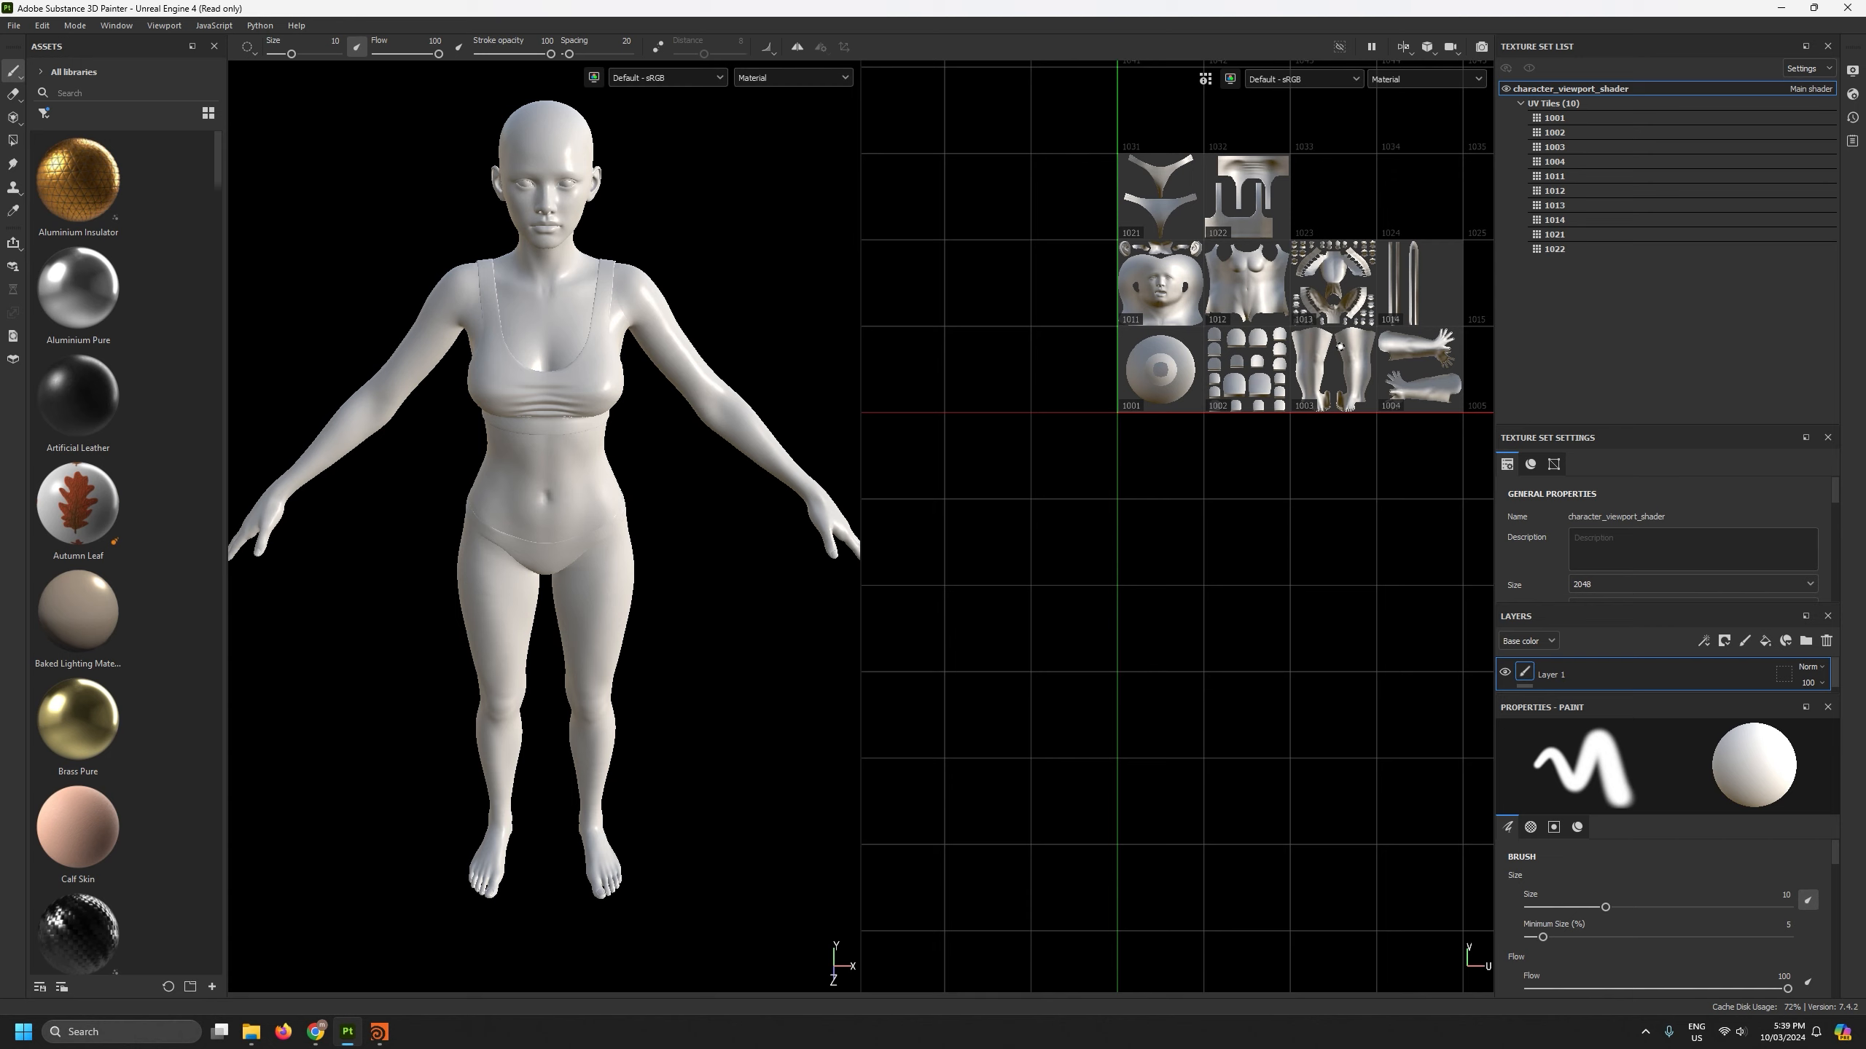
Step: Inspect the imported character mesh from several angles together with its UV tiles and brush properties
{"action": "mouse_move", "coordinate": [580, 691]}
{"action": "left_mouse_down"}
{"action": "mouse_move", "coordinate": [591, 529]}
{"action": "mouse_move", "coordinate": [512, 453]}
{"action": "mouse_move", "coordinate": [610, 293]}
{"action": "mouse_move", "coordinate": [734, 397]}
{"action": "mouse_move", "coordinate": [559, 258]}
{"action": "mouse_move", "coordinate": [546, 162]}
{"action": "mouse_move", "coordinate": [371, 415]}
{"action": "left_mouse_up"}
{"action": "mouse_move", "coordinate": [659, 507]}
{"action": "left_mouse_down", "text": "alt"}
{"action": "mouse_move", "coordinate": [755, 468]}
{"action": "mouse_move", "coordinate": [612, 466]}
{"action": "left_mouse_up", "text": "alt"}
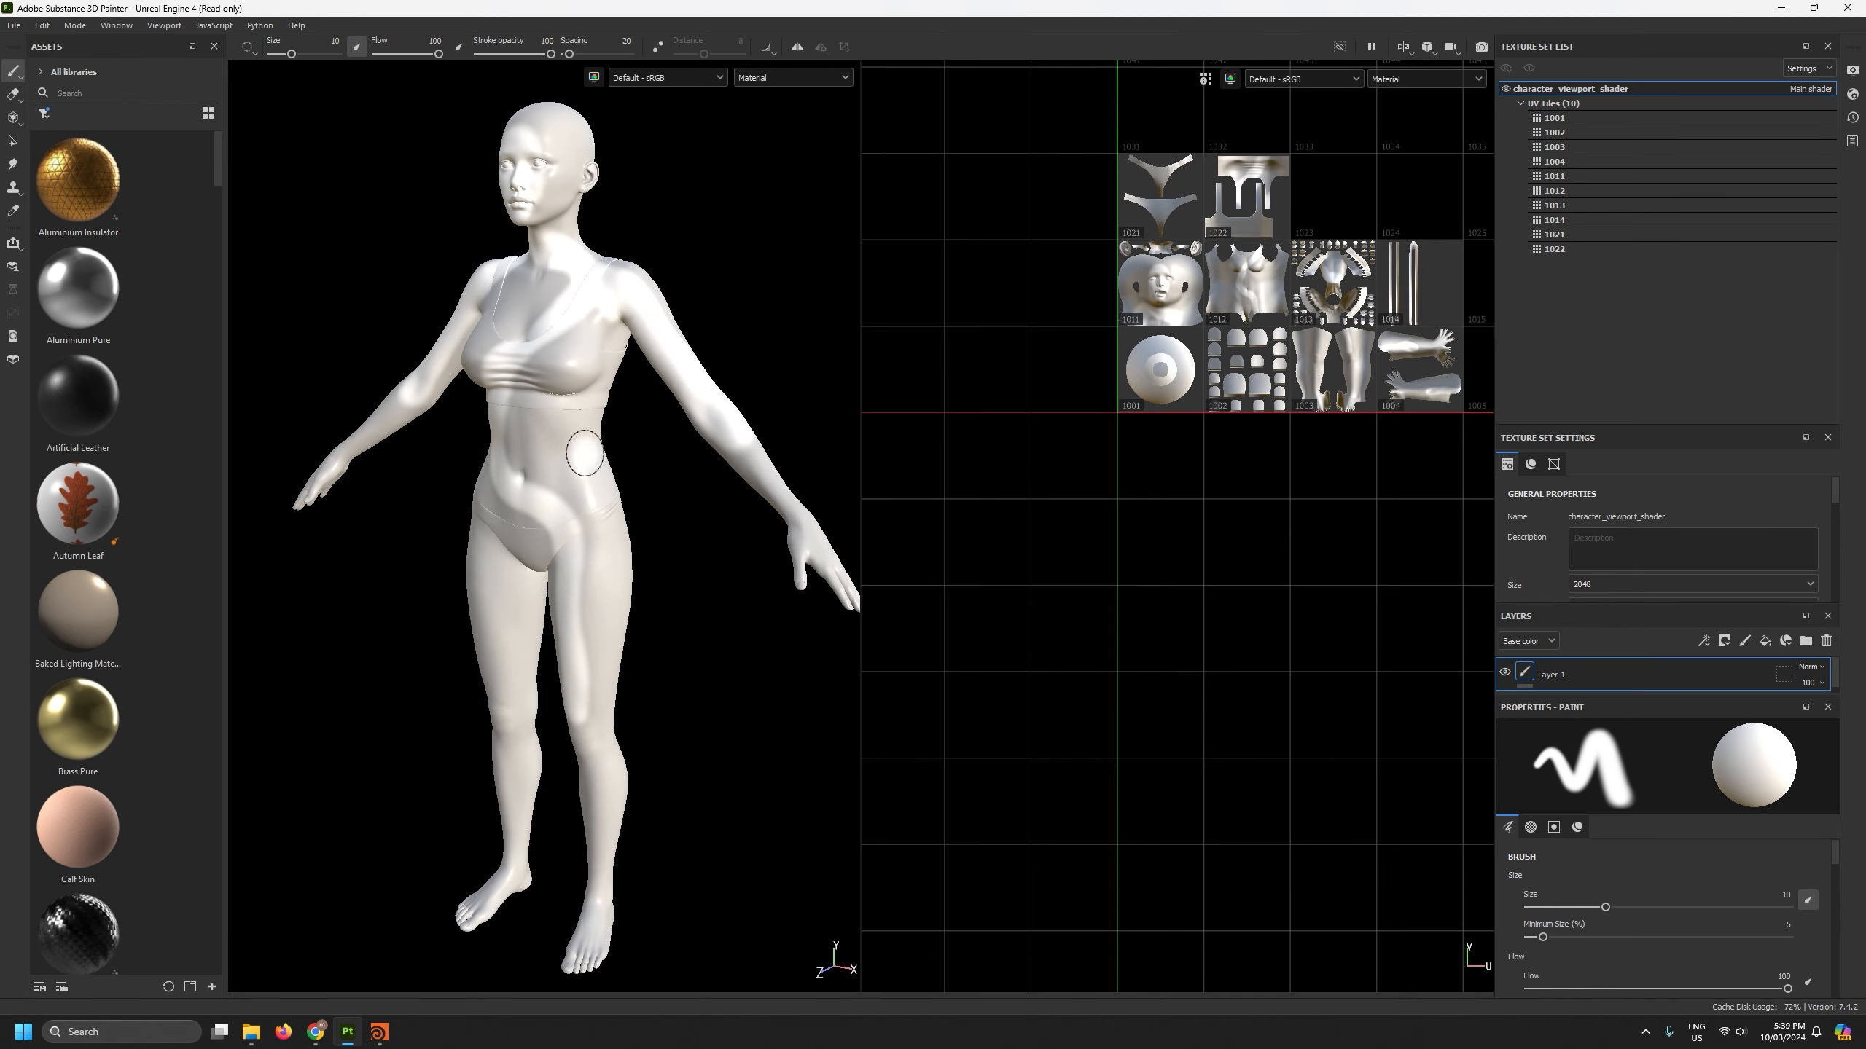
{"action": "scroll", "coordinate": [1663, 852], "scroll_direction": "down", "scroll_amount": 5}
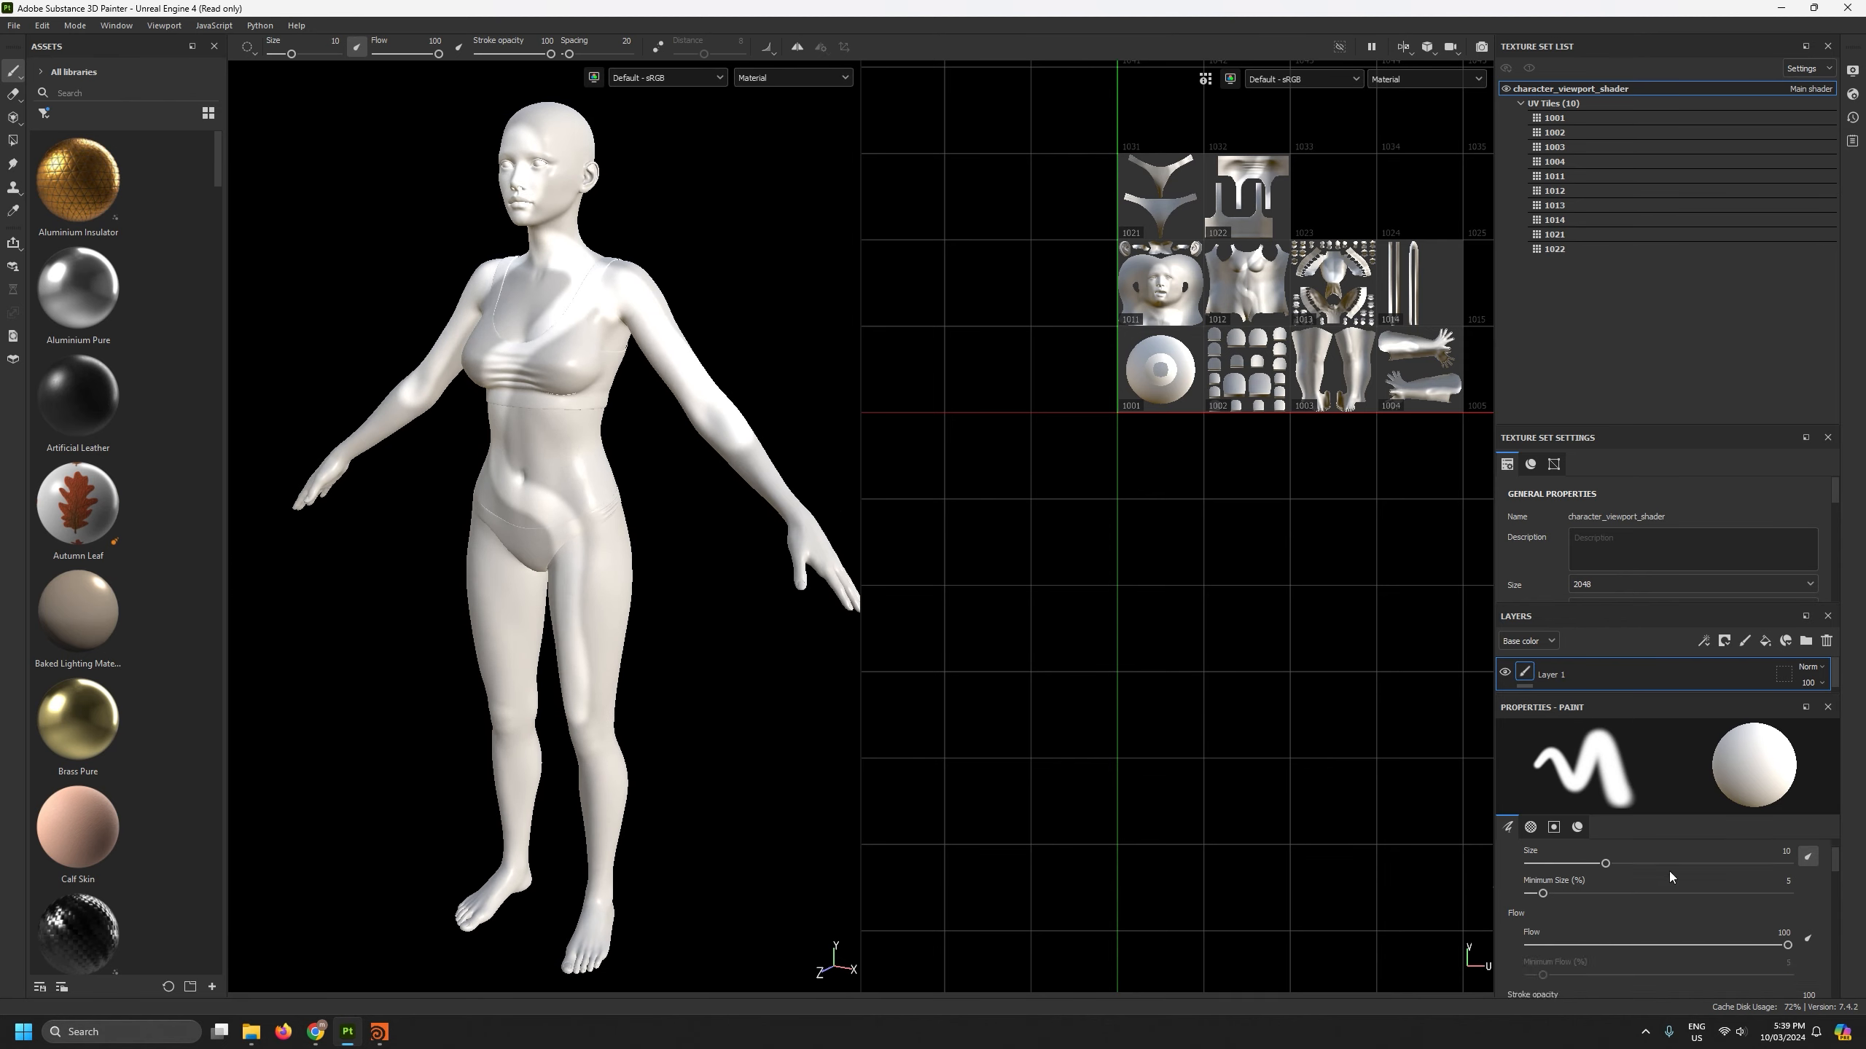
{"action": "scroll", "coordinate": [1665, 875], "scroll_direction": "up", "scroll_amount": 2}
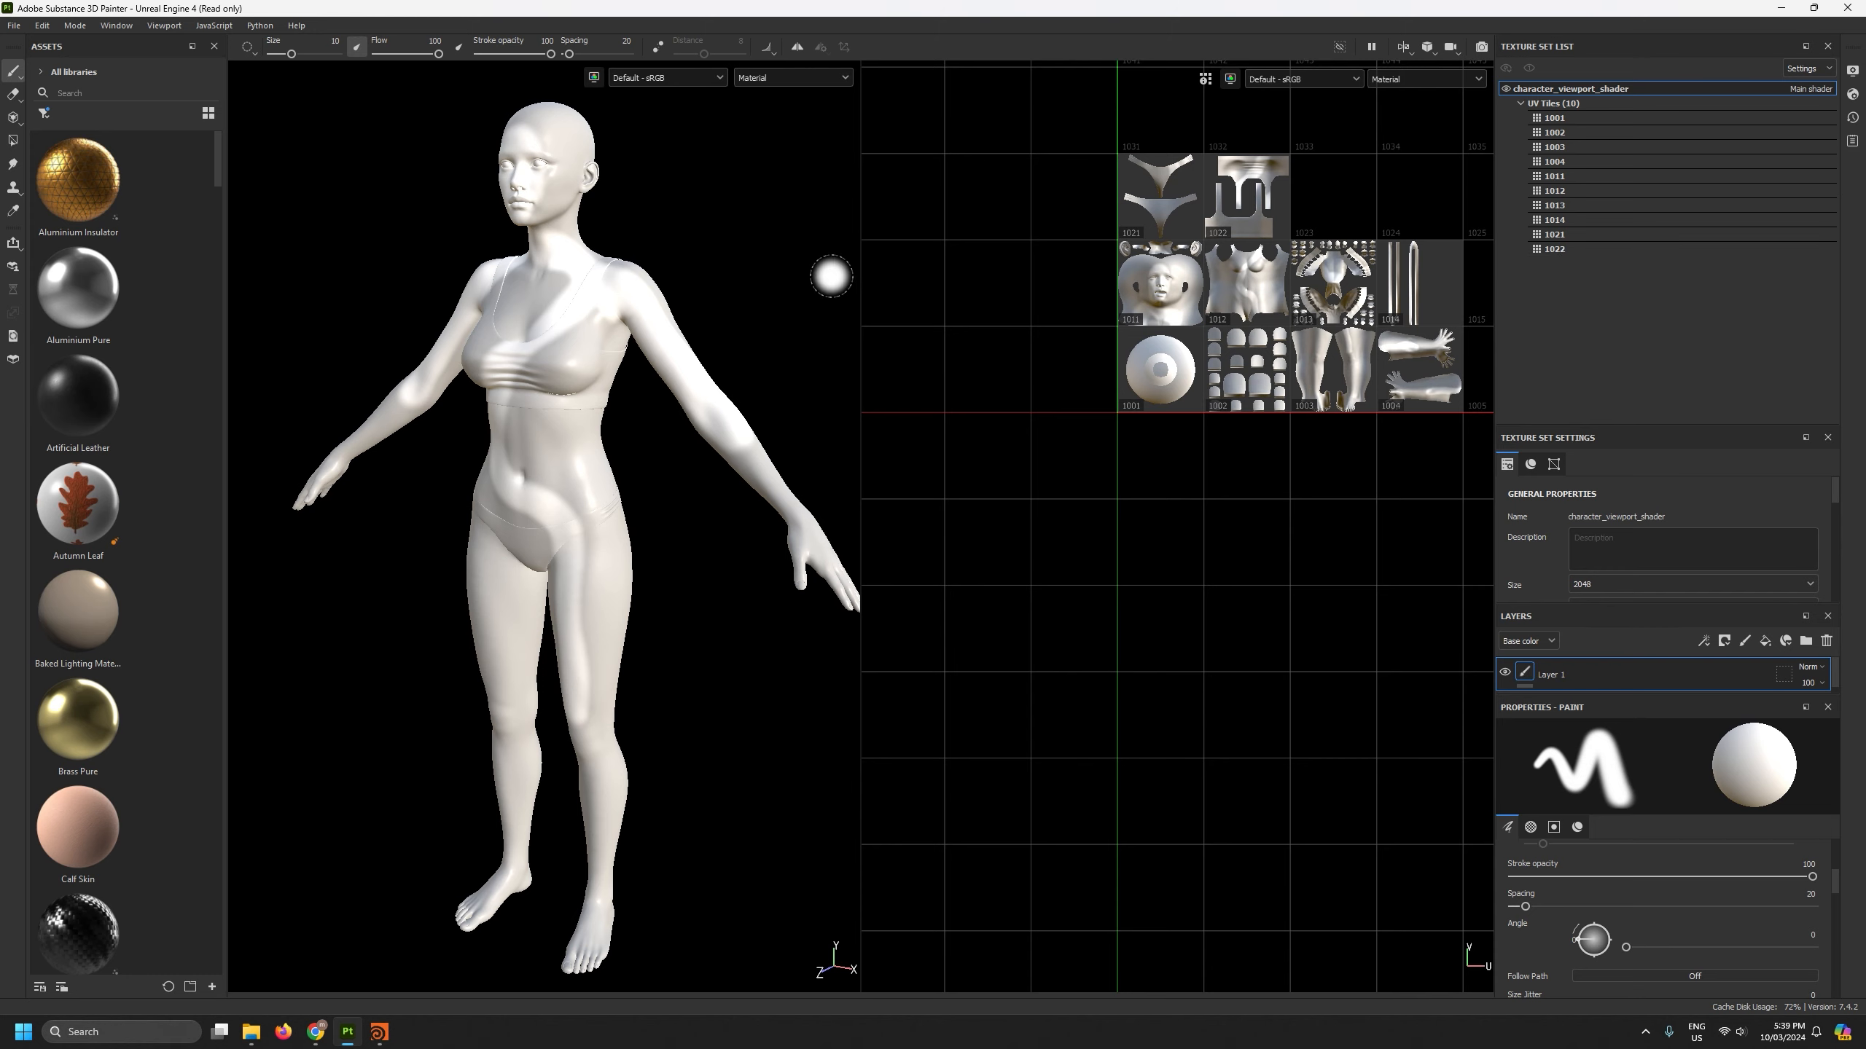
{"action": "middle_click_drag", "start_coordinate": [1214, 506], "coordinate": [1102, 674]}
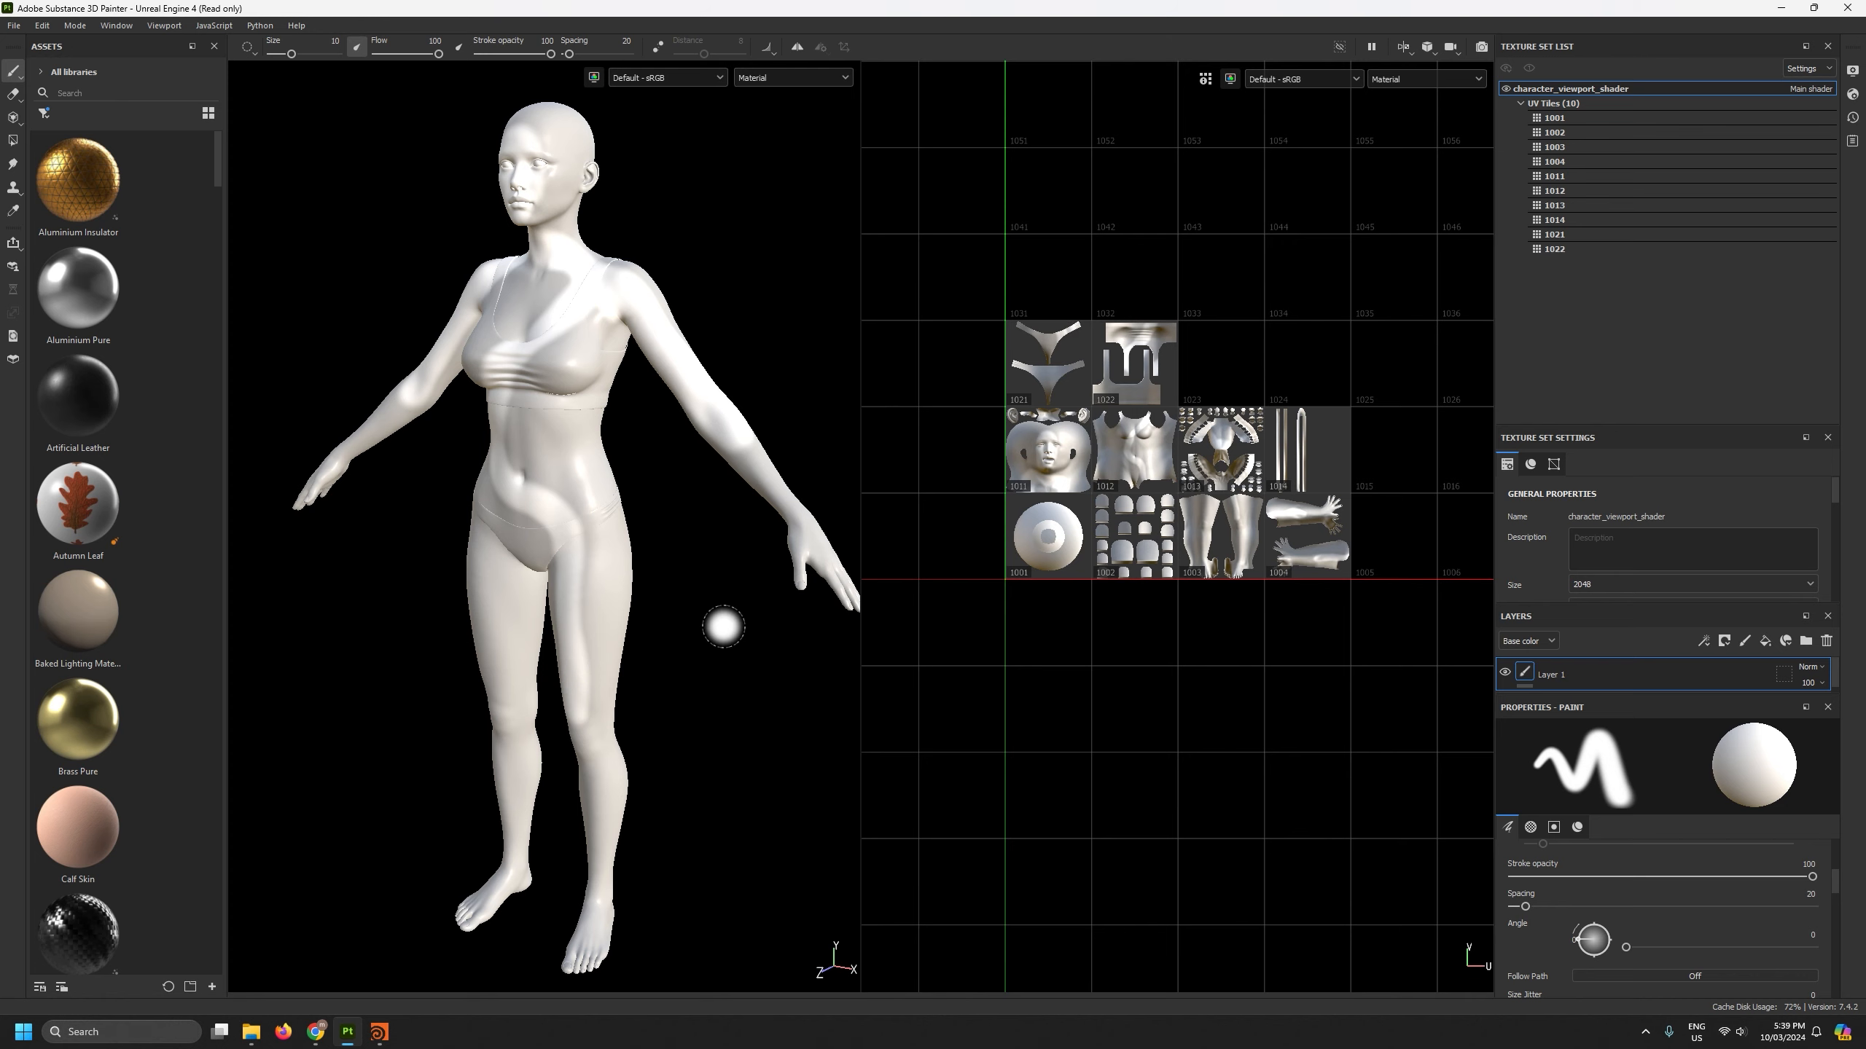
{"action": "left_click_drag", "start_coordinate": [721, 633], "coordinate": [825, 615], "text": "alt"}
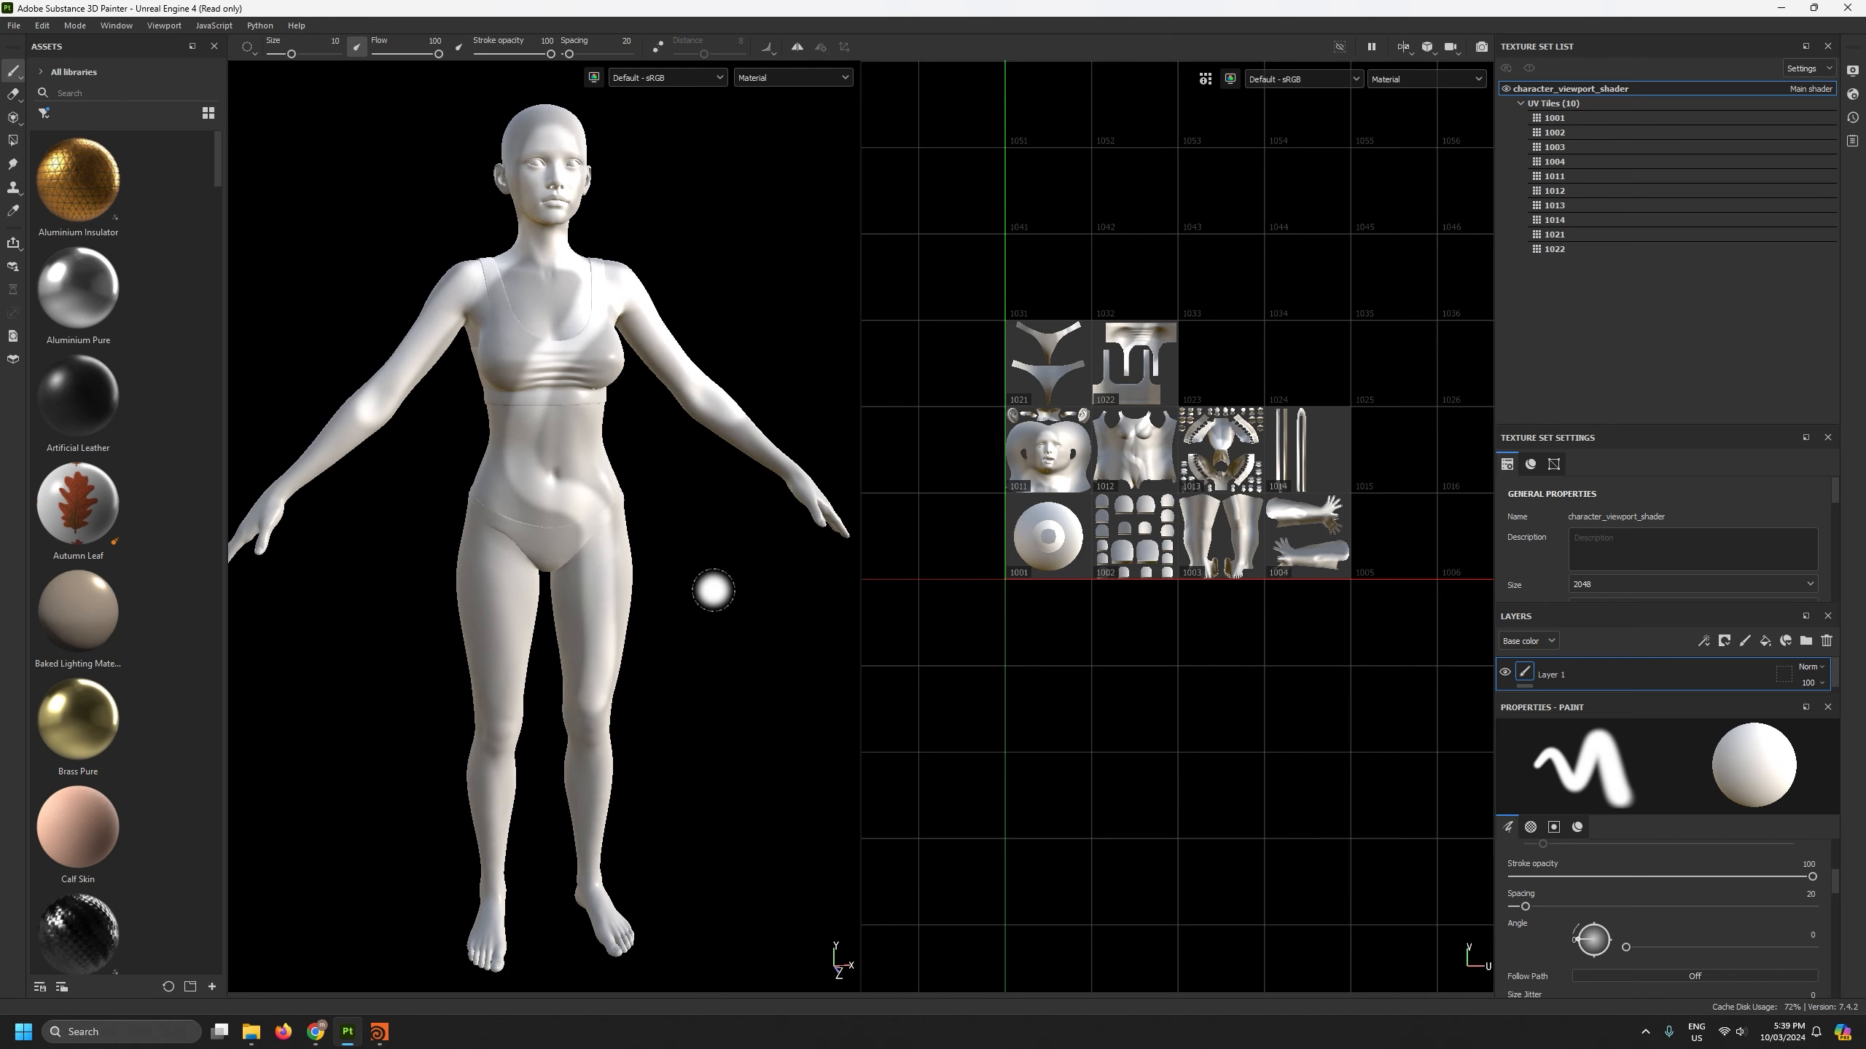
{"action": "right_click_drag", "start_coordinate": [713, 538], "coordinate": [679, 575], "text": "alt"}
{"action": "left_click_drag", "start_coordinate": [679, 575], "coordinate": [734, 566], "text": "alt"}
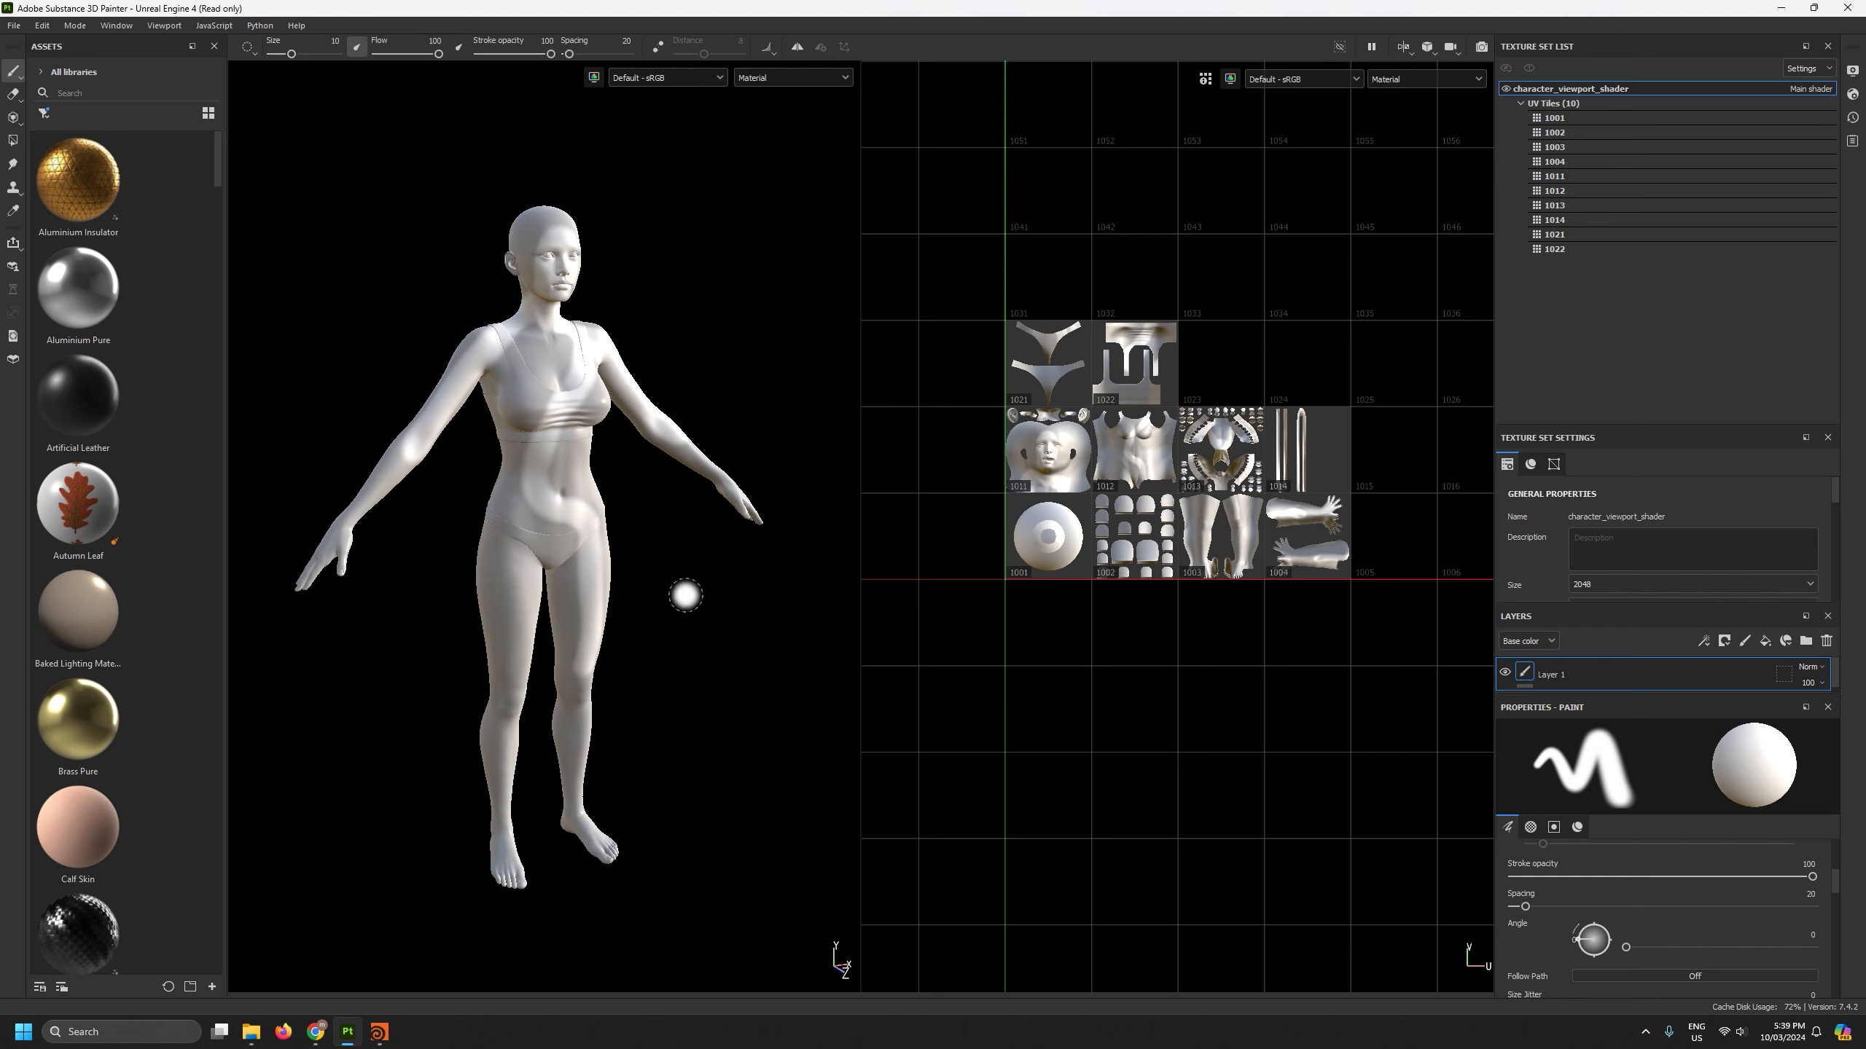
Step: Examine the character mesh and the UV tiles listed under its single texture set
{"action": "mouse_move", "coordinate": [716, 595]}
{"action": "left_mouse_down", "text": "alt"}
{"action": "mouse_move", "coordinate": [633, 653]}
{"action": "mouse_move", "coordinate": [646, 600]}
{"action": "mouse_move", "coordinate": [704, 580]}
{"action": "left_mouse_up", "text": "alt"}
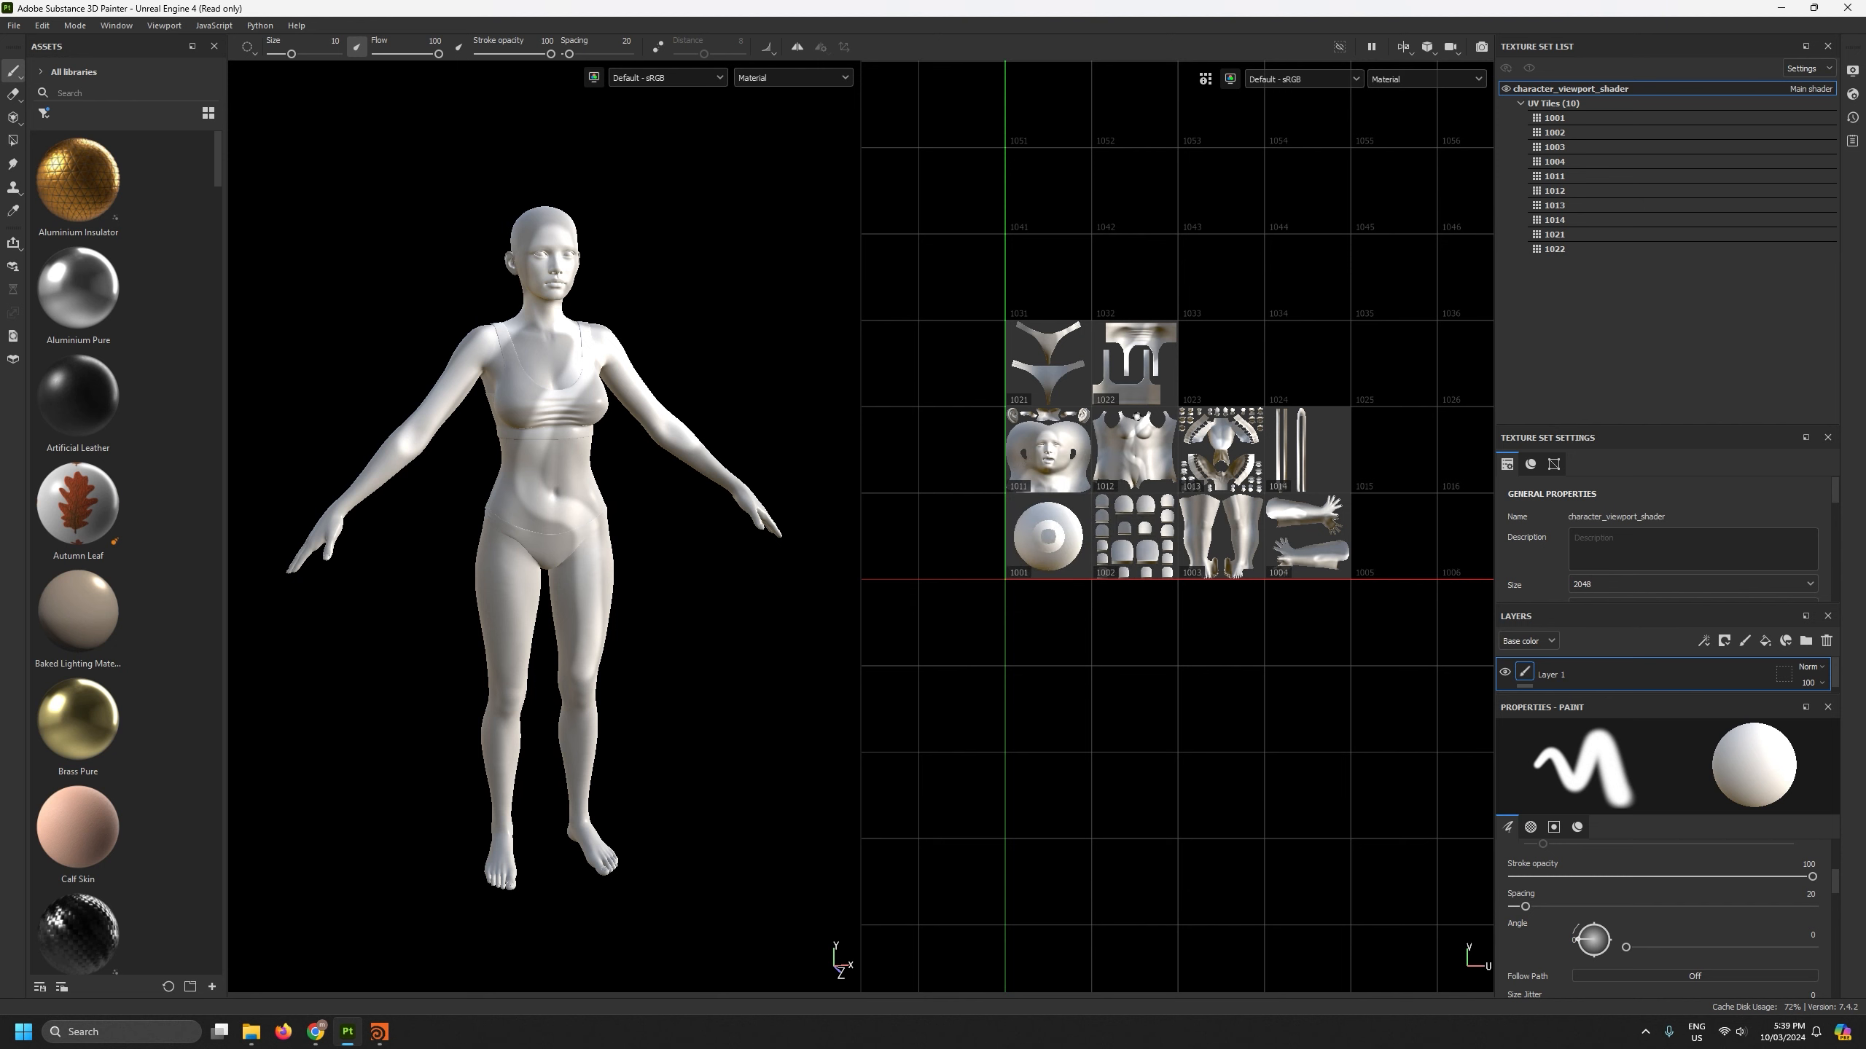
{"action": "scroll", "coordinate": [1722, 884], "scroll_direction": "up", "scroll_amount": 5}
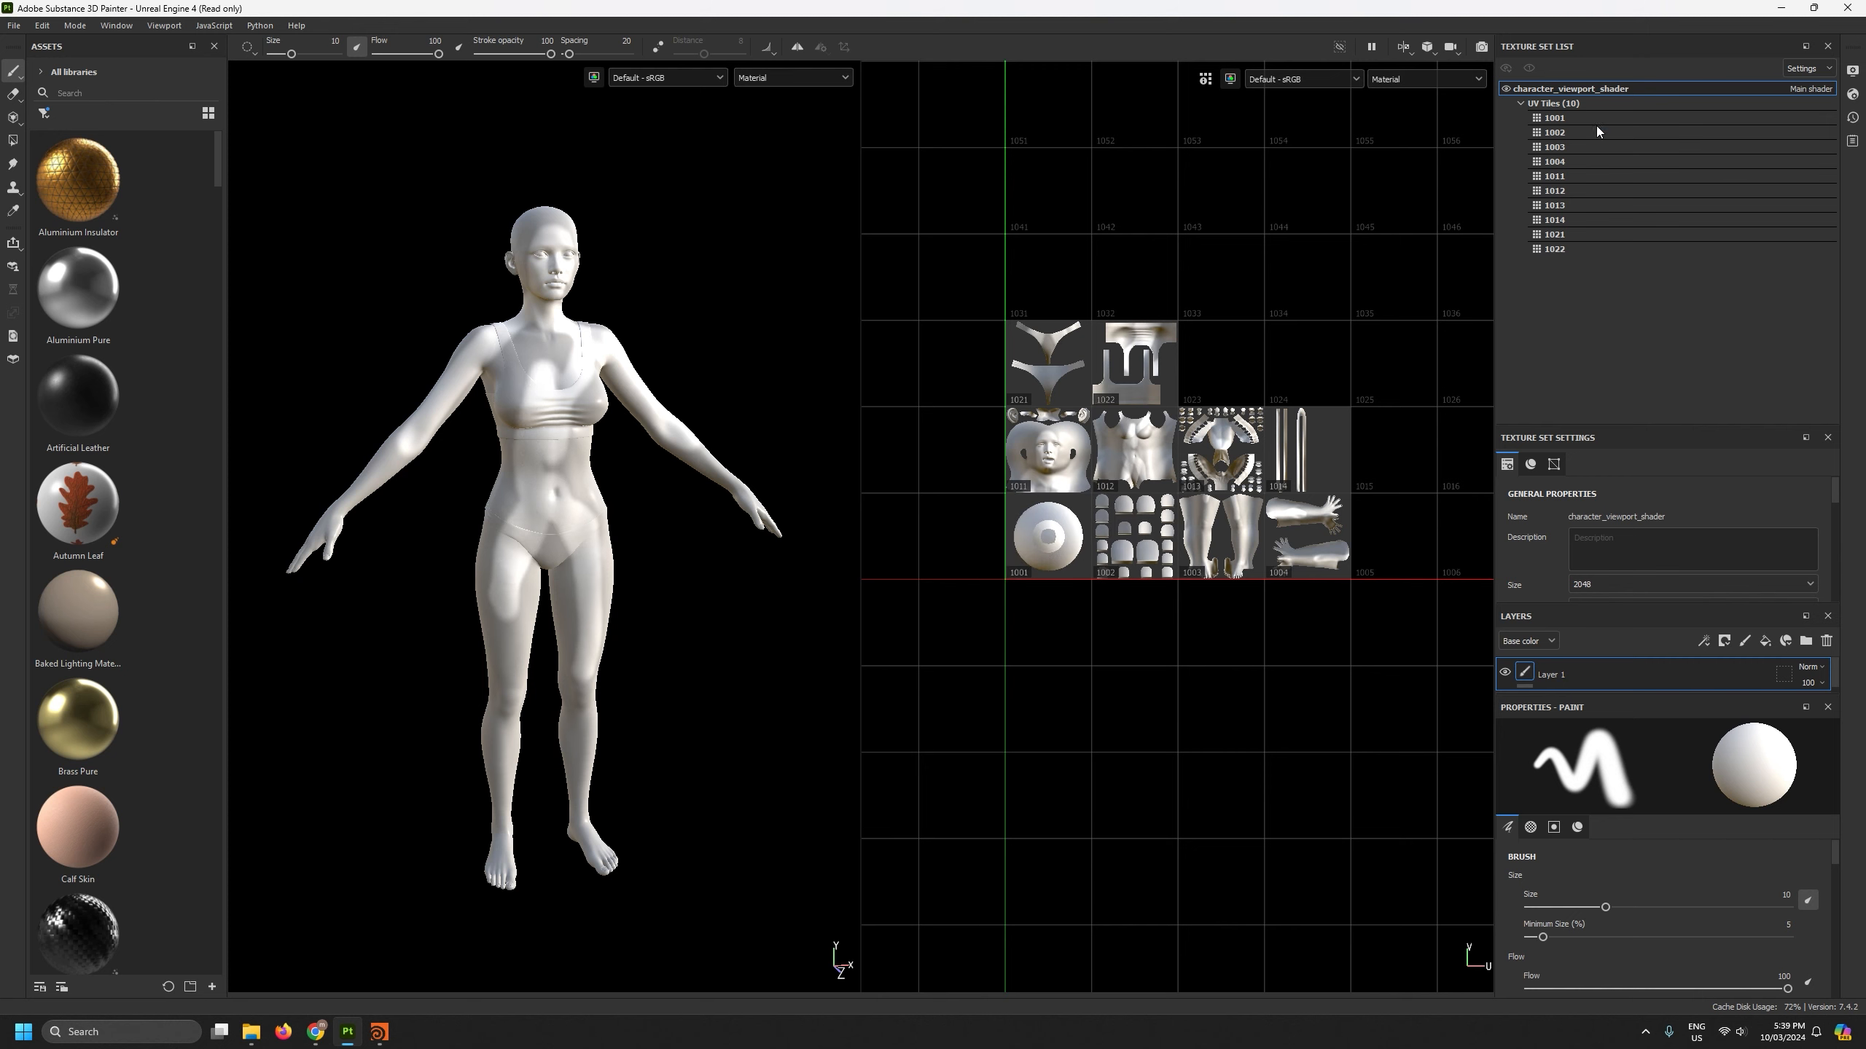
Step: Switch to Houdini and generate shaders for the materials in the DazToHueMaterial node
{"action": "left_click", "coordinate": [379, 1031]}
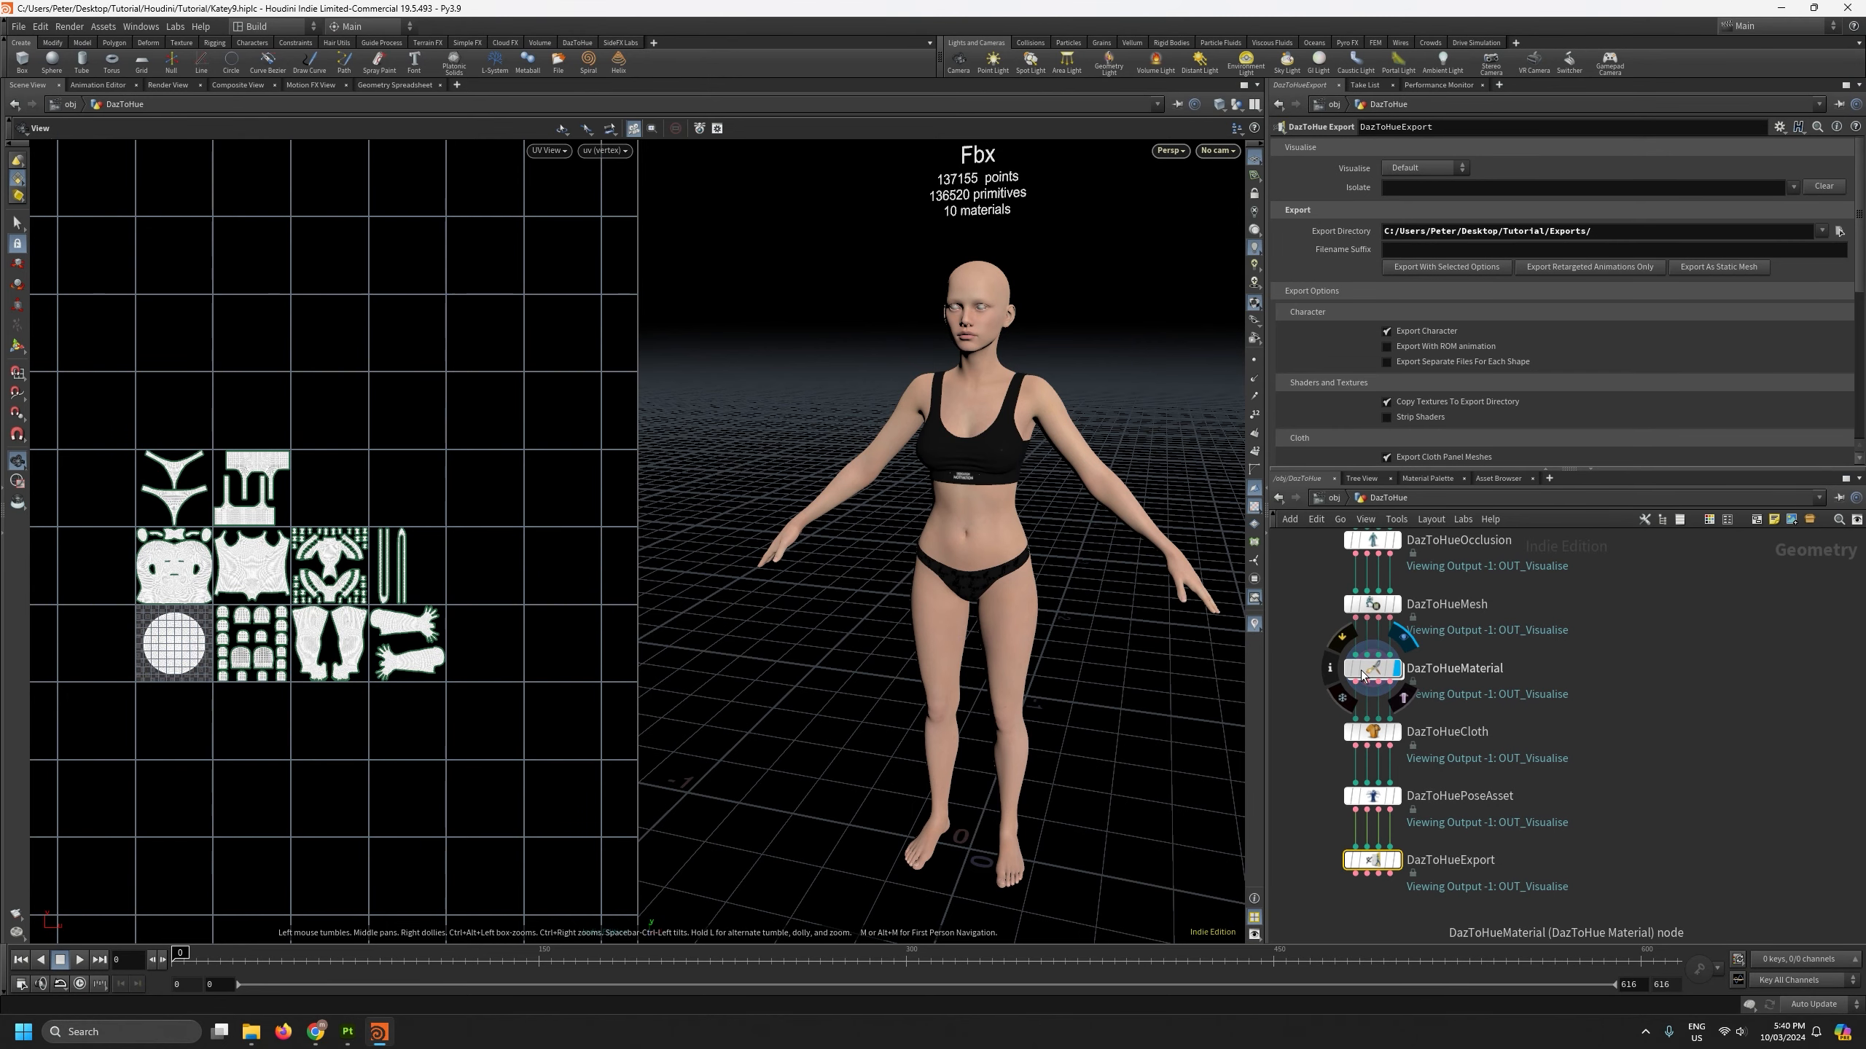
{"action": "left_click", "coordinate": [1372, 669]}
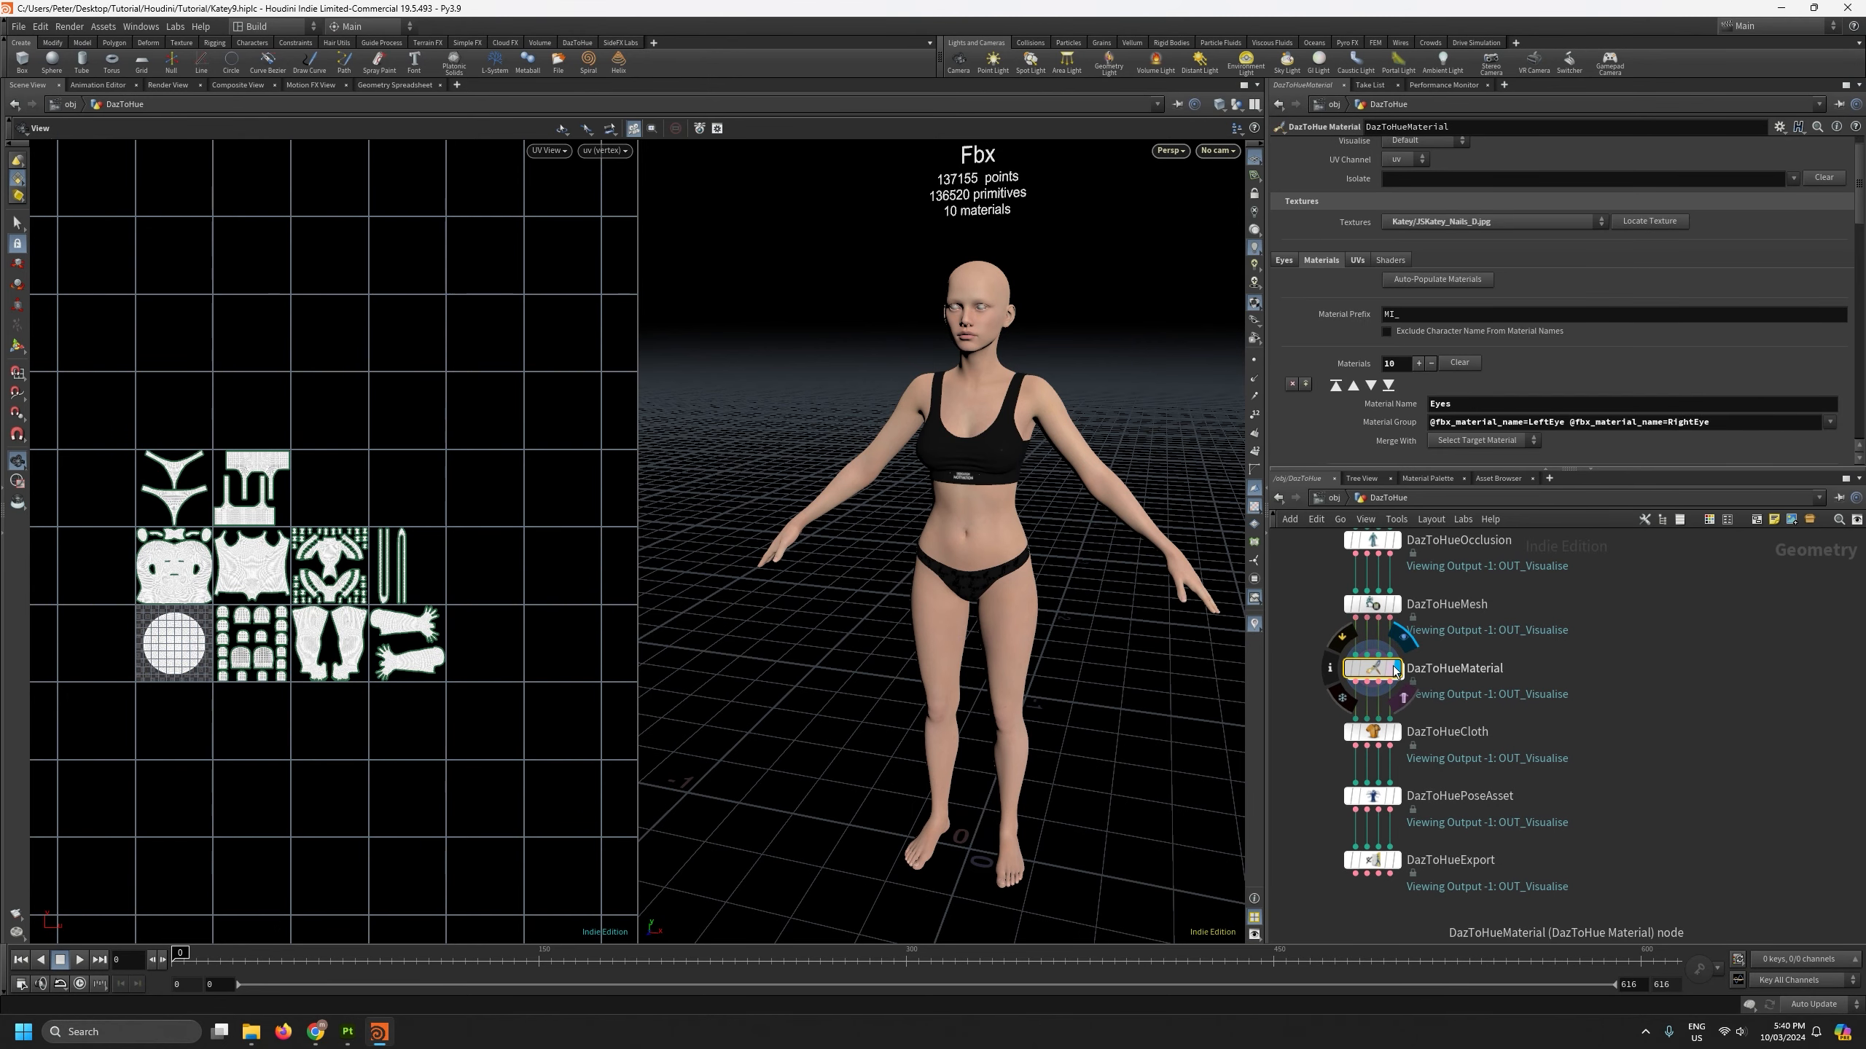
{"action": "left_click", "coordinate": [1391, 261]}
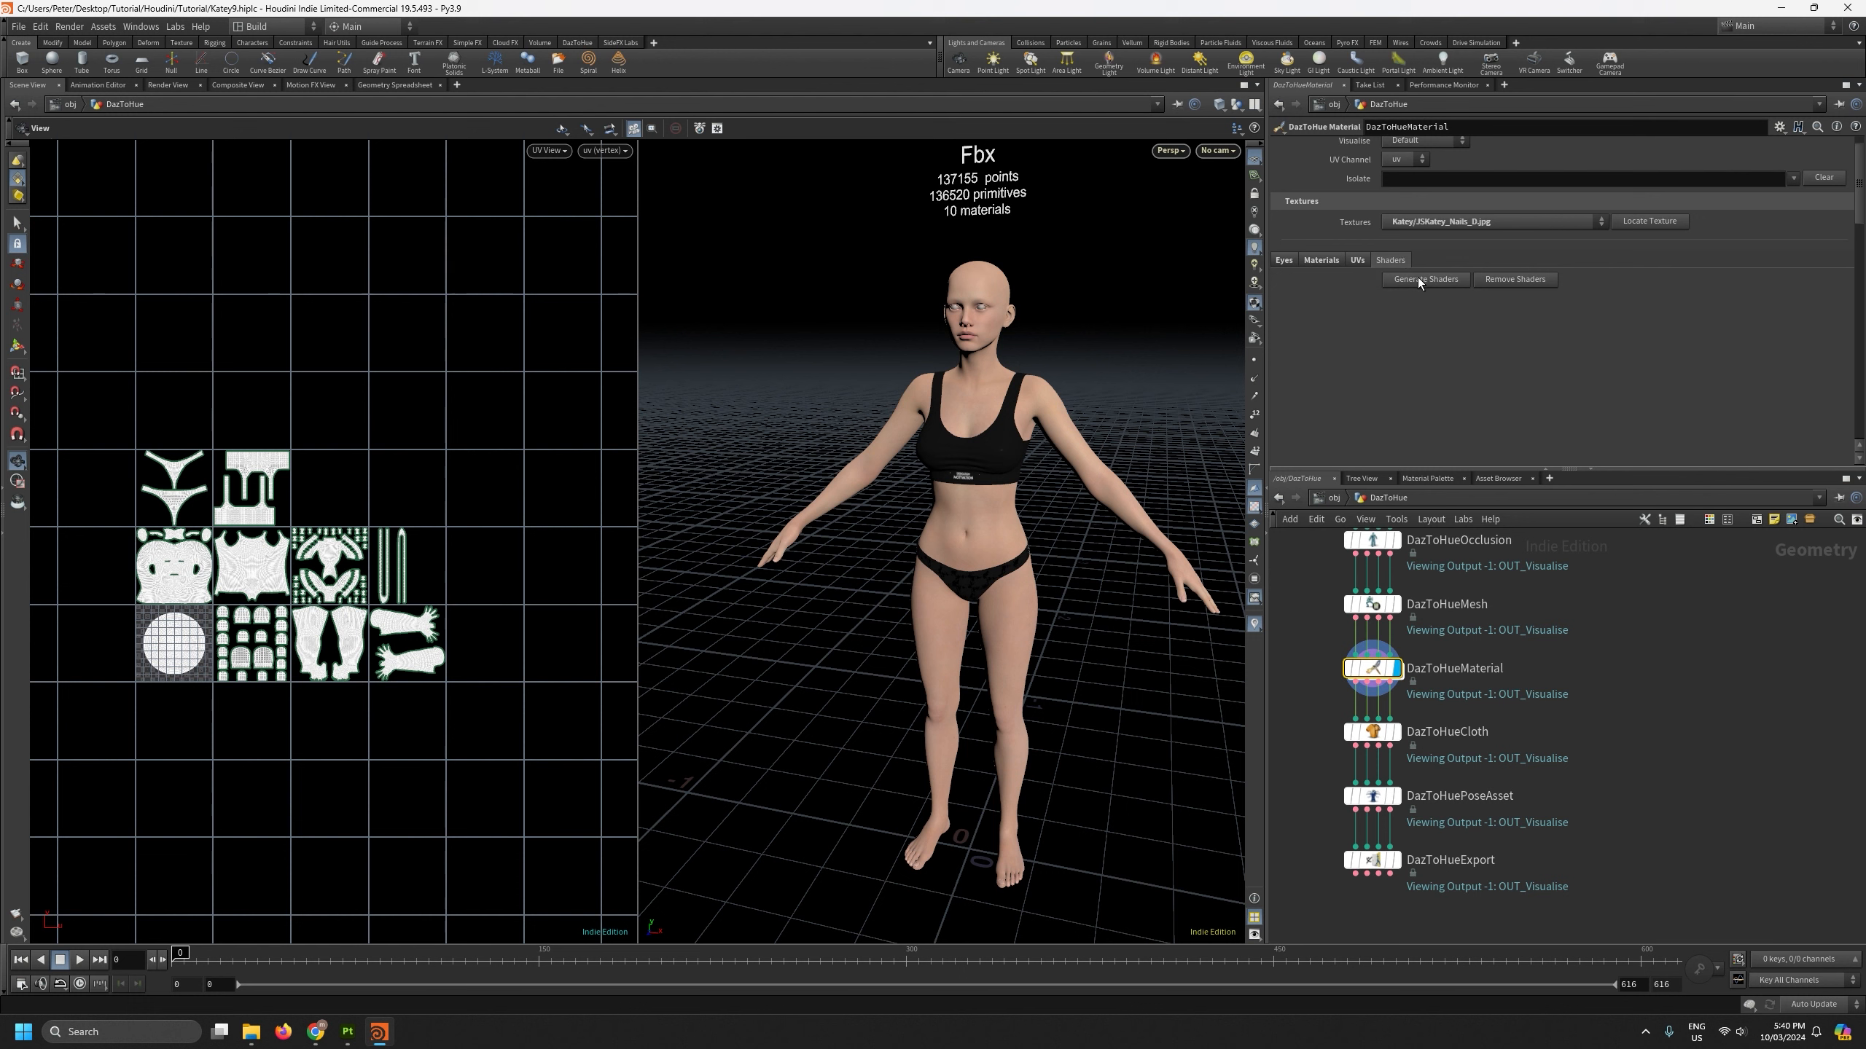
{"action": "mouse_move", "coordinate": [1373, 680]}
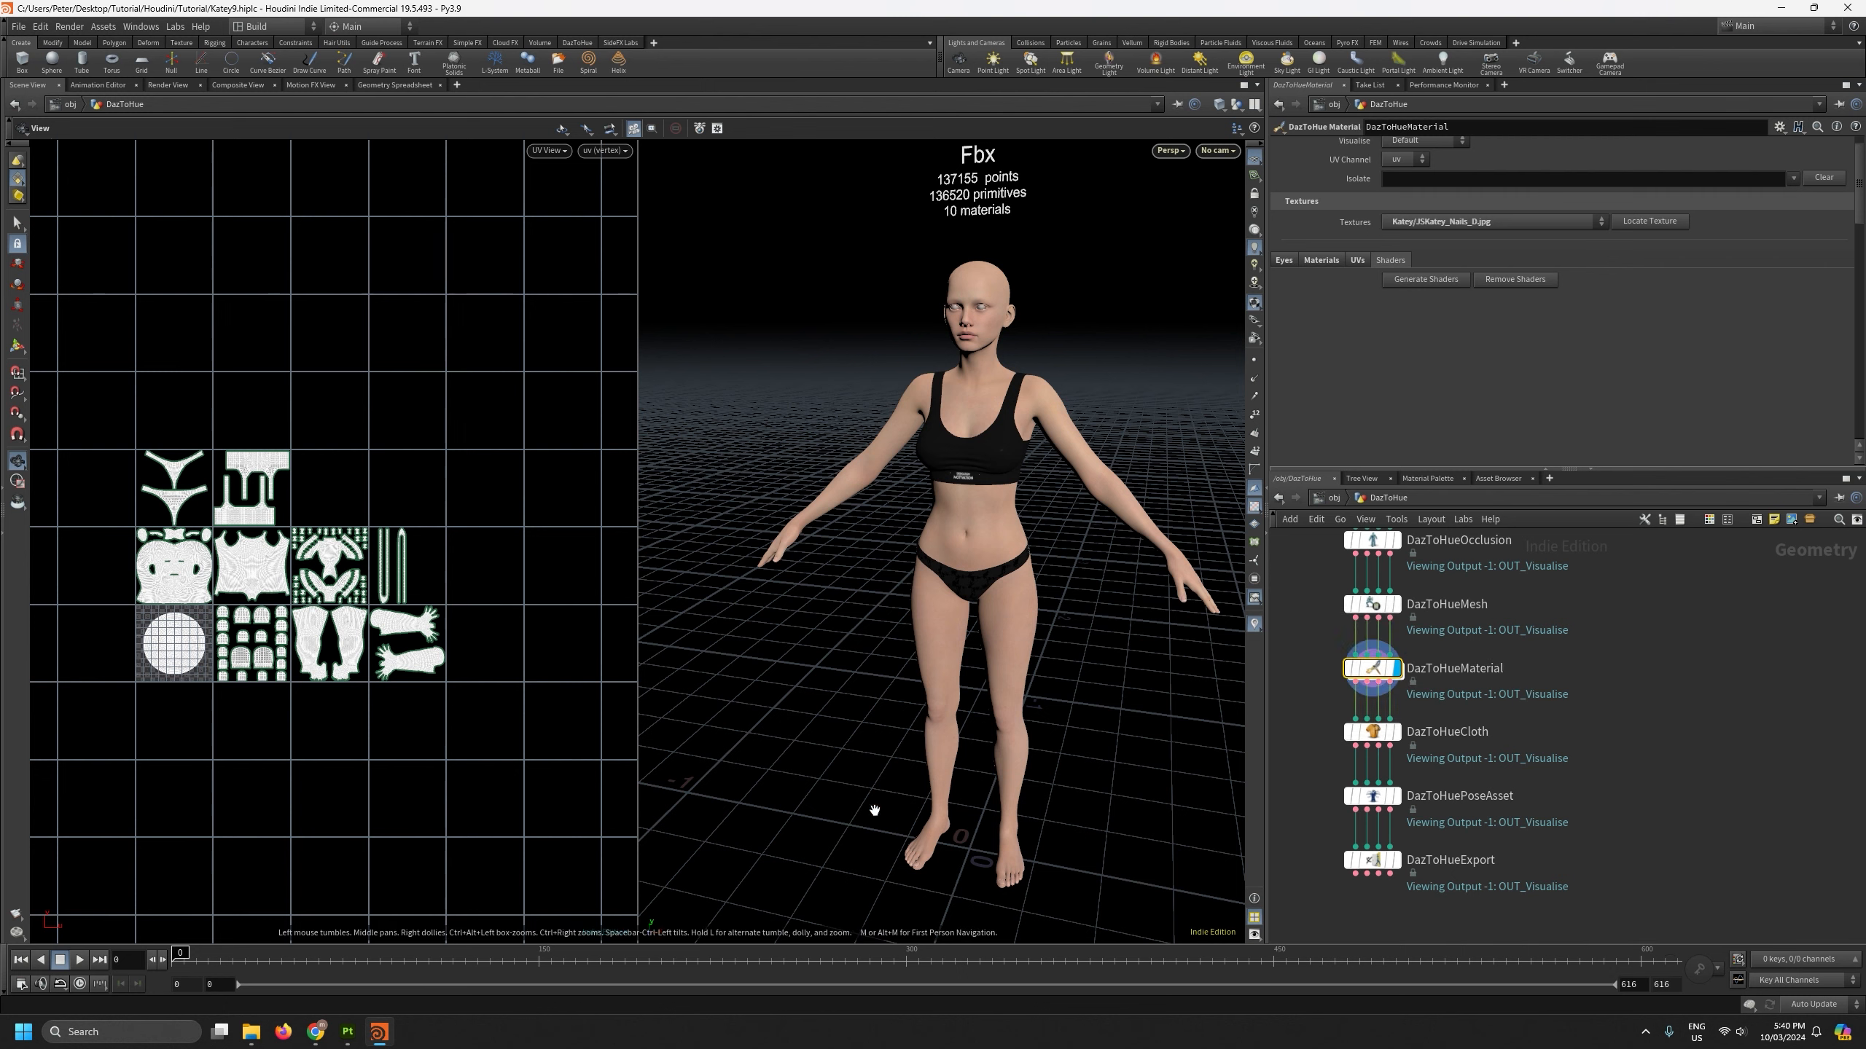
{"action": "left_click", "coordinate": [347, 1031]}
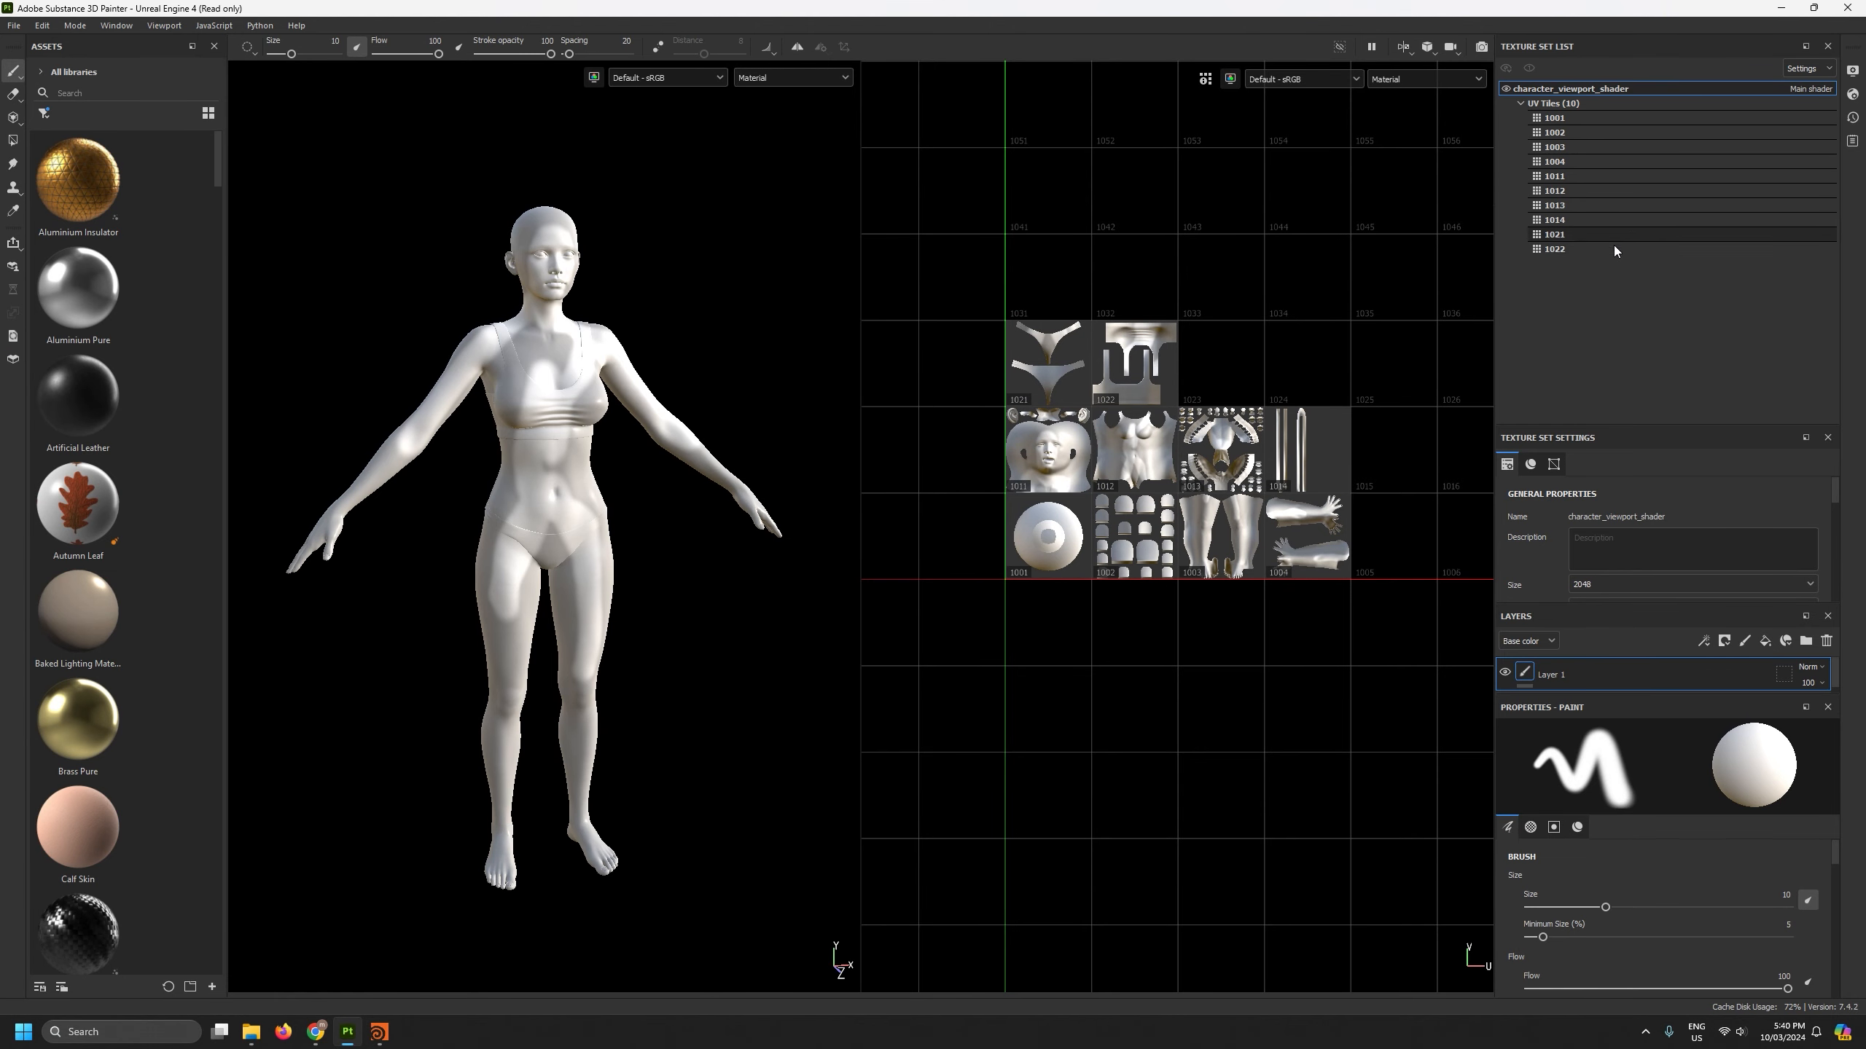
{"action": "left_click", "coordinate": [1784, 7]}
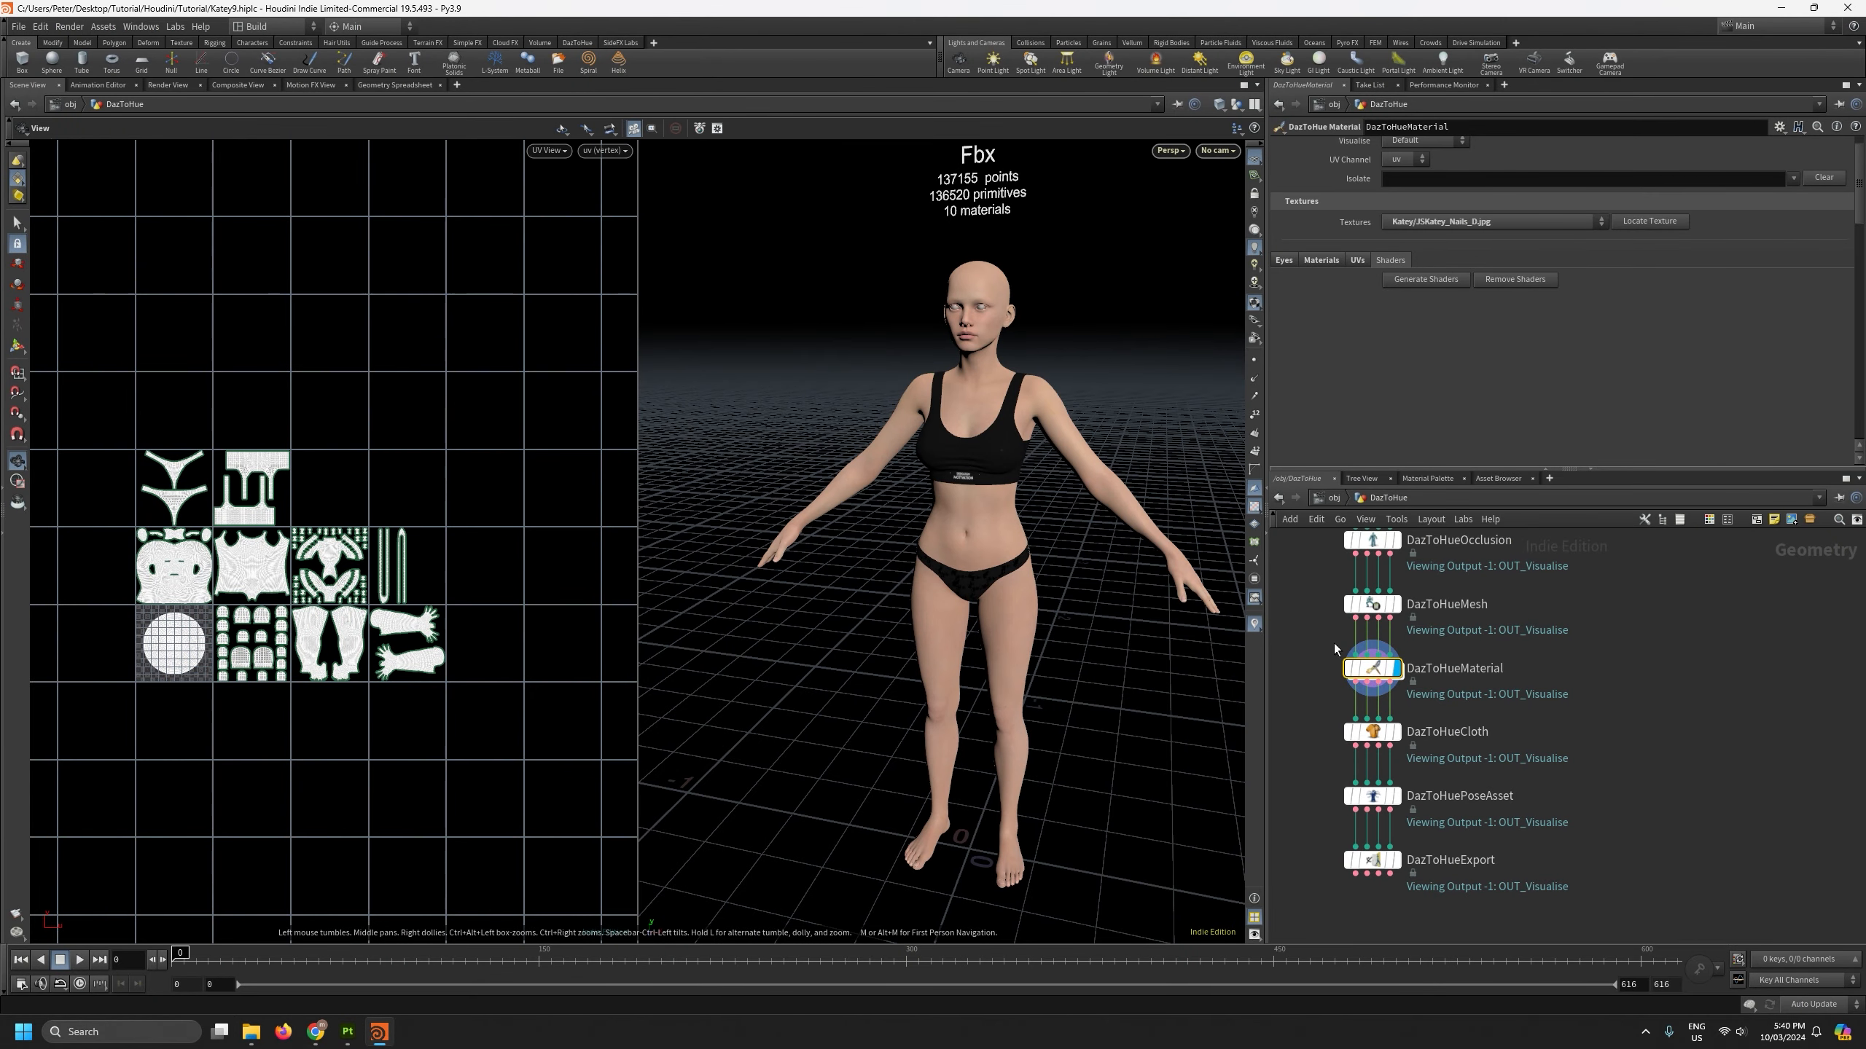
{"action": "left_click", "coordinate": [1415, 280]}
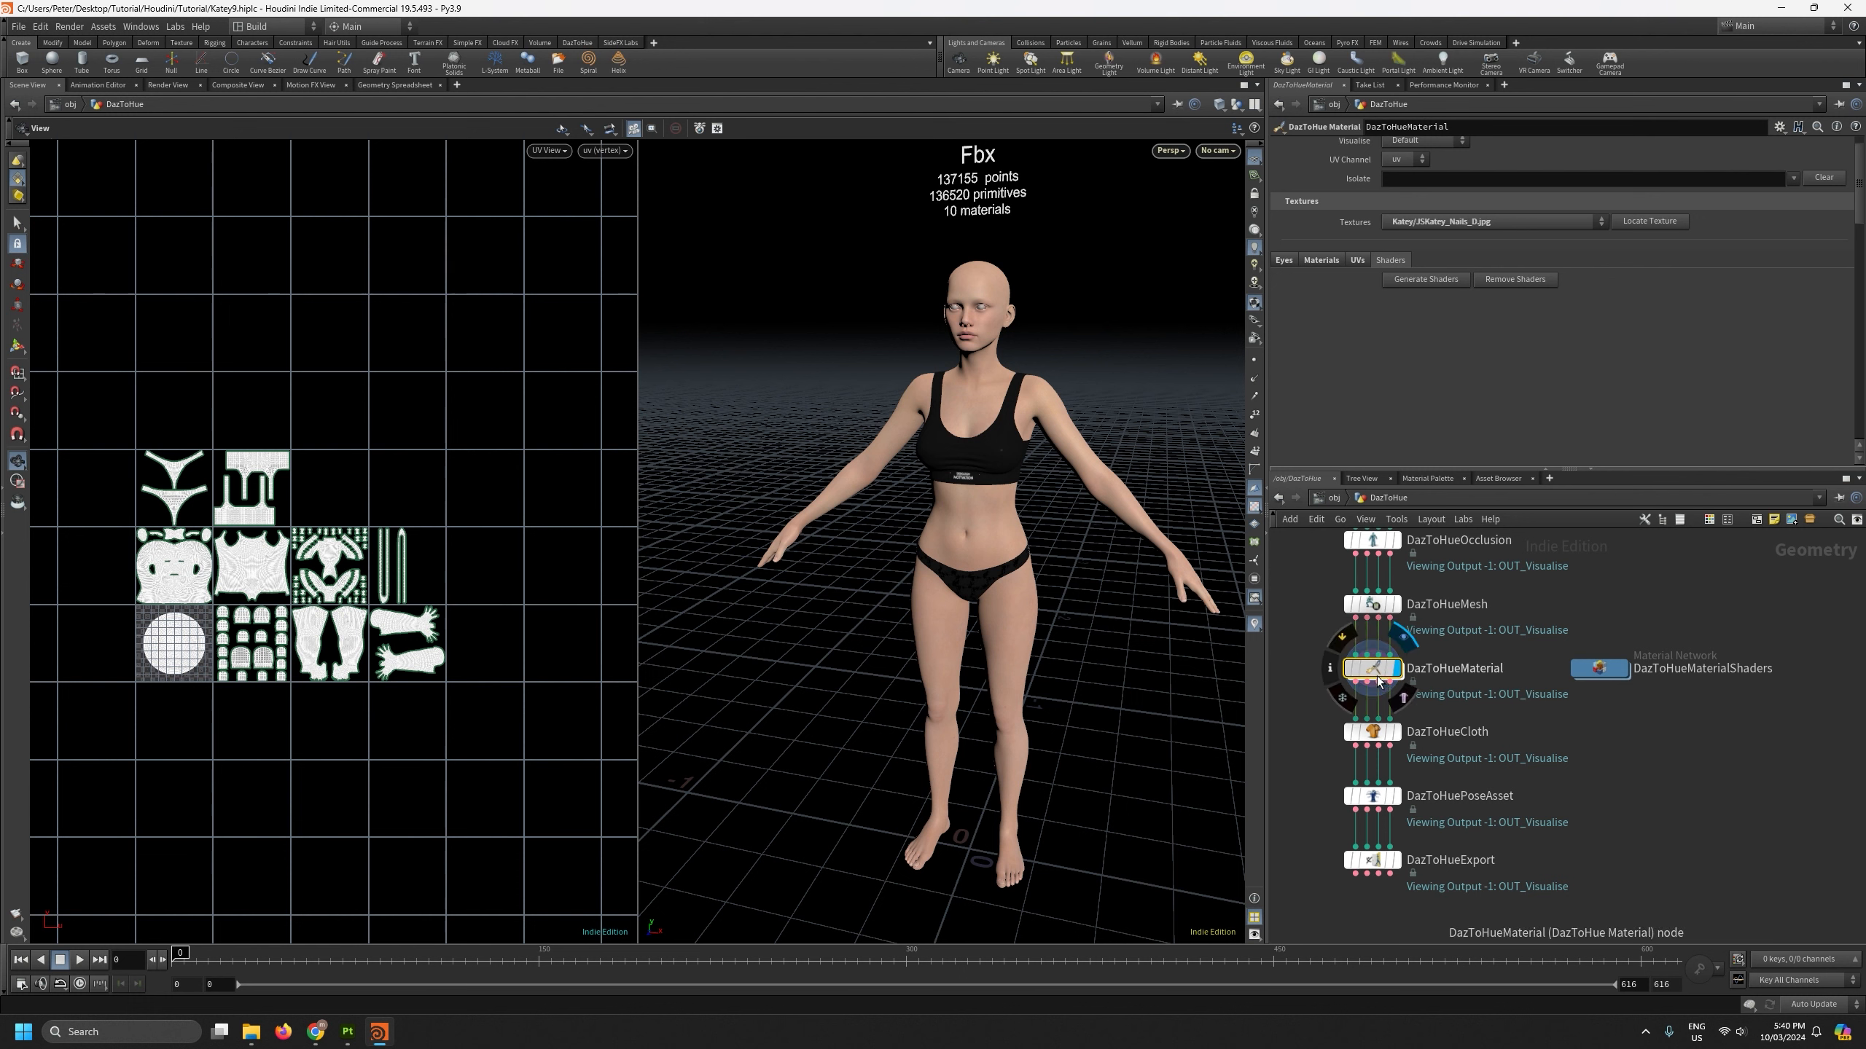
Step: Export the character again as a static mesh from the DazToHueExport node and close the Houdini Console
{"action": "left_click", "coordinate": [1374, 861]}
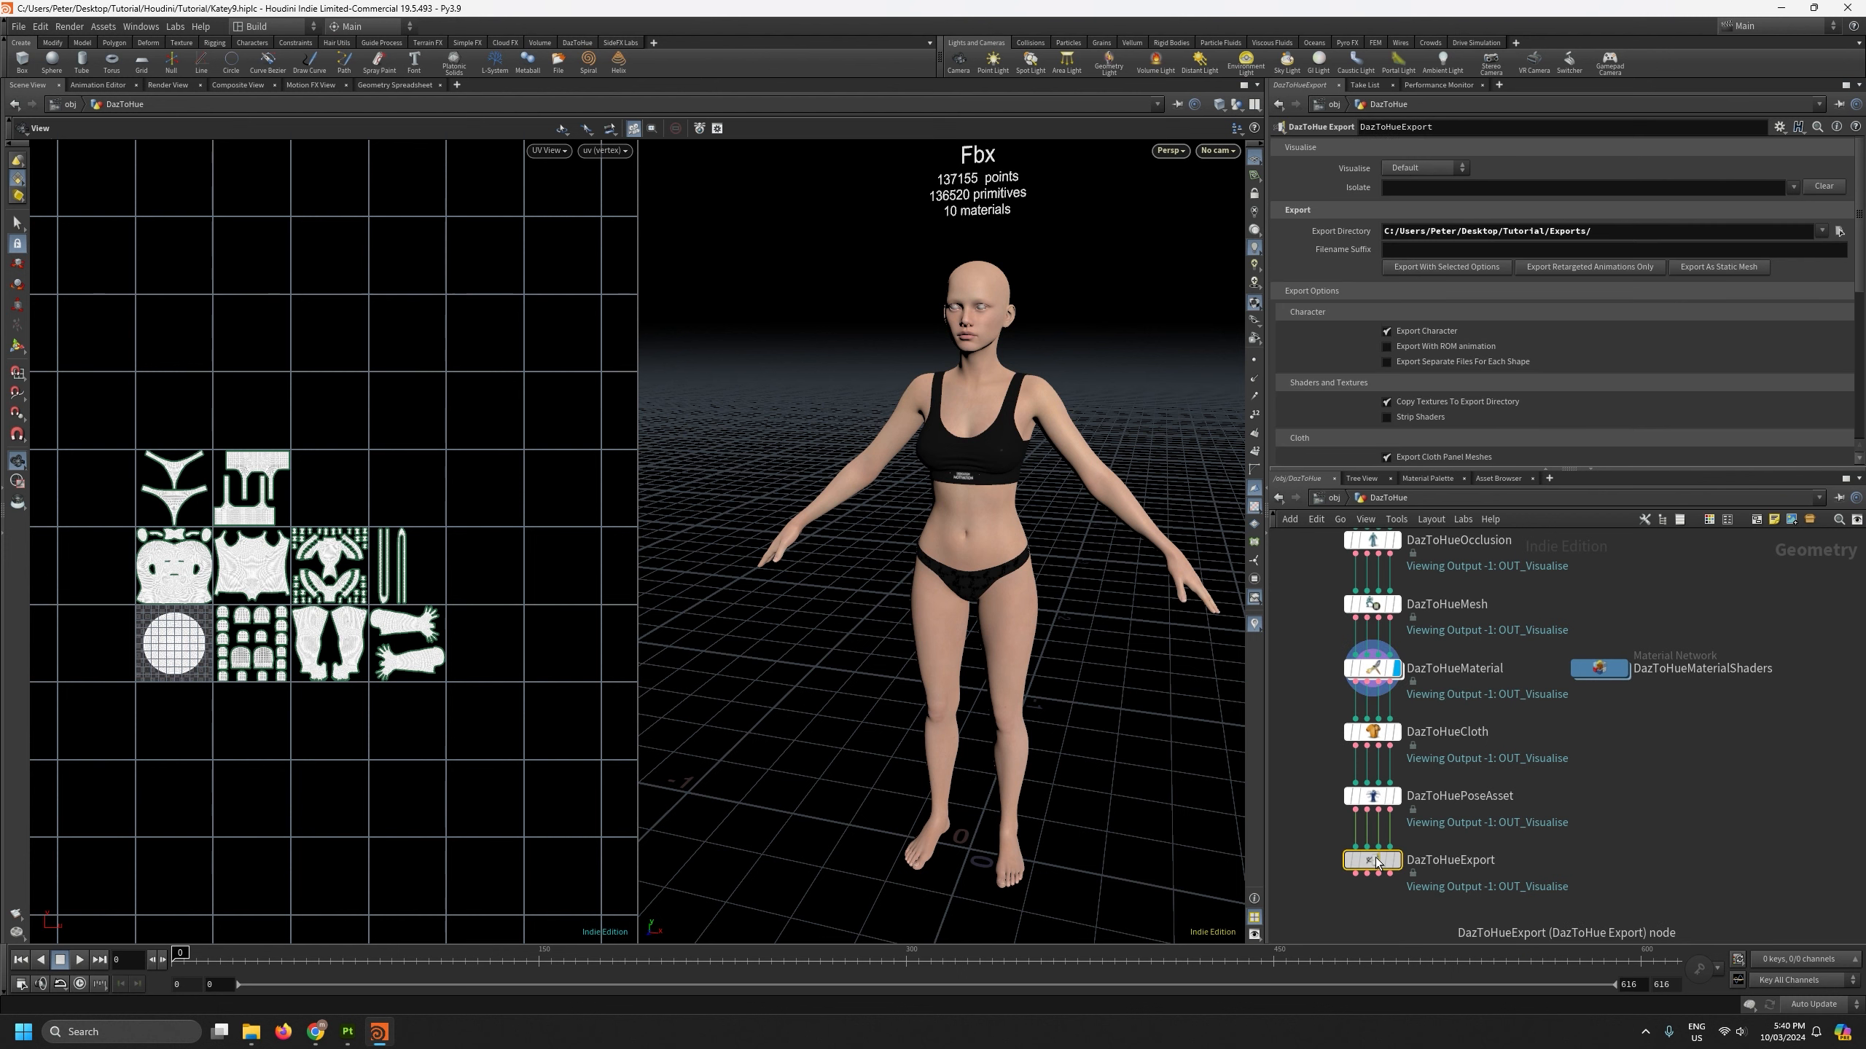
{"action": "left_click", "coordinate": [1716, 269]}
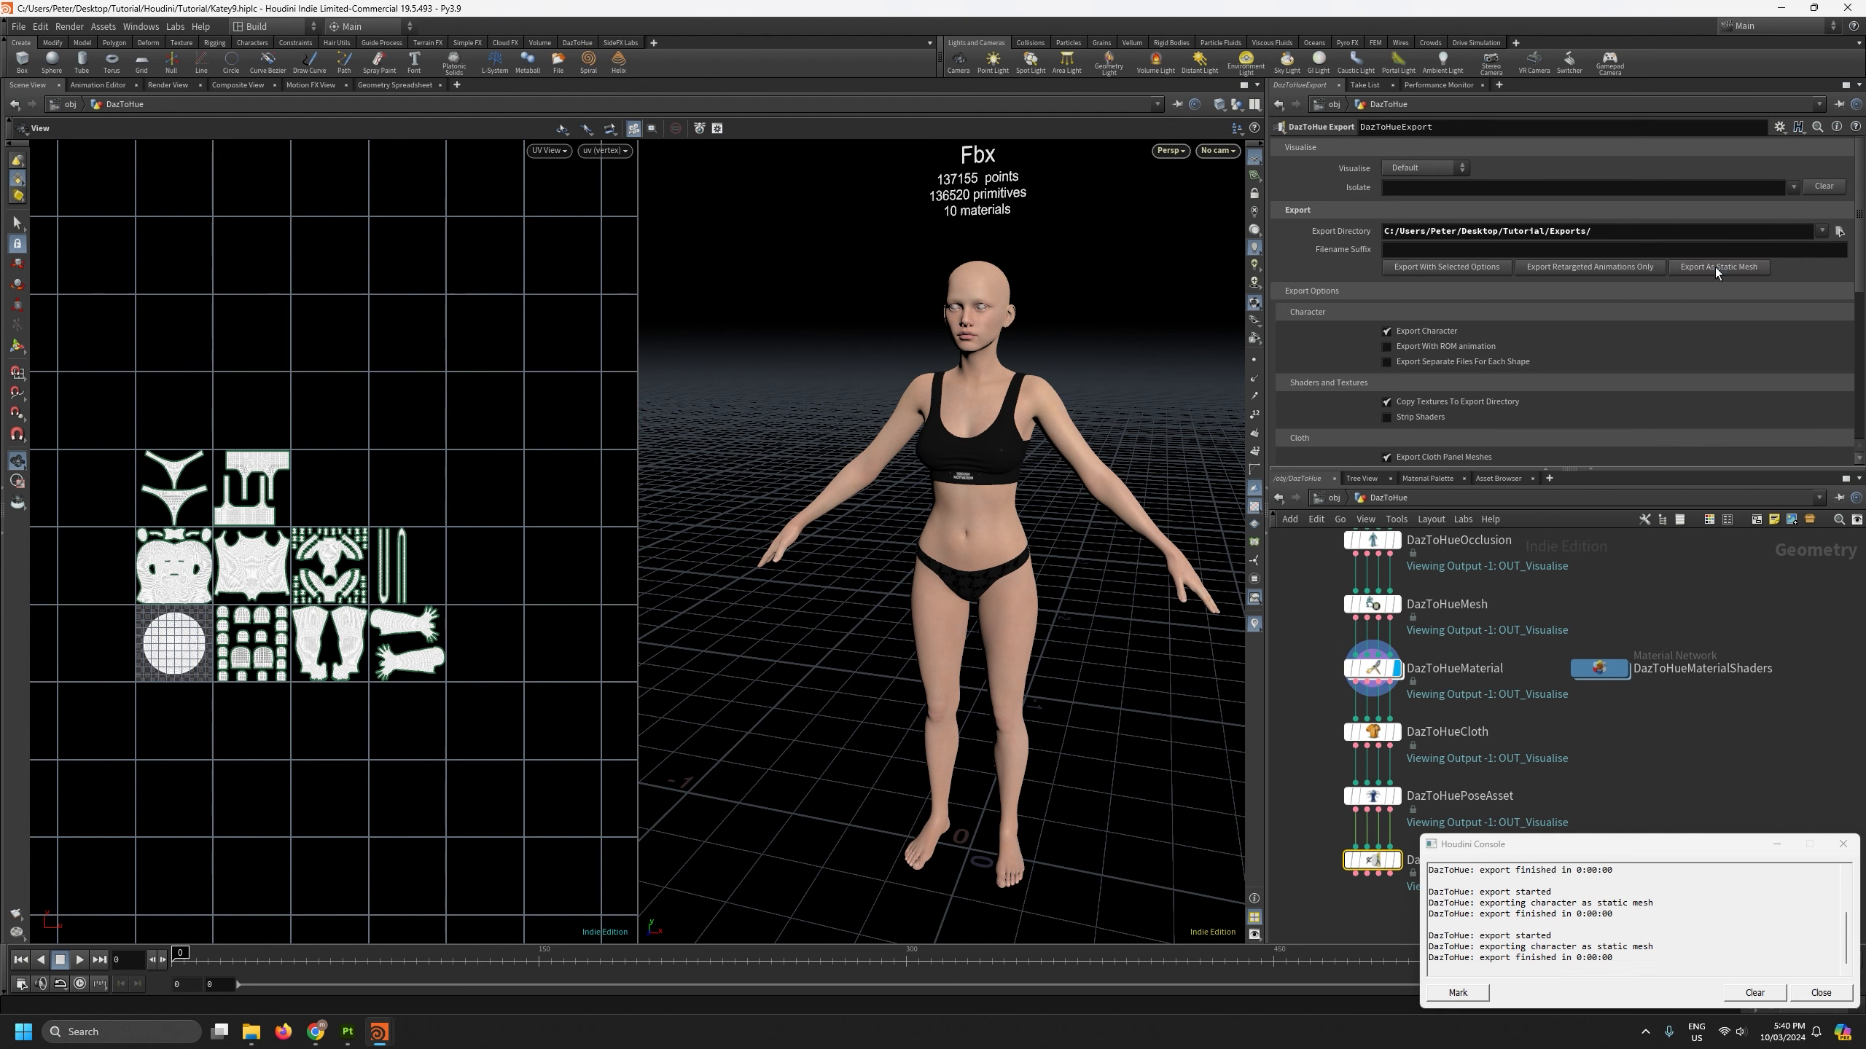
{"action": "left_click", "coordinate": [1843, 844]}
Step: Switch to Substance 3D Painter and replace the open project with a new UV Tile workflow project from STM_Katey9.fbx, using the Unreal Engine 4 template
{"action": "left_click", "coordinate": [348, 1031]}
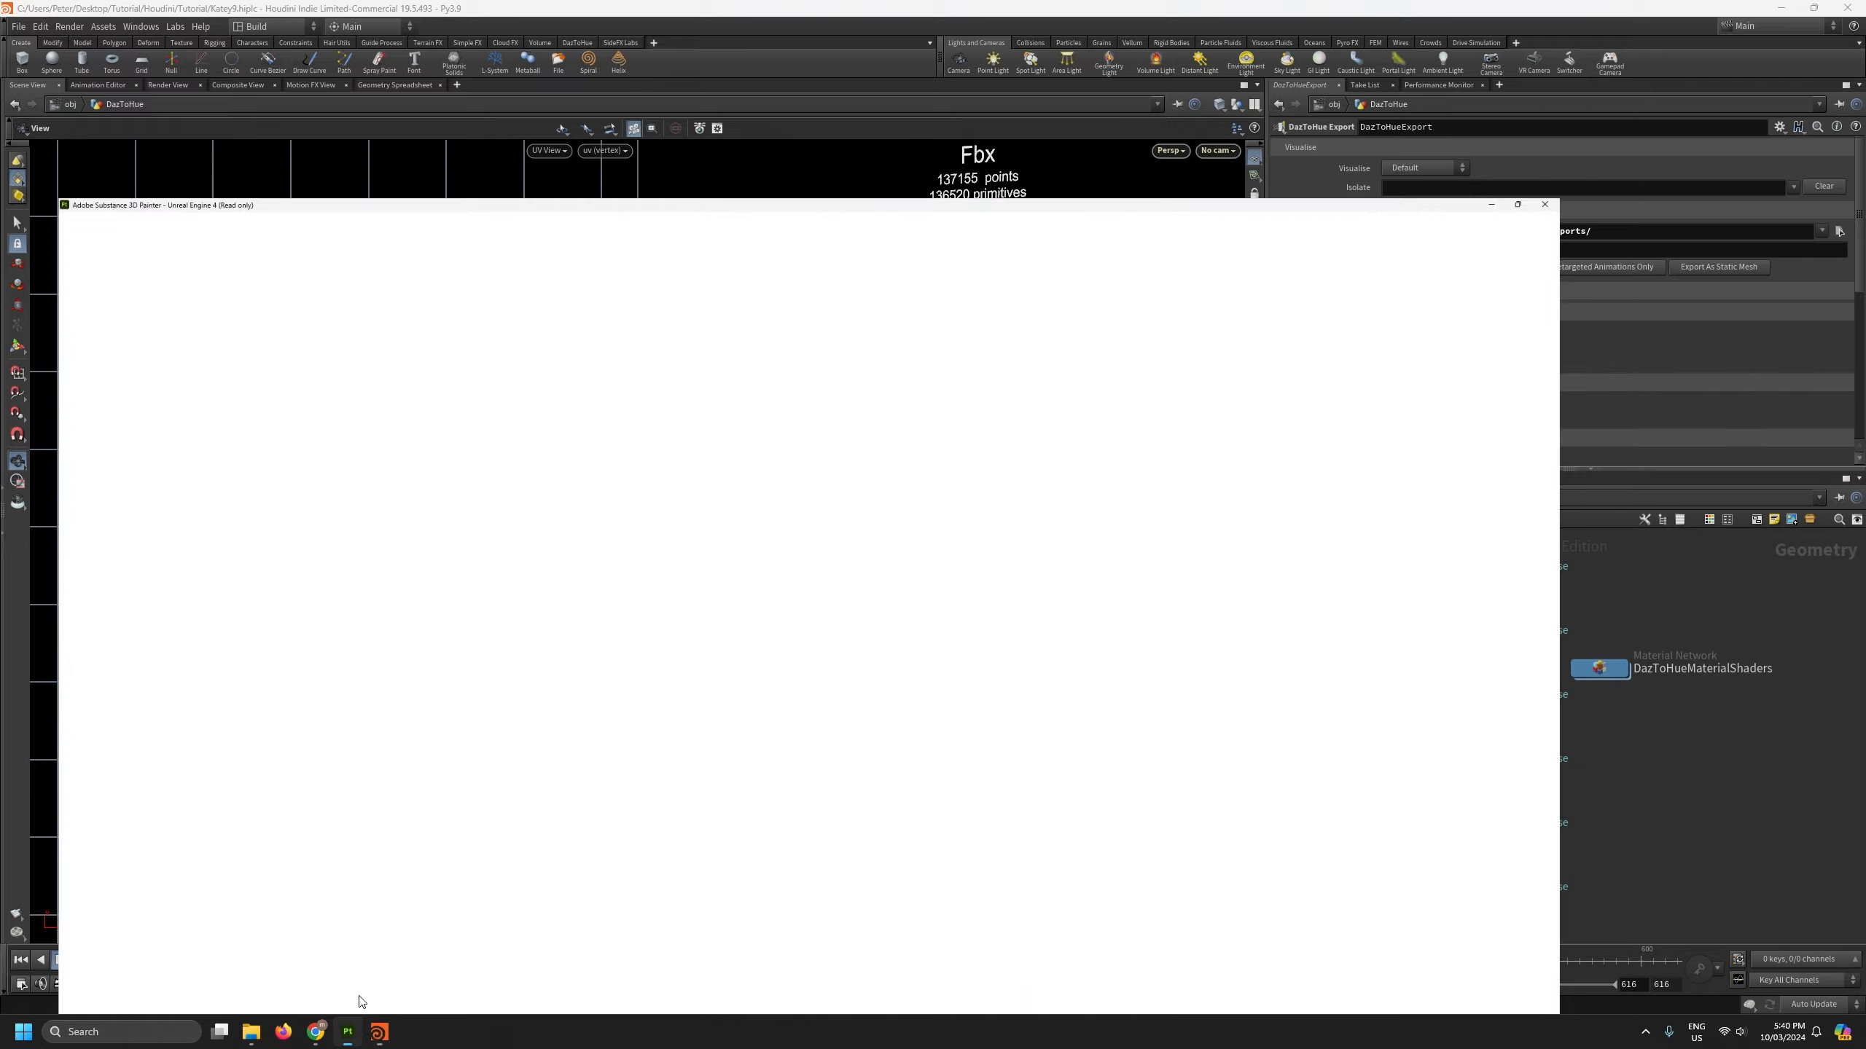
{"action": "left_click", "coordinate": [14, 25]}
{"action": "left_click", "coordinate": [31, 41]}
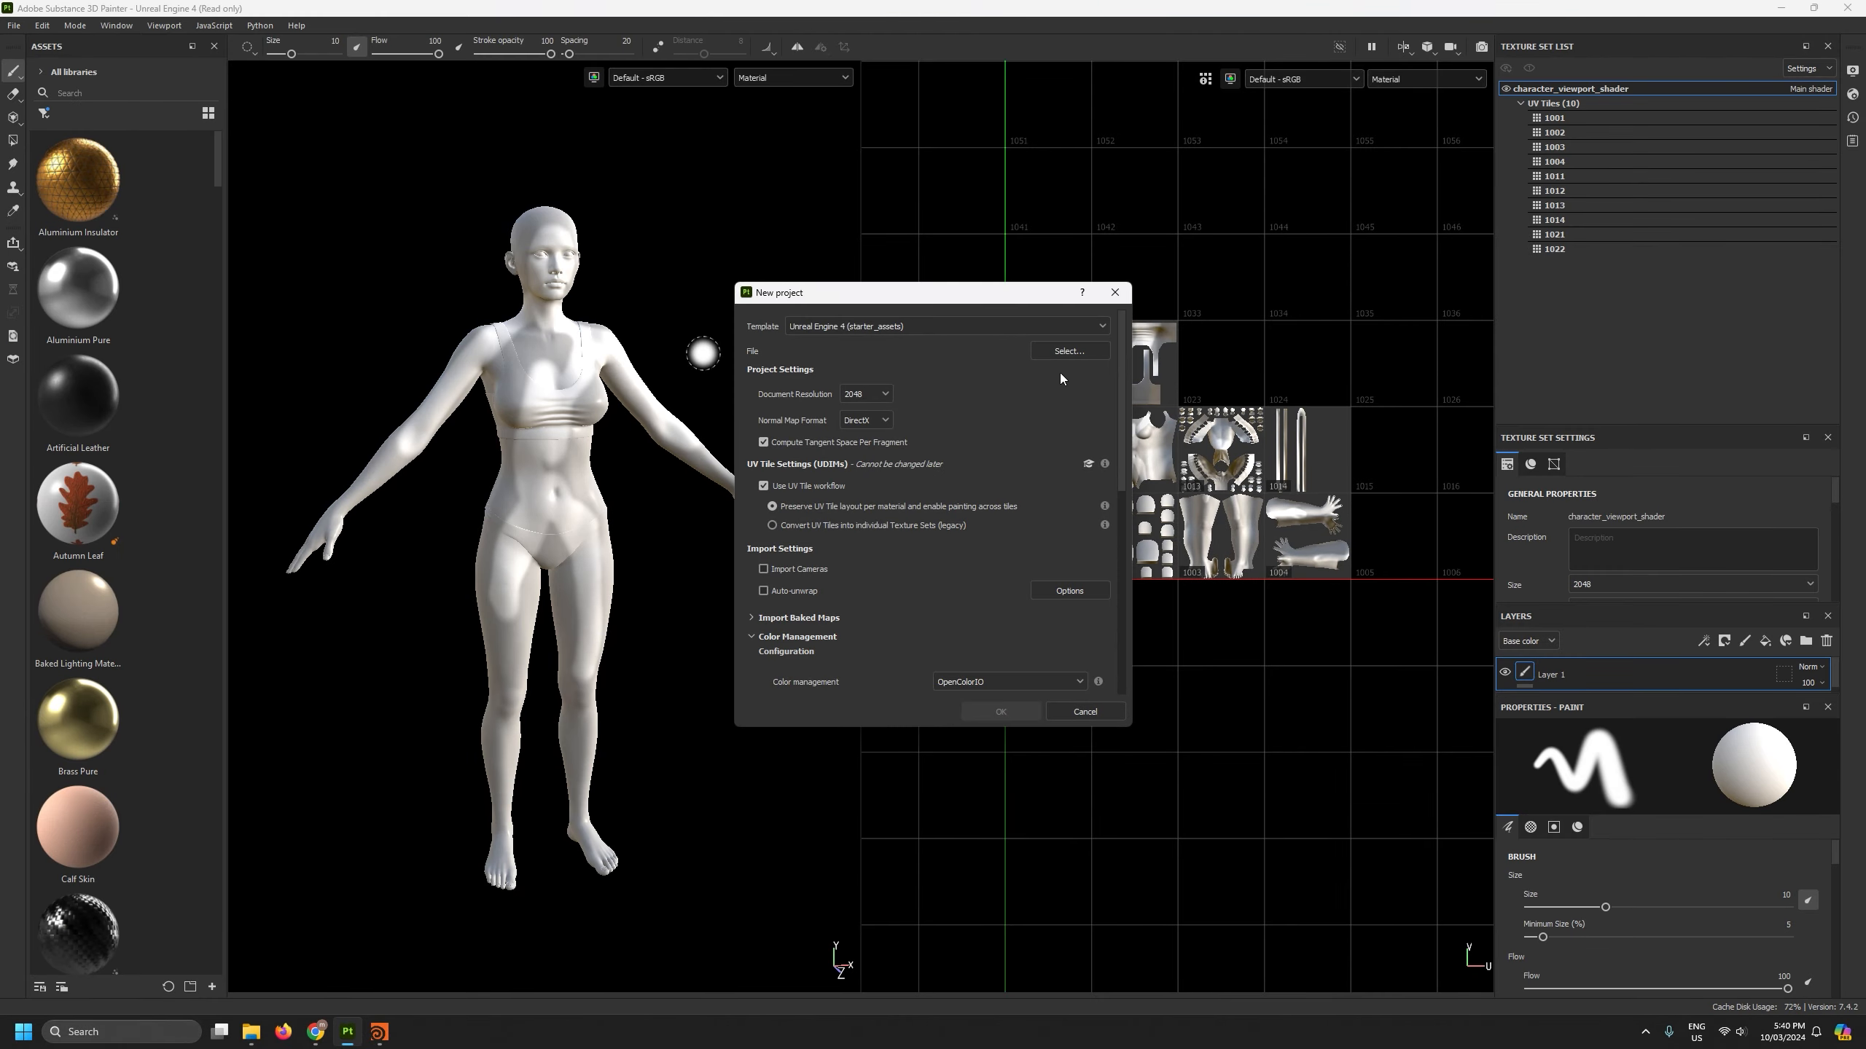
{"action": "left_click", "coordinate": [1072, 351]}
{"action": "double_click", "coordinate": [1037, 443]}
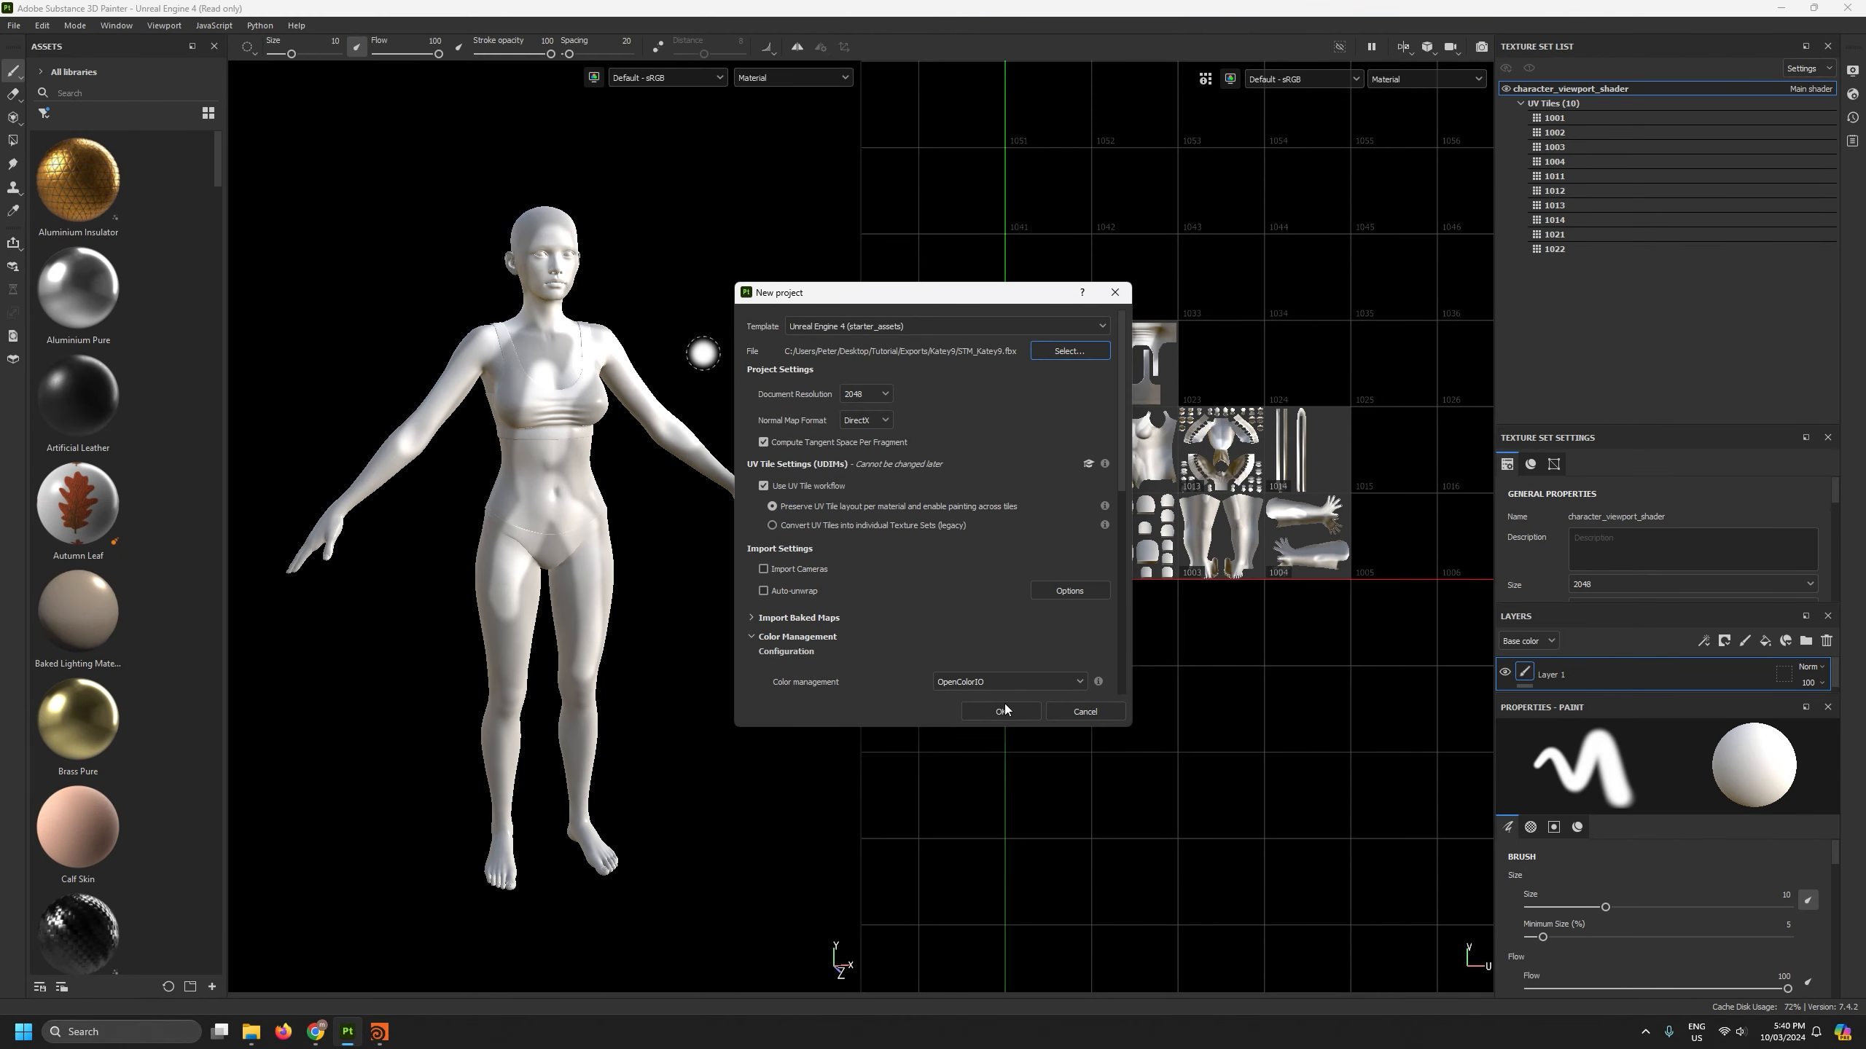
{"action": "left_click", "coordinate": [1005, 718]}
{"action": "left_click", "coordinate": [885, 533]}
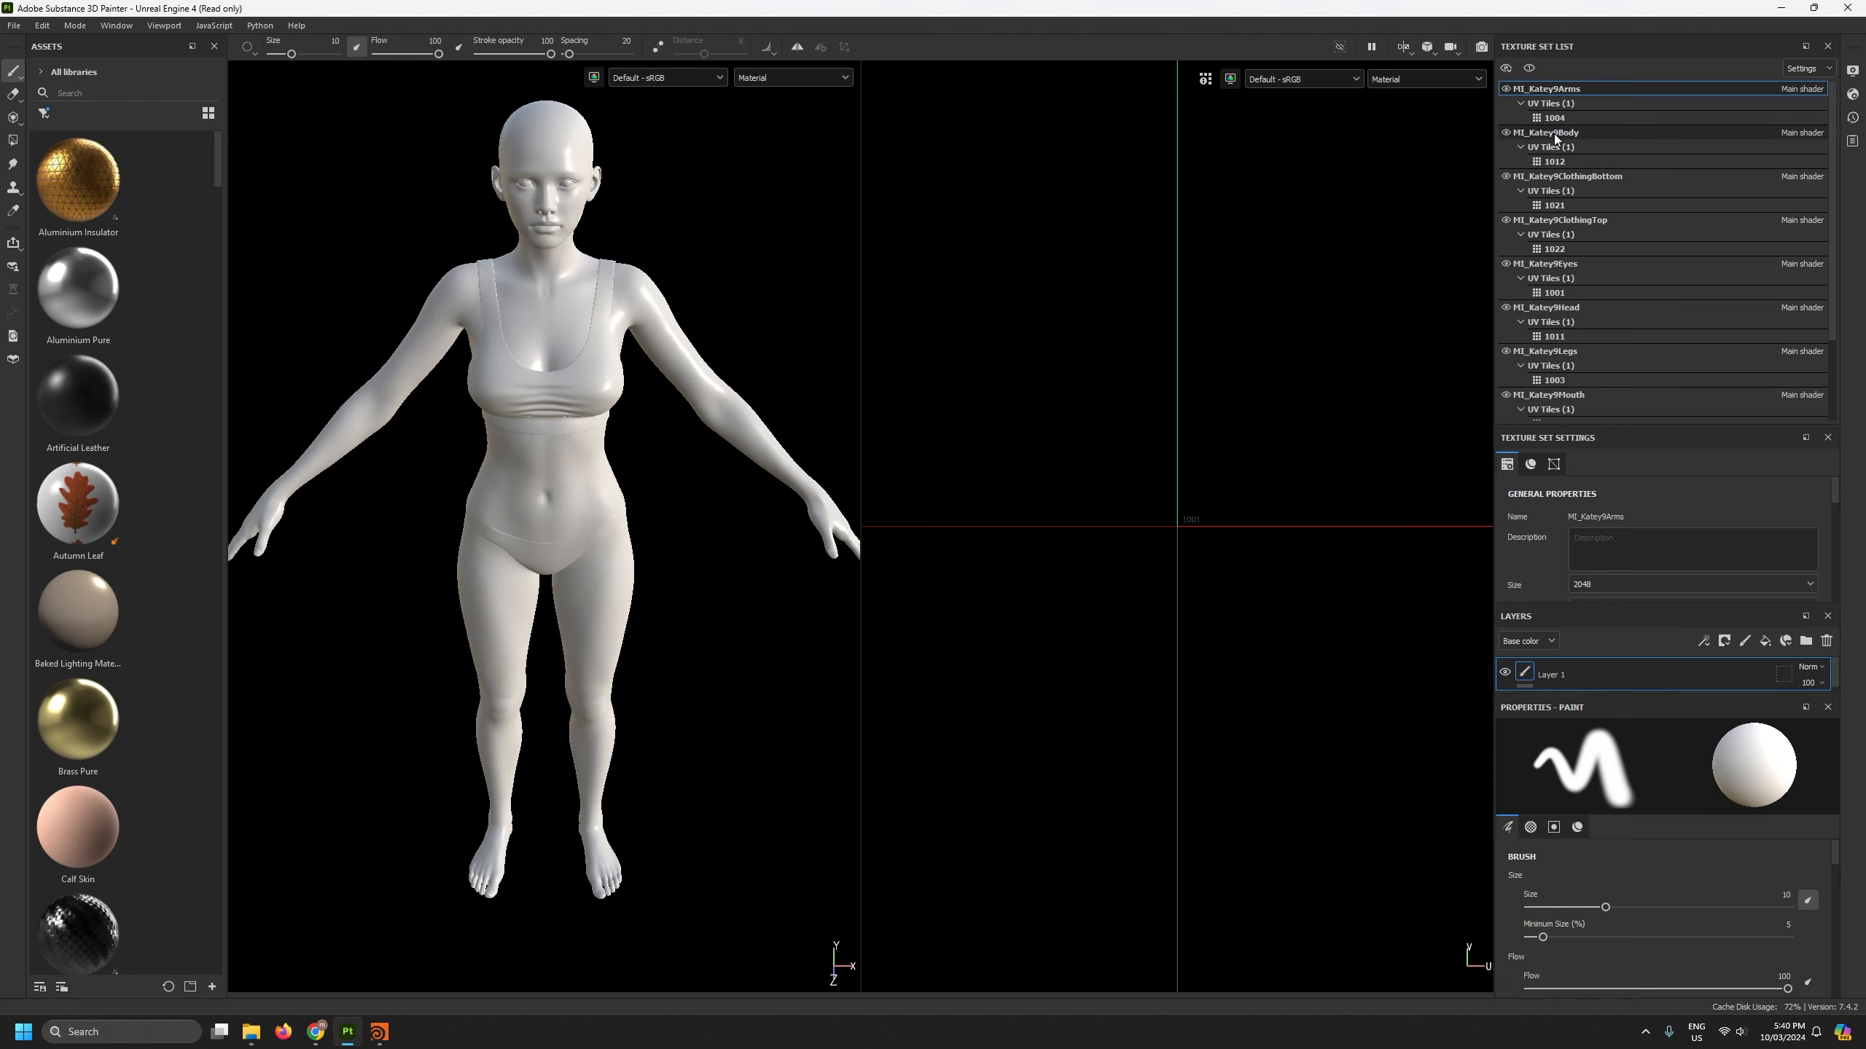
Step: Inspect the separate texture sets, such as Mouth, Body and ClothingBottom, and where their UV tiles lie on the character
{"action": "left_click", "coordinate": [1557, 395]}
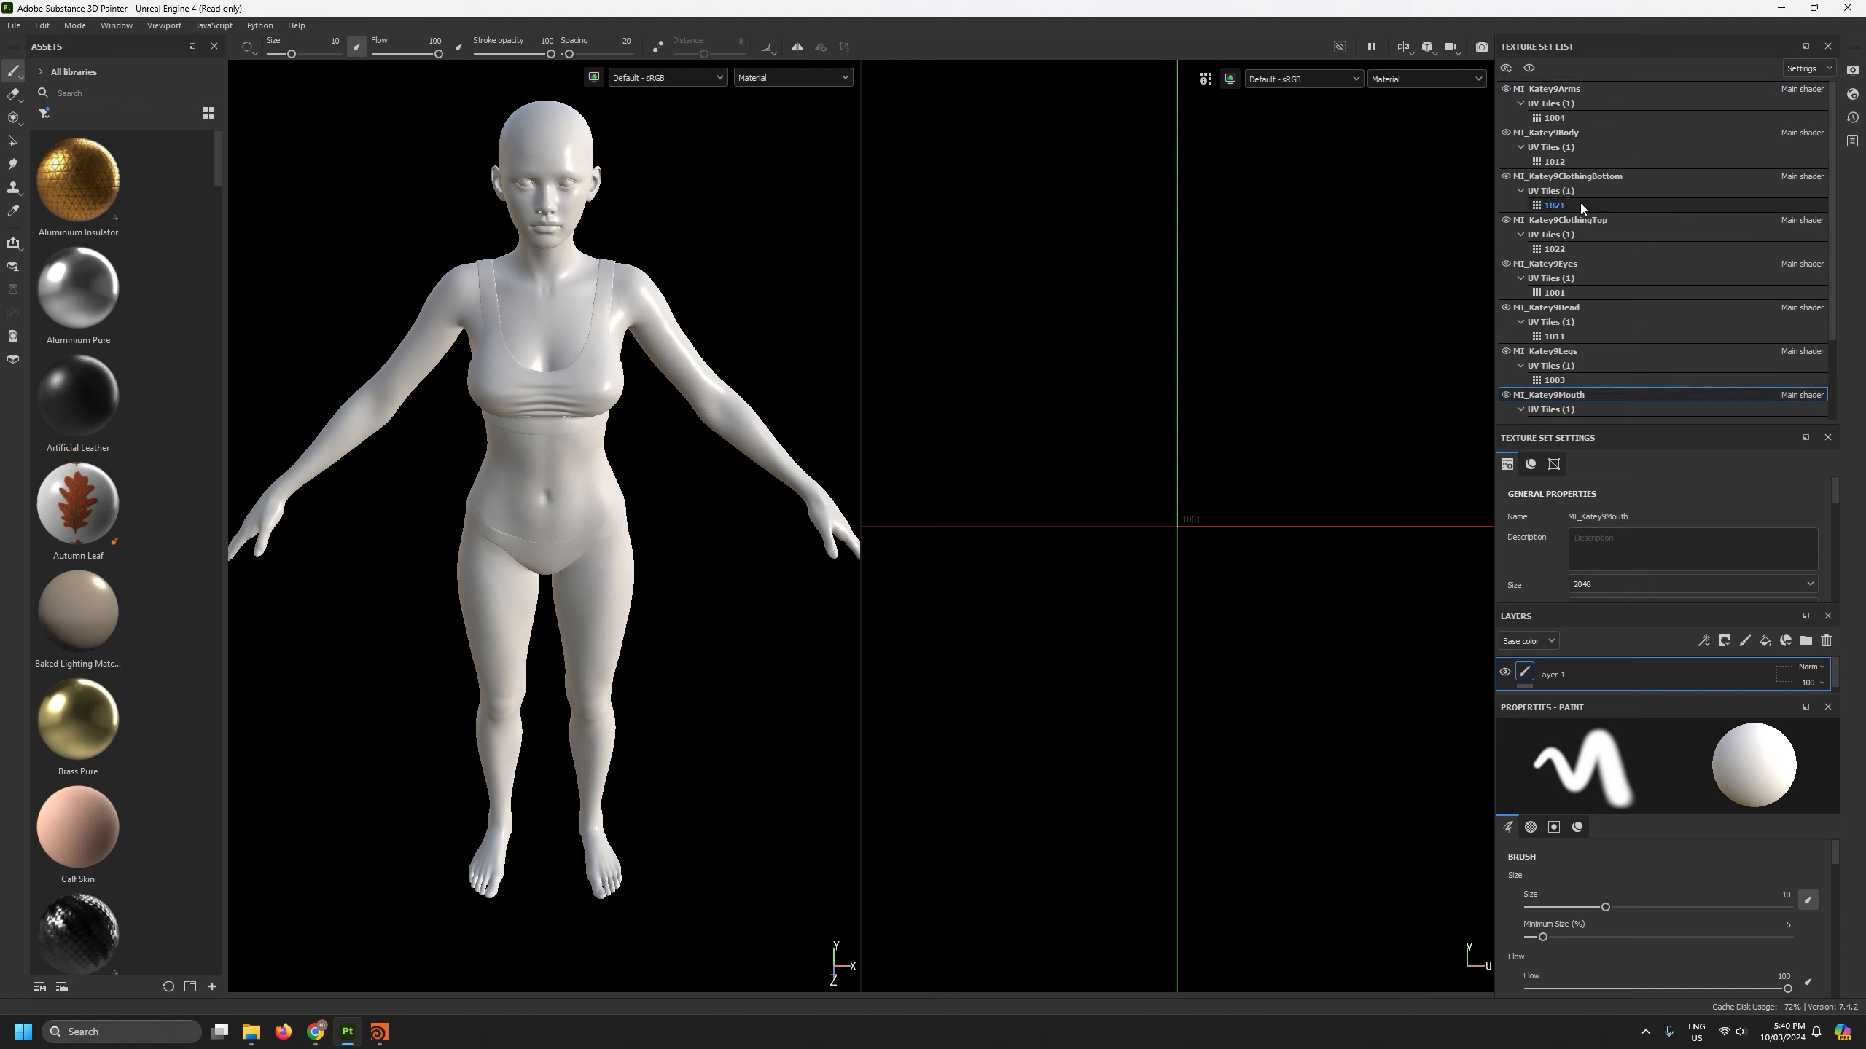
{"action": "left_click", "coordinate": [1557, 147]}
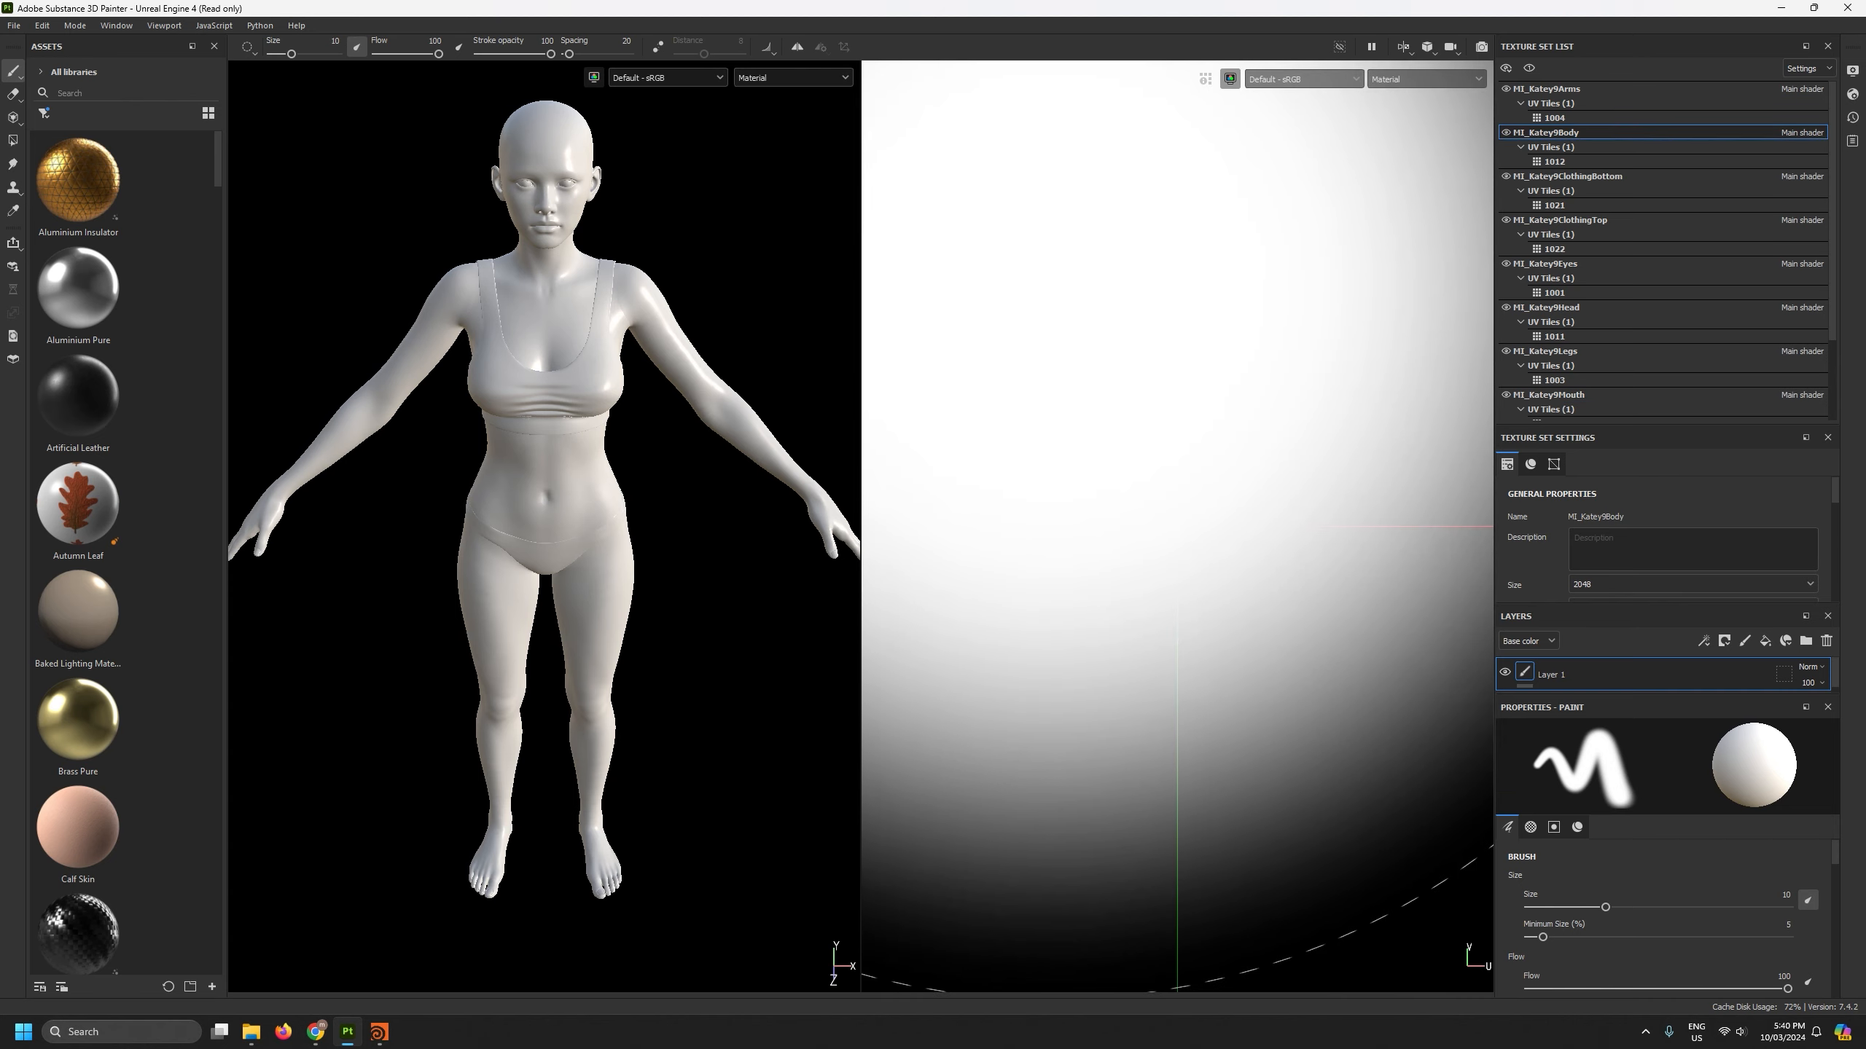
{"action": "scroll", "coordinate": [1131, 316], "scroll_direction": "down", "scroll_amount": 10}
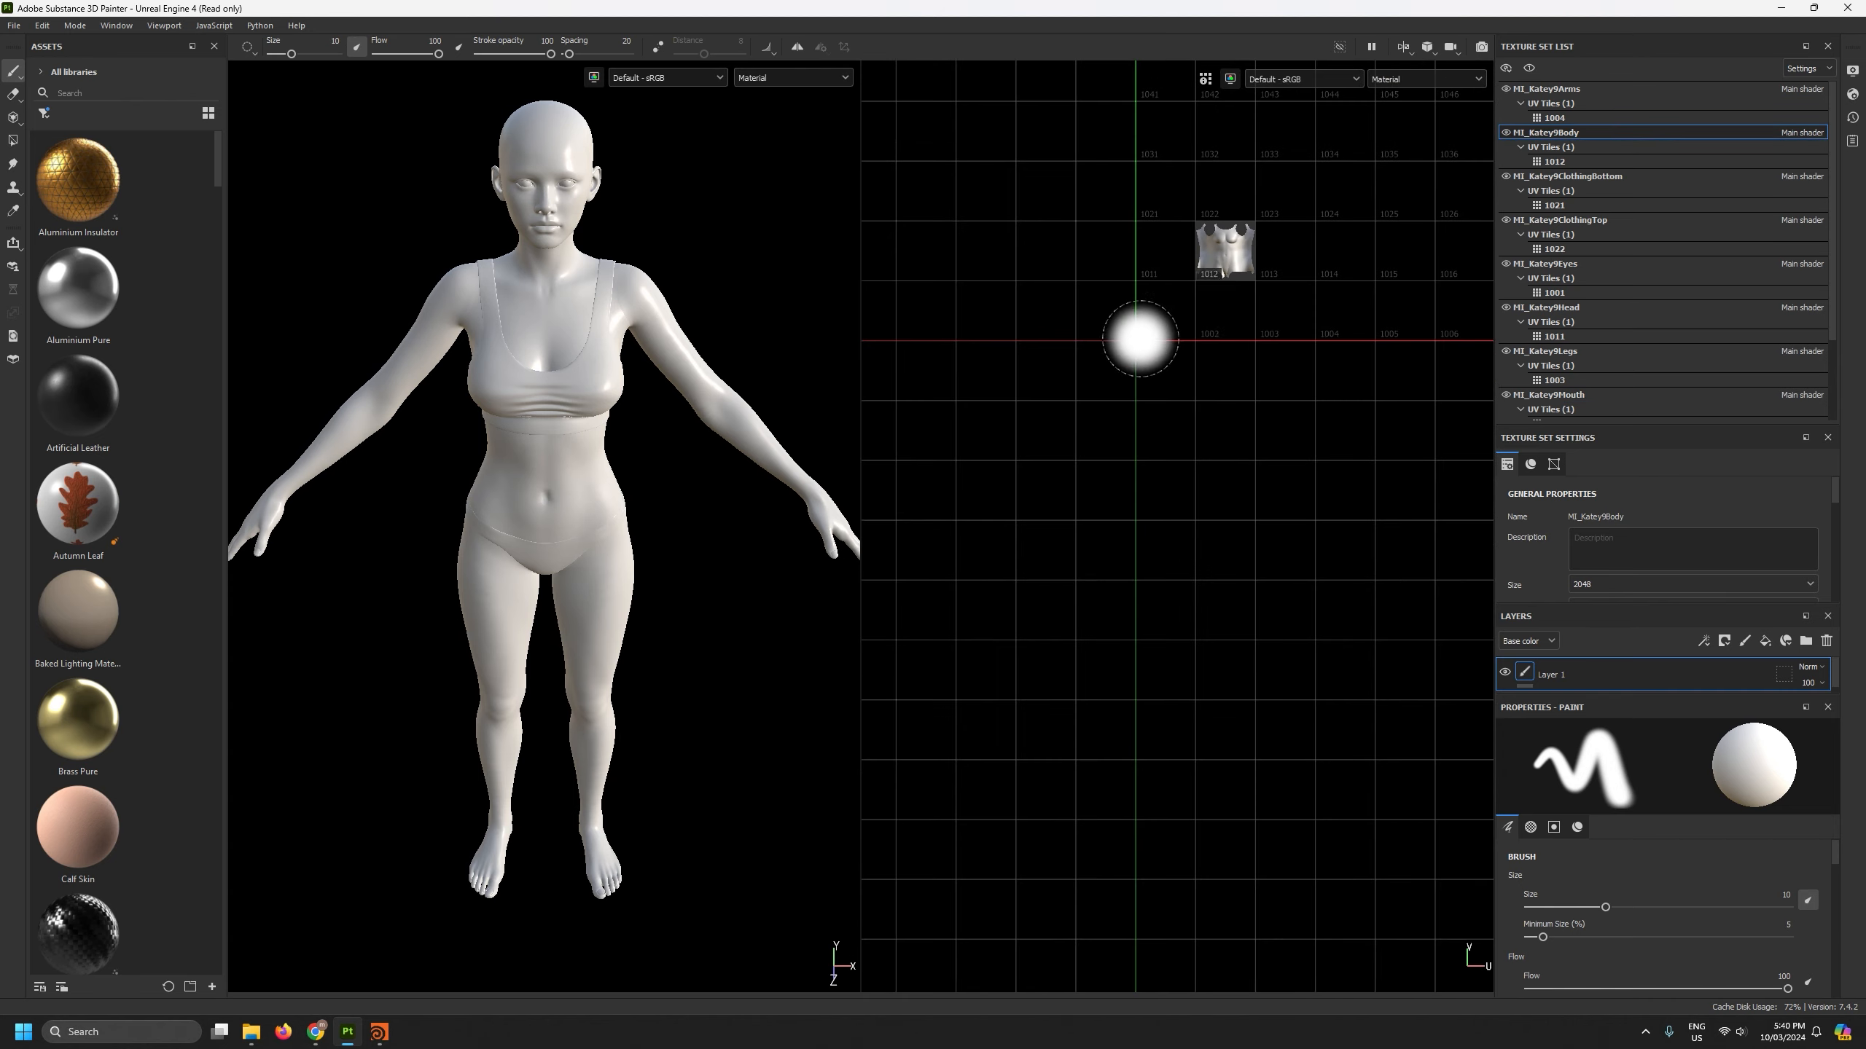
{"action": "left_click", "coordinate": [1561, 220]}
{"action": "left_click", "coordinate": [1563, 264]}
{"action": "left_click", "coordinate": [1556, 184]}
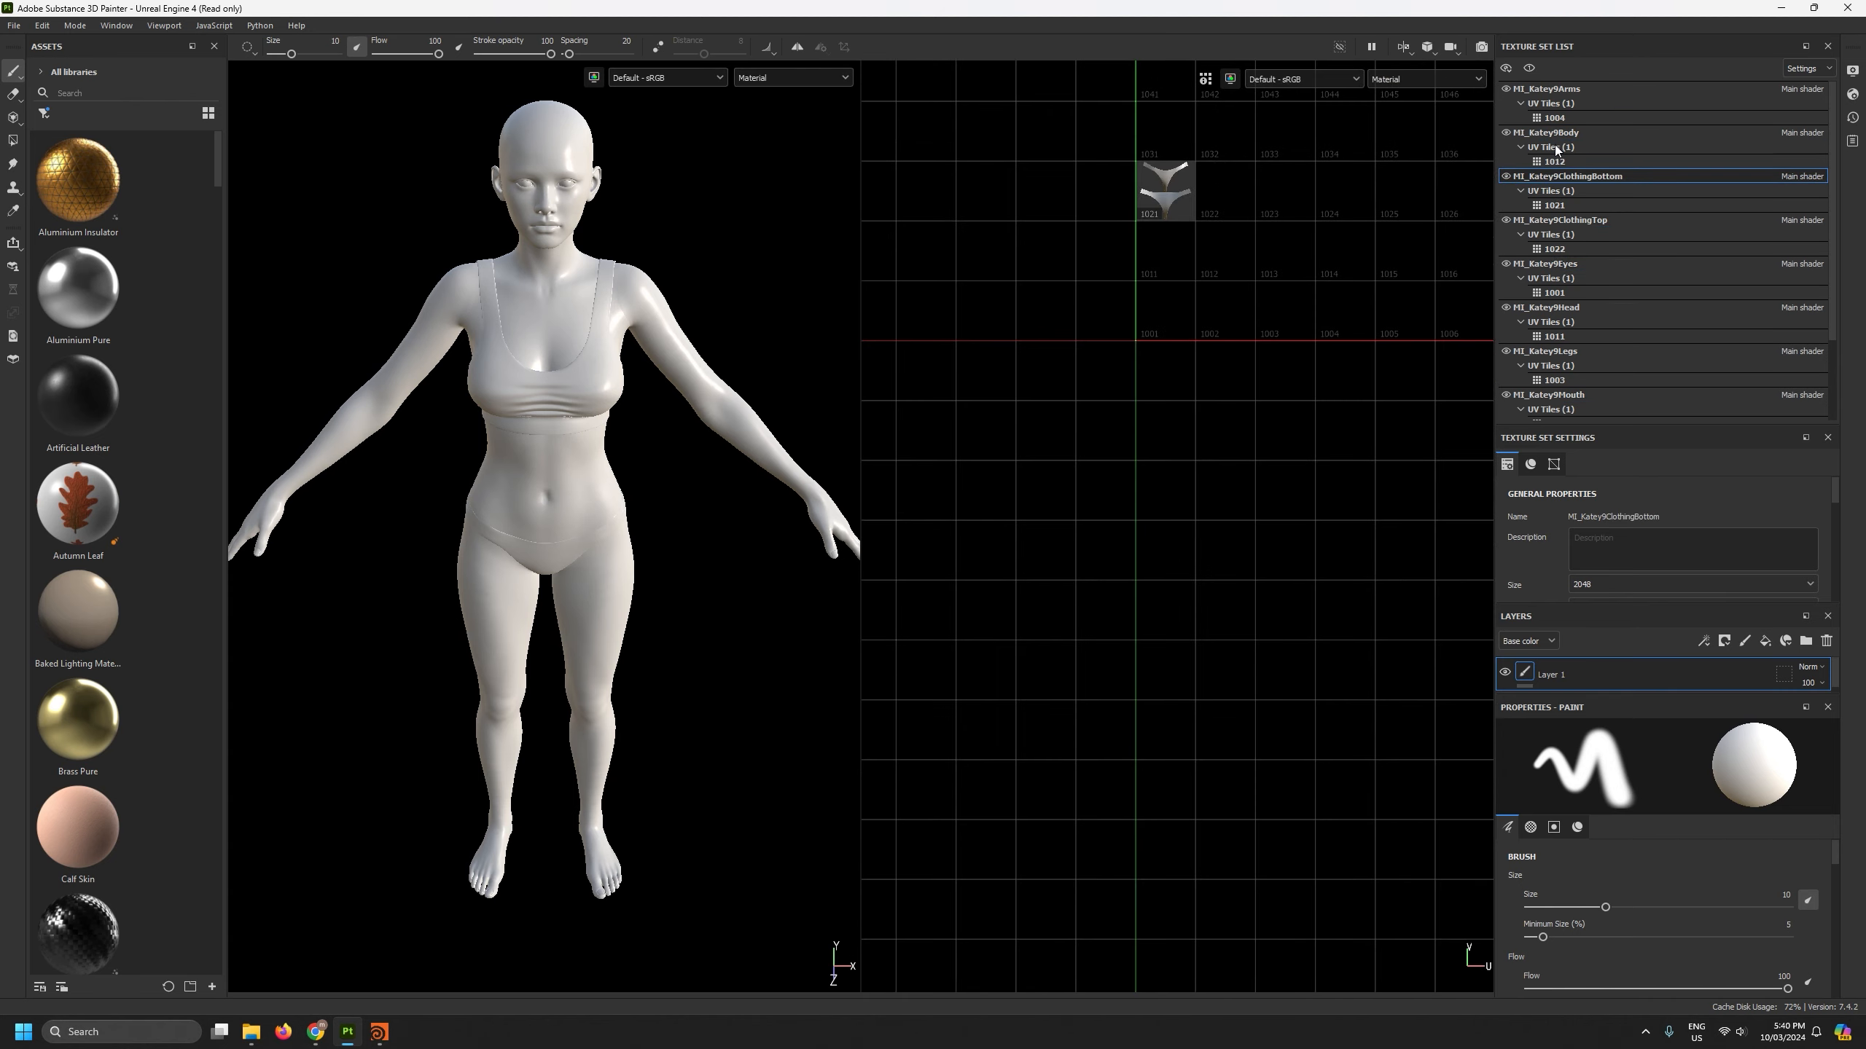
{"action": "left_click", "coordinate": [1557, 134]}
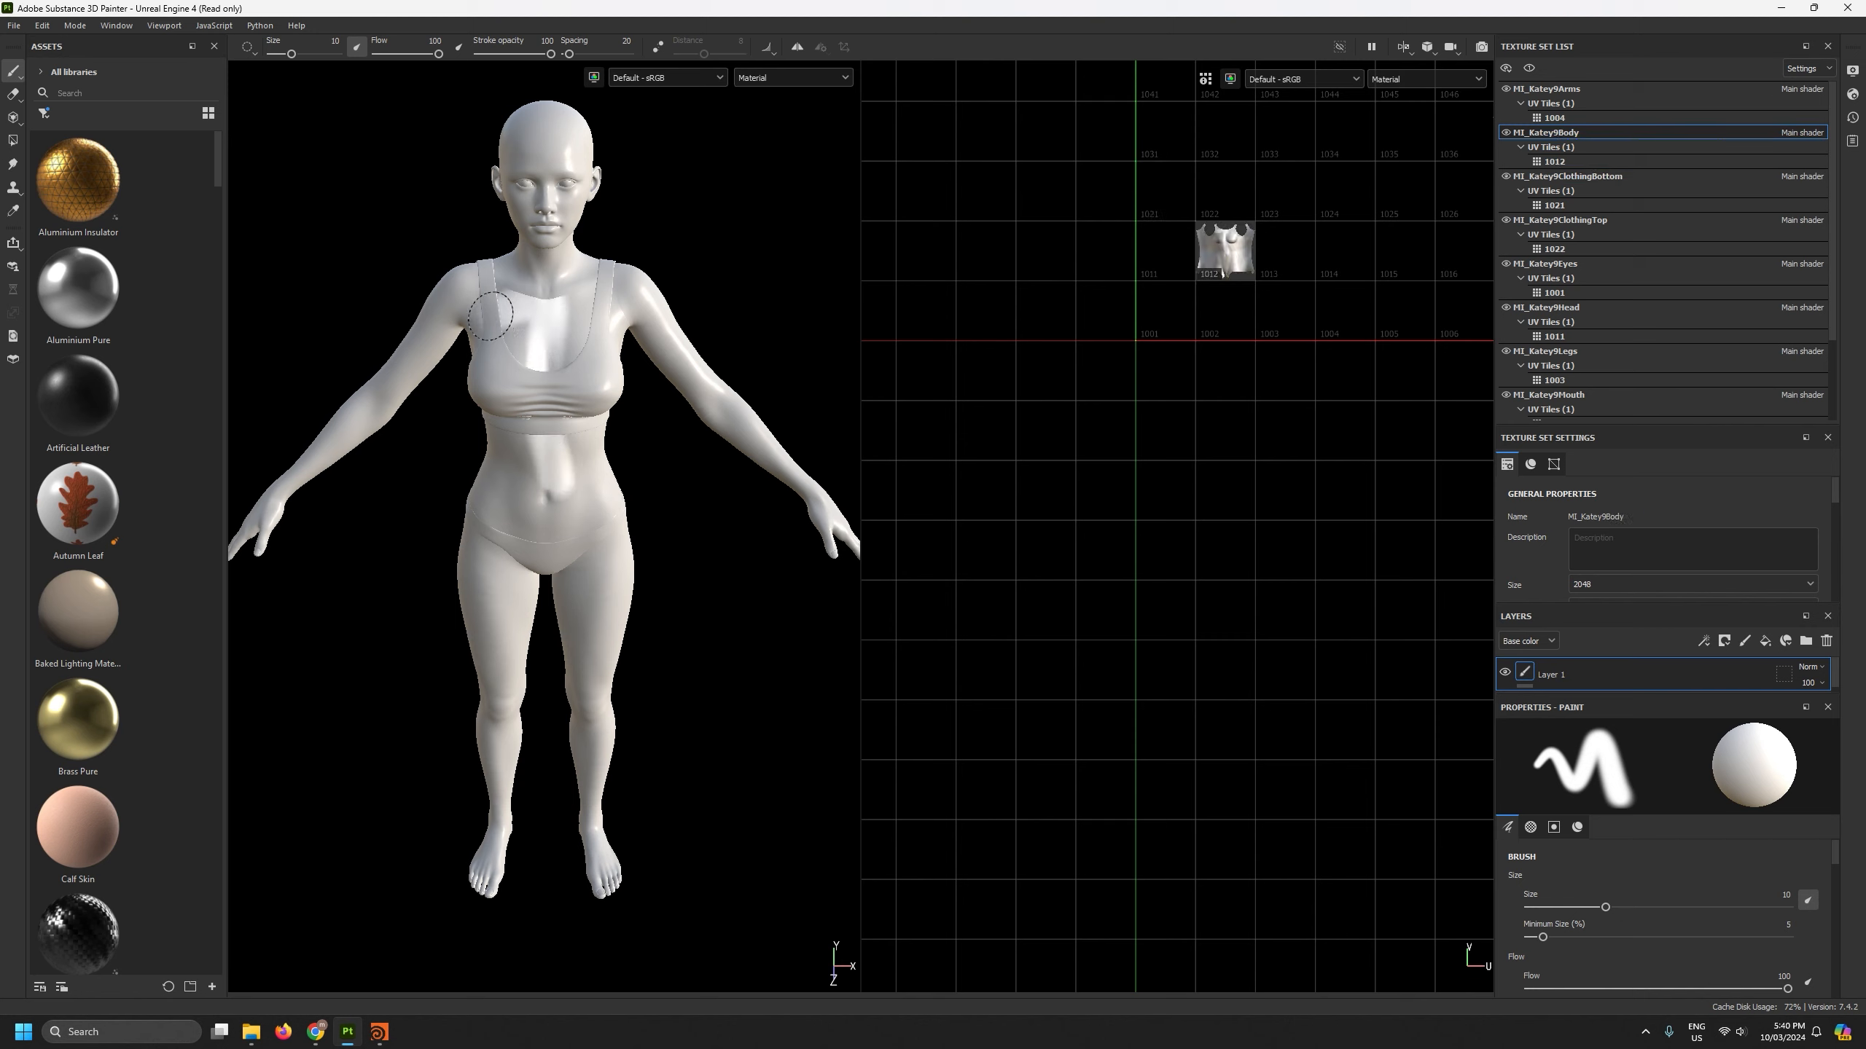
{"action": "mouse_move", "coordinate": [635, 315]}
{"action": "left_mouse_down"}
{"action": "mouse_move", "coordinate": [596, 584]}
{"action": "mouse_move", "coordinate": [560, 506]}
{"action": "mouse_move", "coordinate": [499, 632]}
{"action": "mouse_move", "coordinate": [602, 587]}
{"action": "mouse_move", "coordinate": [558, 301]}
{"action": "mouse_move", "coordinate": [488, 551]}
{"action": "mouse_move", "coordinate": [891, 429]}
{"action": "mouse_move", "coordinate": [990, 446]}
{"action": "left_mouse_up"}
{"action": "left_click_drag", "start_coordinate": [746, 338], "coordinate": [516, 584], "text": "alt"}
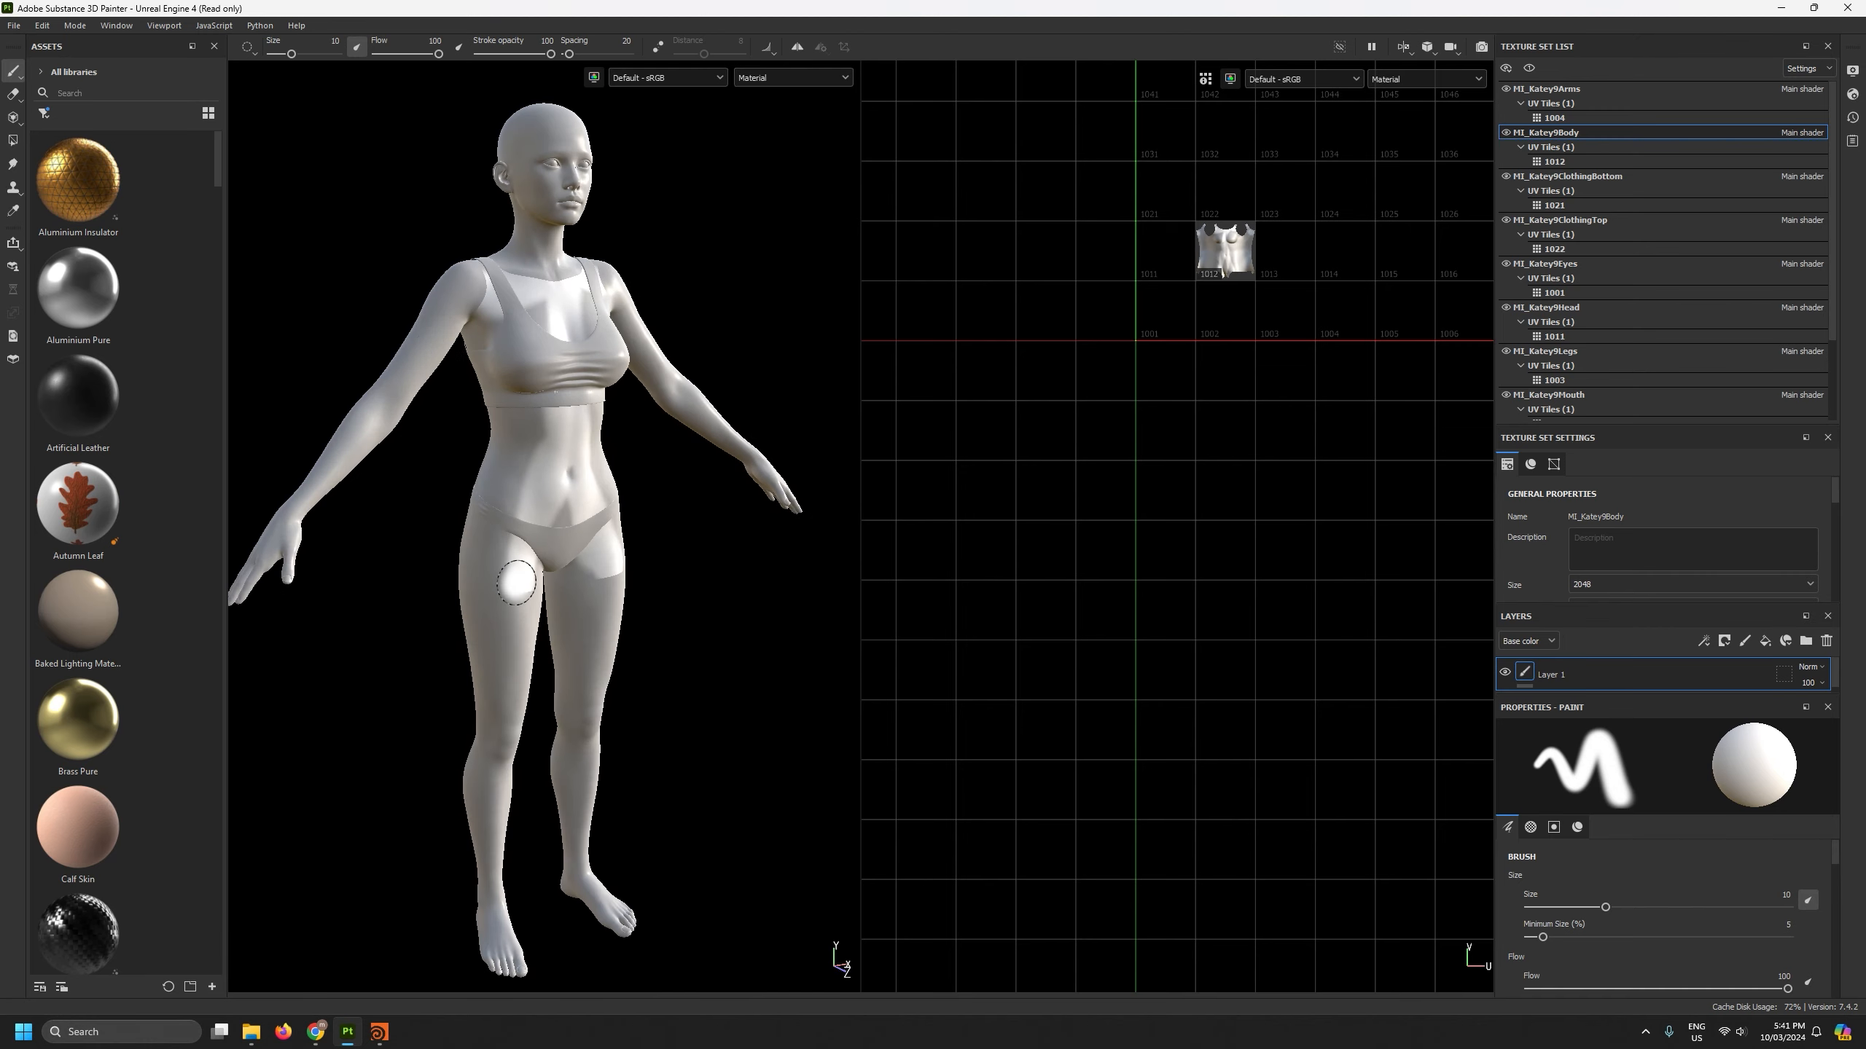
Step: Close Substance 3D Painter and remove the generated shaders from the DazToHueMaterial node in Houdini
{"action": "left_click", "coordinate": [1848, 7]}
{"action": "left_click", "coordinate": [924, 535]}
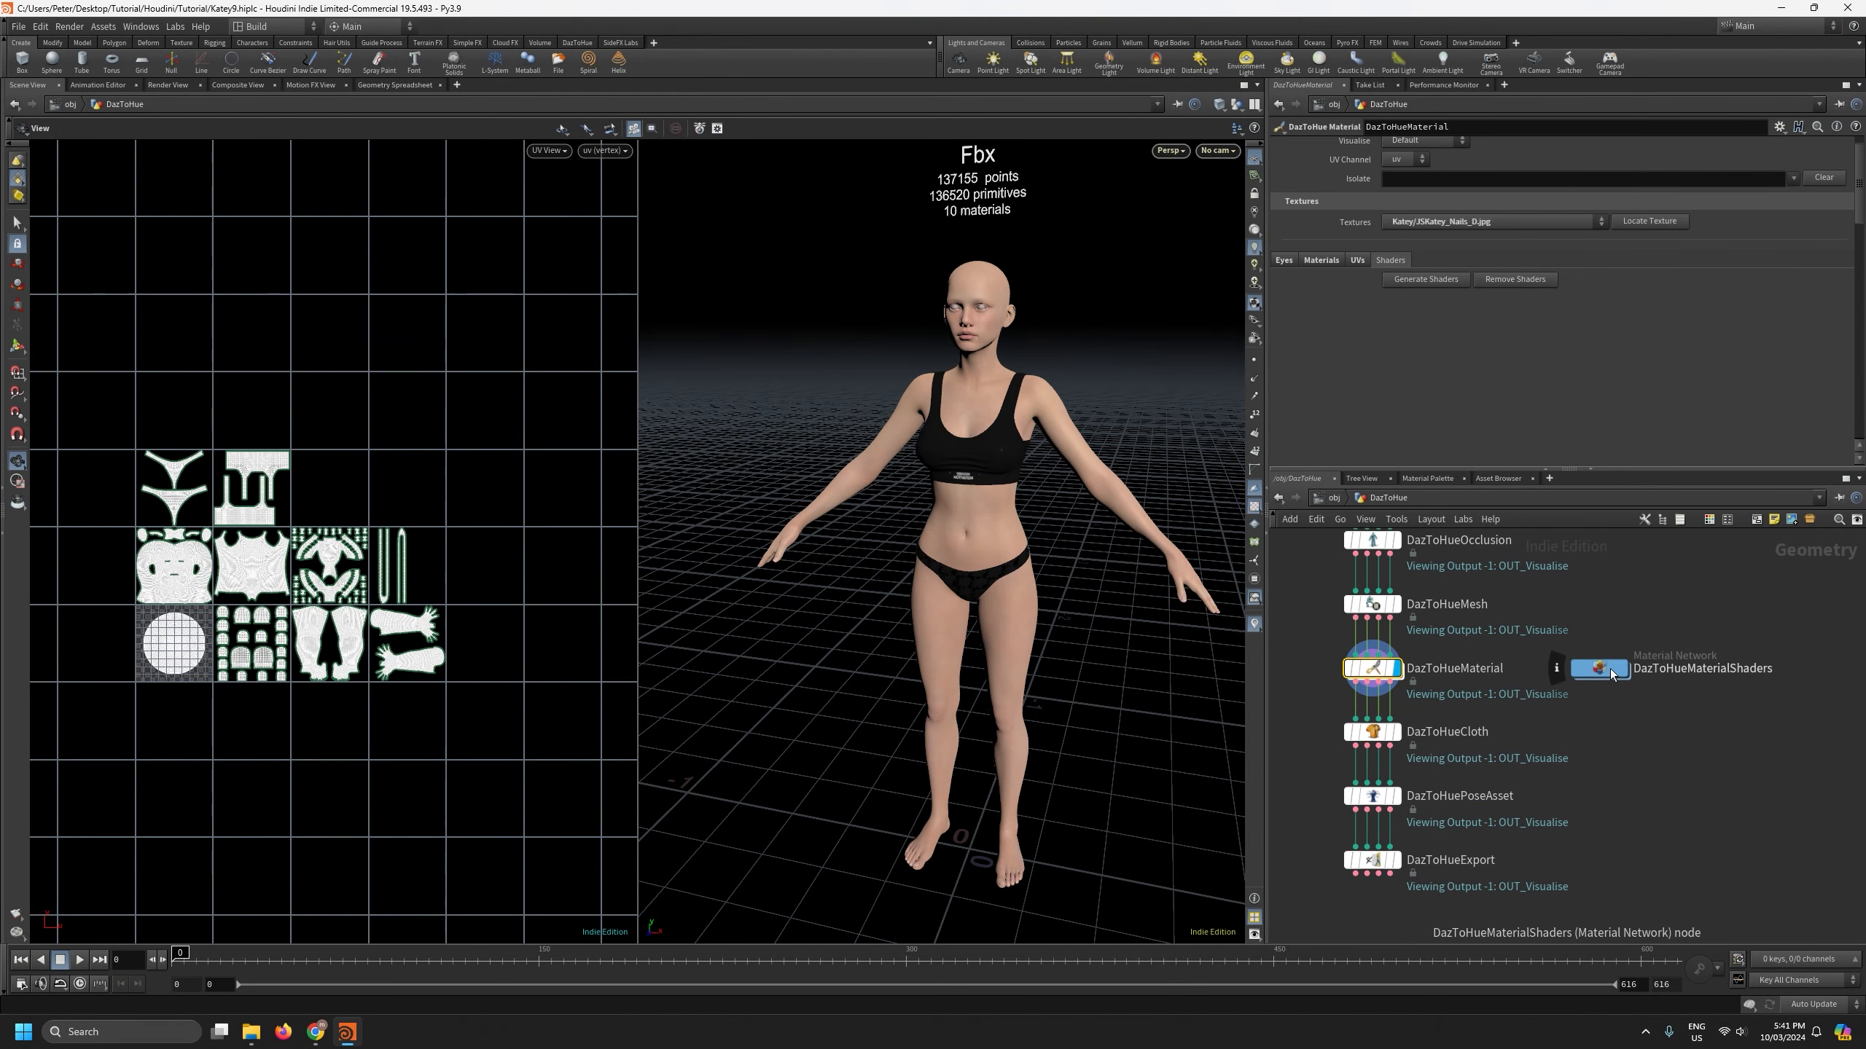
{"action": "left_click", "coordinate": [1514, 279]}
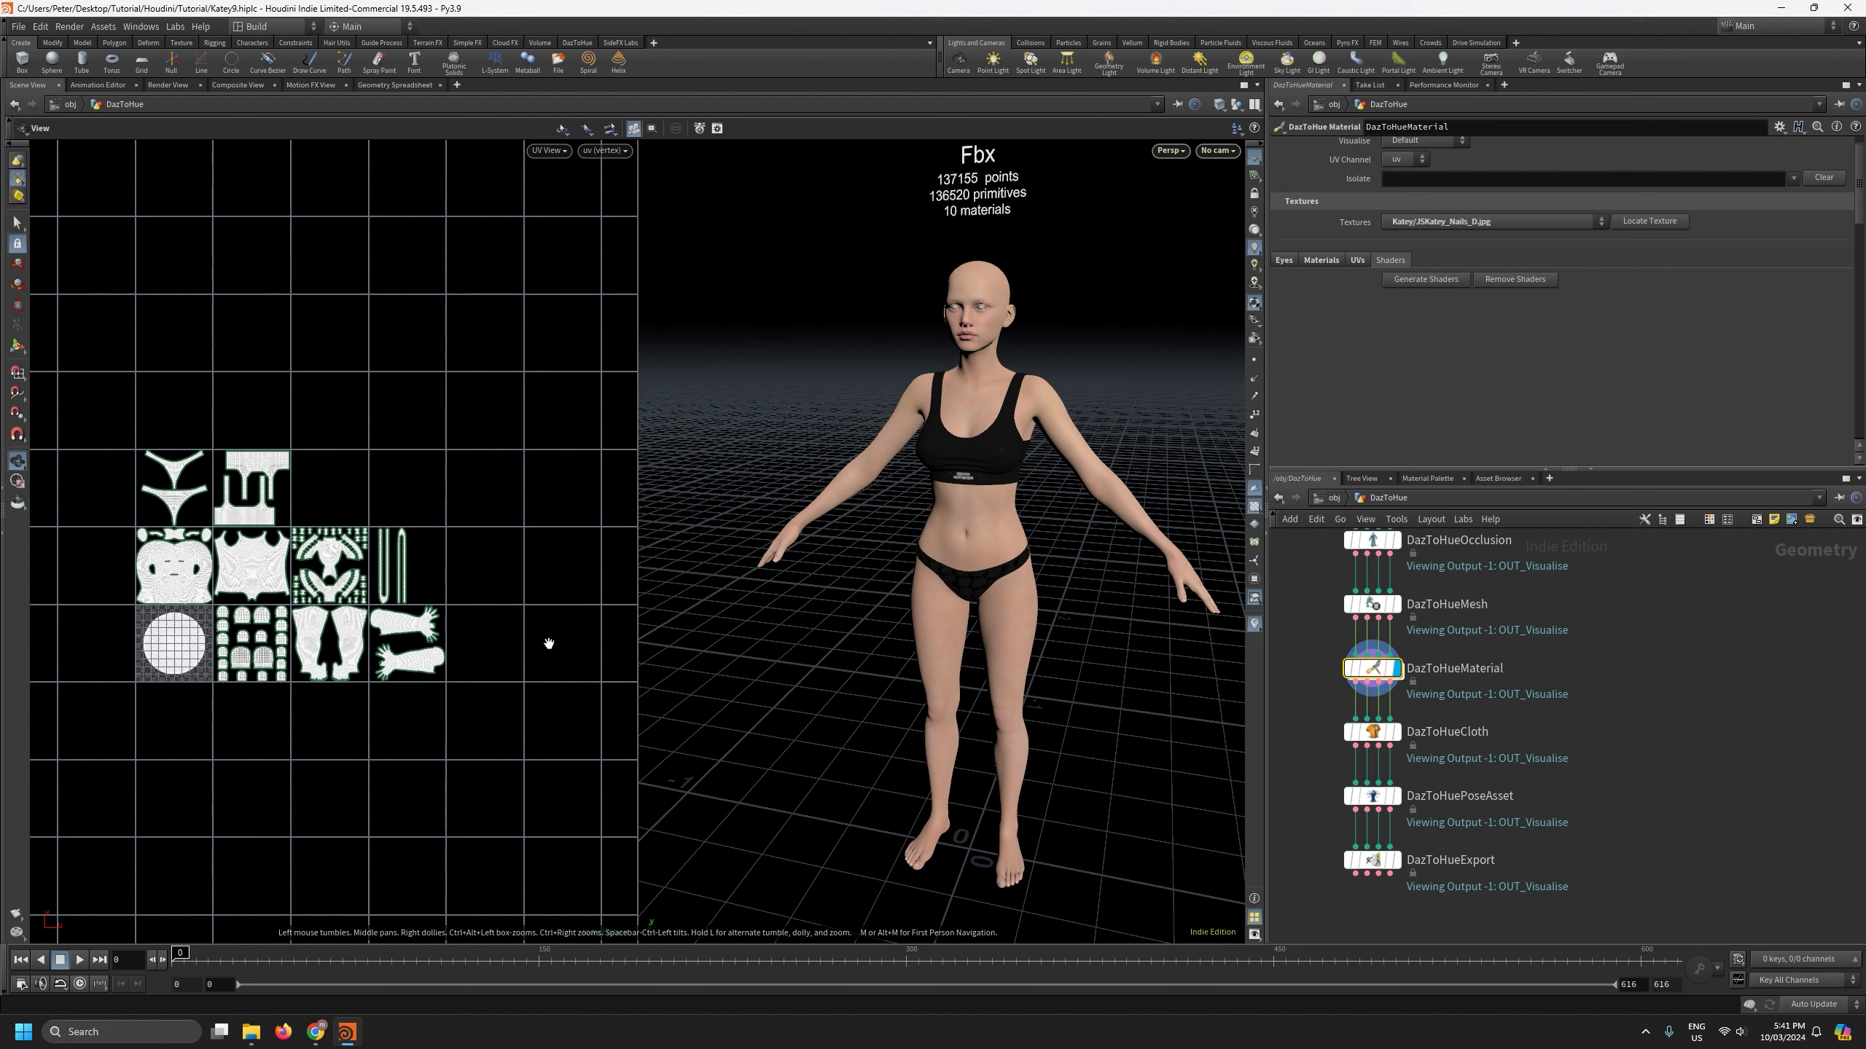
Step: Set the DazToHueMaterial UV operation to Move All To First Udim and frame the resulting UV layout
{"action": "left_click", "coordinate": [1357, 260]}
{"action": "left_click", "coordinate": [1551, 345]}
{"action": "left_click", "coordinate": [1535, 366]}
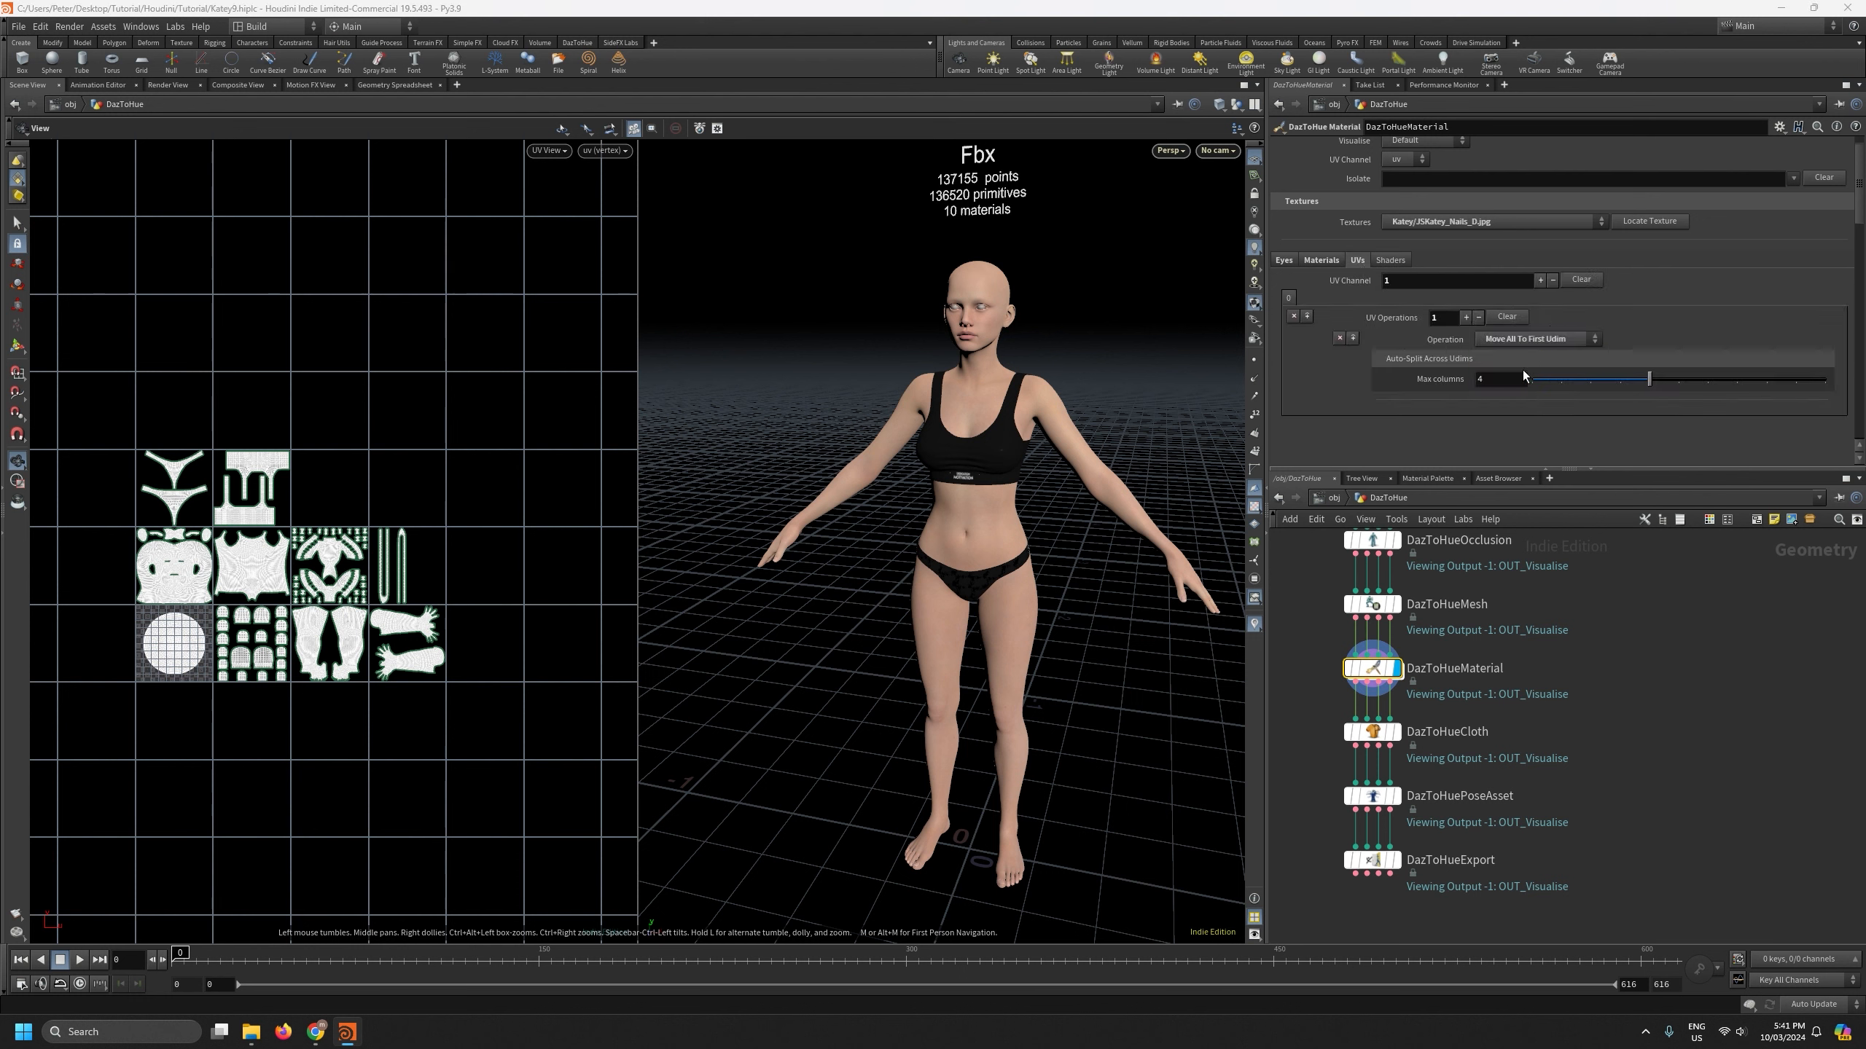
{"action": "key", "text": "h"}
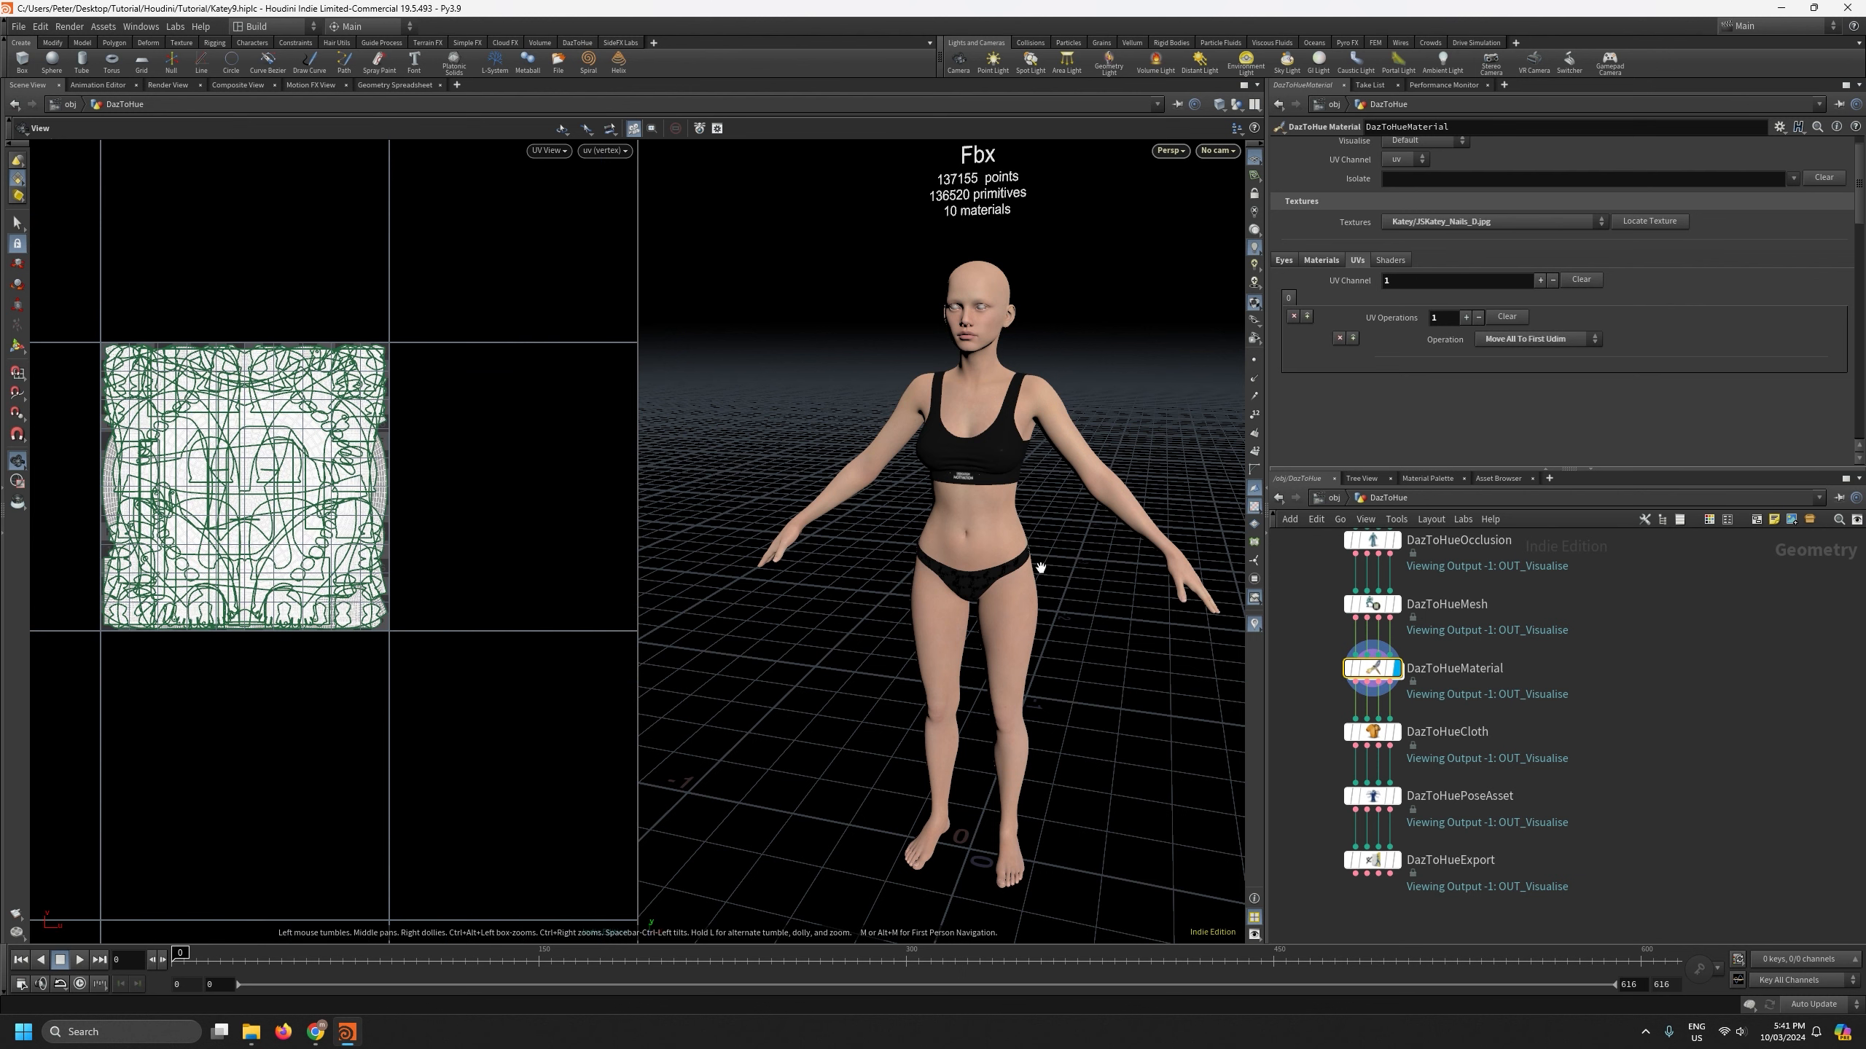
Step: Review the material names and groups in the DazToHueMaterial node against the character, from Eyes through ClothingTop
{"action": "left_click", "coordinate": [1322, 260]}
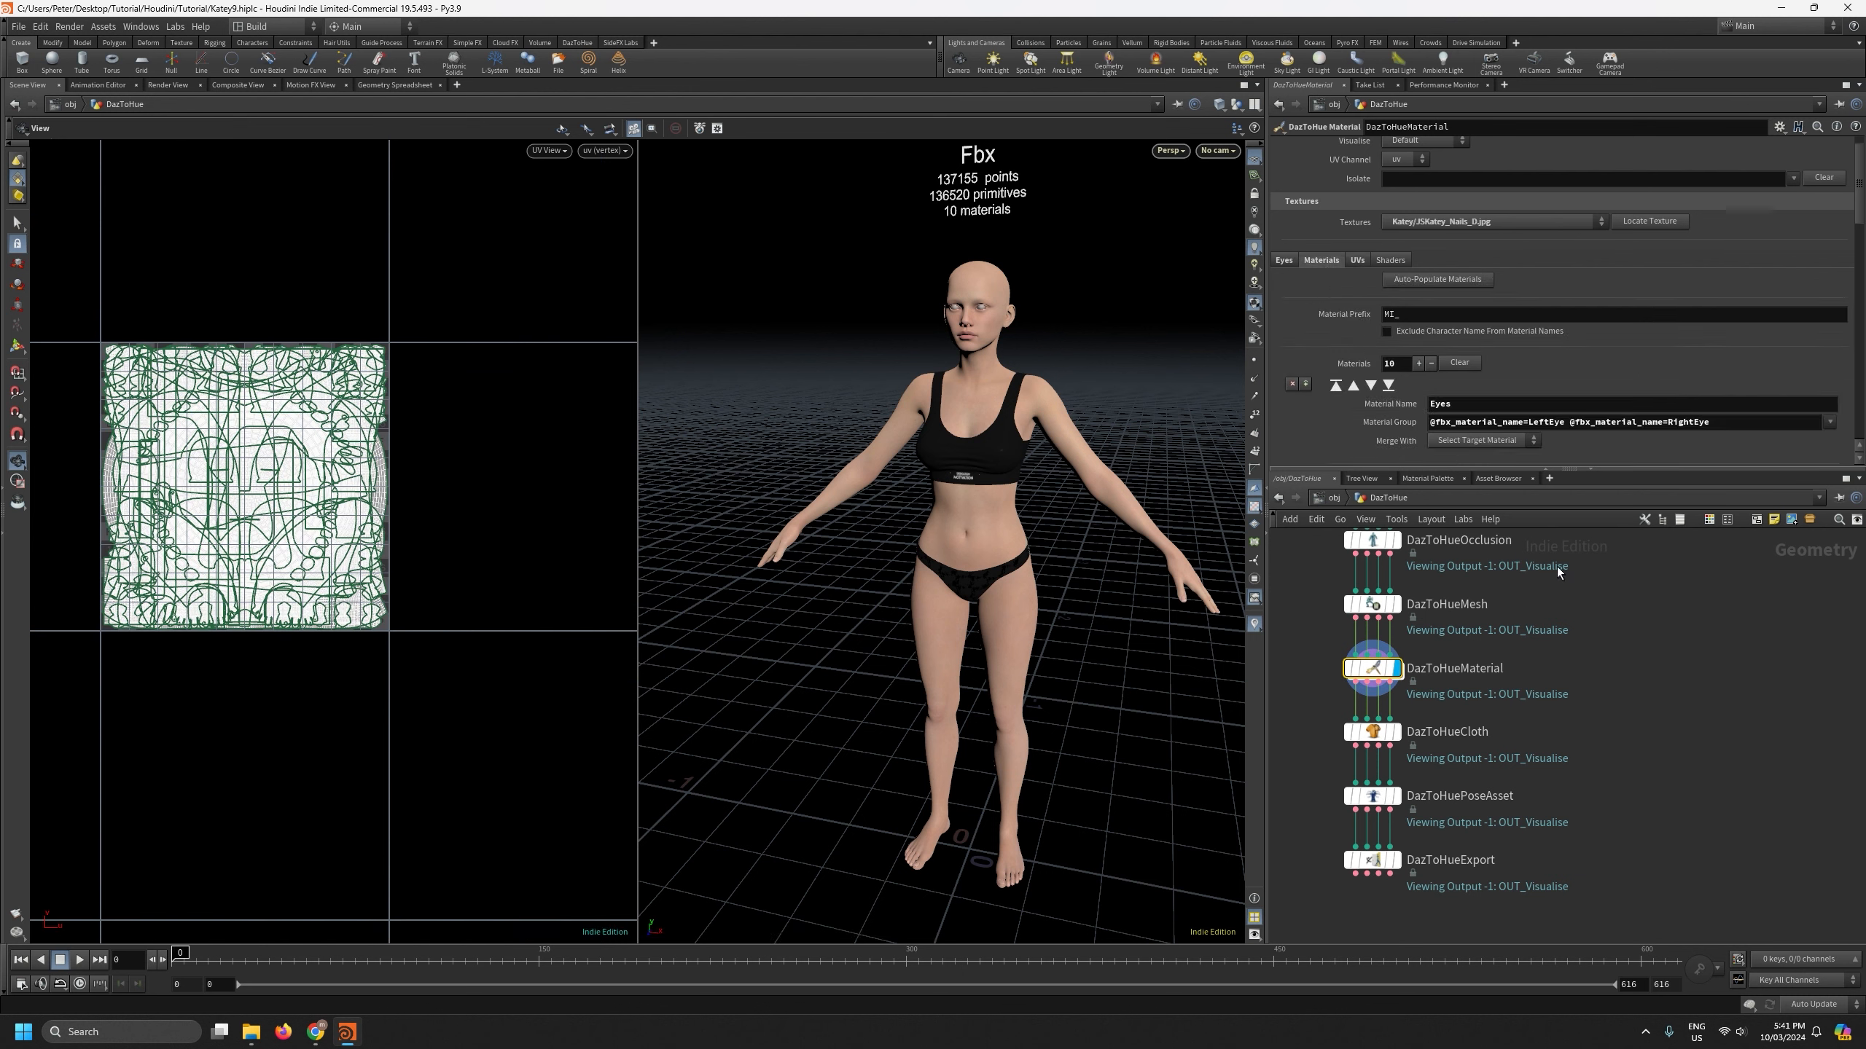
{"action": "scroll", "coordinate": [1675, 387], "scroll_direction": "down", "scroll_amount": 1}
{"action": "left_click_drag", "start_coordinate": [1622, 470], "coordinate": [1621, 662]}
{"action": "scroll", "coordinate": [1662, 534], "scroll_direction": "down", "scroll_amount": 2}
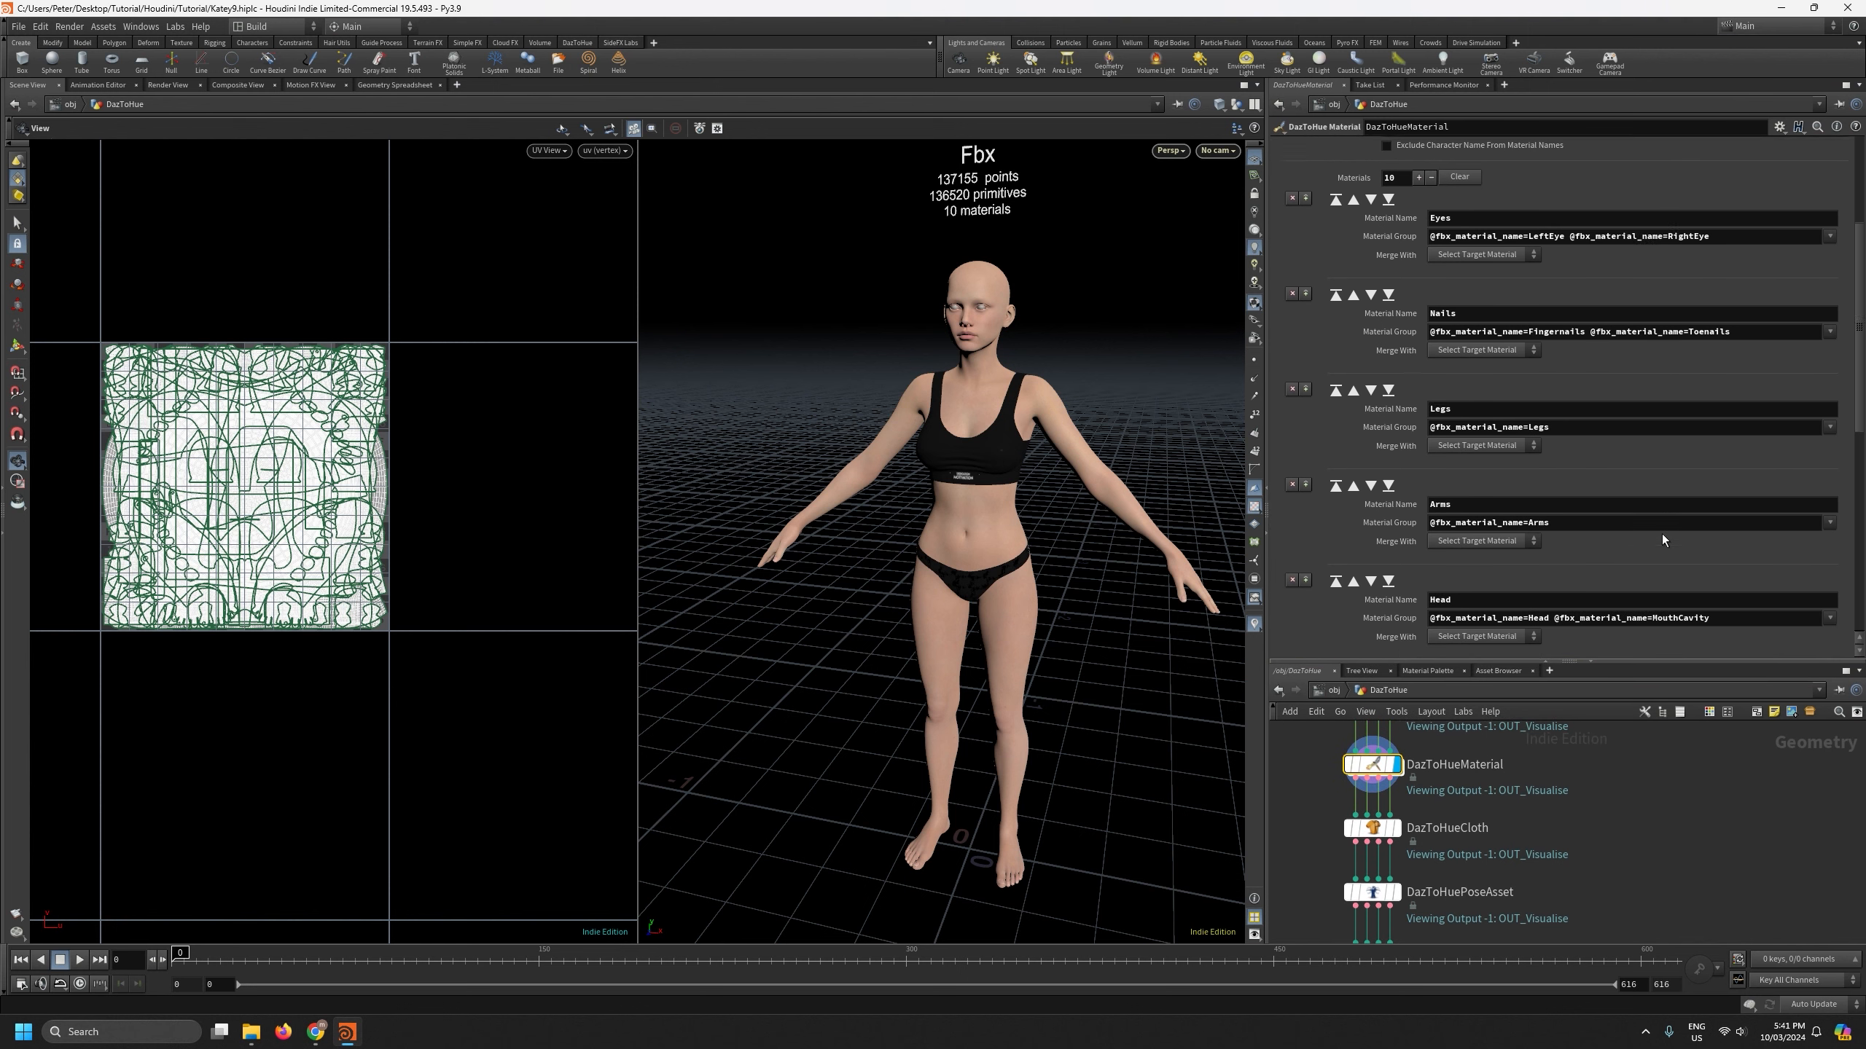
{"action": "scroll", "coordinate": [1662, 534], "scroll_direction": "up", "scroll_amount": 2}
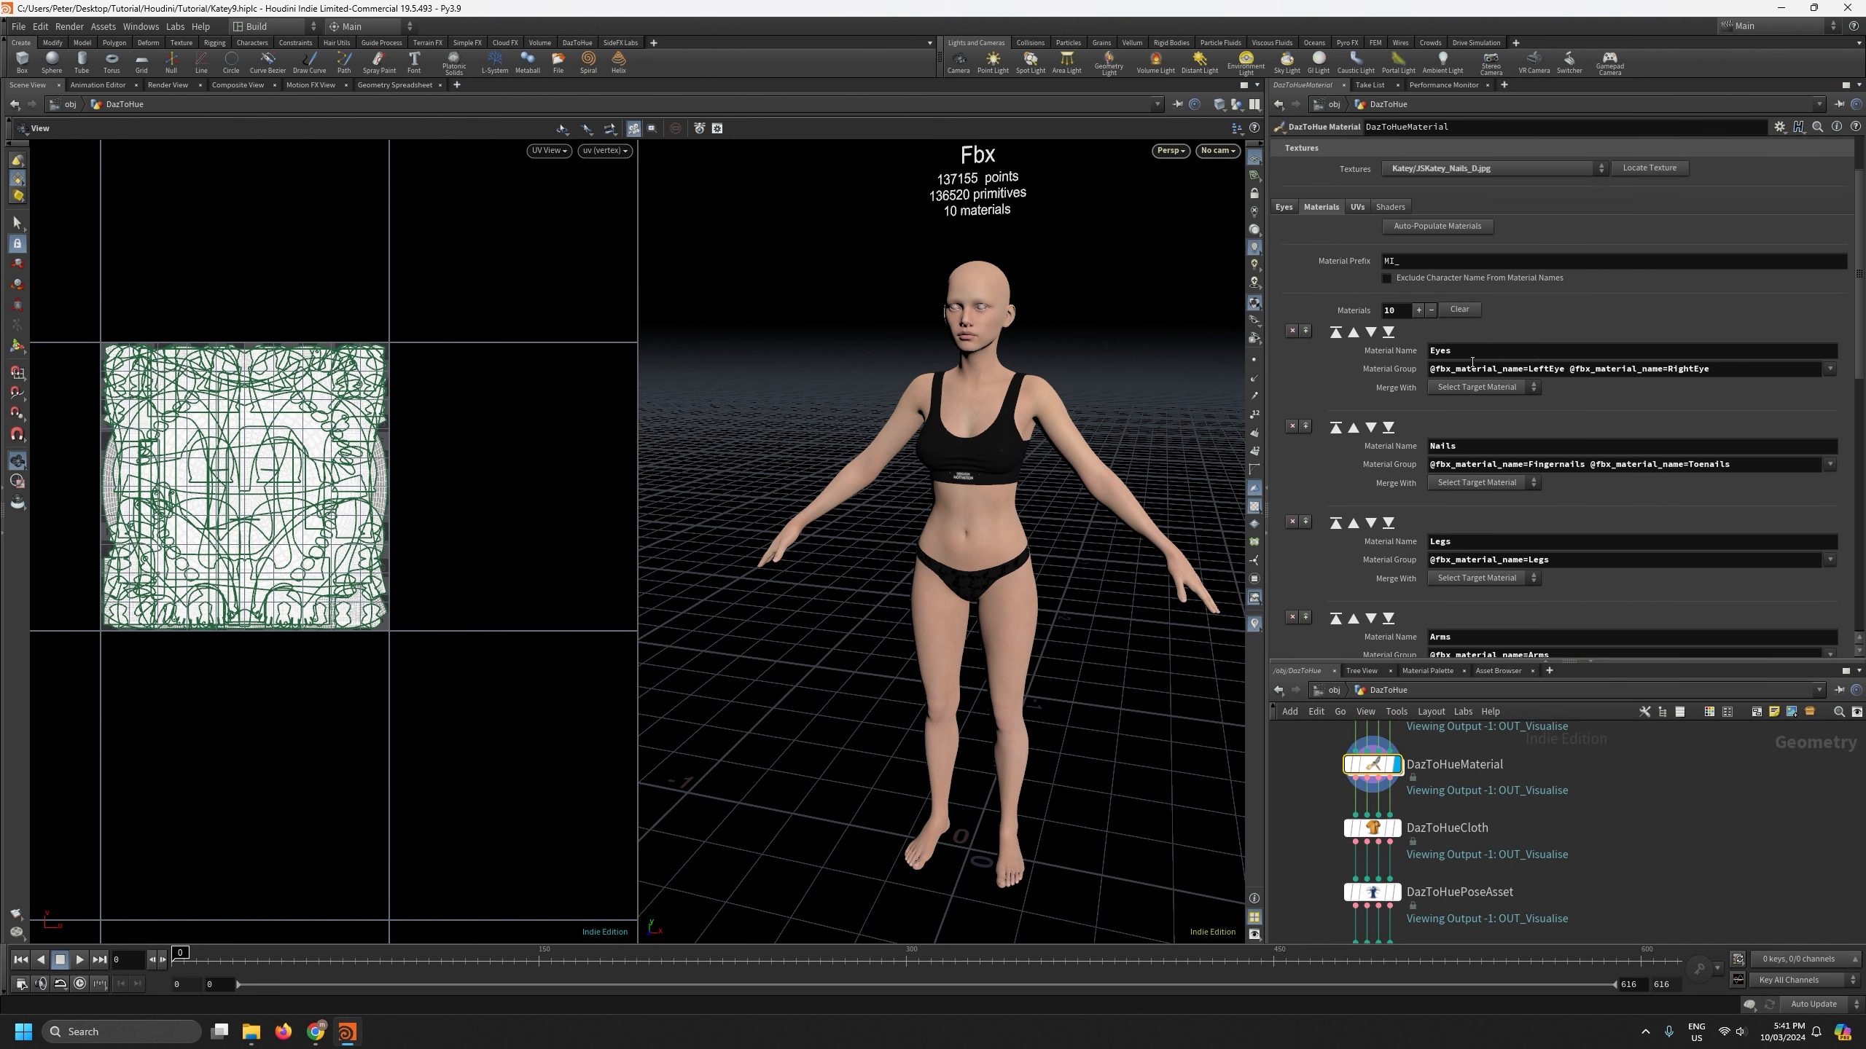
{"action": "scroll", "coordinate": [1513, 545], "scroll_direction": "down", "scroll_amount": 6}
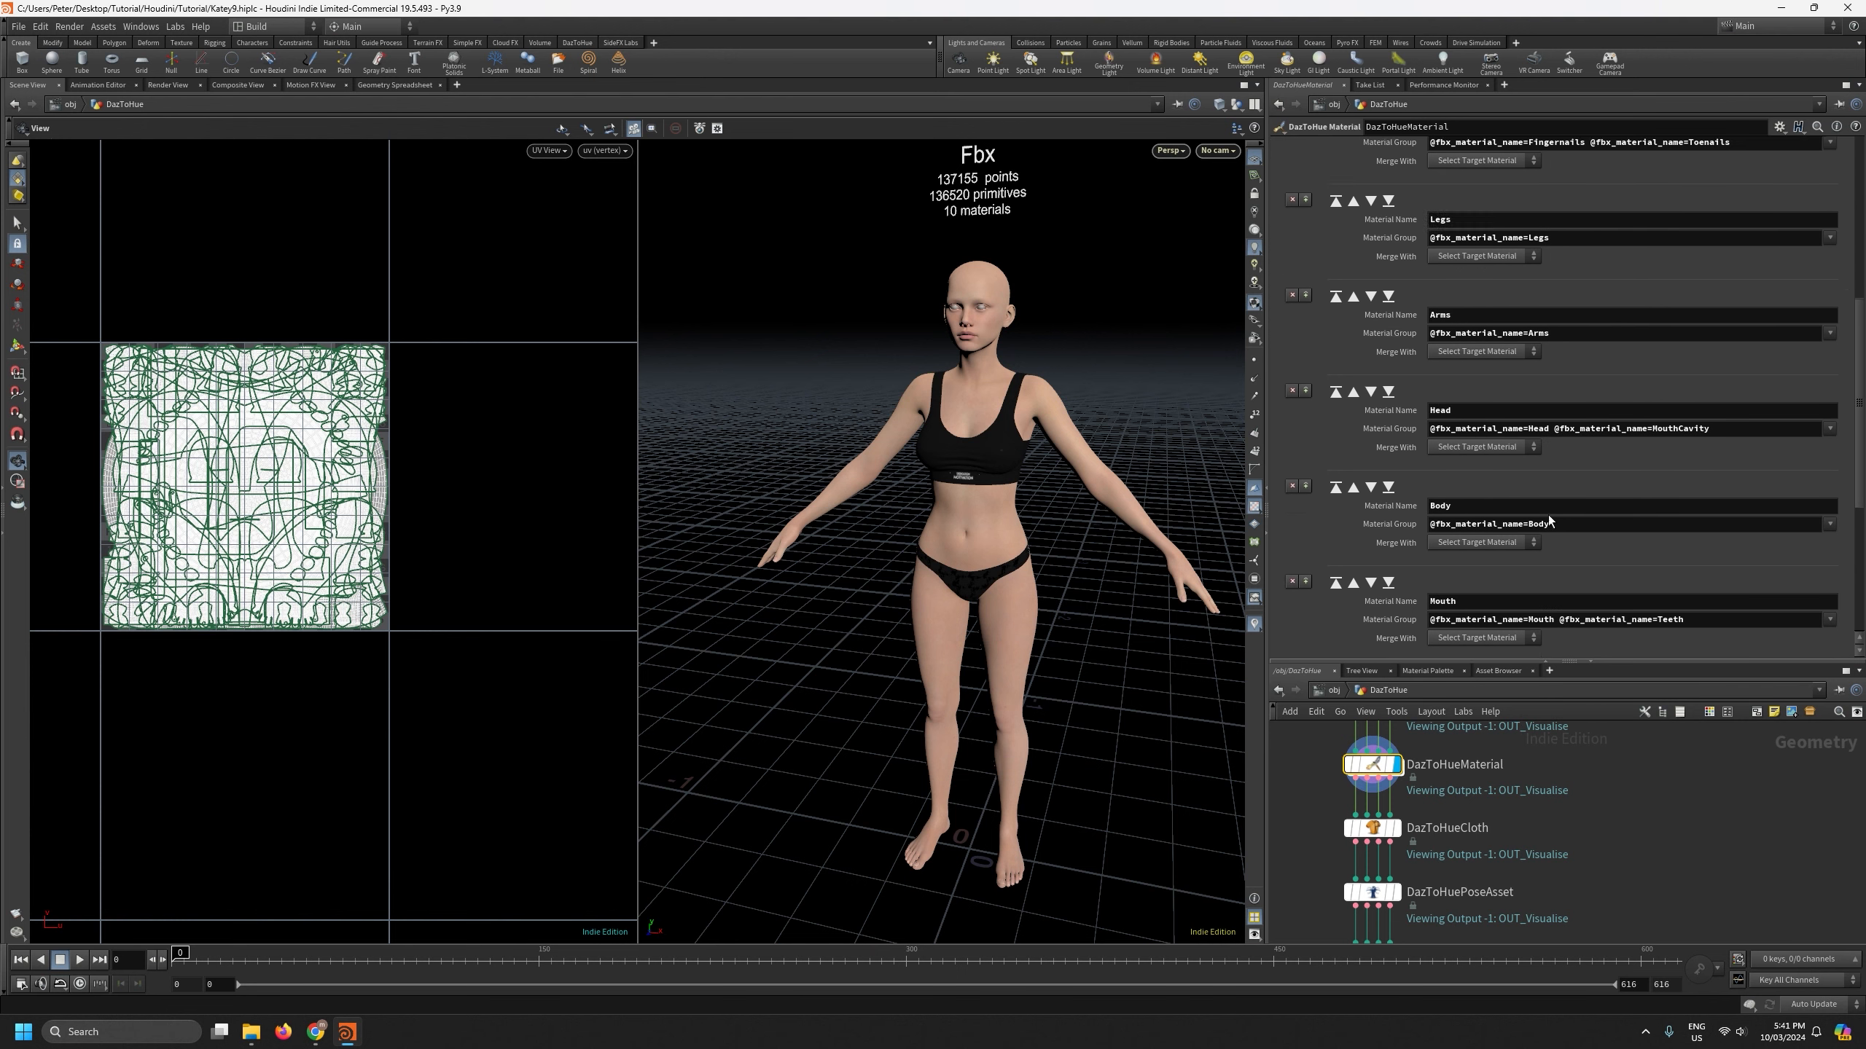
{"action": "scroll", "coordinate": [1657, 530], "scroll_direction": "down", "scroll_amount": 1}
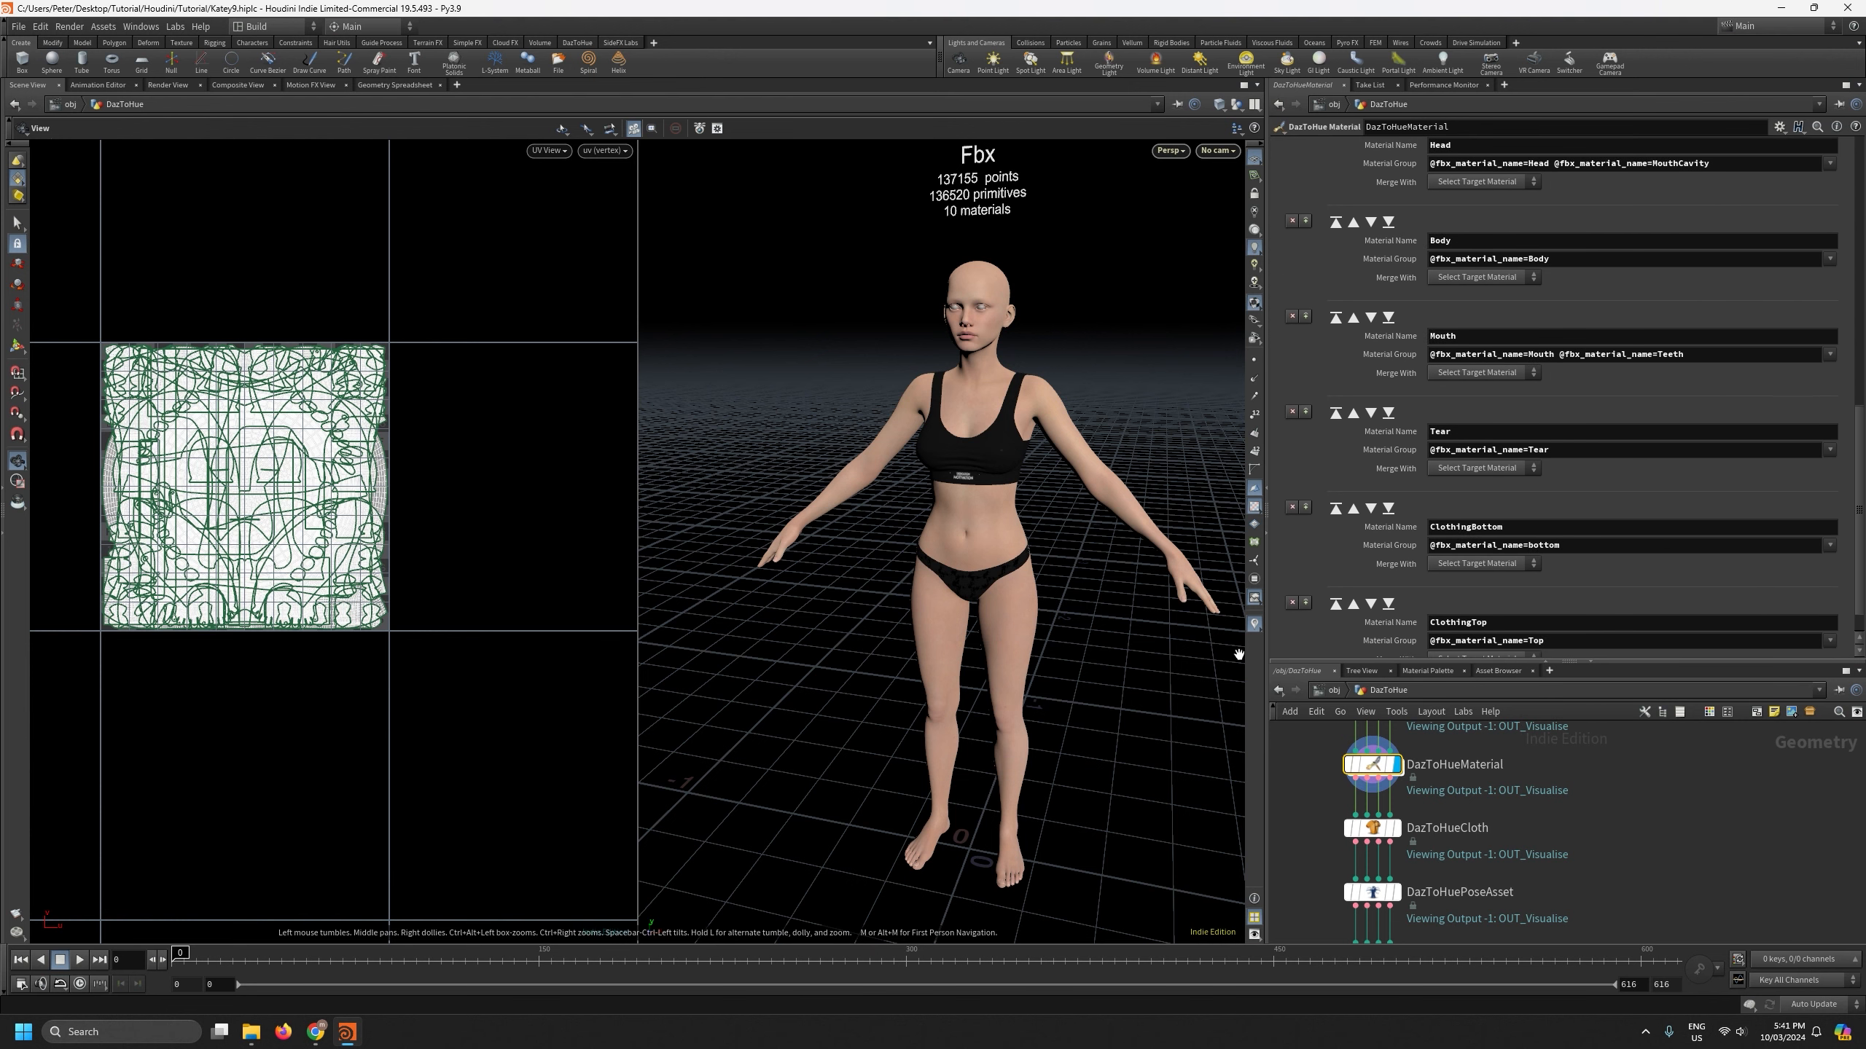
{"action": "scroll", "coordinate": [1600, 607], "scroll_direction": "up", "scroll_amount": 6}
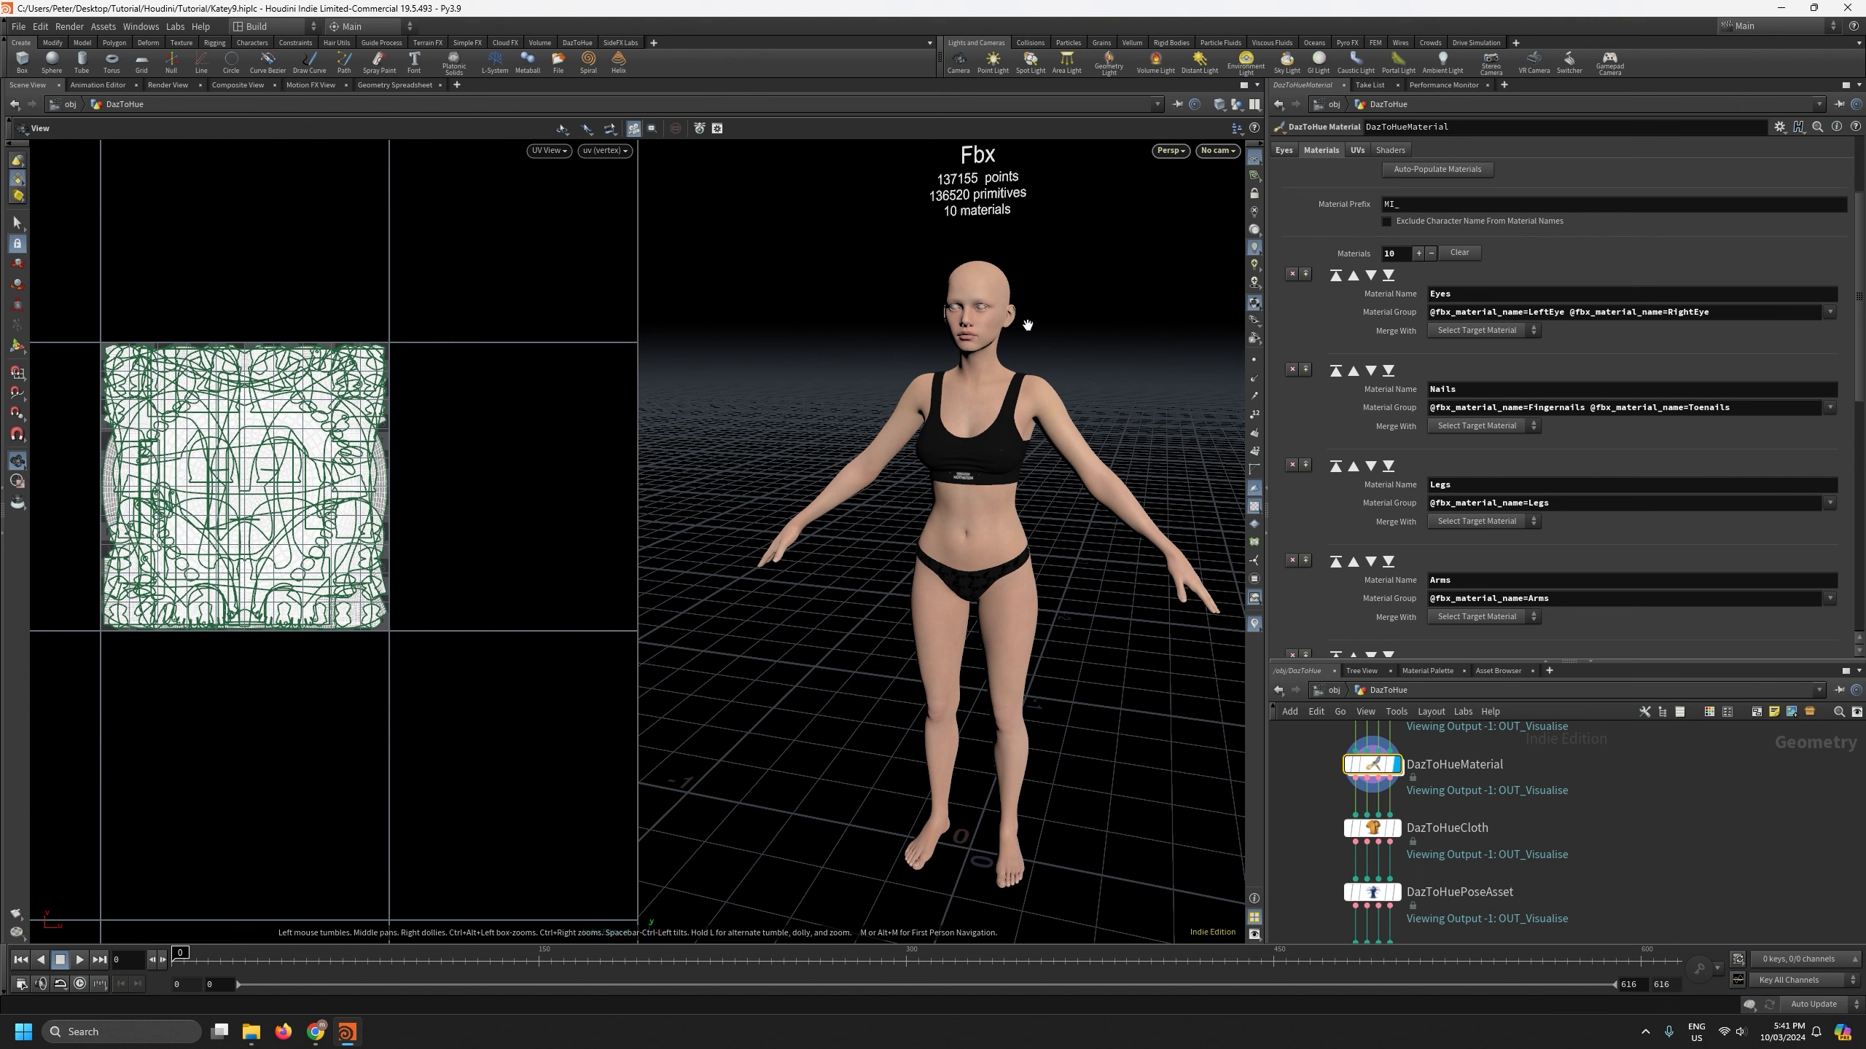
{"action": "scroll", "coordinate": [984, 311], "scroll_direction": "up", "scroll_amount": 10}
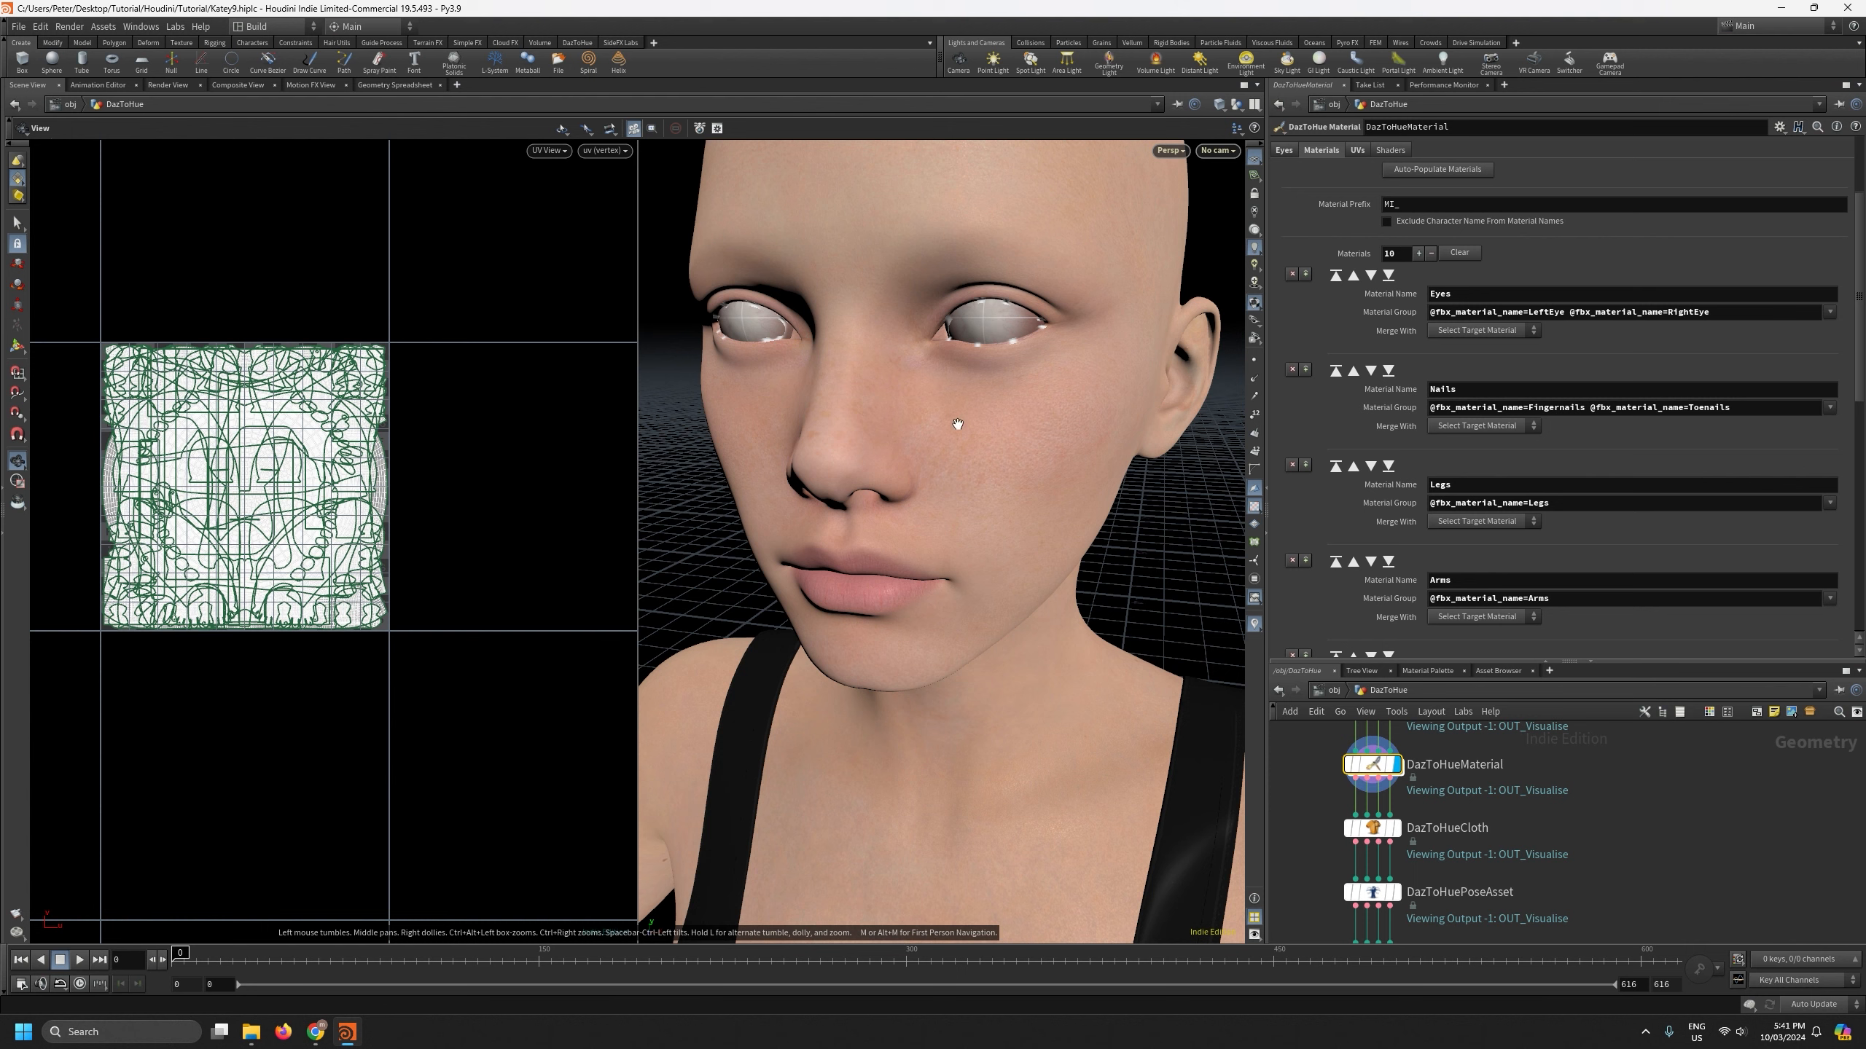
{"action": "right_click_drag", "start_coordinate": [954, 412], "coordinate": [948, 696]}
{"action": "mouse_move", "coordinate": [943, 533]}
{"action": "left_mouse_down"}
{"action": "mouse_move", "coordinate": [983, 509]}
{"action": "mouse_move", "coordinate": [960, 522]}
{"action": "left_mouse_up"}
{"action": "scroll", "coordinate": [1629, 590], "scroll_direction": "down", "scroll_amount": 8}
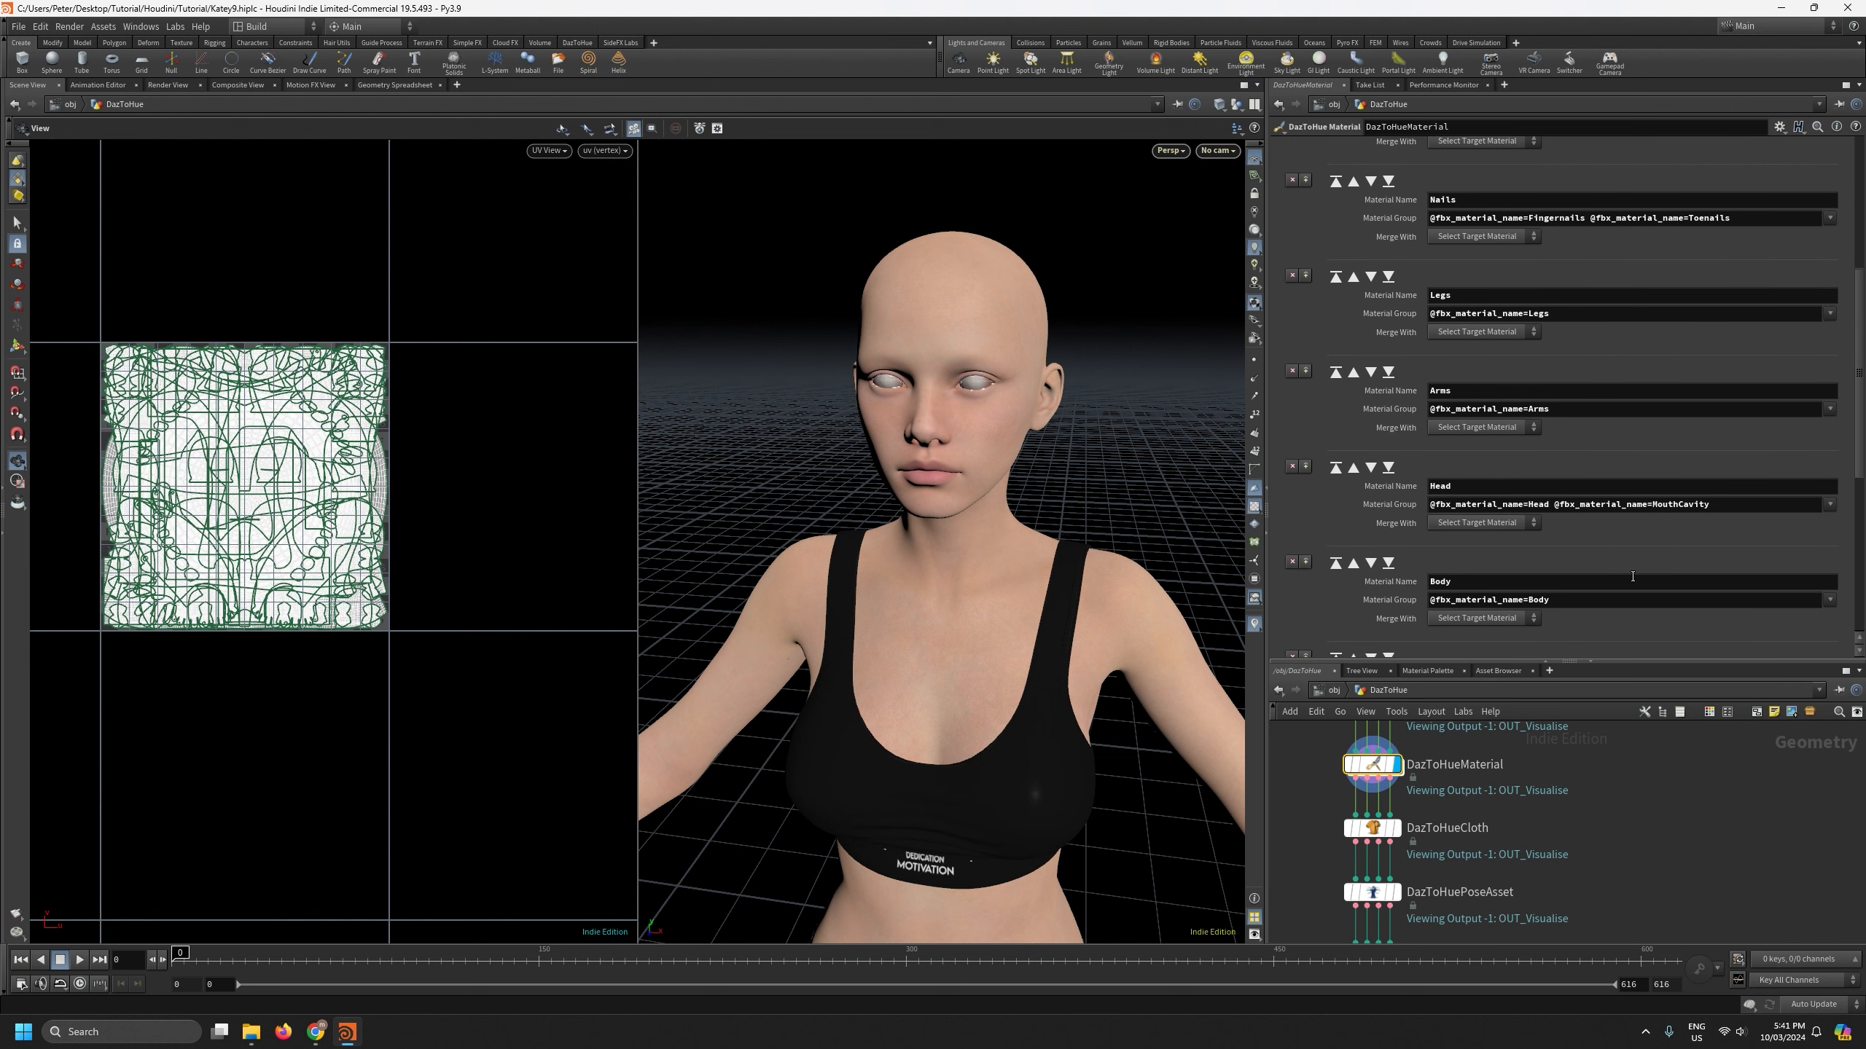
{"action": "scroll", "coordinate": [1639, 575], "scroll_direction": "up", "scroll_amount": 2}
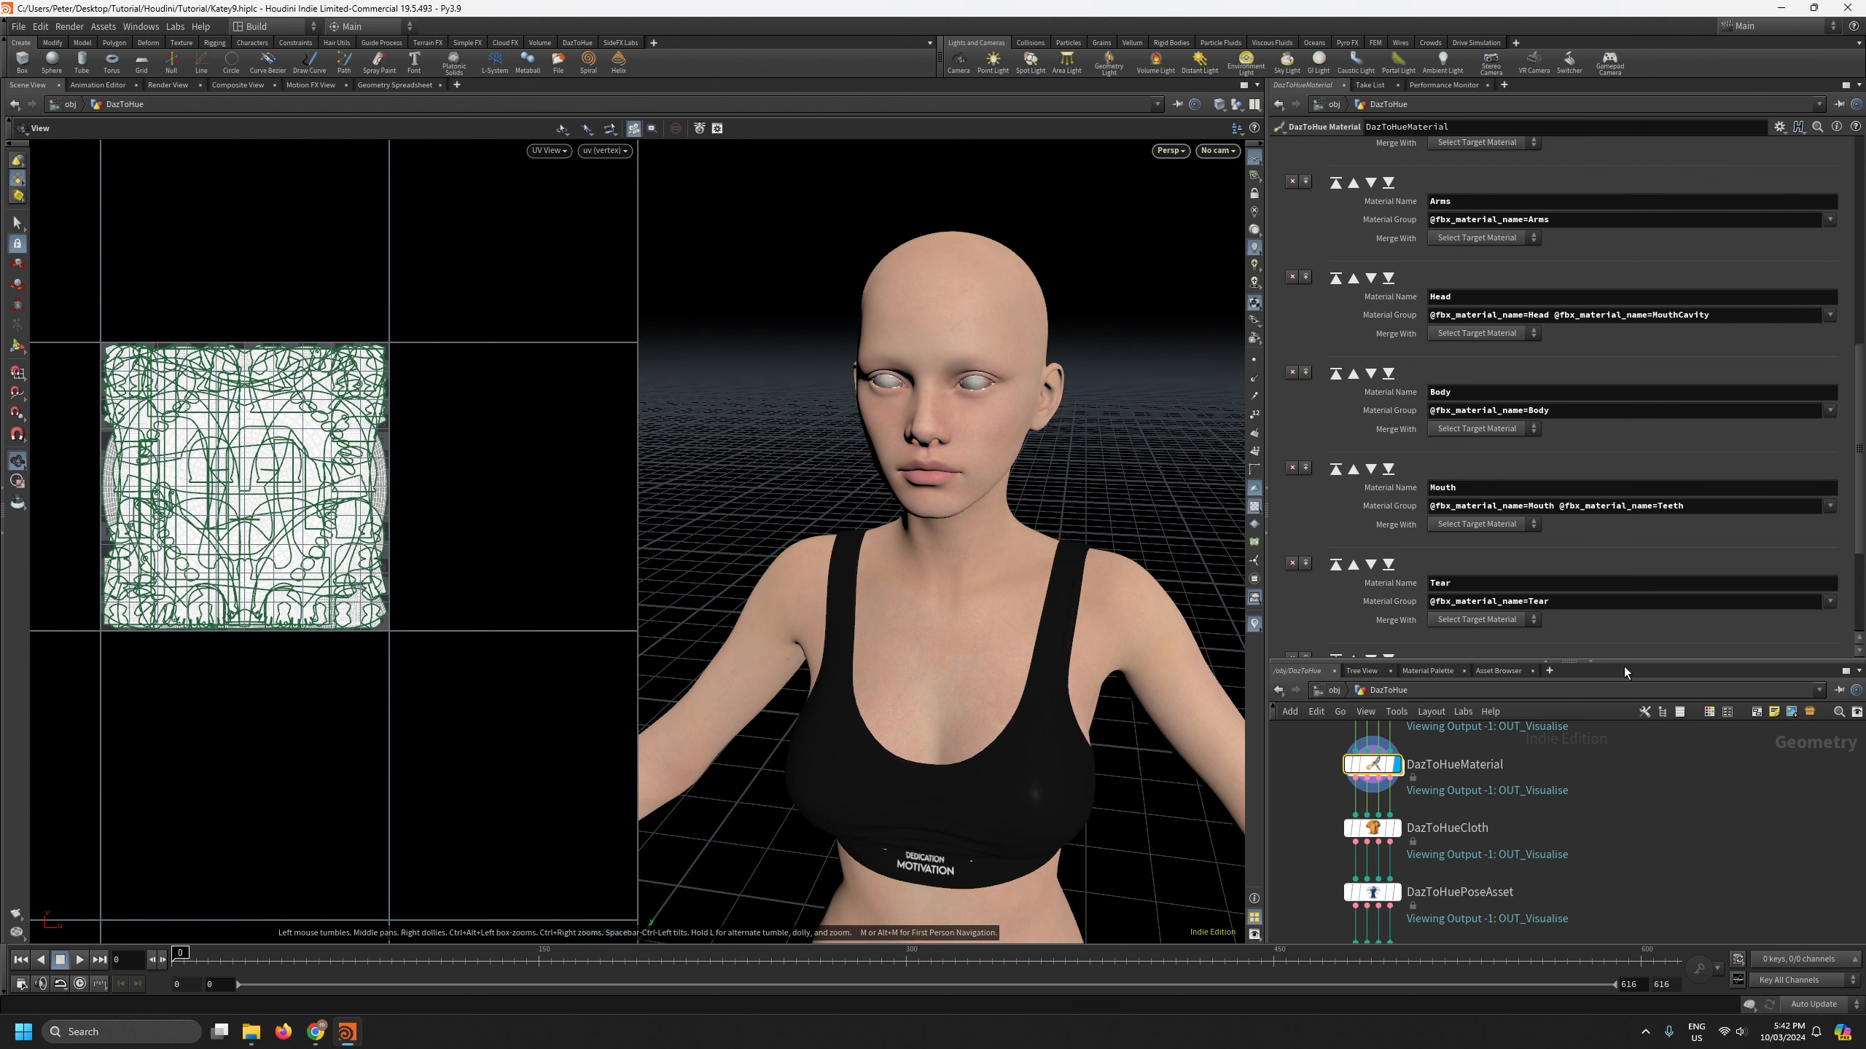
Step: Enlarge the network view to show the node chain down to DazToHueExport
{"action": "left_click_drag", "start_coordinate": [1625, 661], "coordinate": [1625, 353]}
{"action": "scroll", "coordinate": [1543, 662], "scroll_direction": "down", "scroll_amount": 2}
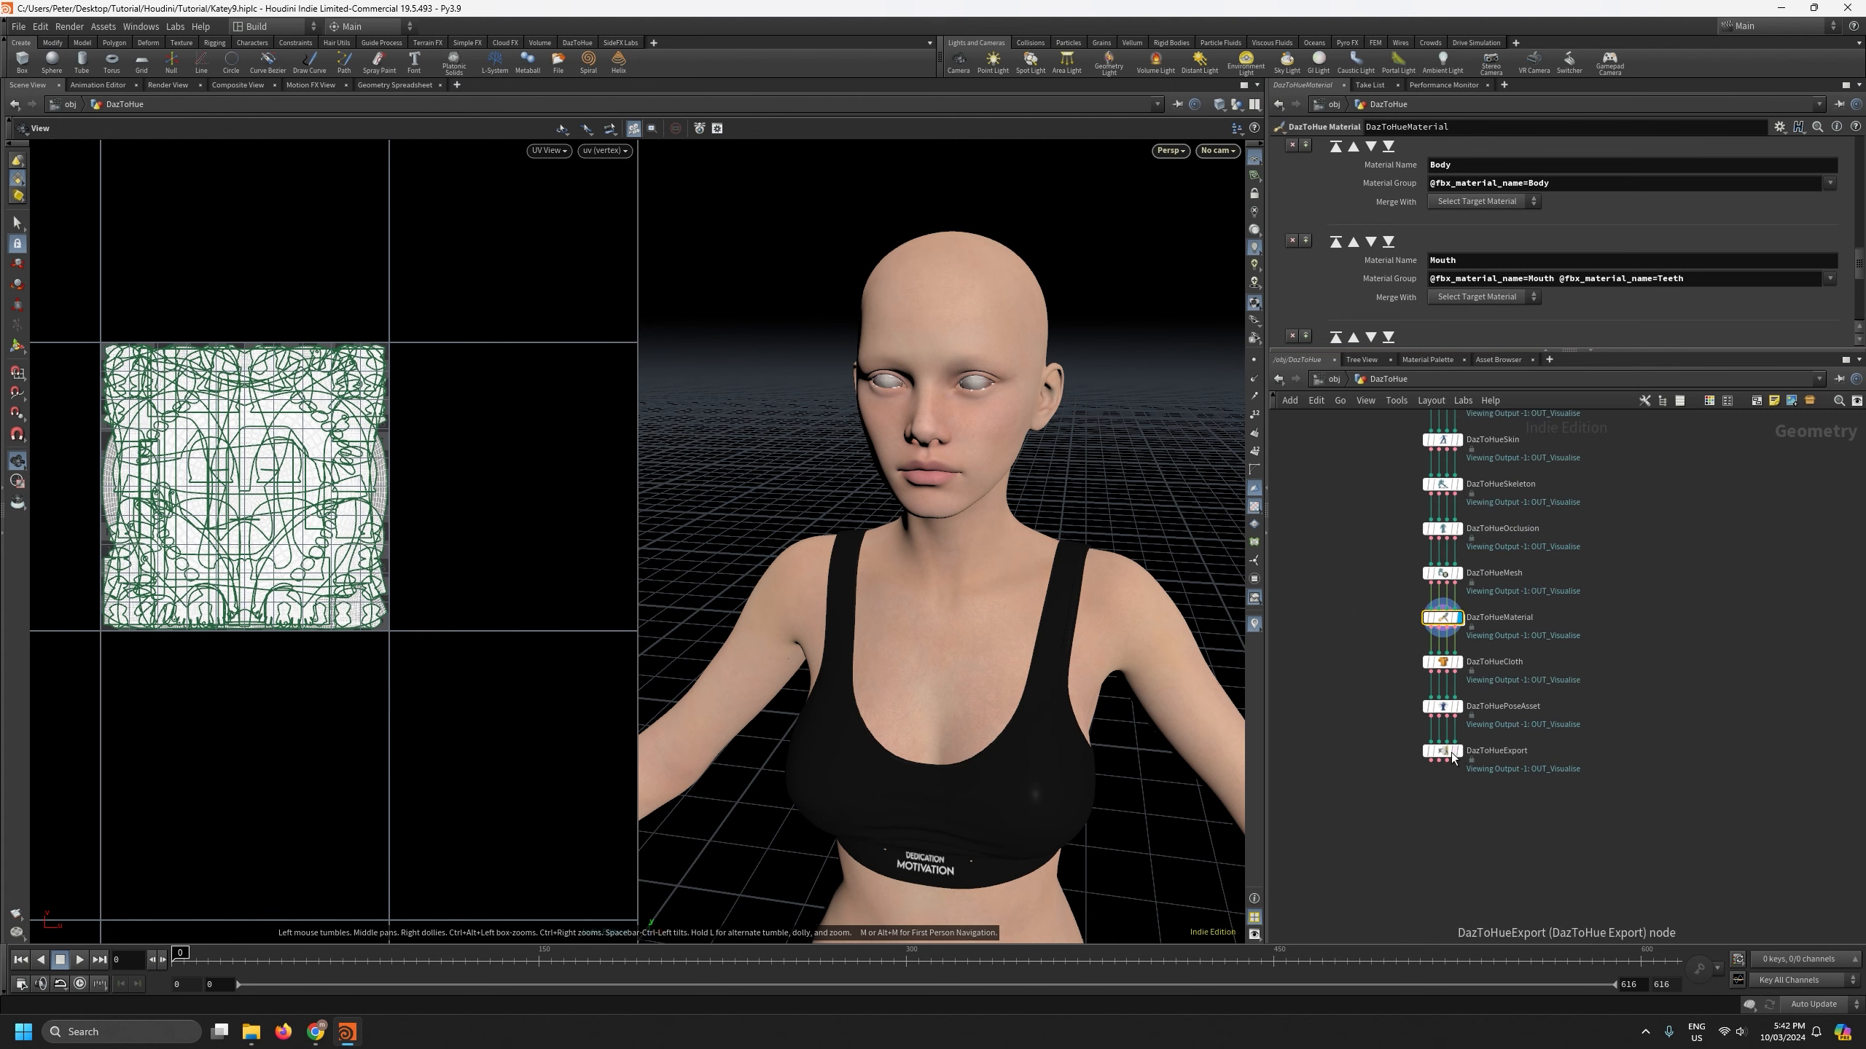